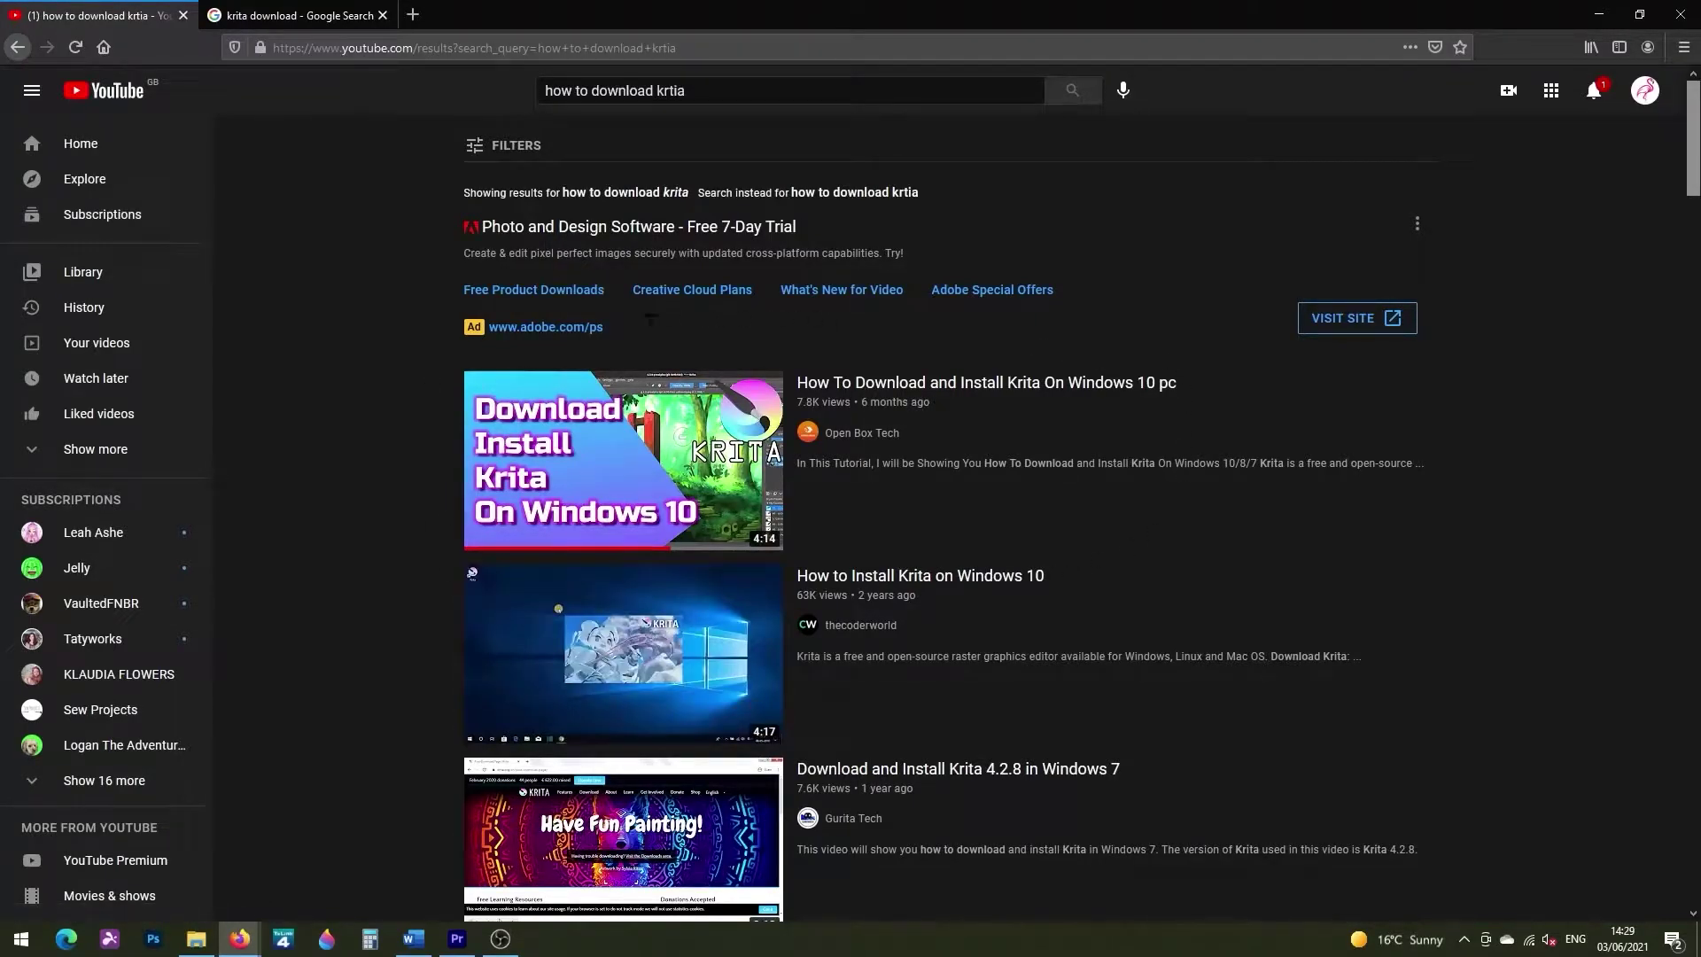
Select the YouTube search query, then dismiss the suggestion list
key("/")
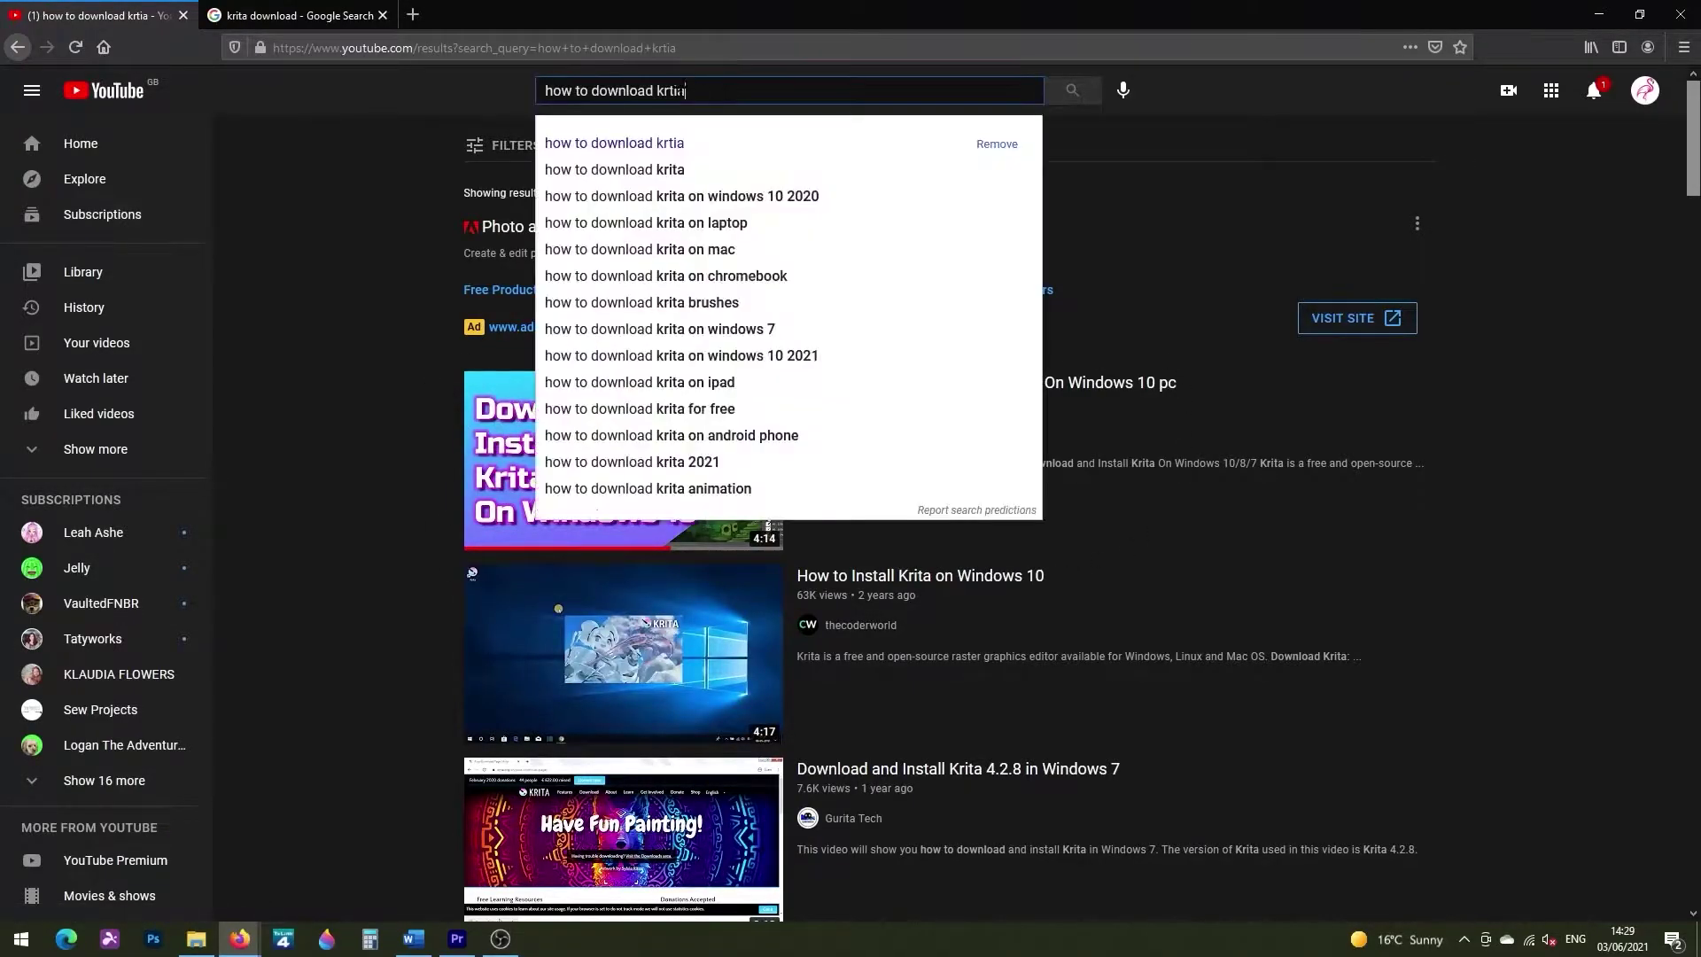
left_click(386, 172)
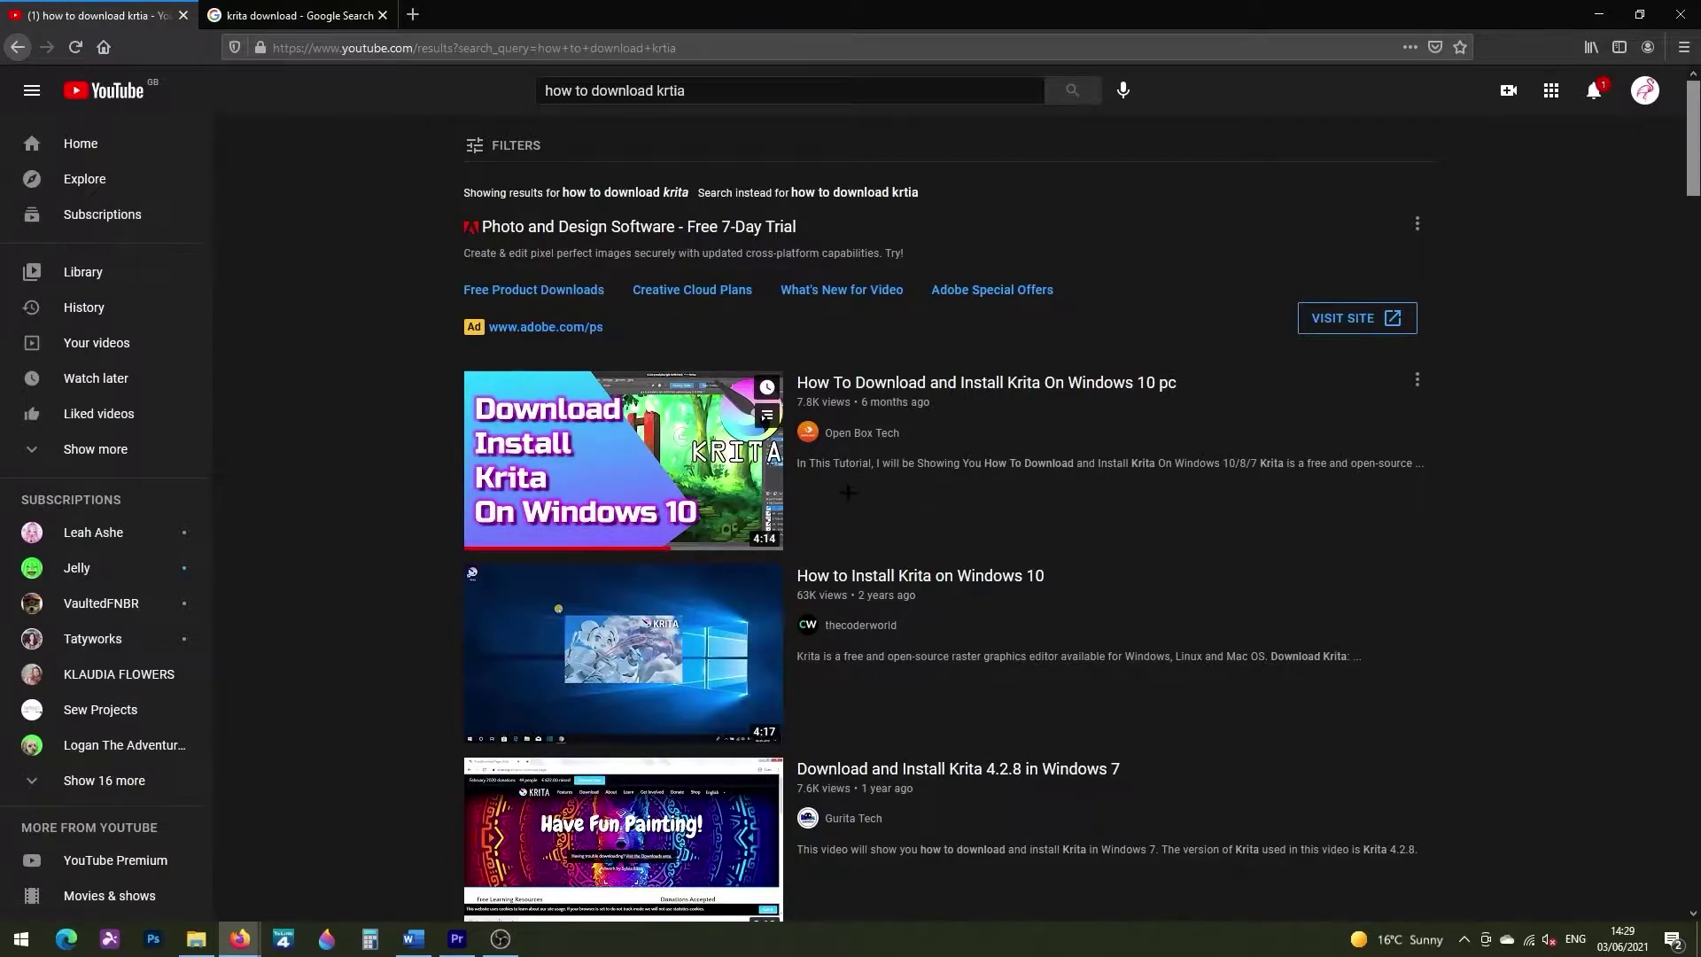
From the Google 'krita download' results, follow the Krita result to krita.org
left_click(293, 15)
left_click_drag(257, 108, 135, 109)
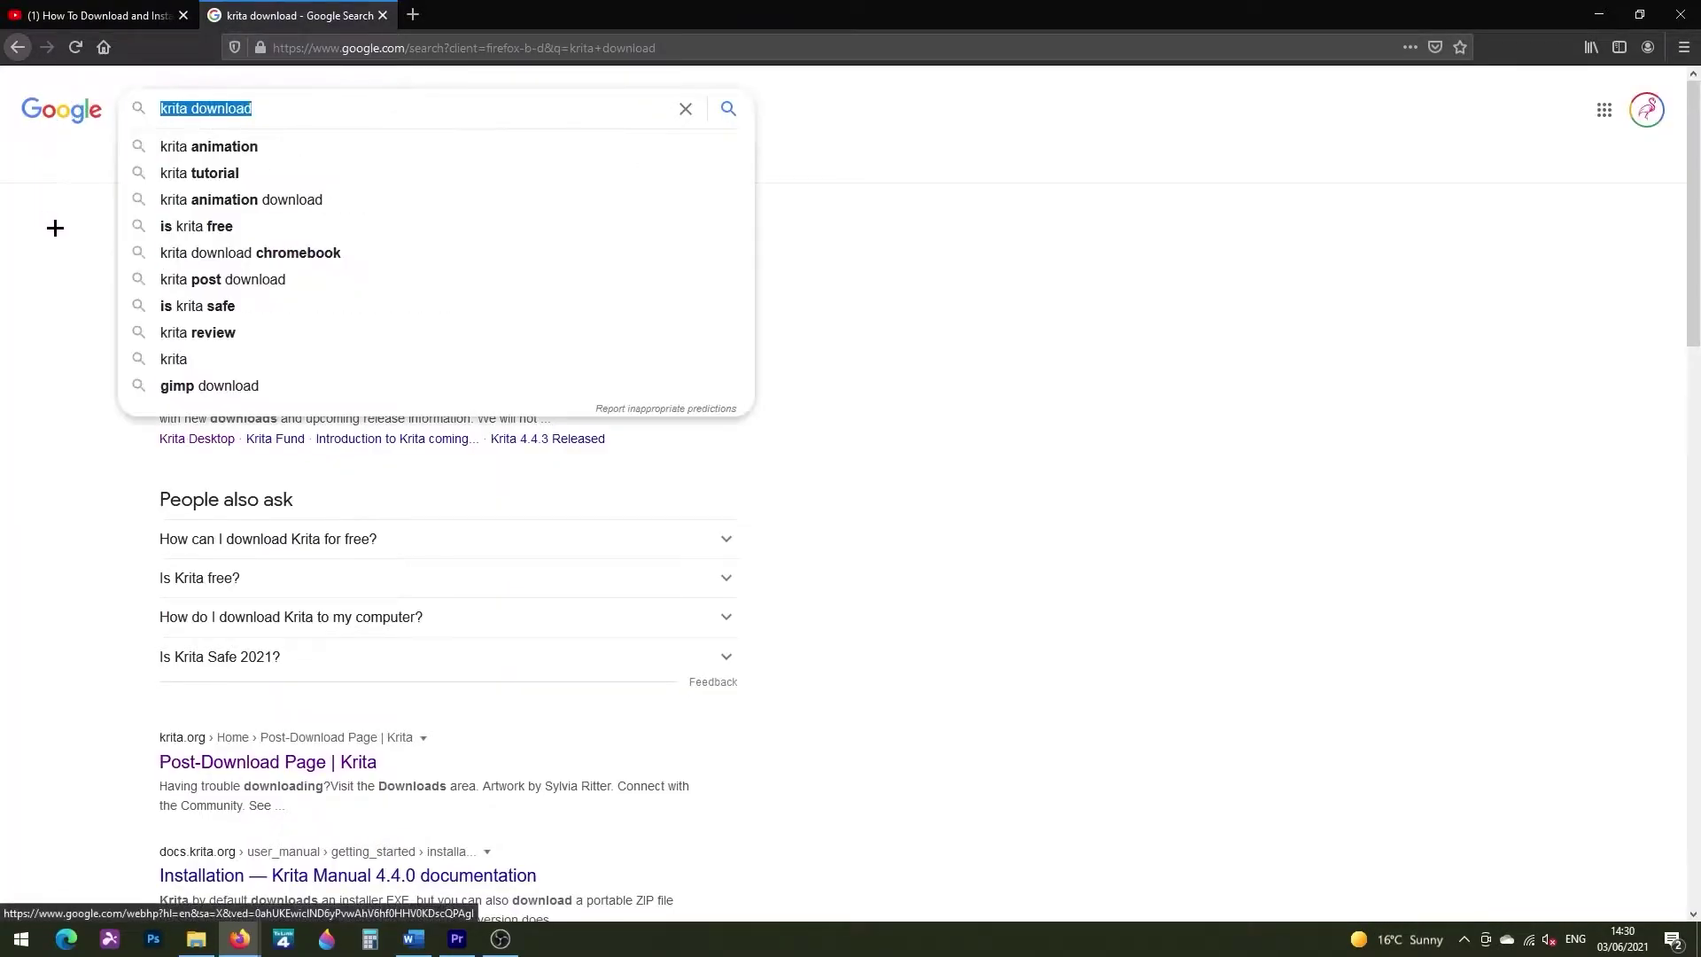
left_click(61, 330)
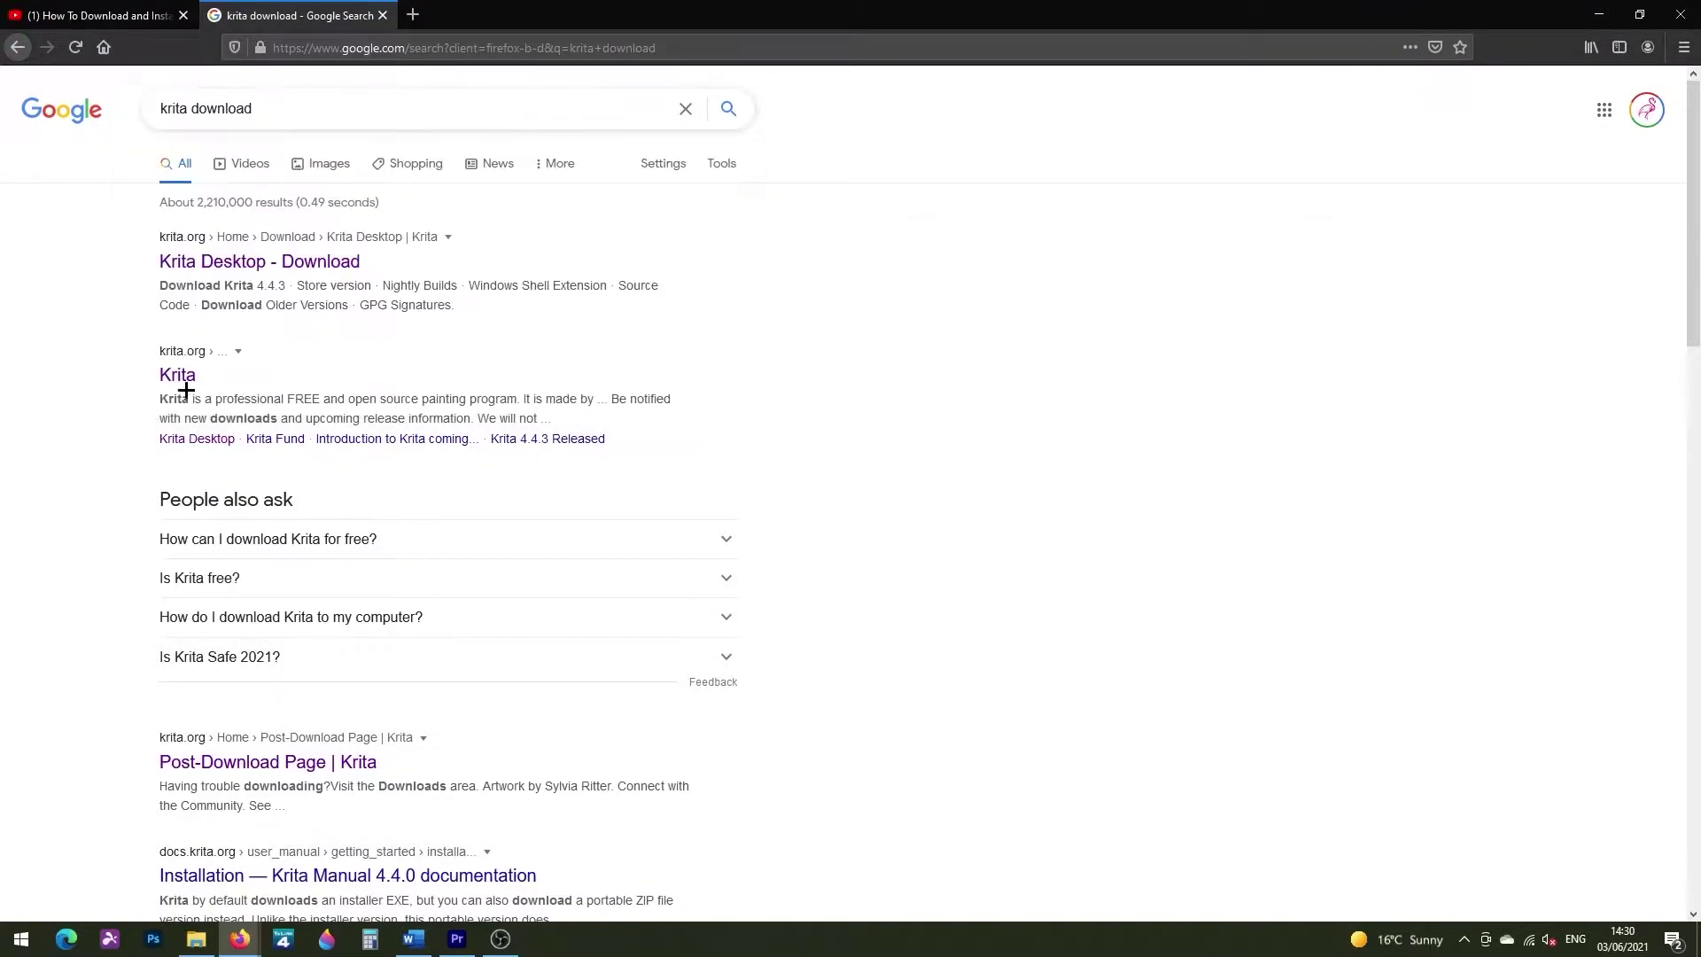
left_click_drag(228, 379, 144, 376)
left_click(213, 379)
left_click(177, 375)
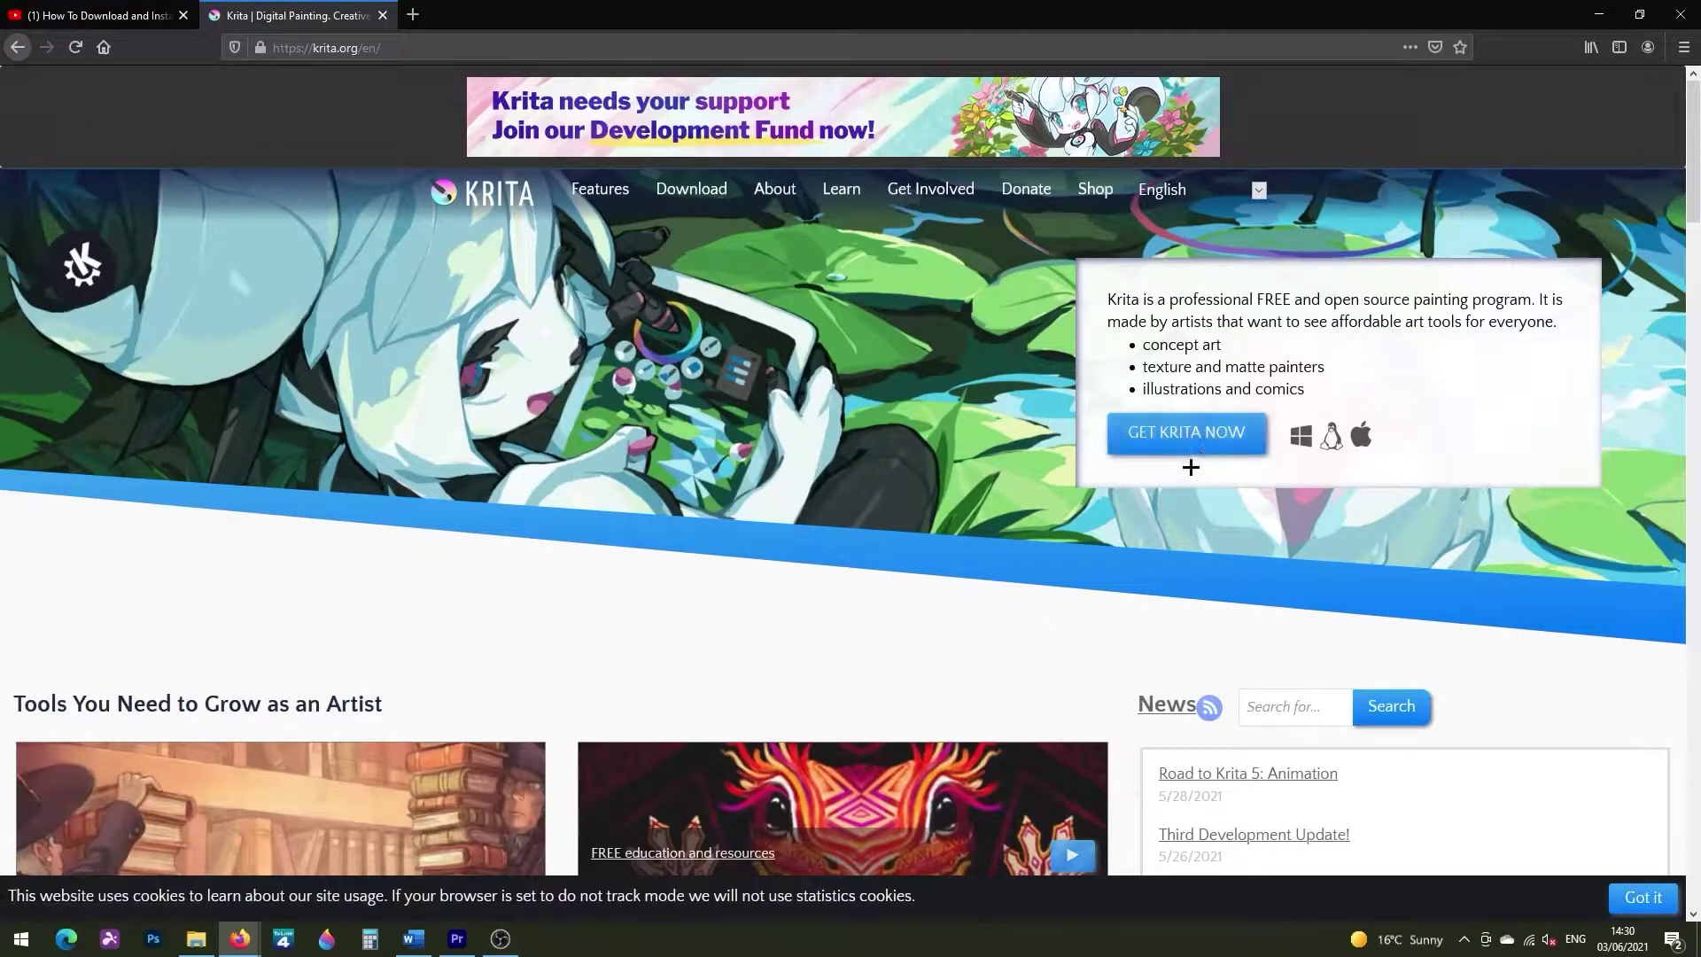
Highlight the word 'FREE' in the krita.org intro, then clear the highlight
left_click_drag(1293, 298, 1258, 301)
left_click(1288, 325)
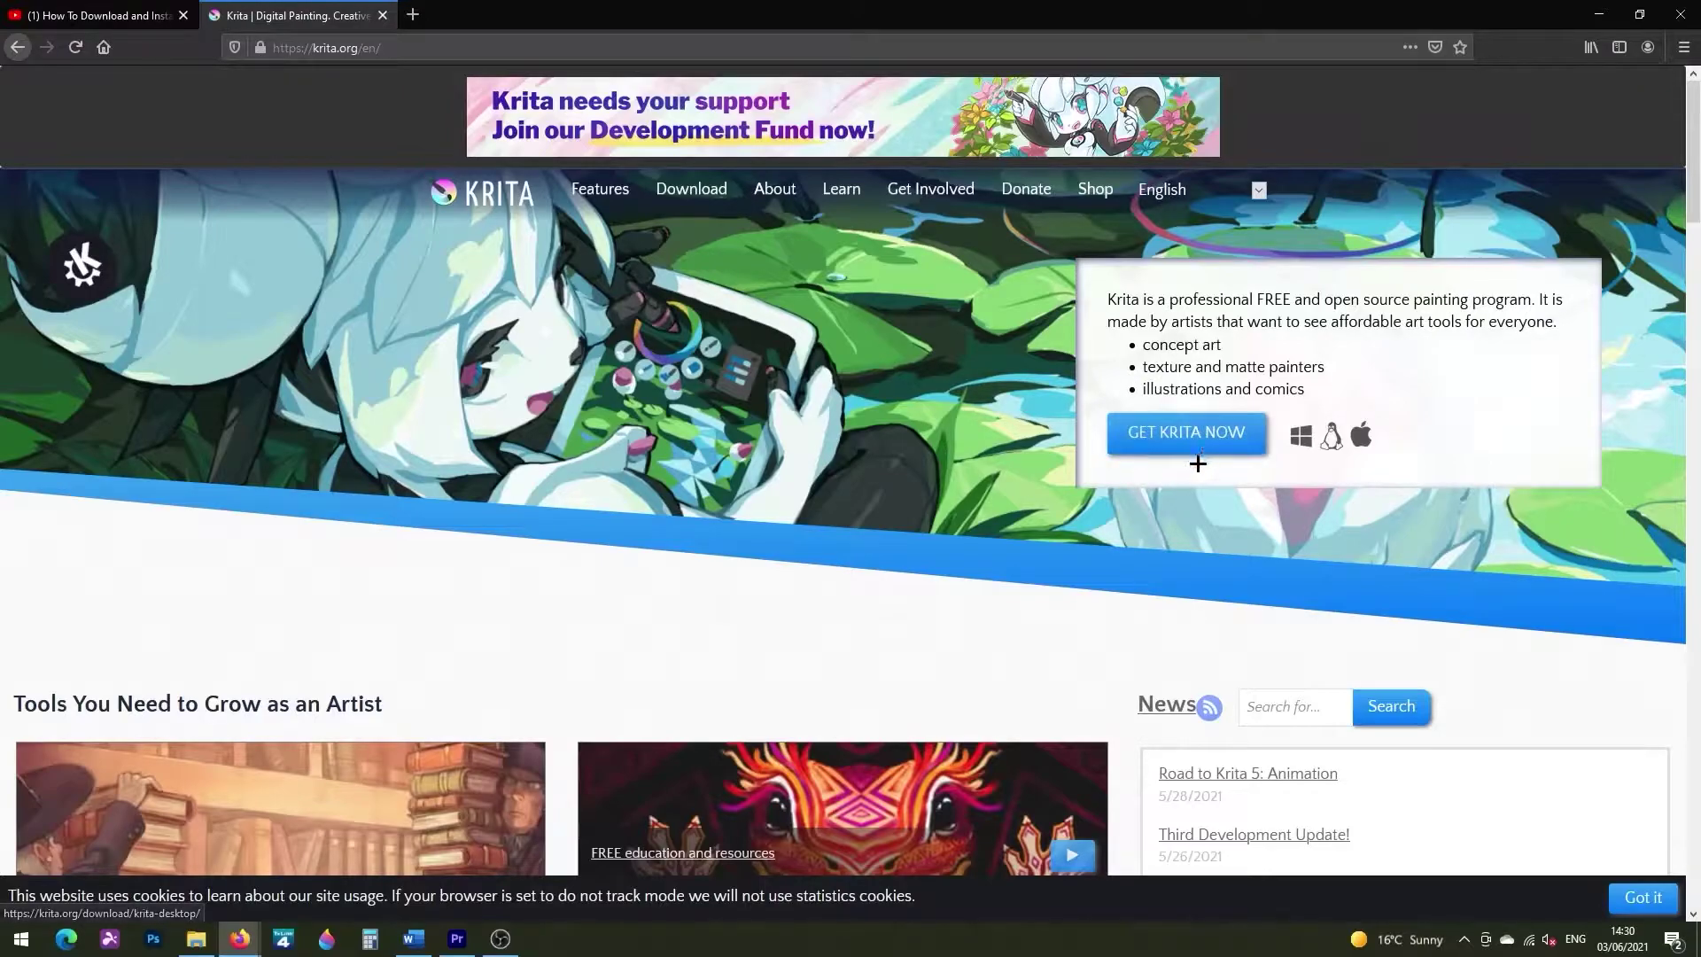
double_click(1284, 299)
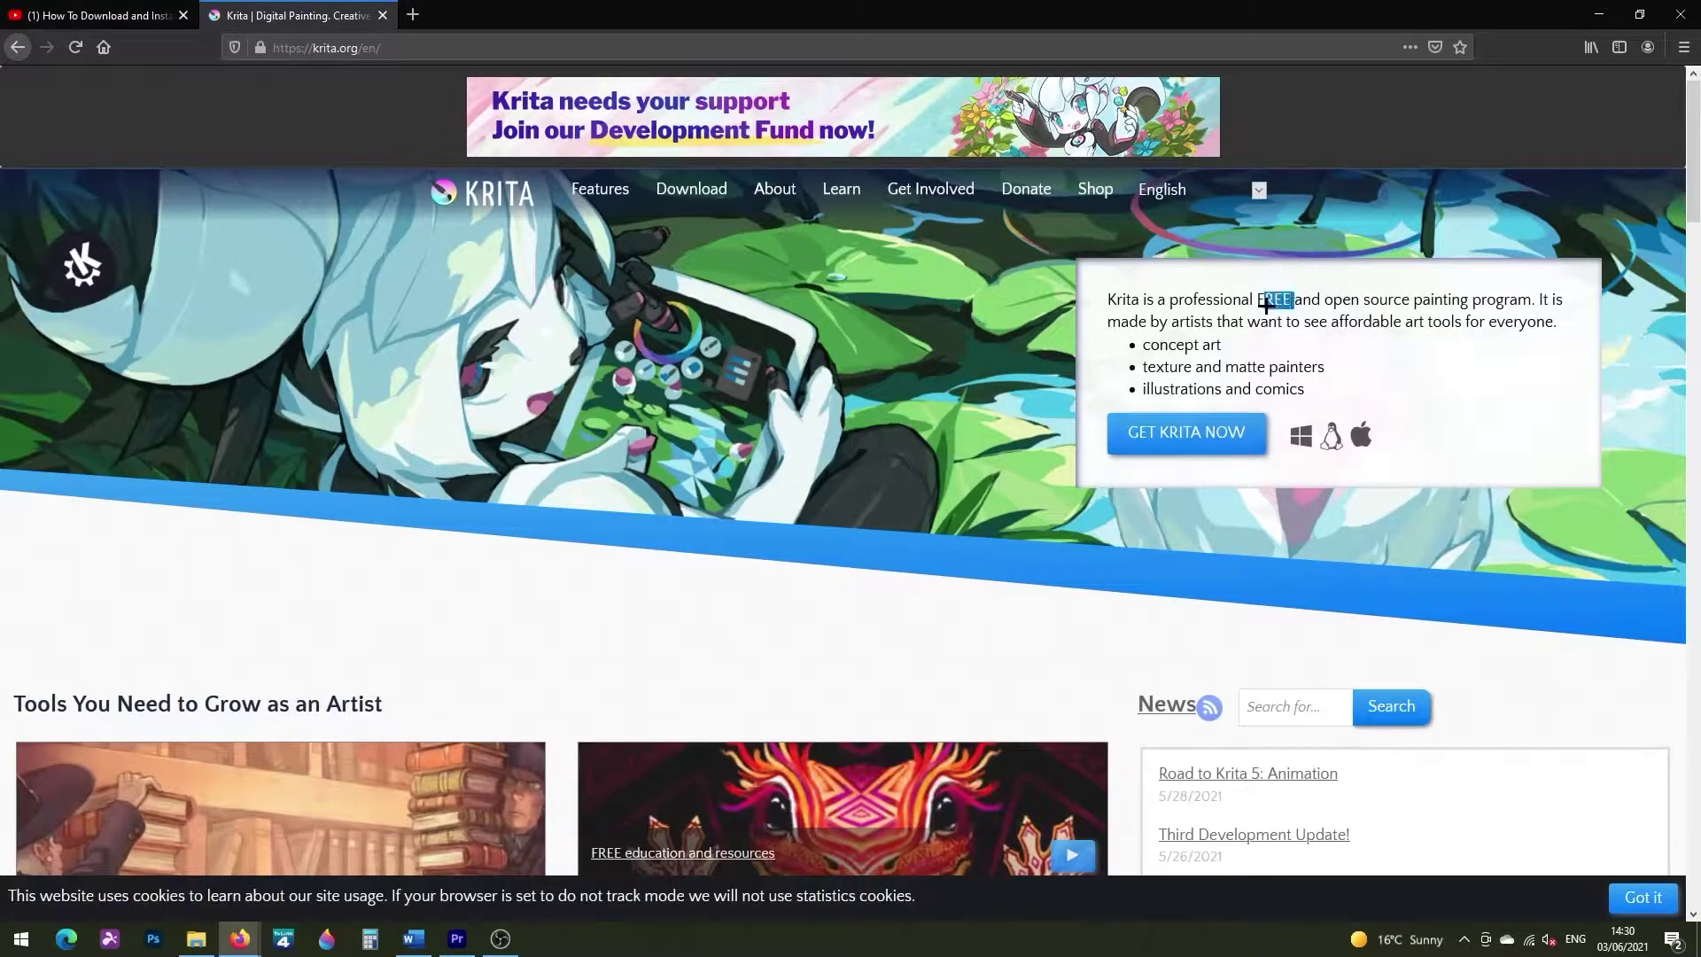
left_click(1187, 298)
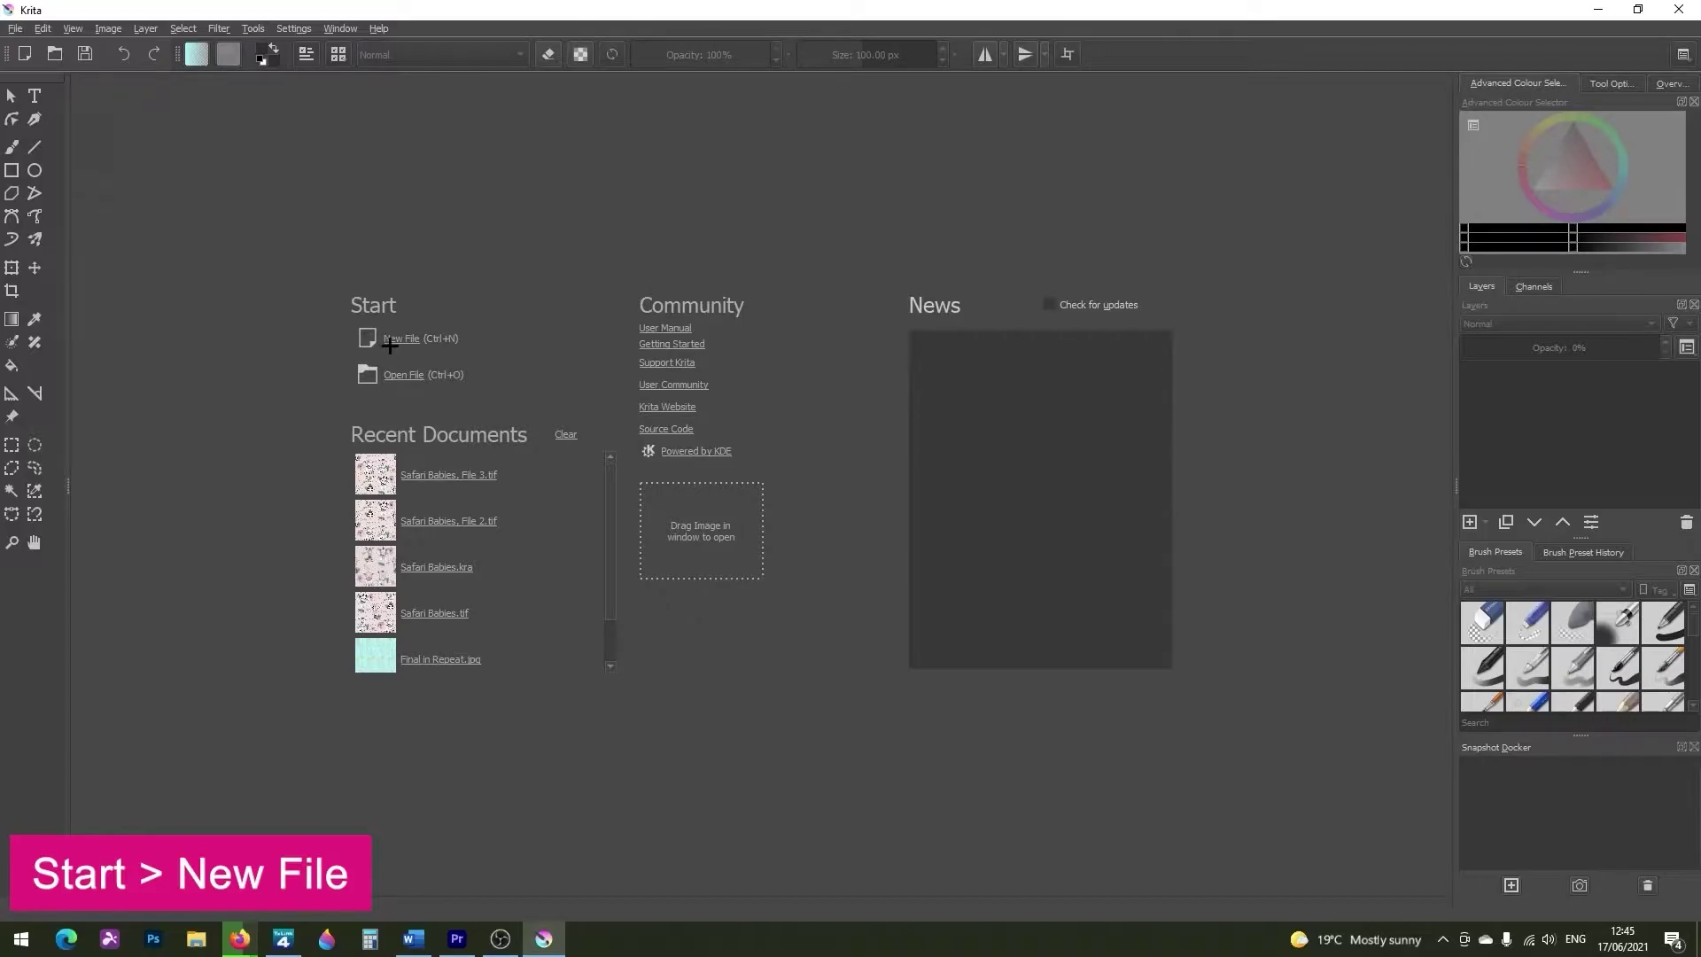
Create a new document with width and height both set to 1200 pixels
left_click(394, 341)
left_click(996, 354)
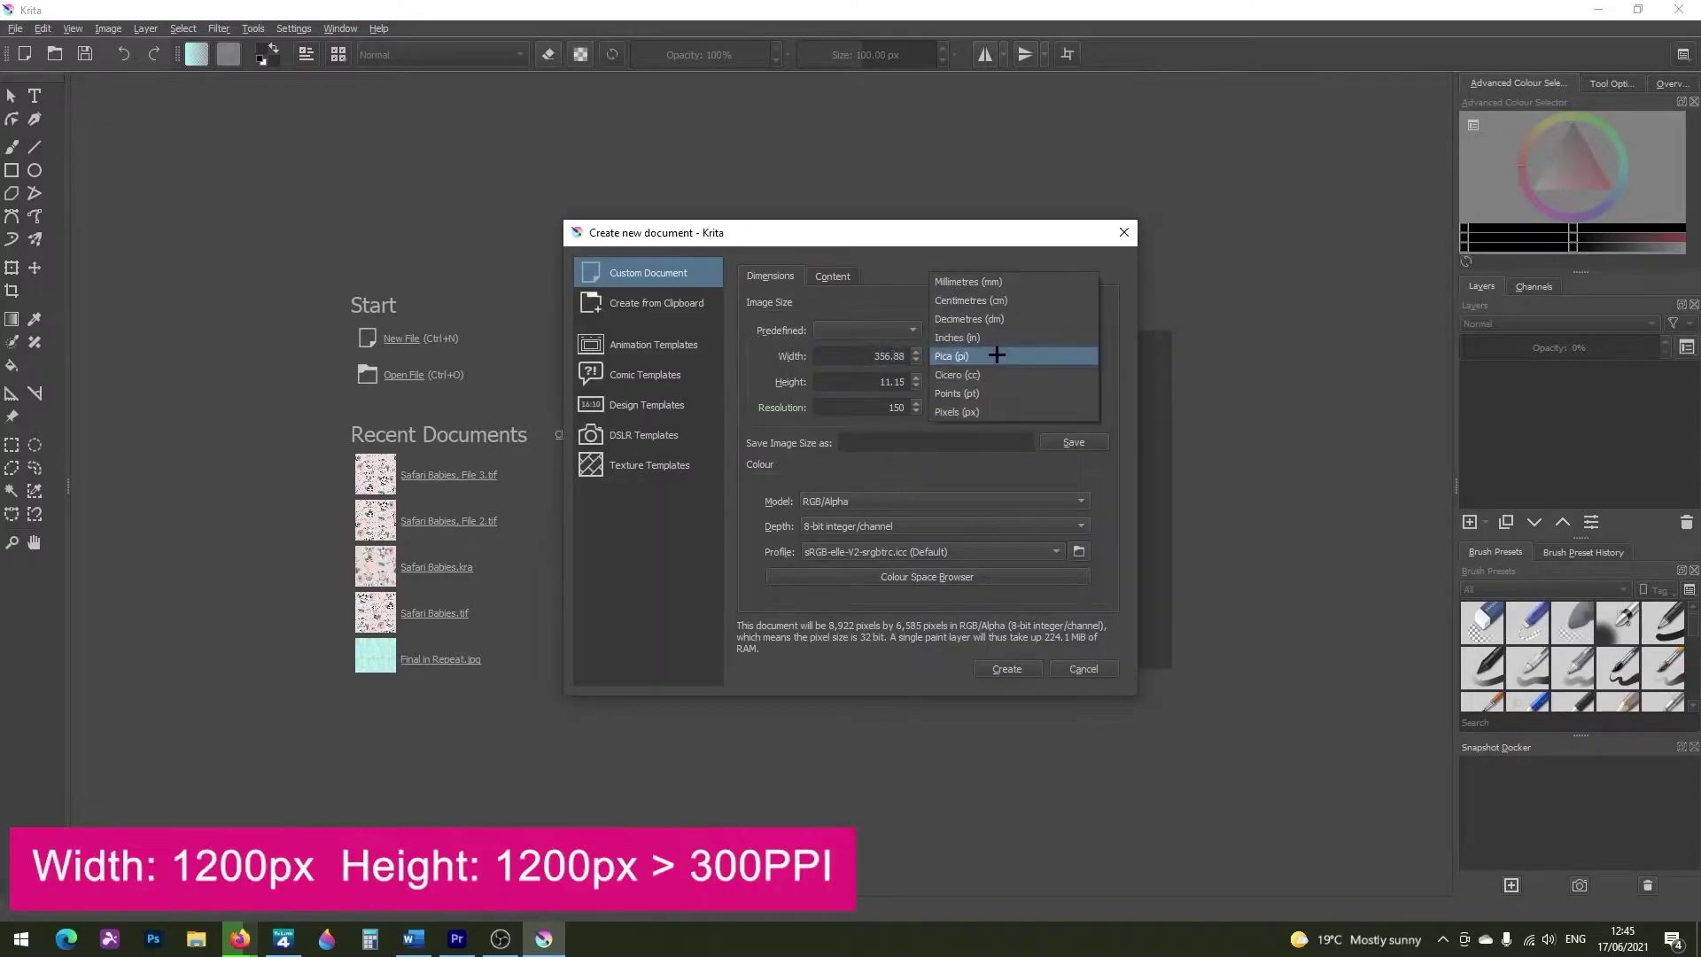
left_click(999, 411)
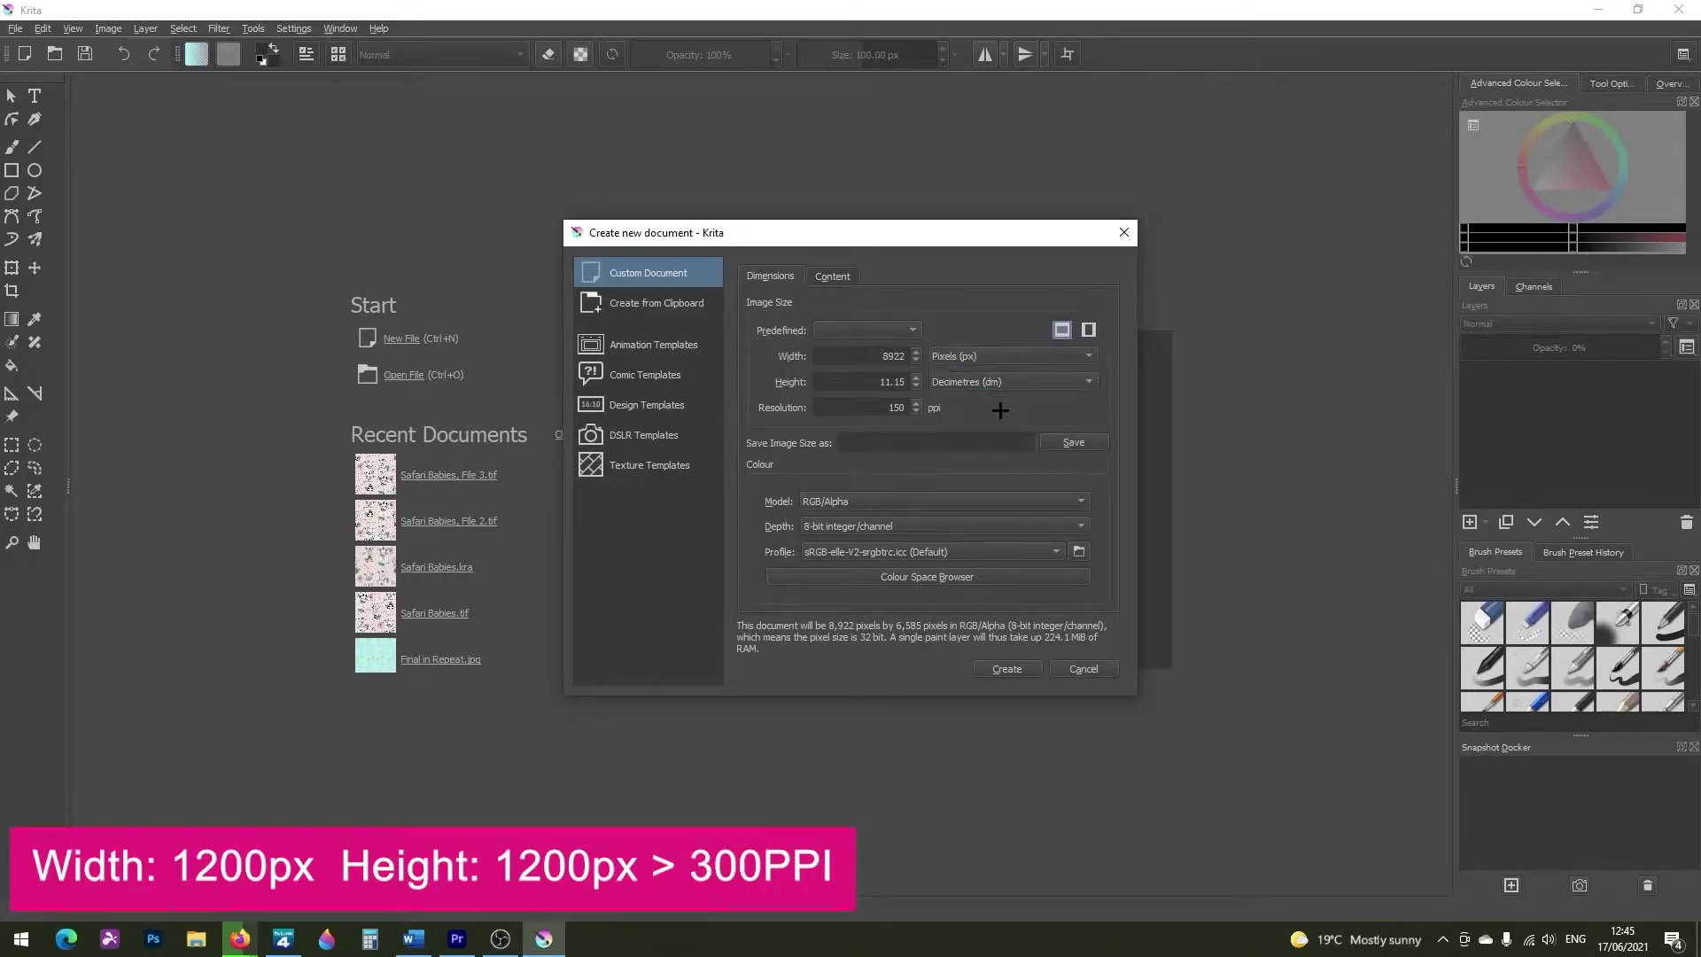
double_click(891, 356)
type("1200")
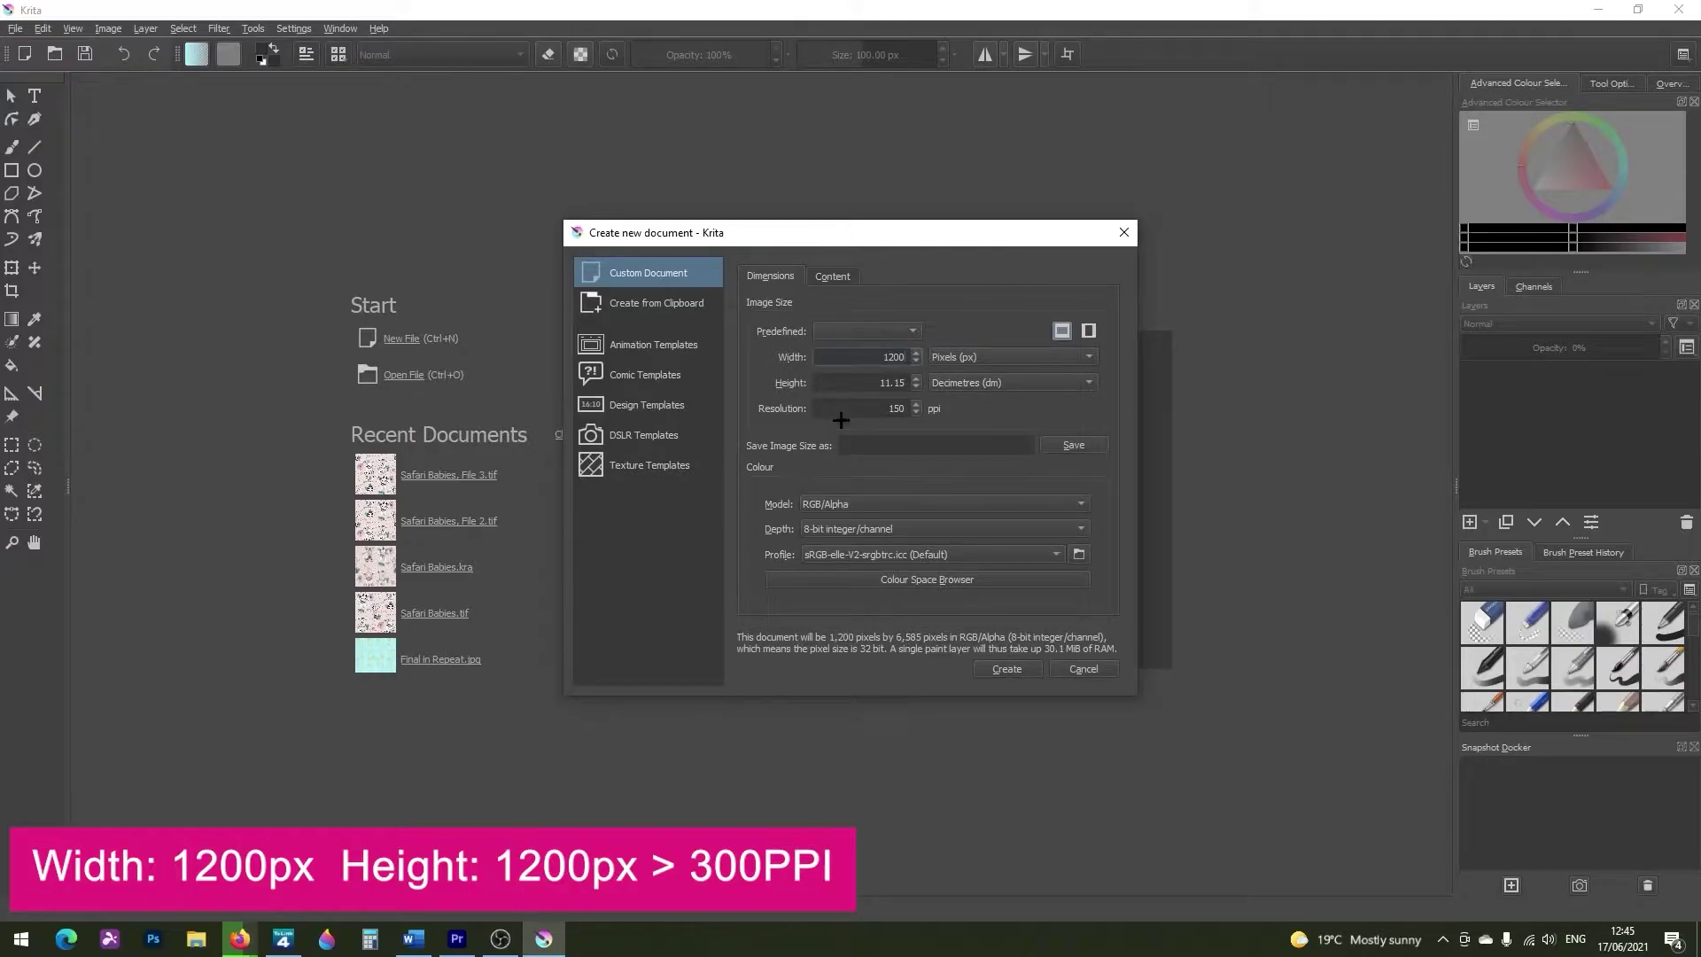
left_click(961, 383)
left_click(981, 470)
double_click(883, 385)
type("1200")
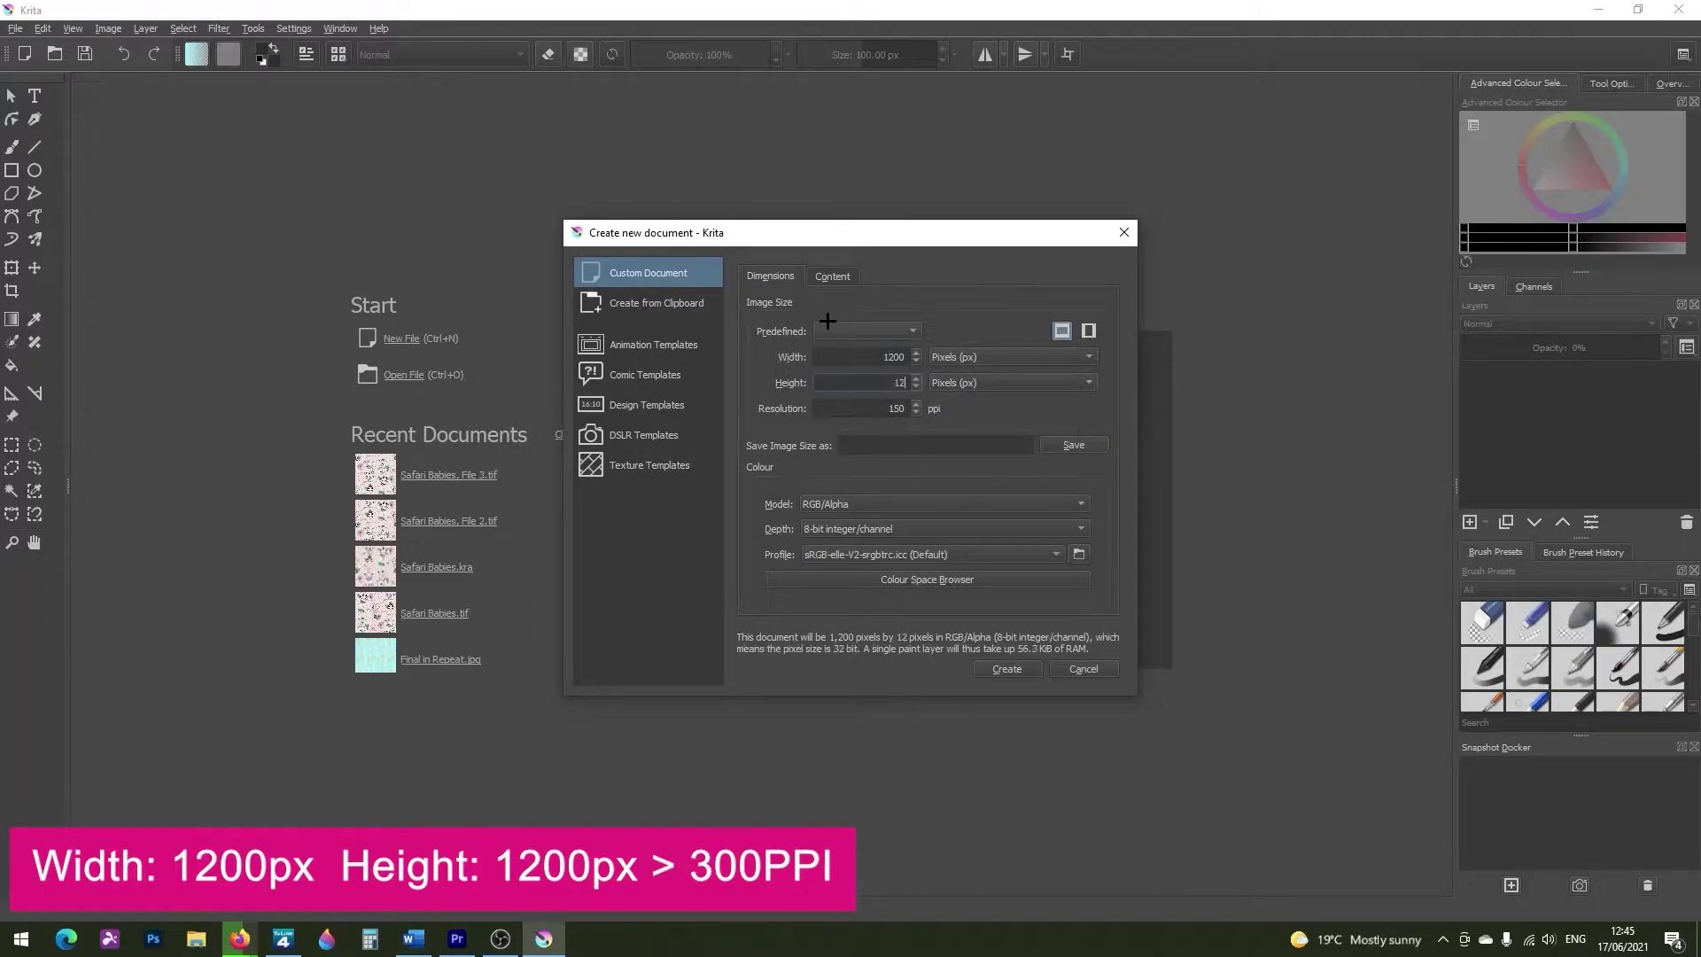
left_click(893, 410)
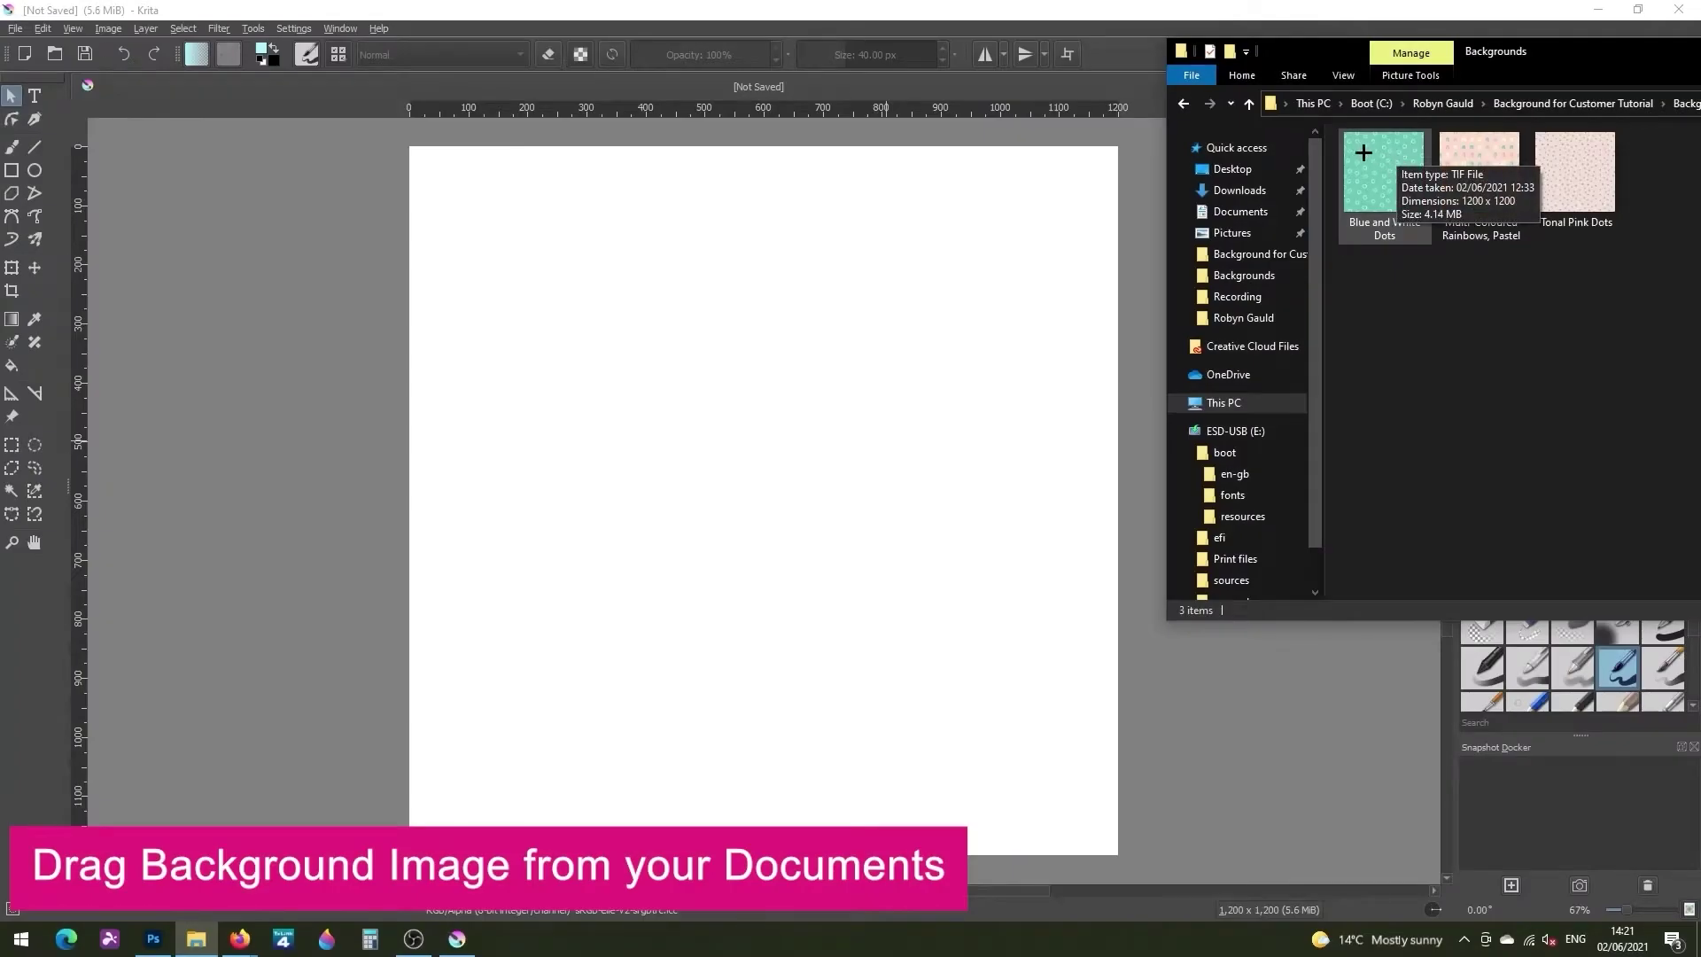
Drop the Blue and White Dots image onto the canvas as a new layer
left_click_drag(1361, 152, 904, 288)
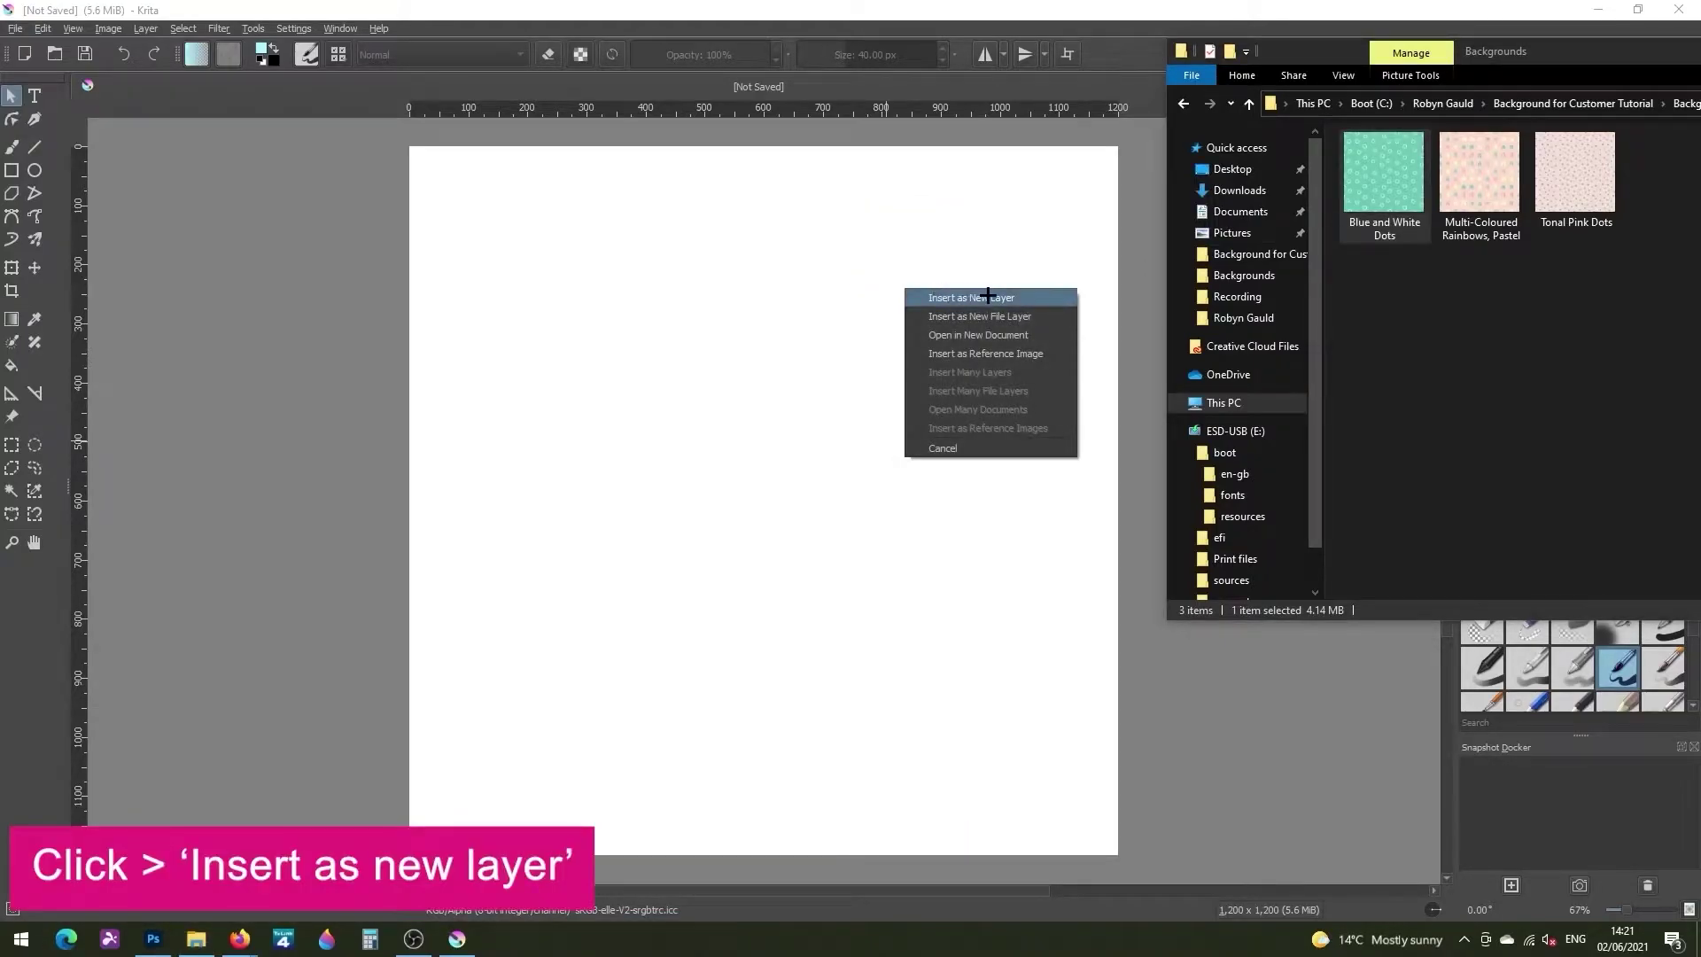
left_click(1030, 297)
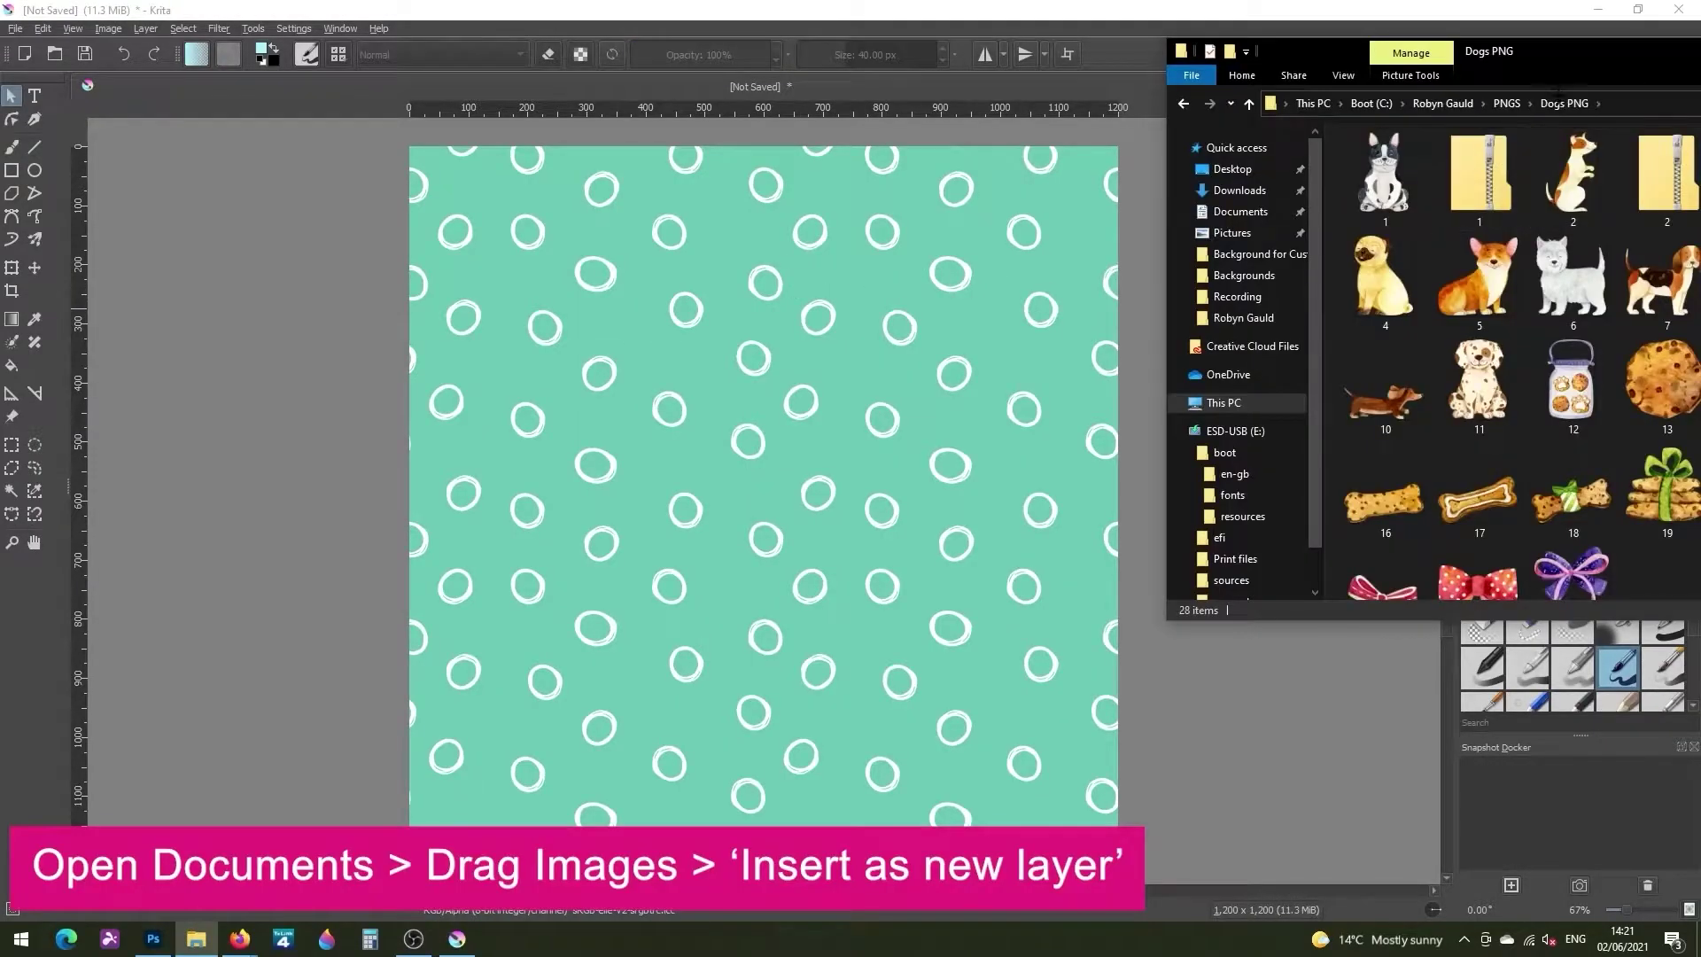
Drop the black Scottie dog image 8.png onto the canvas as a new layer
left_click_drag(1565, 55, 1402, 25)
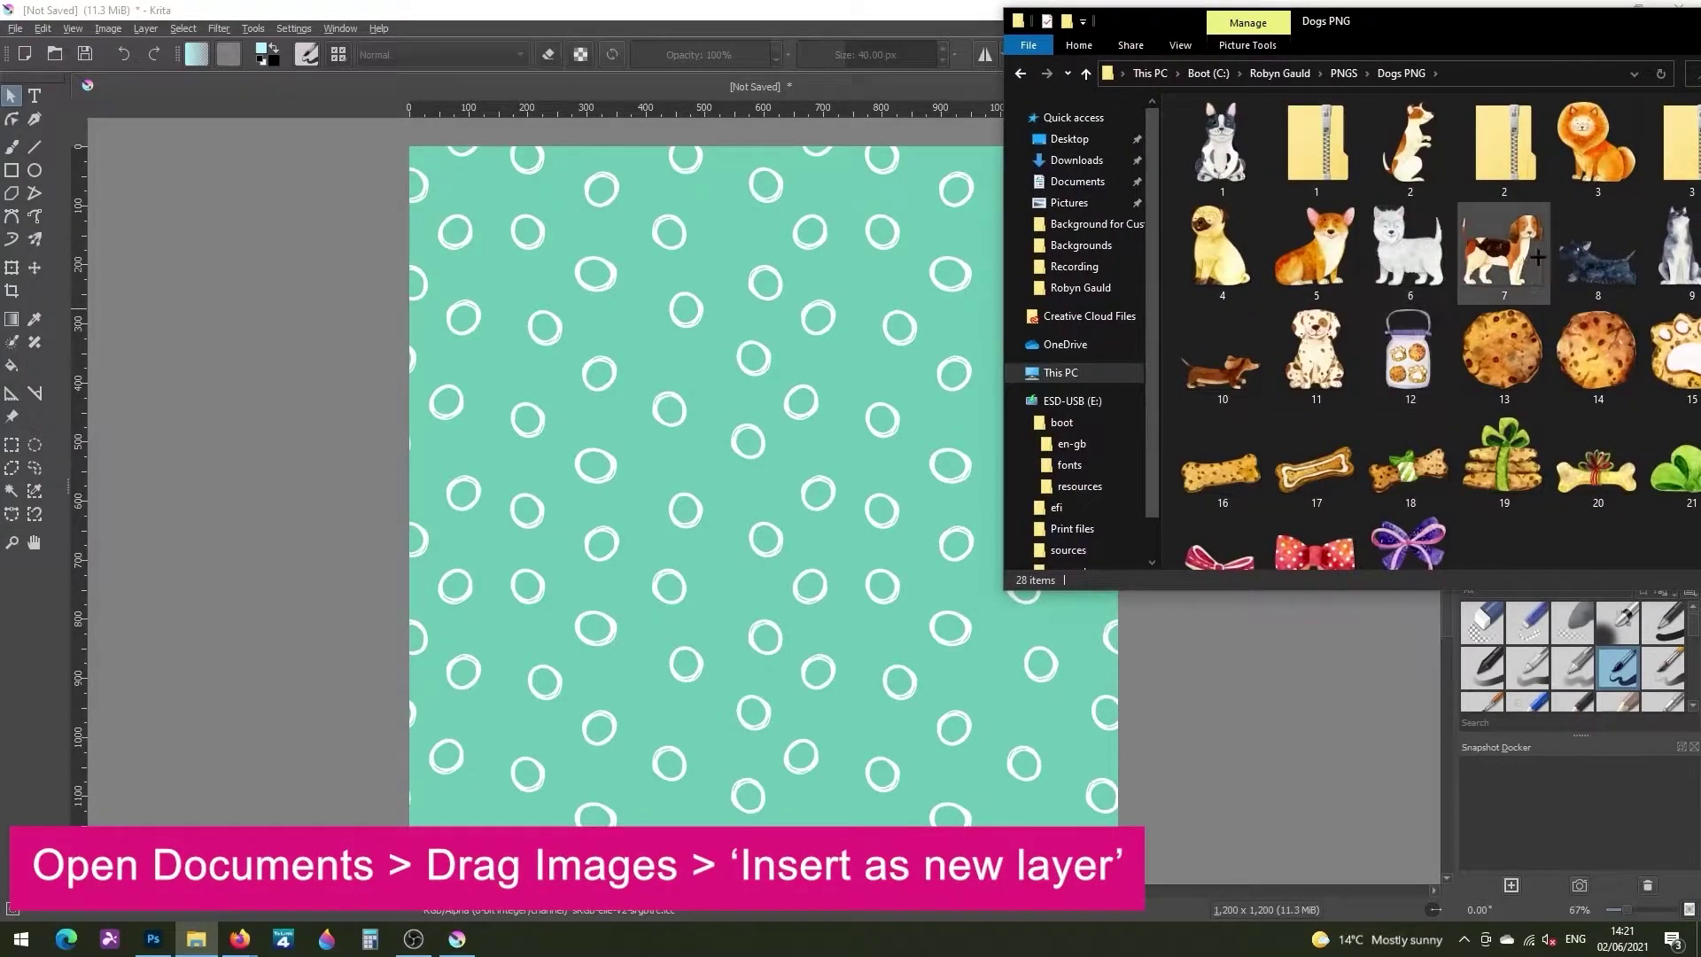
left_click_drag(1599, 247, 704, 399)
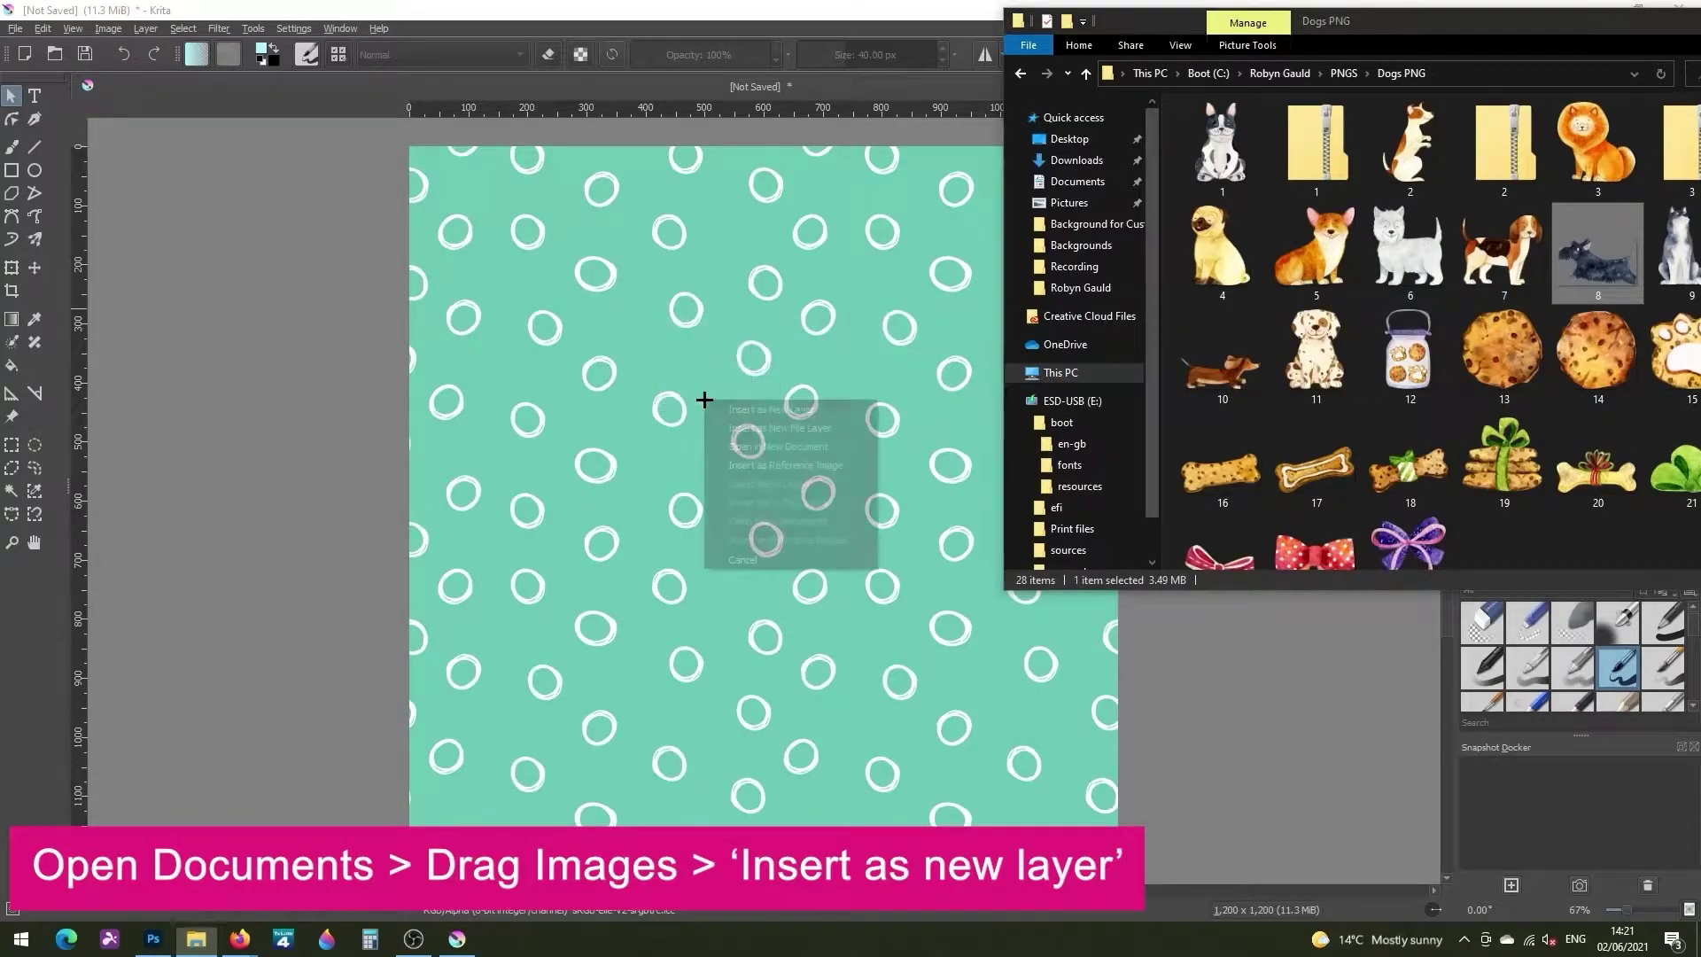
left_click(814, 410)
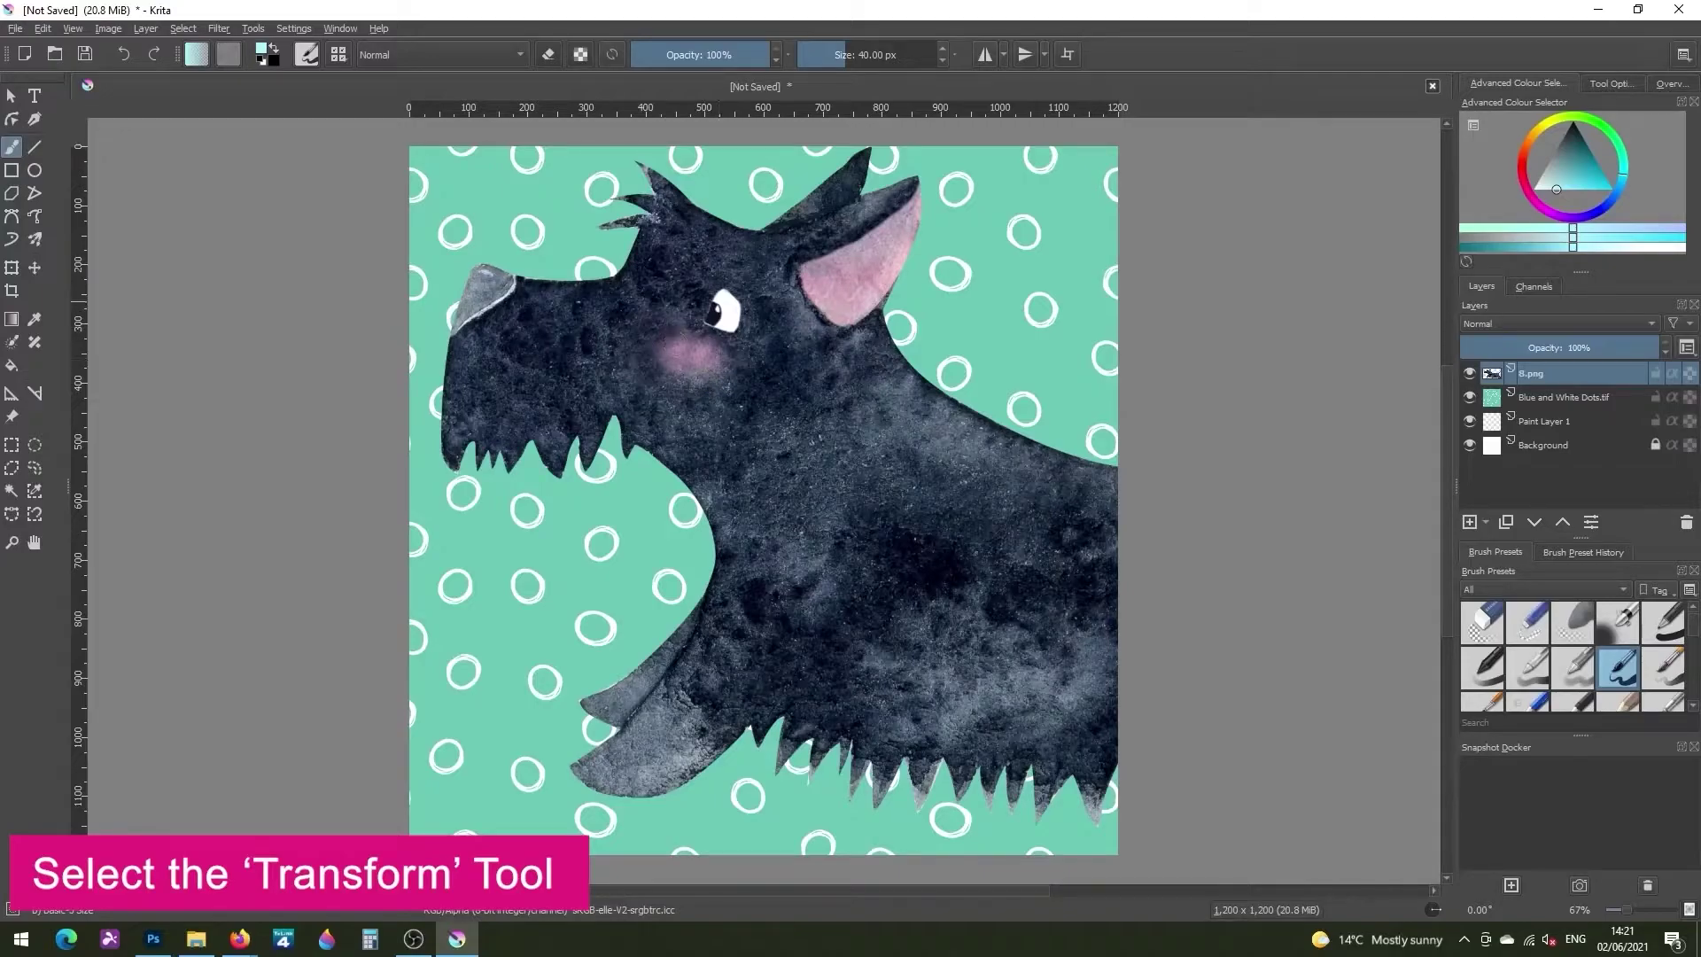
Shrink the Scottie dog, move it to the lower left, and tilt it slightly clockwise
left_click(14, 271)
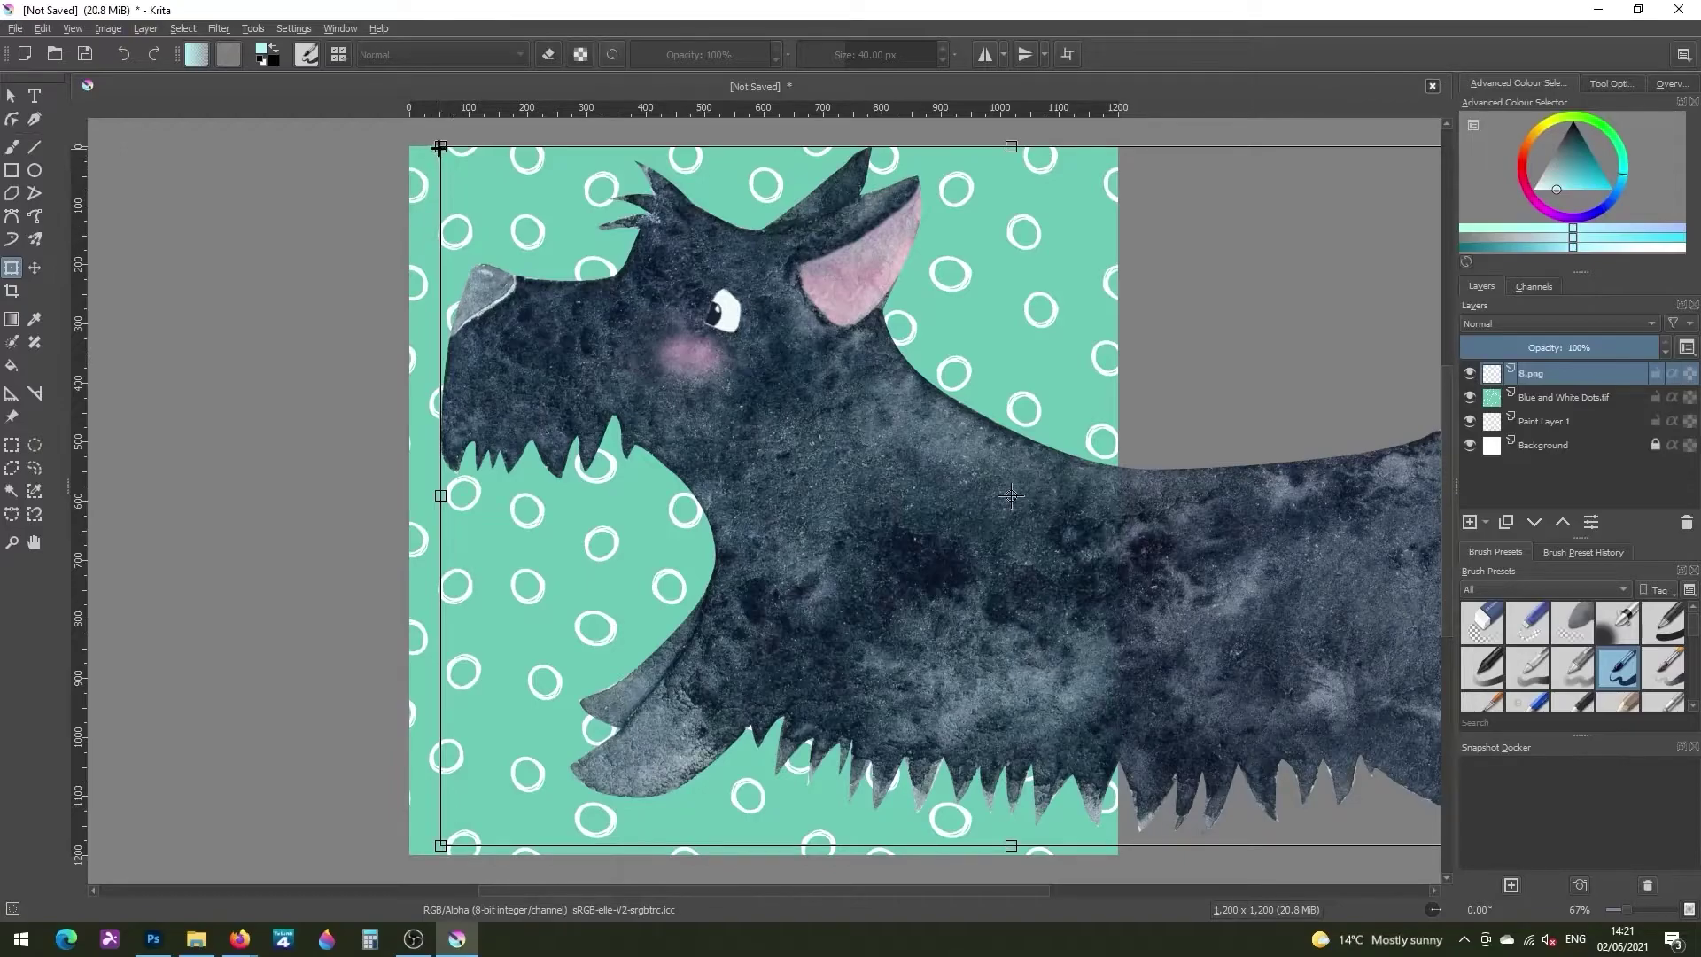
left_click_drag(438, 147, 1106, 554)
left_click_drag(1217, 642, 539, 627)
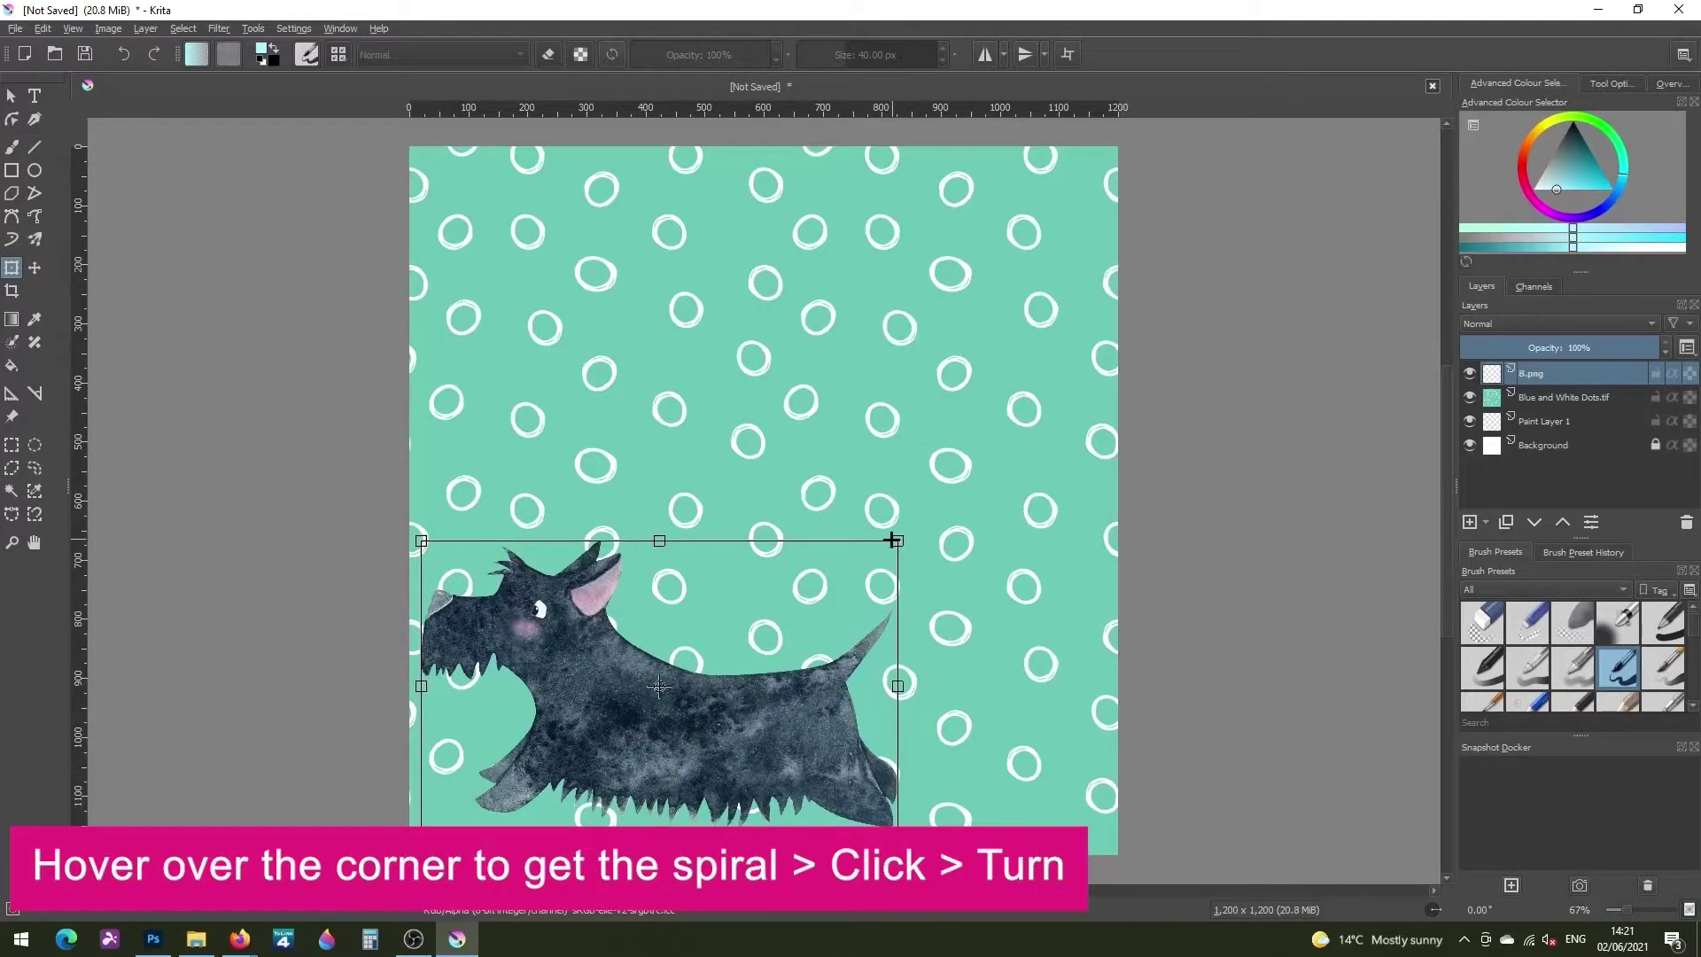
left_click_drag(891, 539, 798, 595)
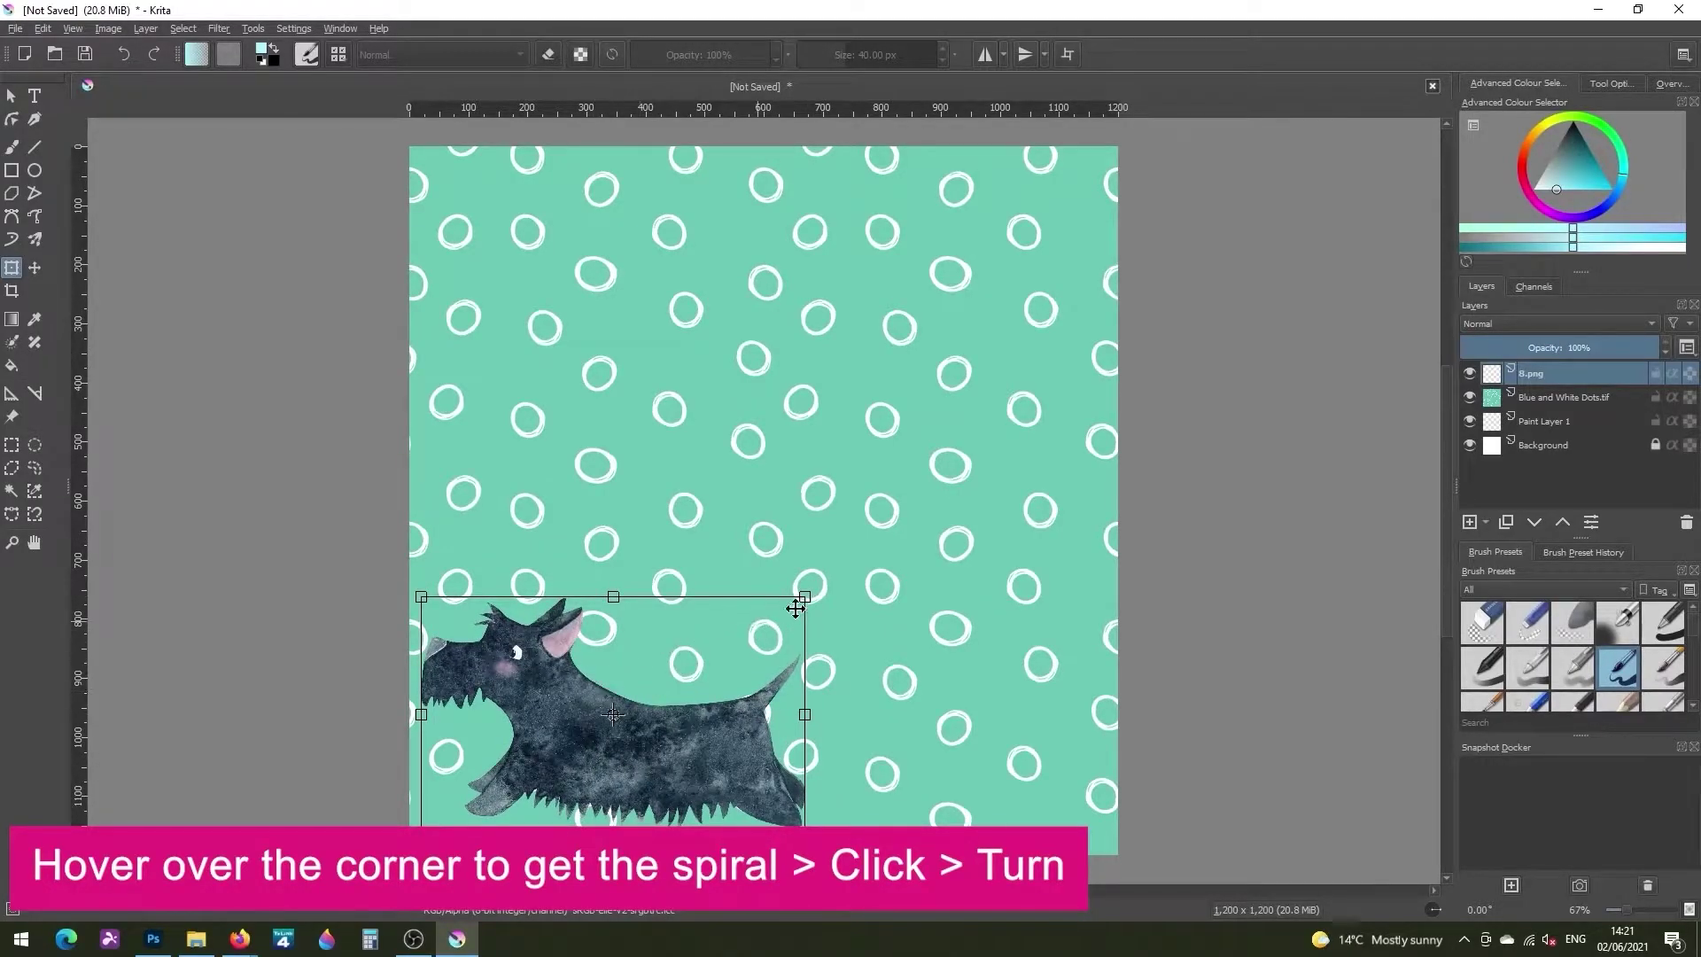
left_click_drag(824, 586, 849, 607)
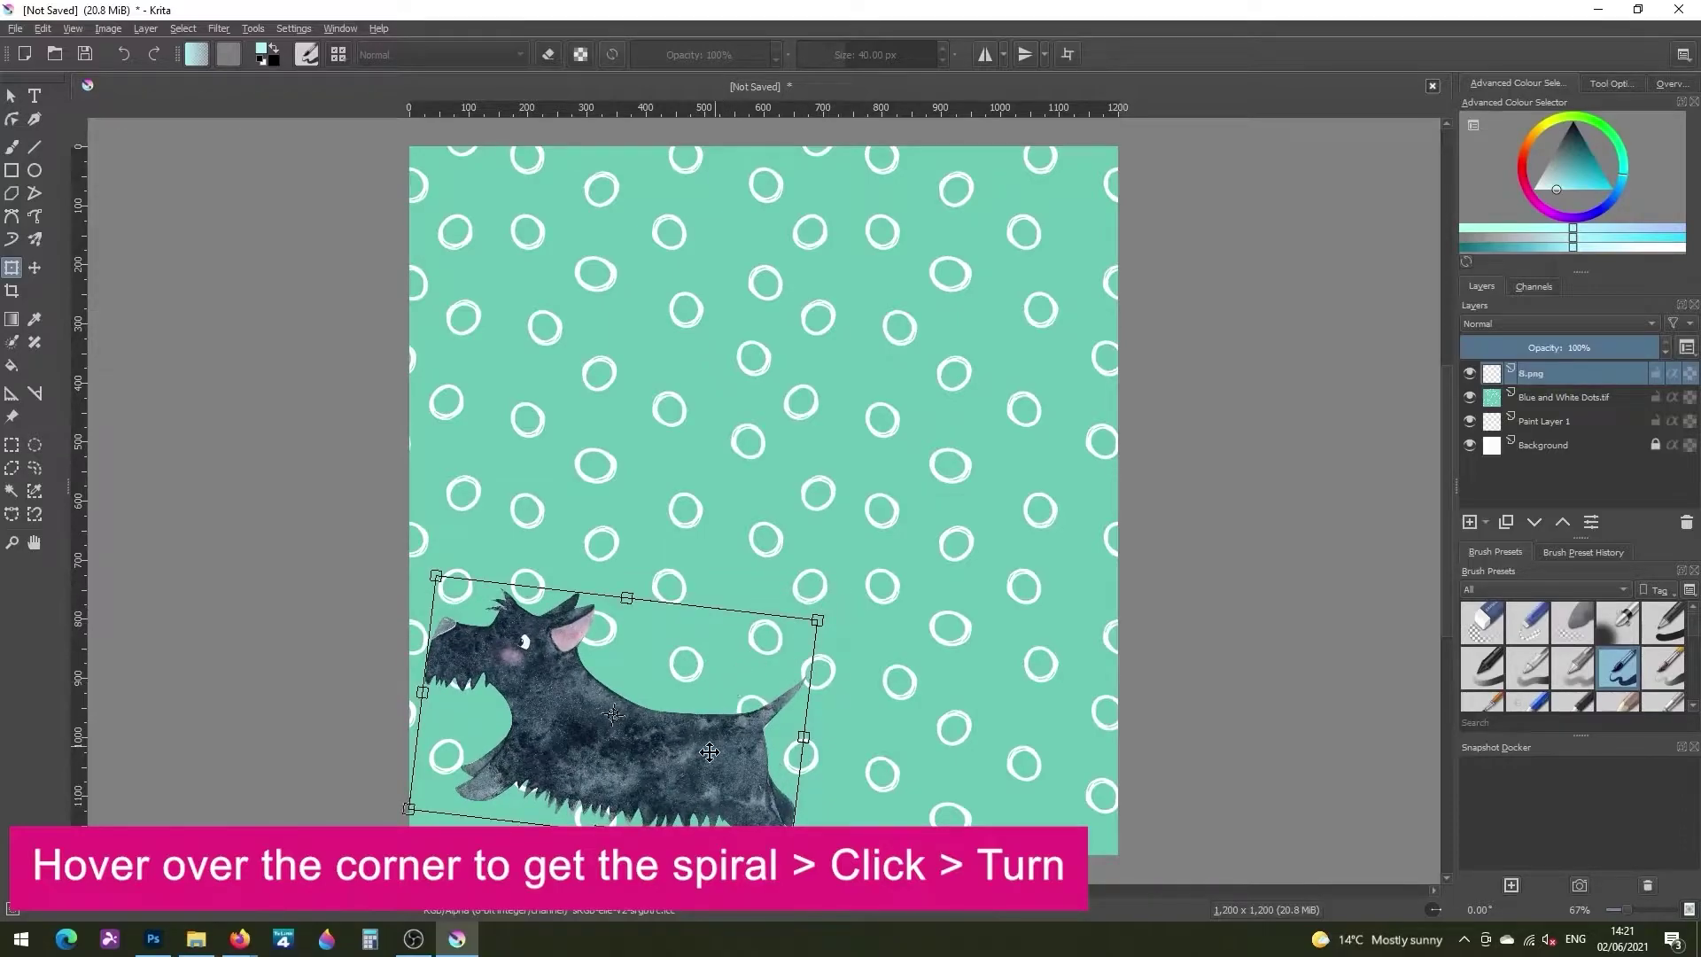
left_click_drag(710, 752, 715, 732)
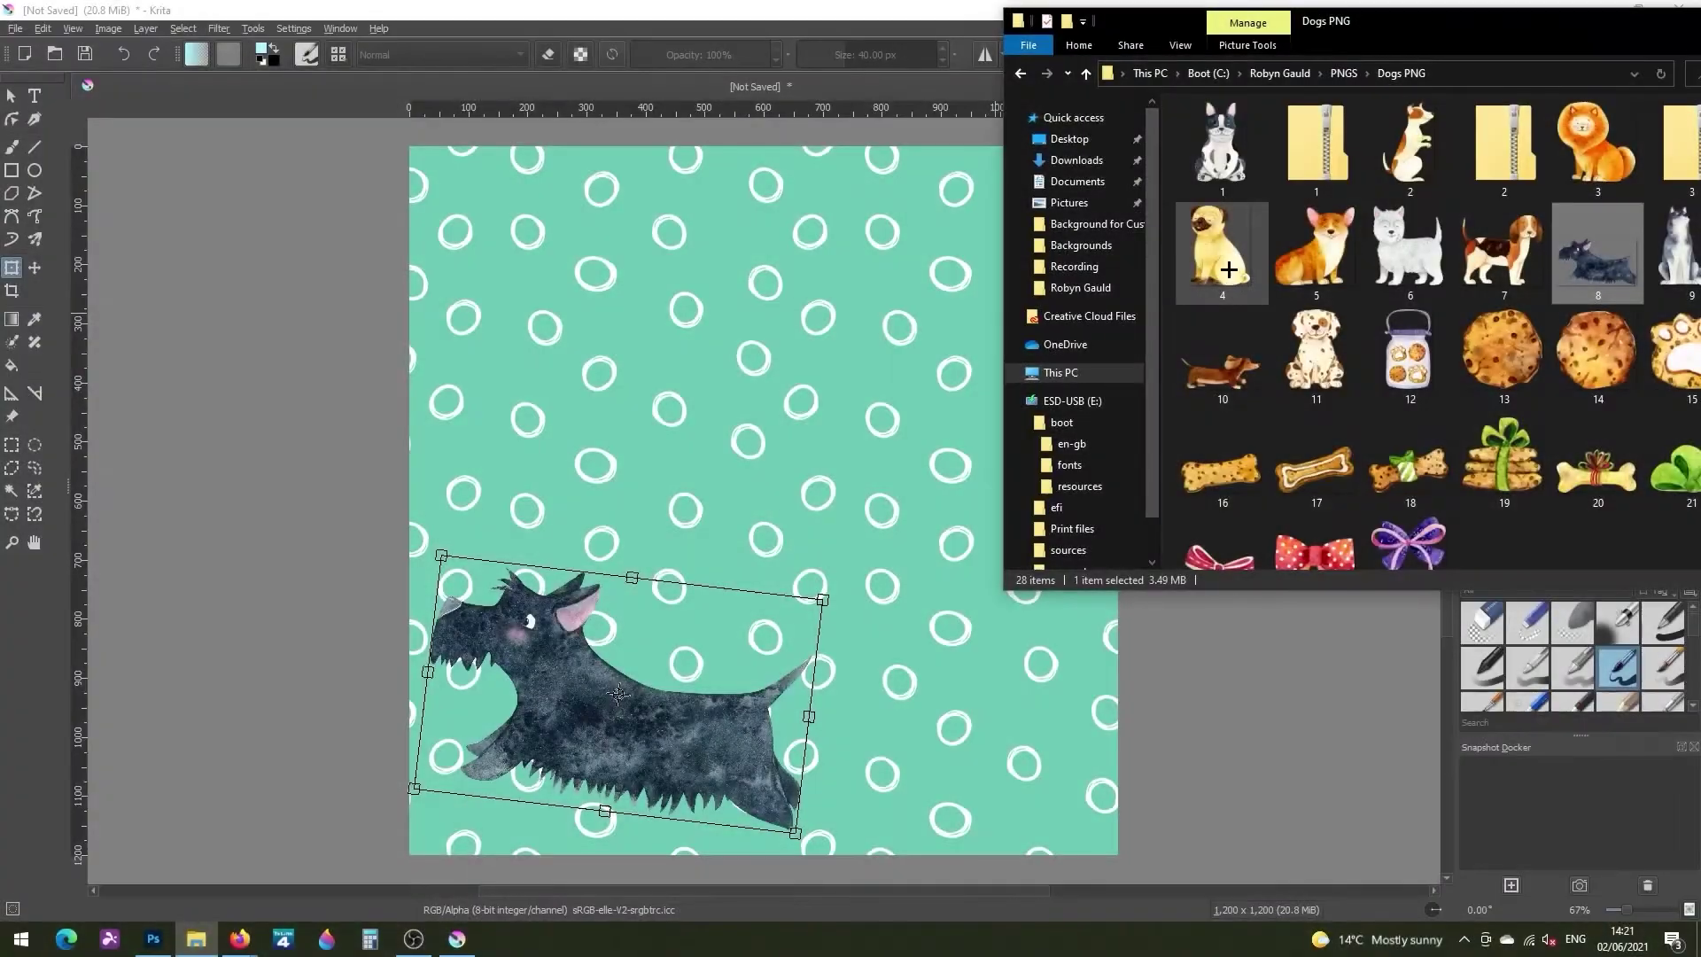
Add the pug shrunk at the top right, and add the orange dog near the lower right
left_click_drag(1228, 269, 828, 374)
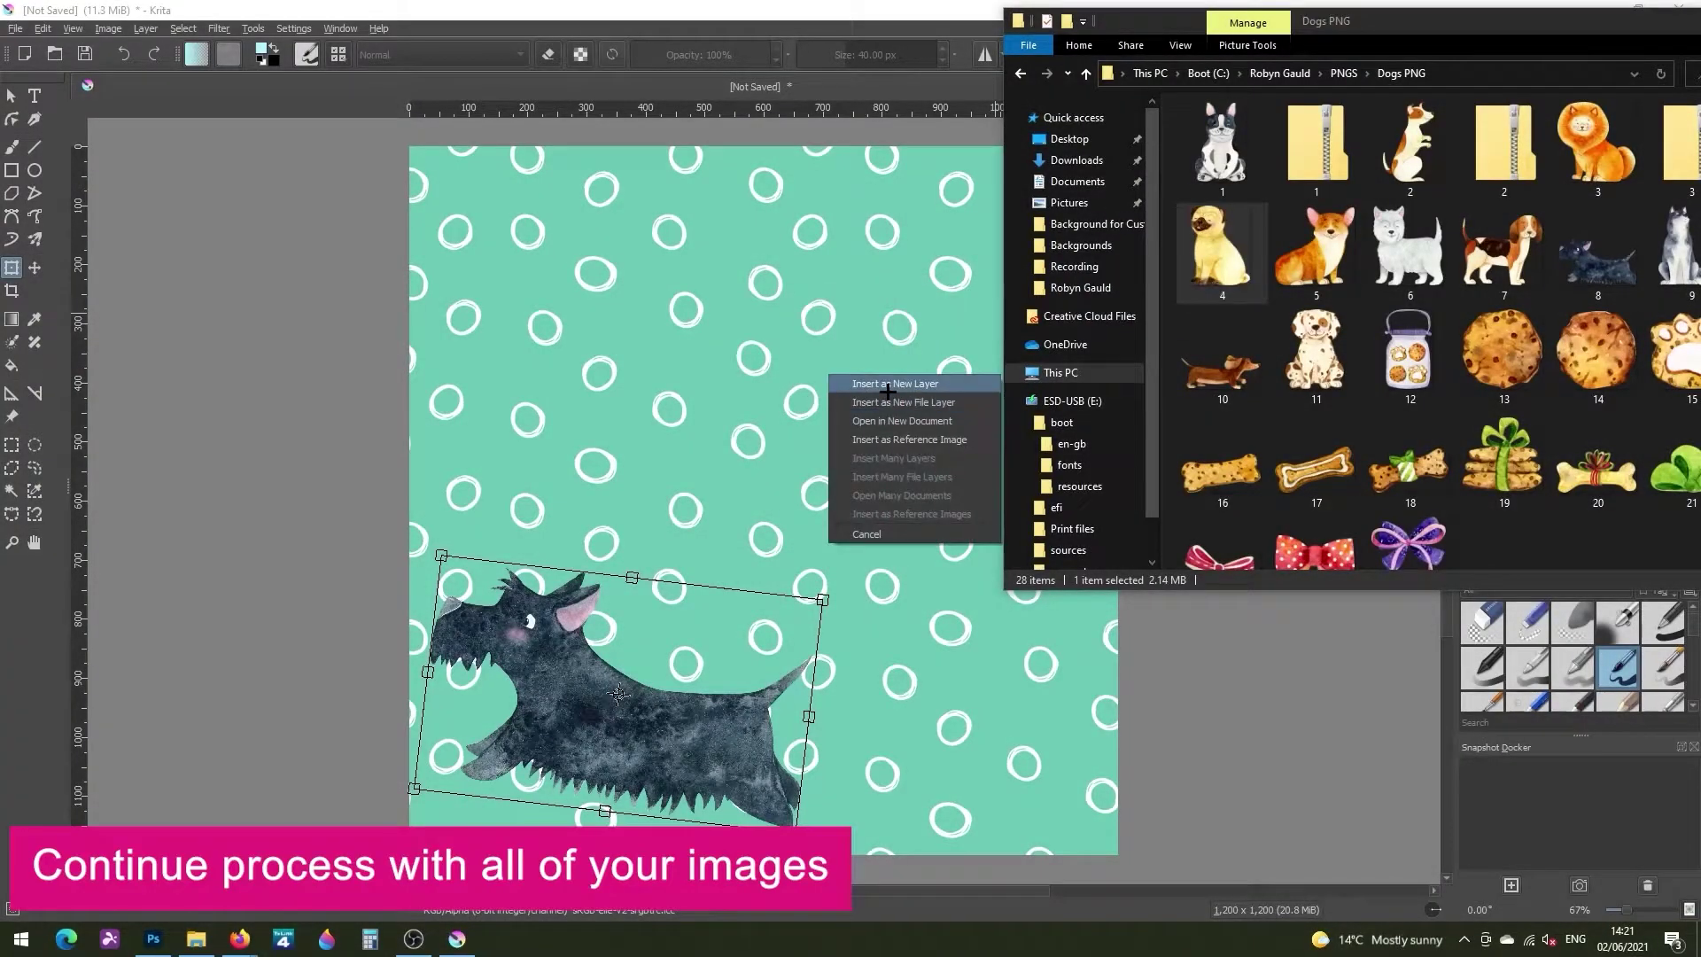
left_click(954, 381)
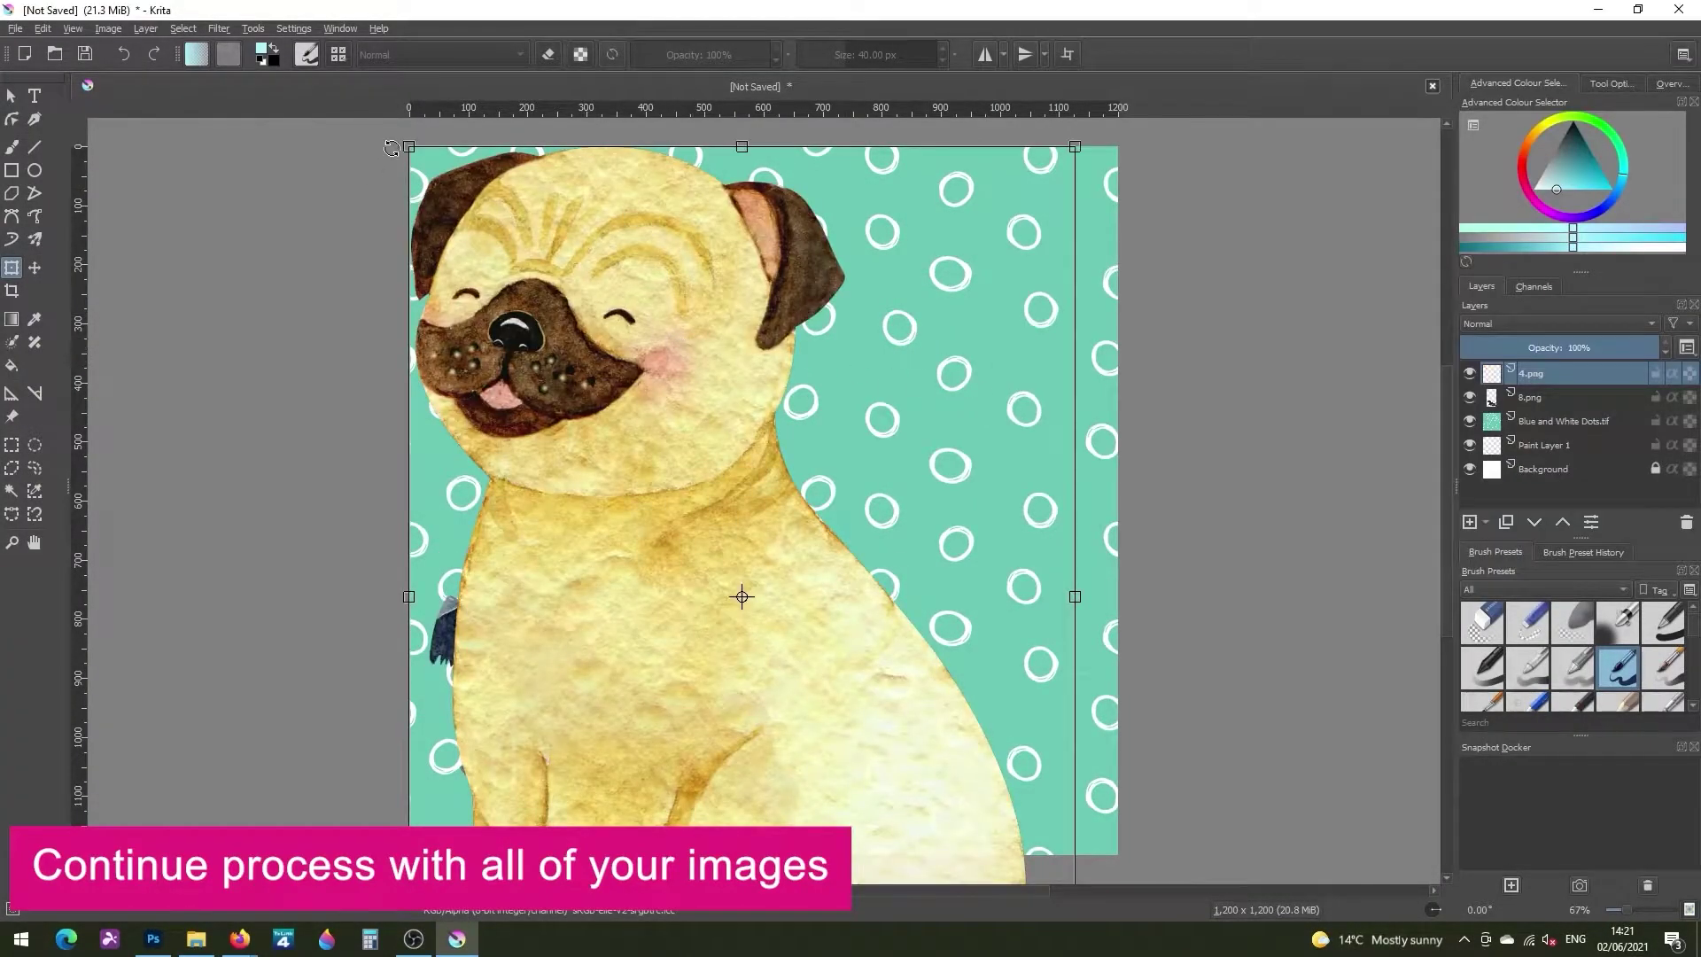
left_click_drag(410, 152, 839, 532)
left_click_drag(888, 589, 920, 379)
left_click_drag(798, 323, 888, 446)
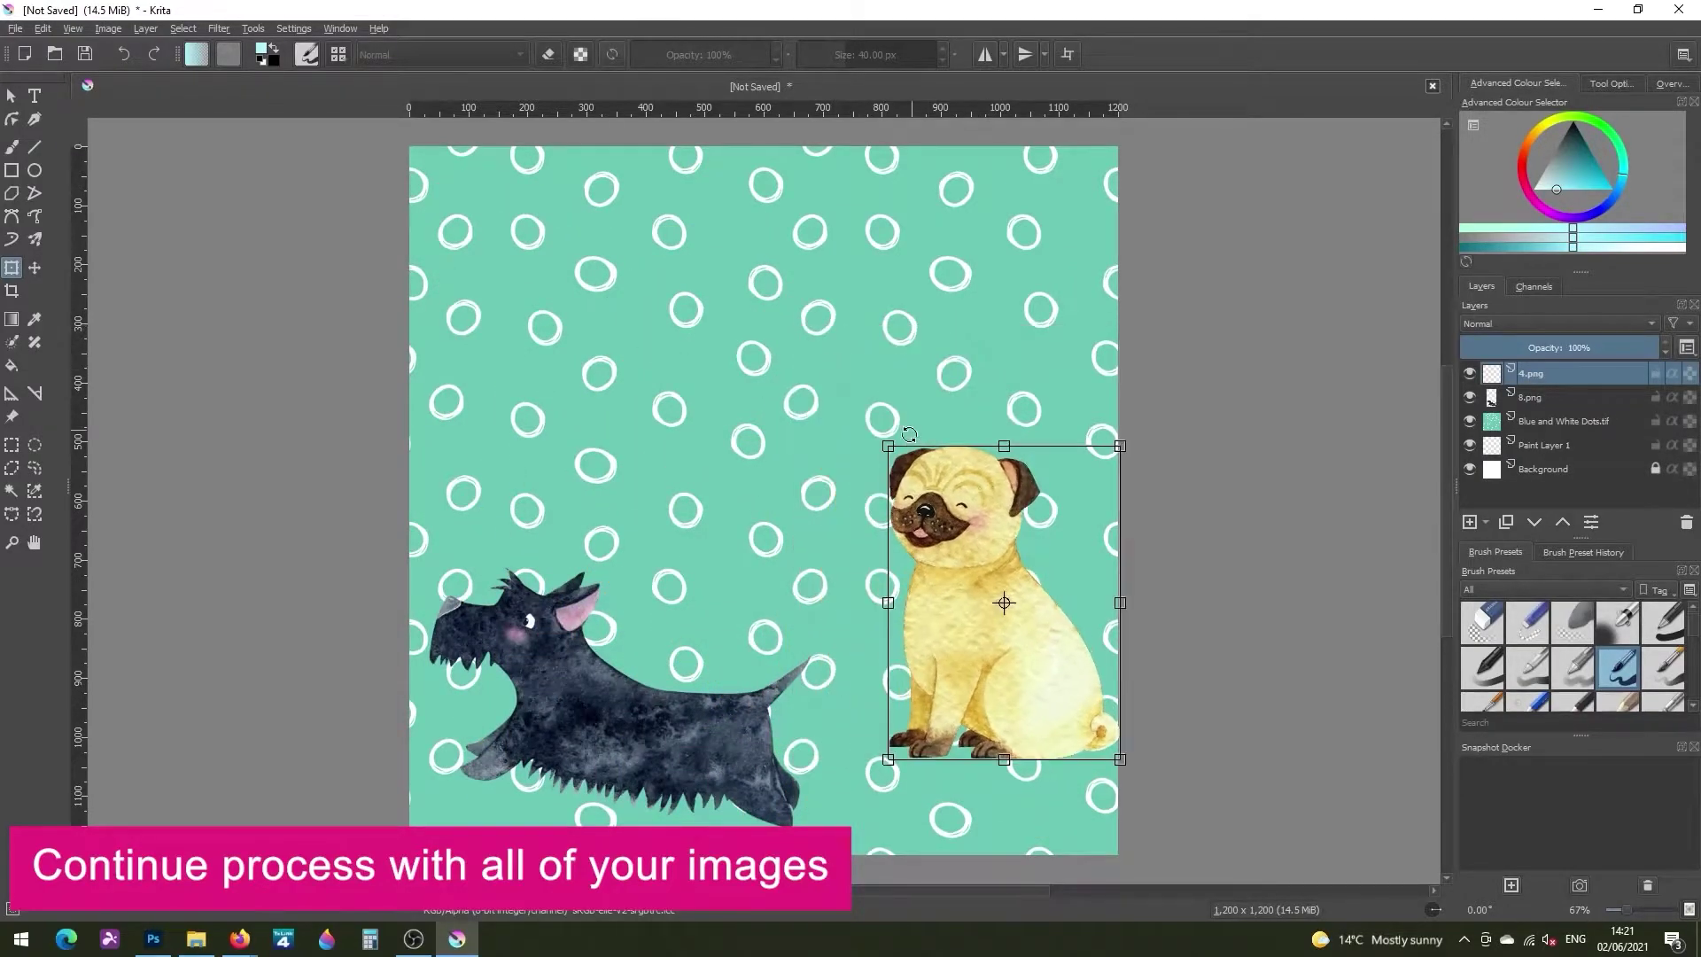
left_click_drag(951, 508, 906, 238)
left_click(196, 939)
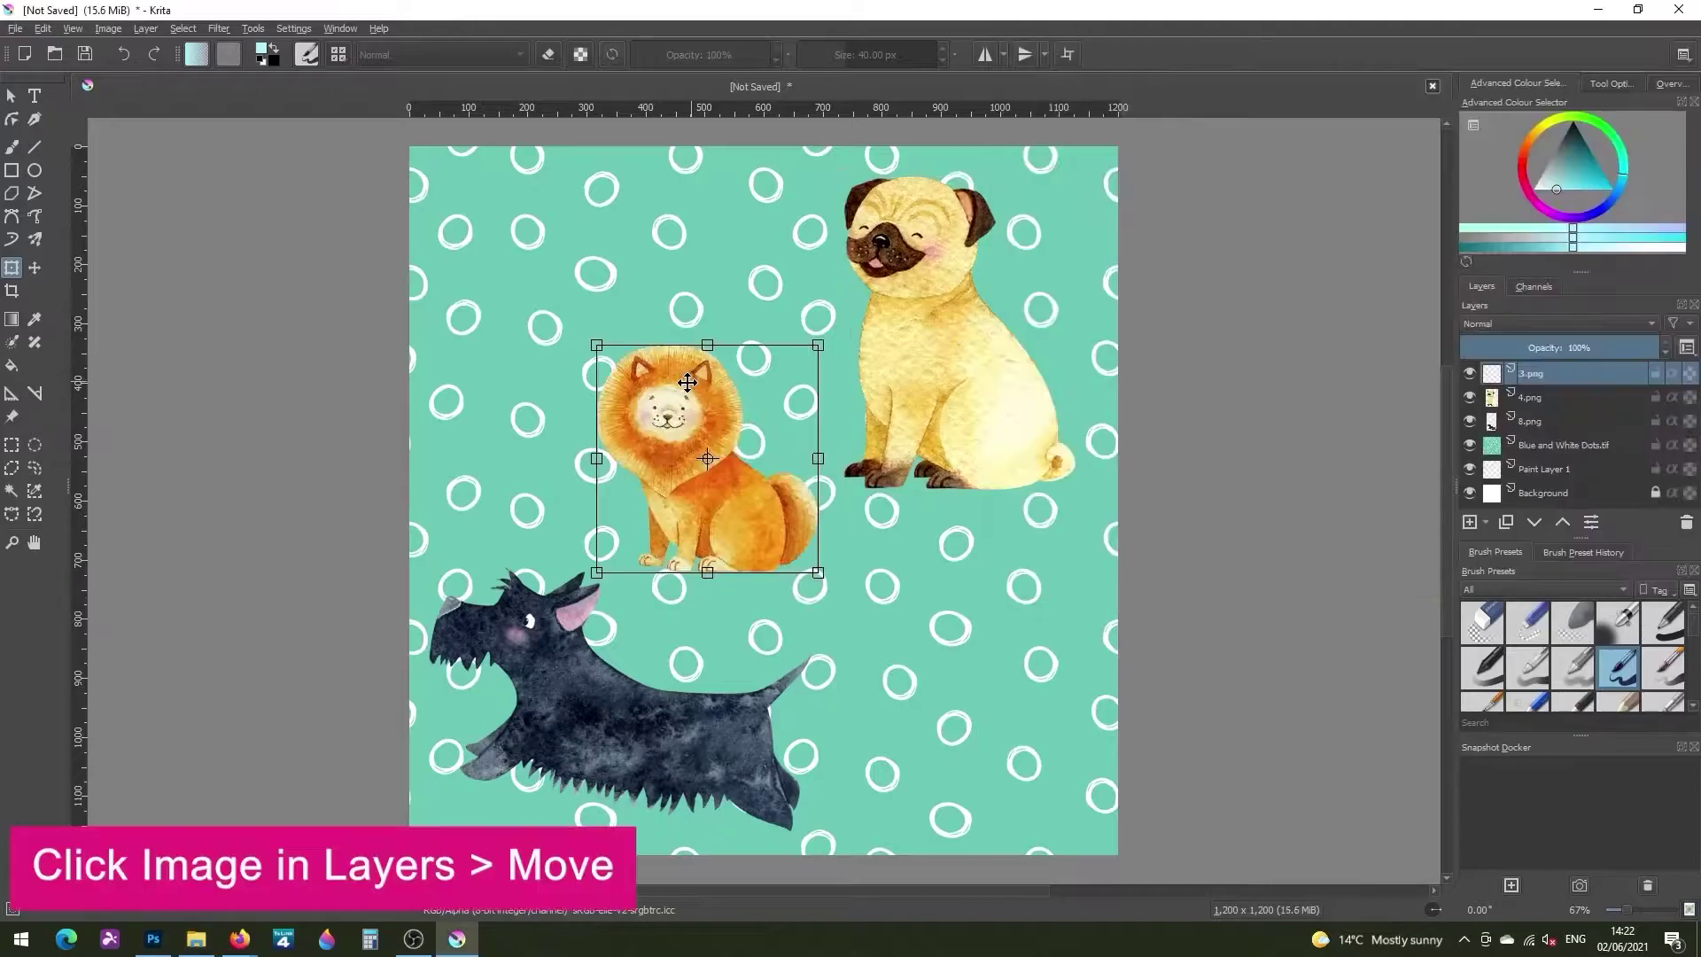
left_click_drag(687, 382, 1127, 608)
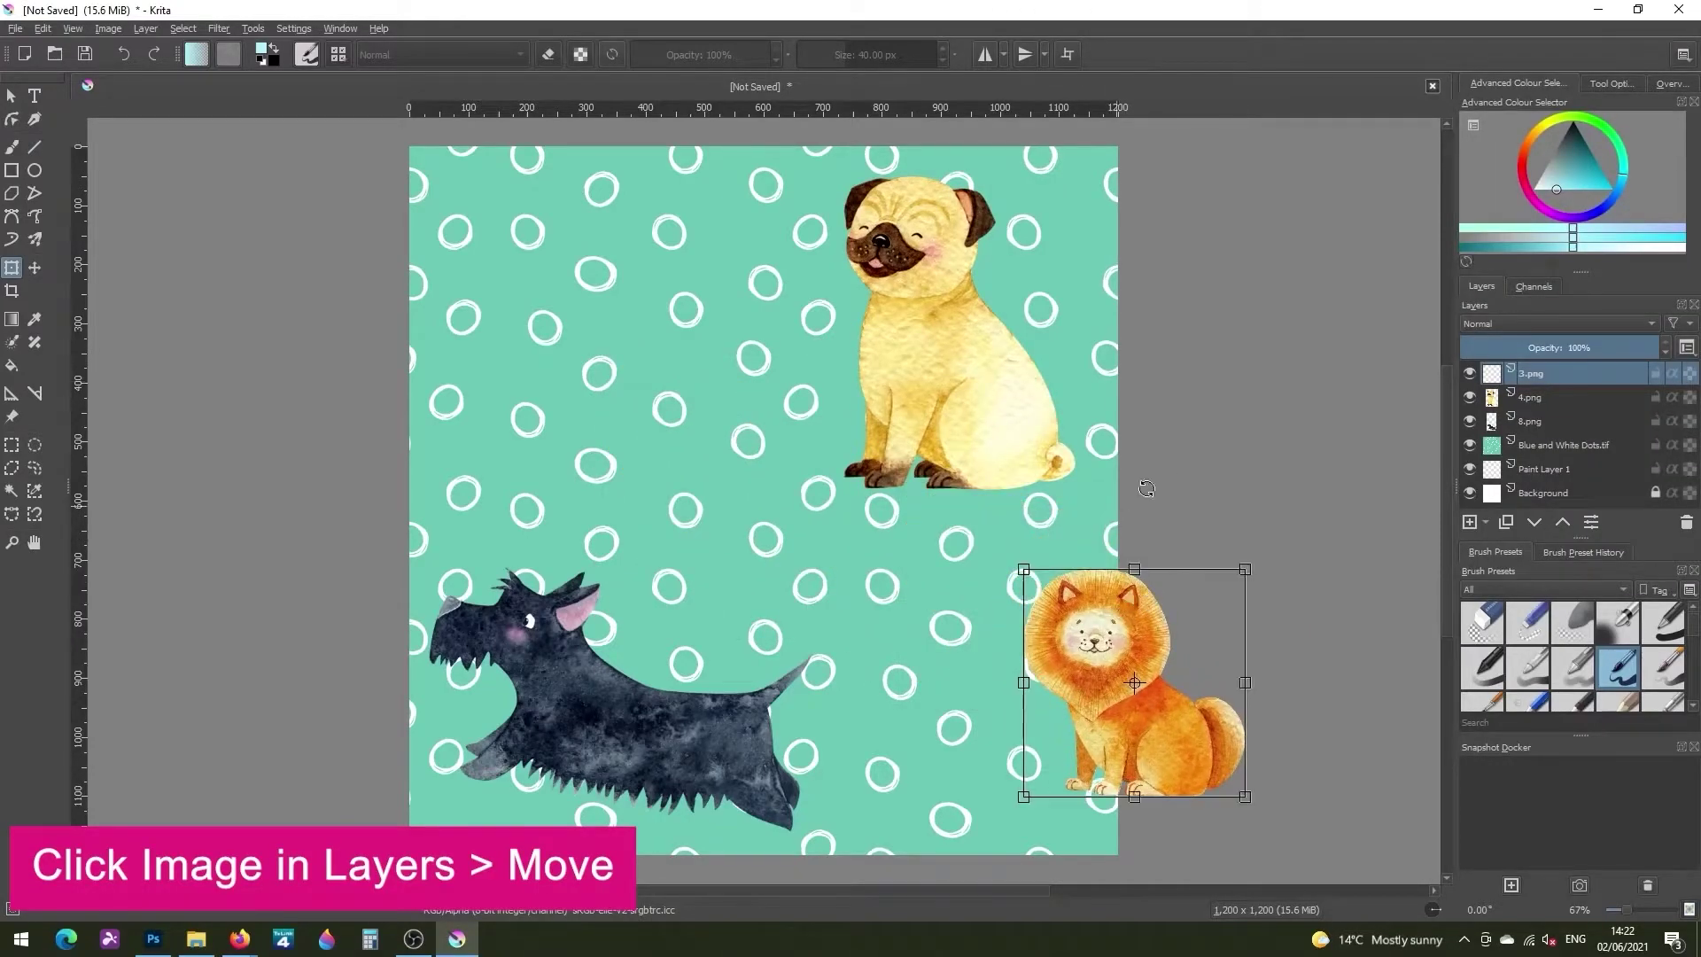
Move the Scottie to the top left, nudge the pug right, and enlarge the orange dog at bottom left
left_click(1556, 428)
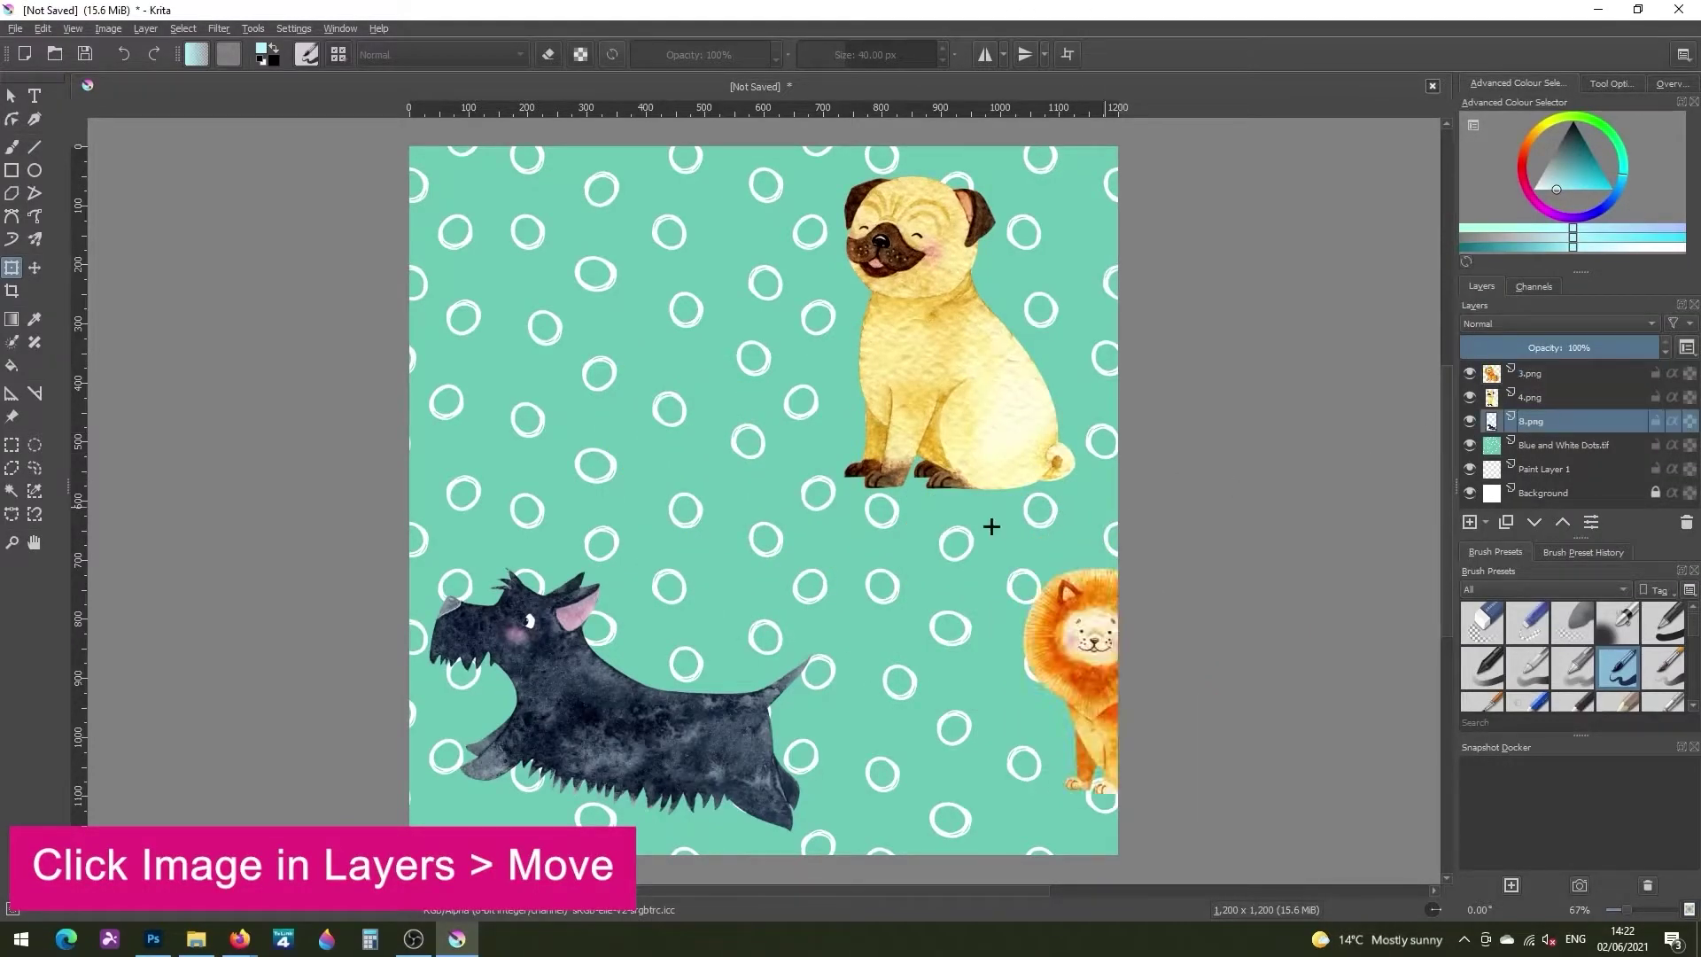
left_click(617, 706)
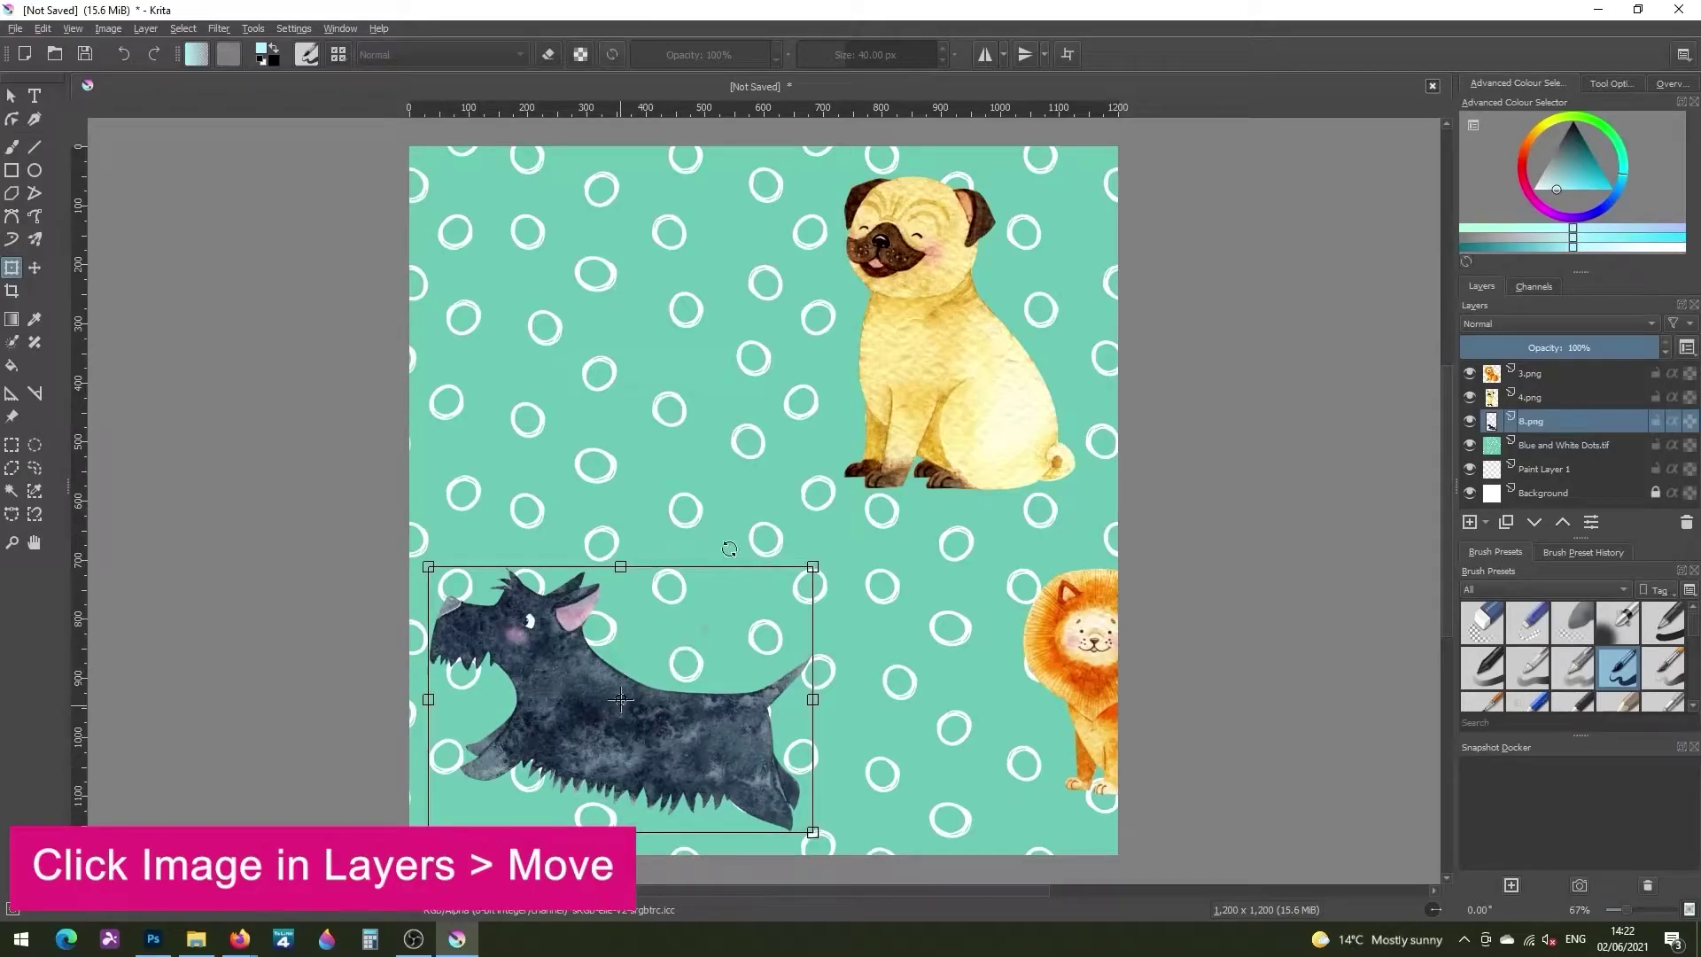
left_click_drag(552, 651, 552, 257)
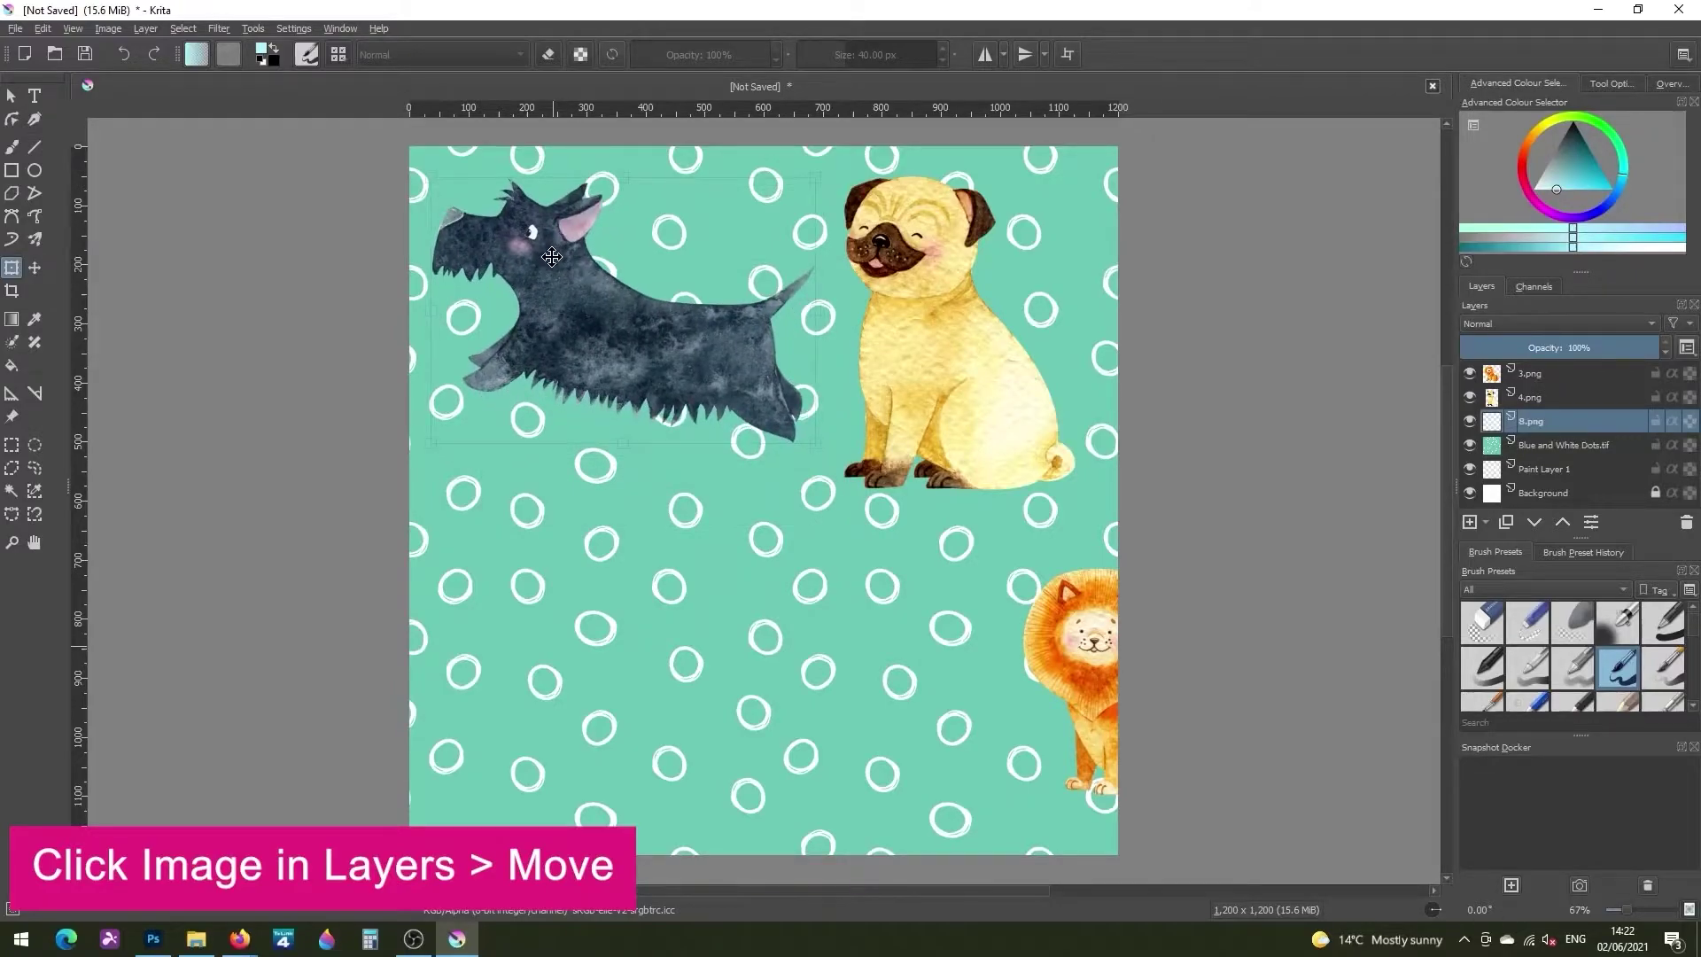
left_click(1579, 396)
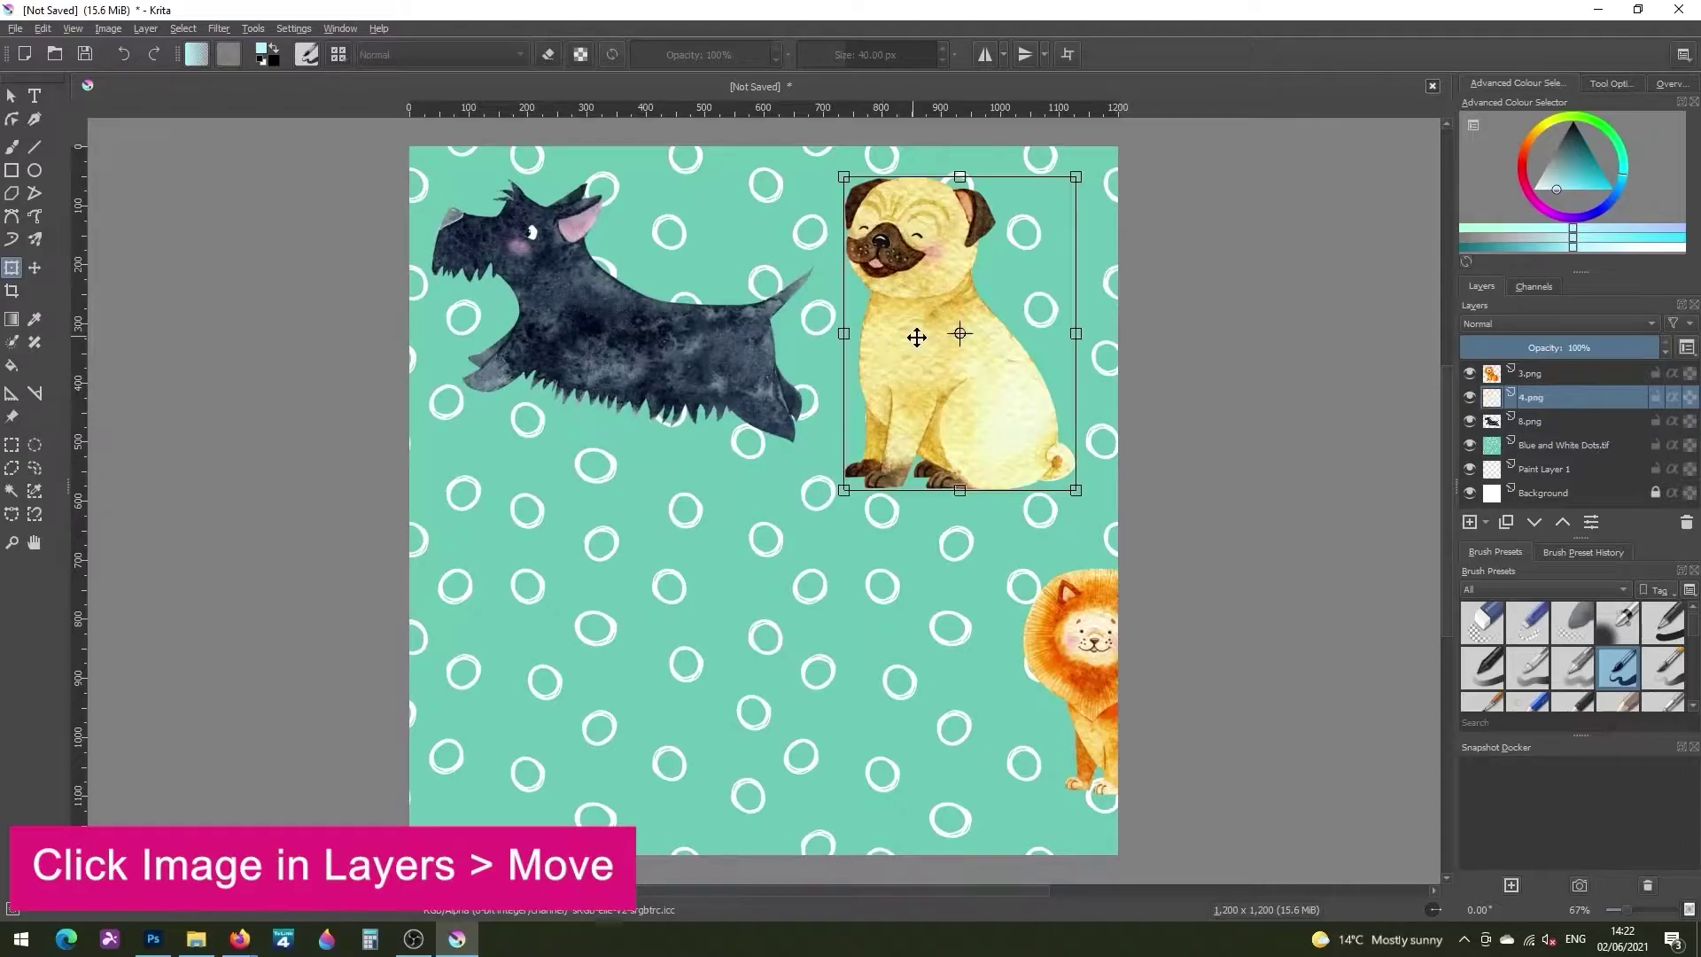
mouse_move(904, 338)
left_mouse_down()
mouse_move(922, 338)
mouse_move(908, 339)
left_mouse_up()
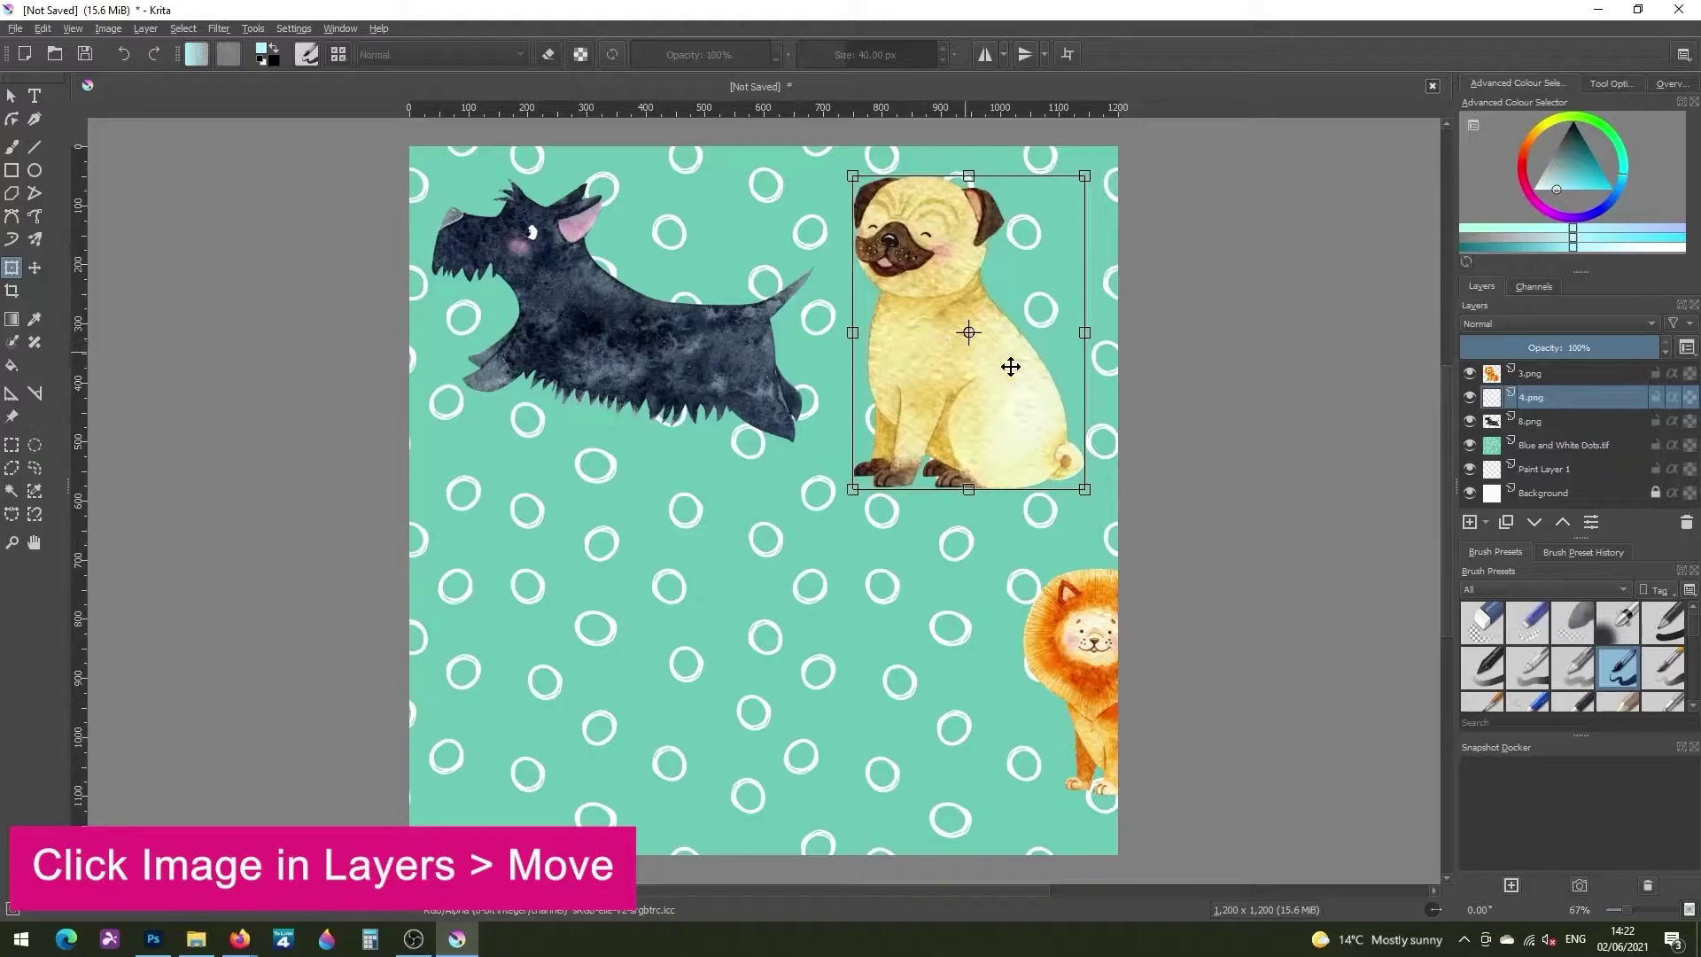
left_click(1568, 375)
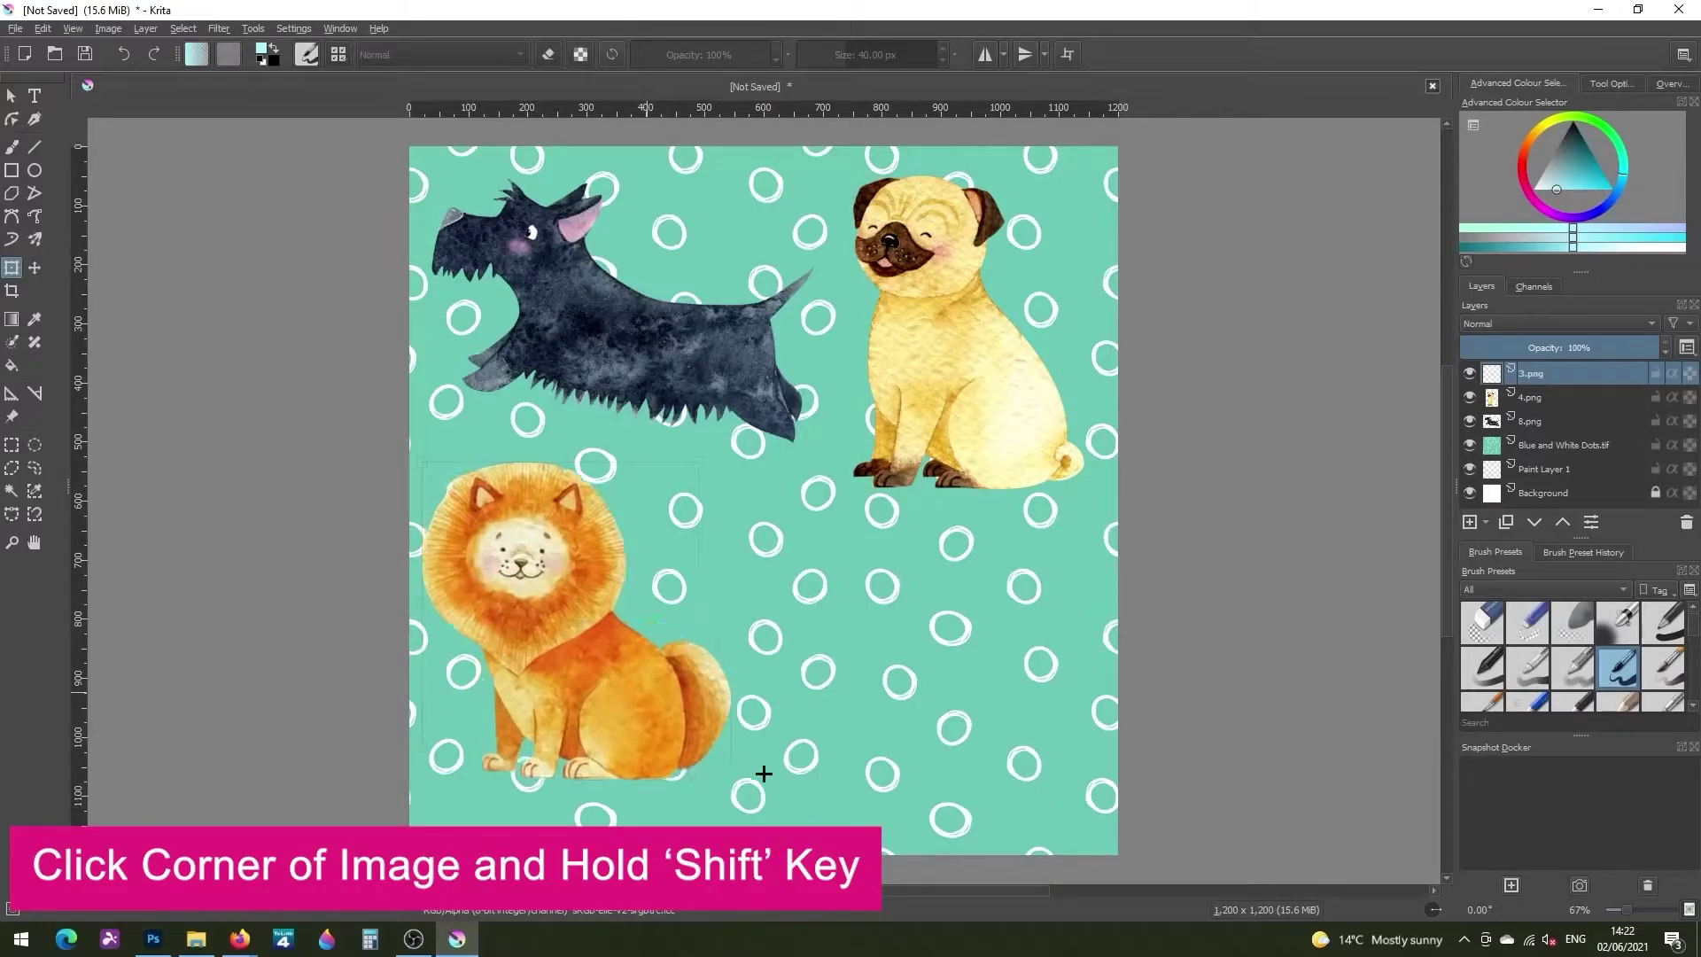
left_click_drag(759, 771, 729, 749)
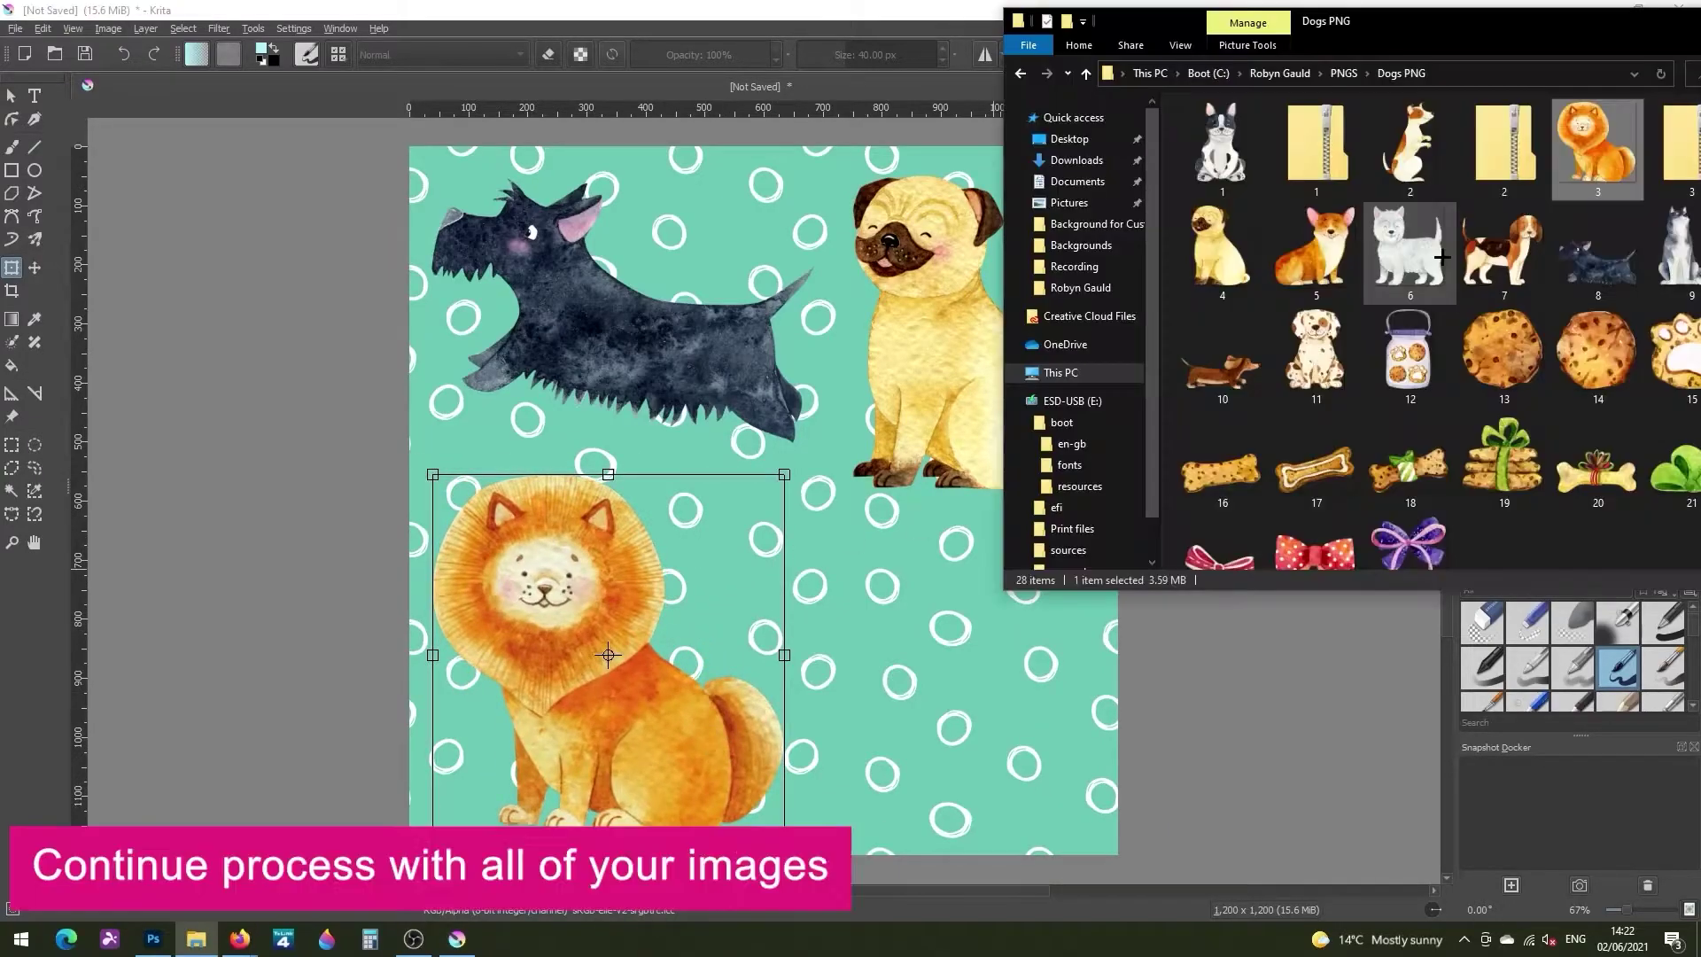
Add the westie 6.png as a layer, shrunk and slightly tilted at the bottom right
left_click_drag(1408, 253, 779, 474)
left_click(846, 487)
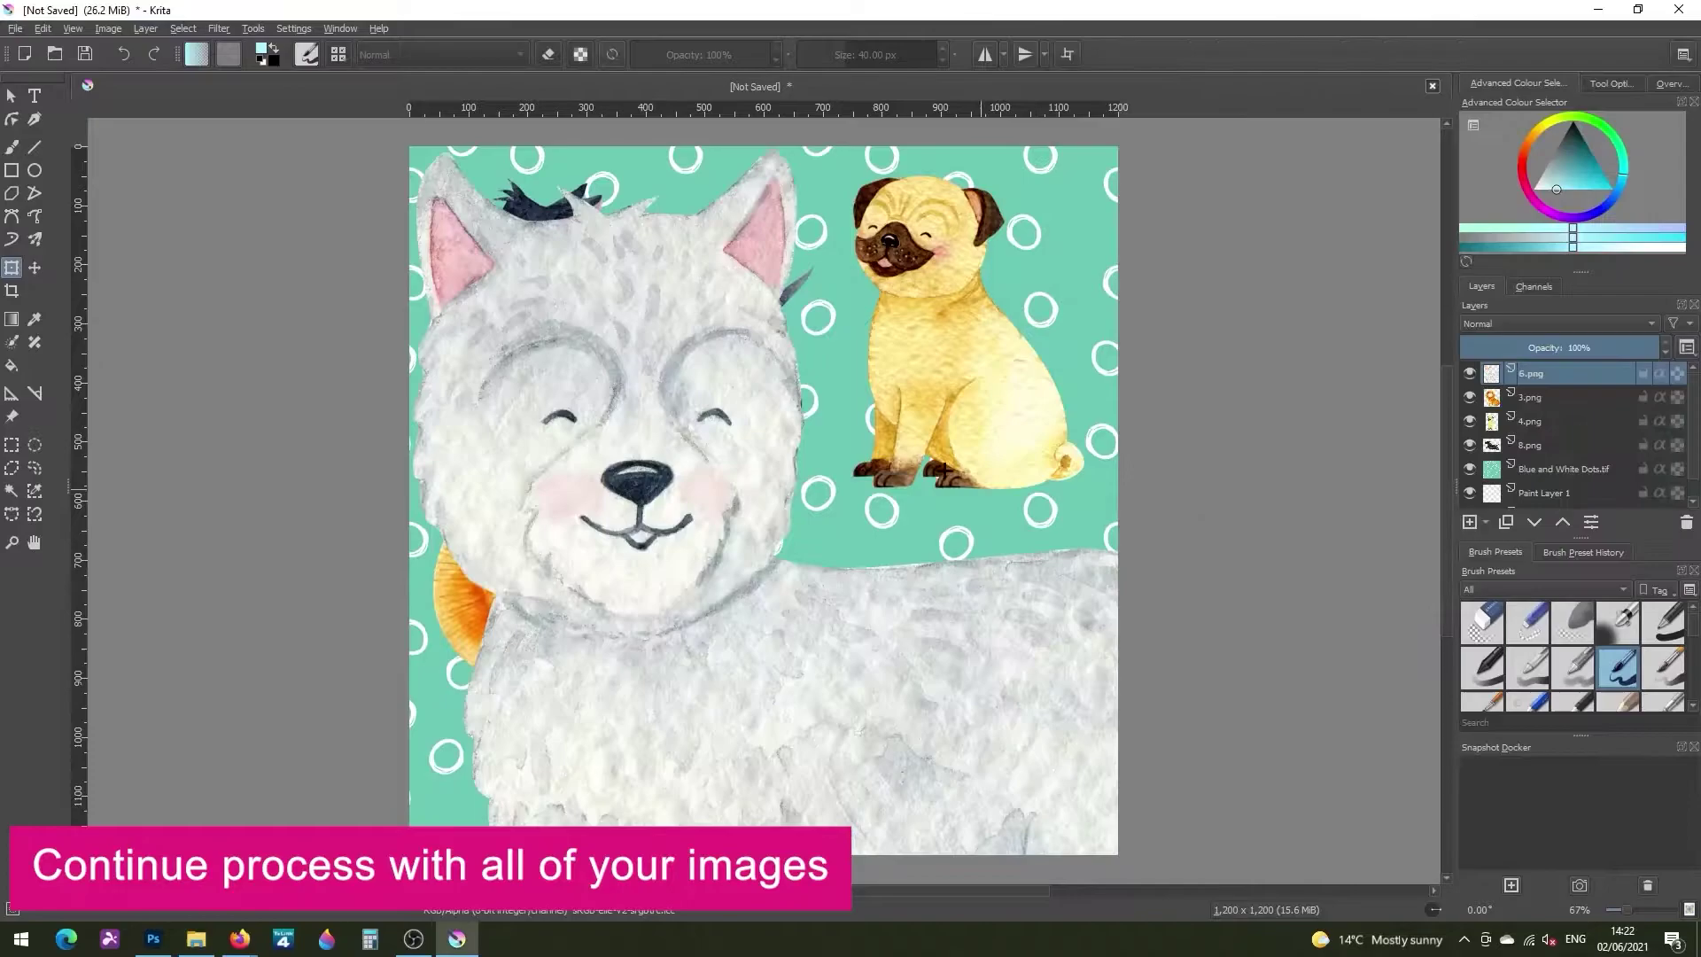
left_click_drag(416, 159, 860, 595)
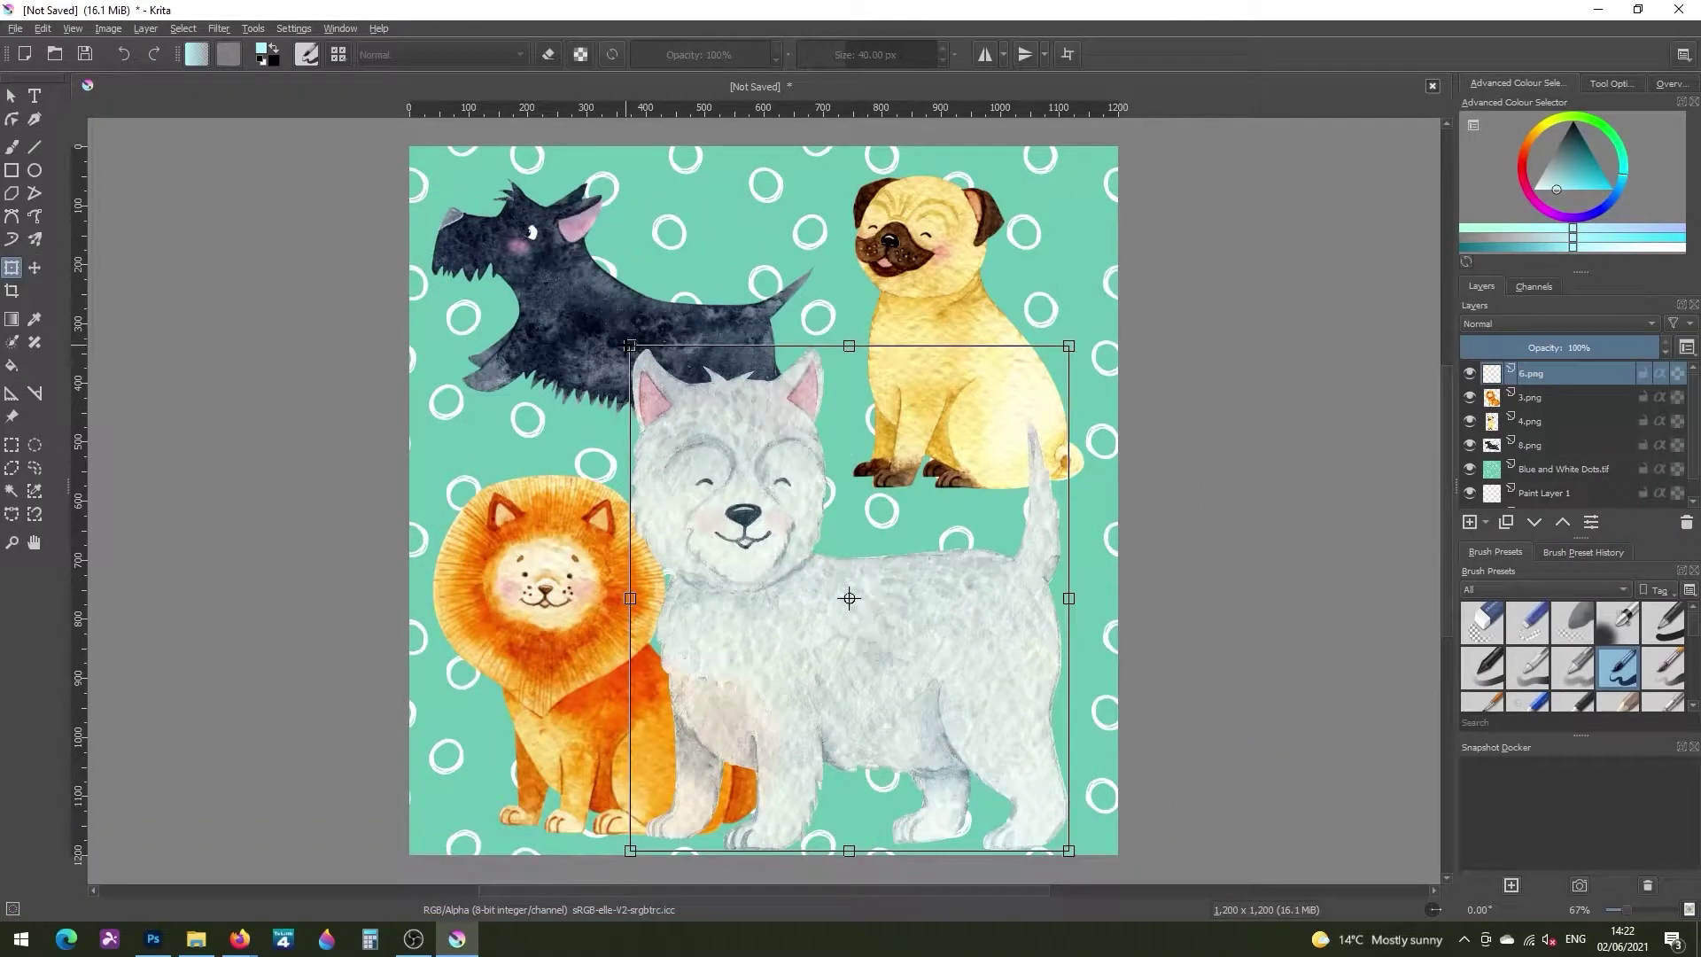
left_click_drag(630, 346, 778, 520)
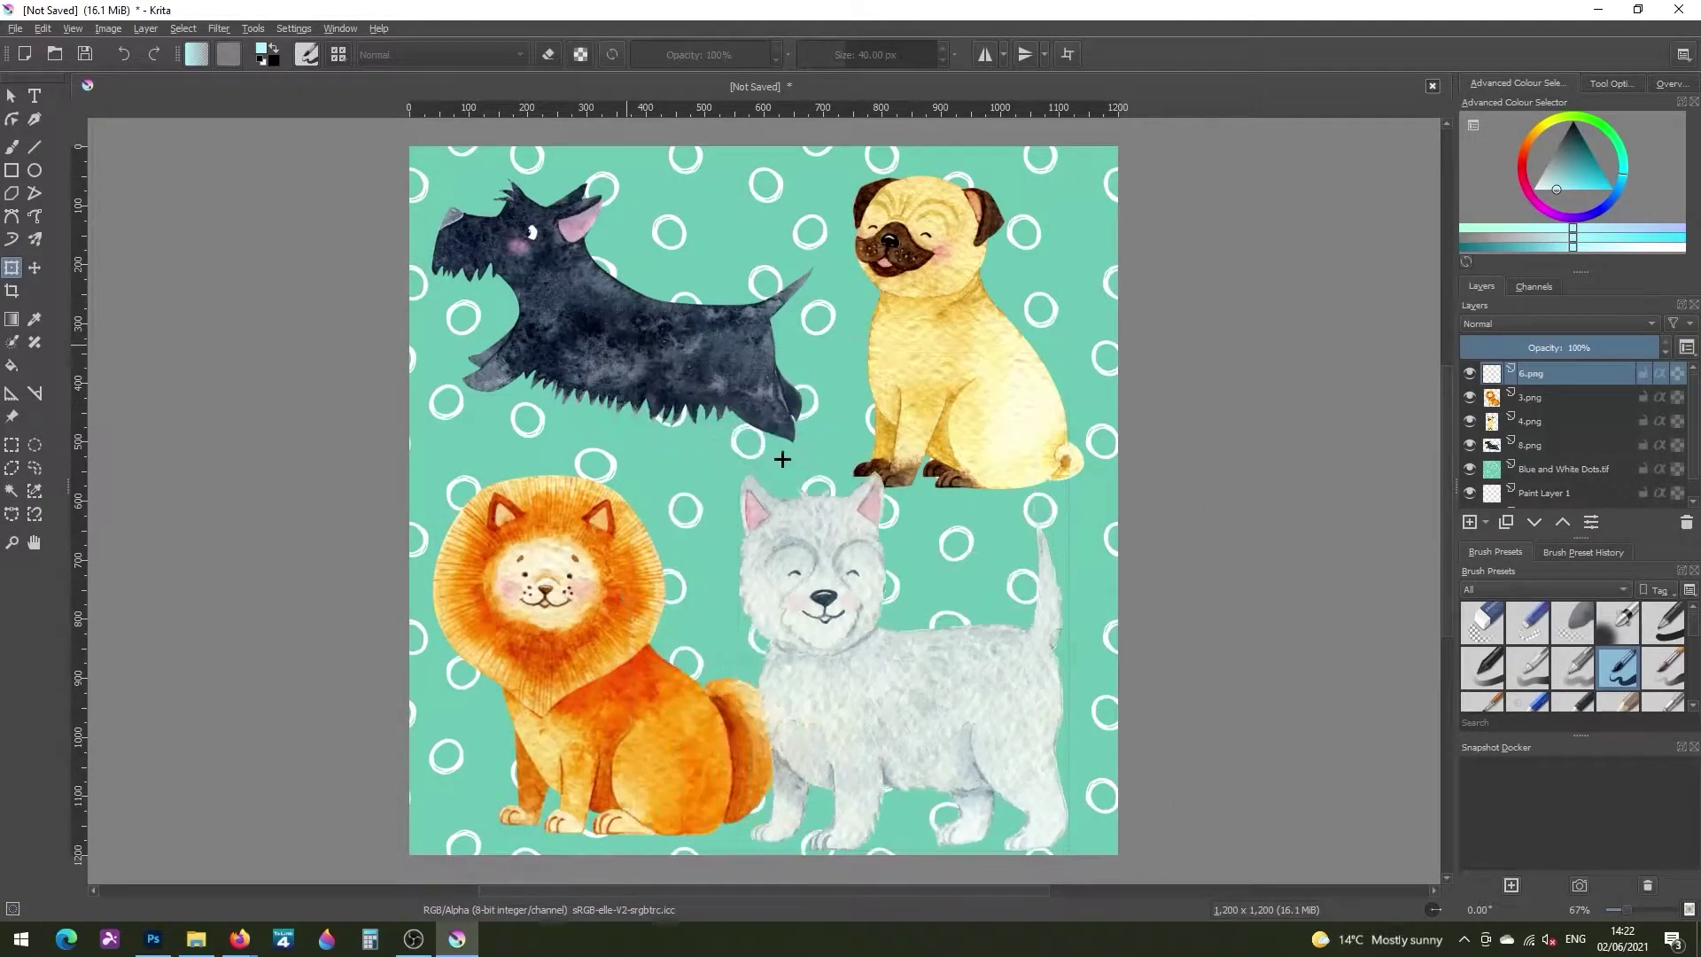
left_click_drag(873, 600, 888, 592)
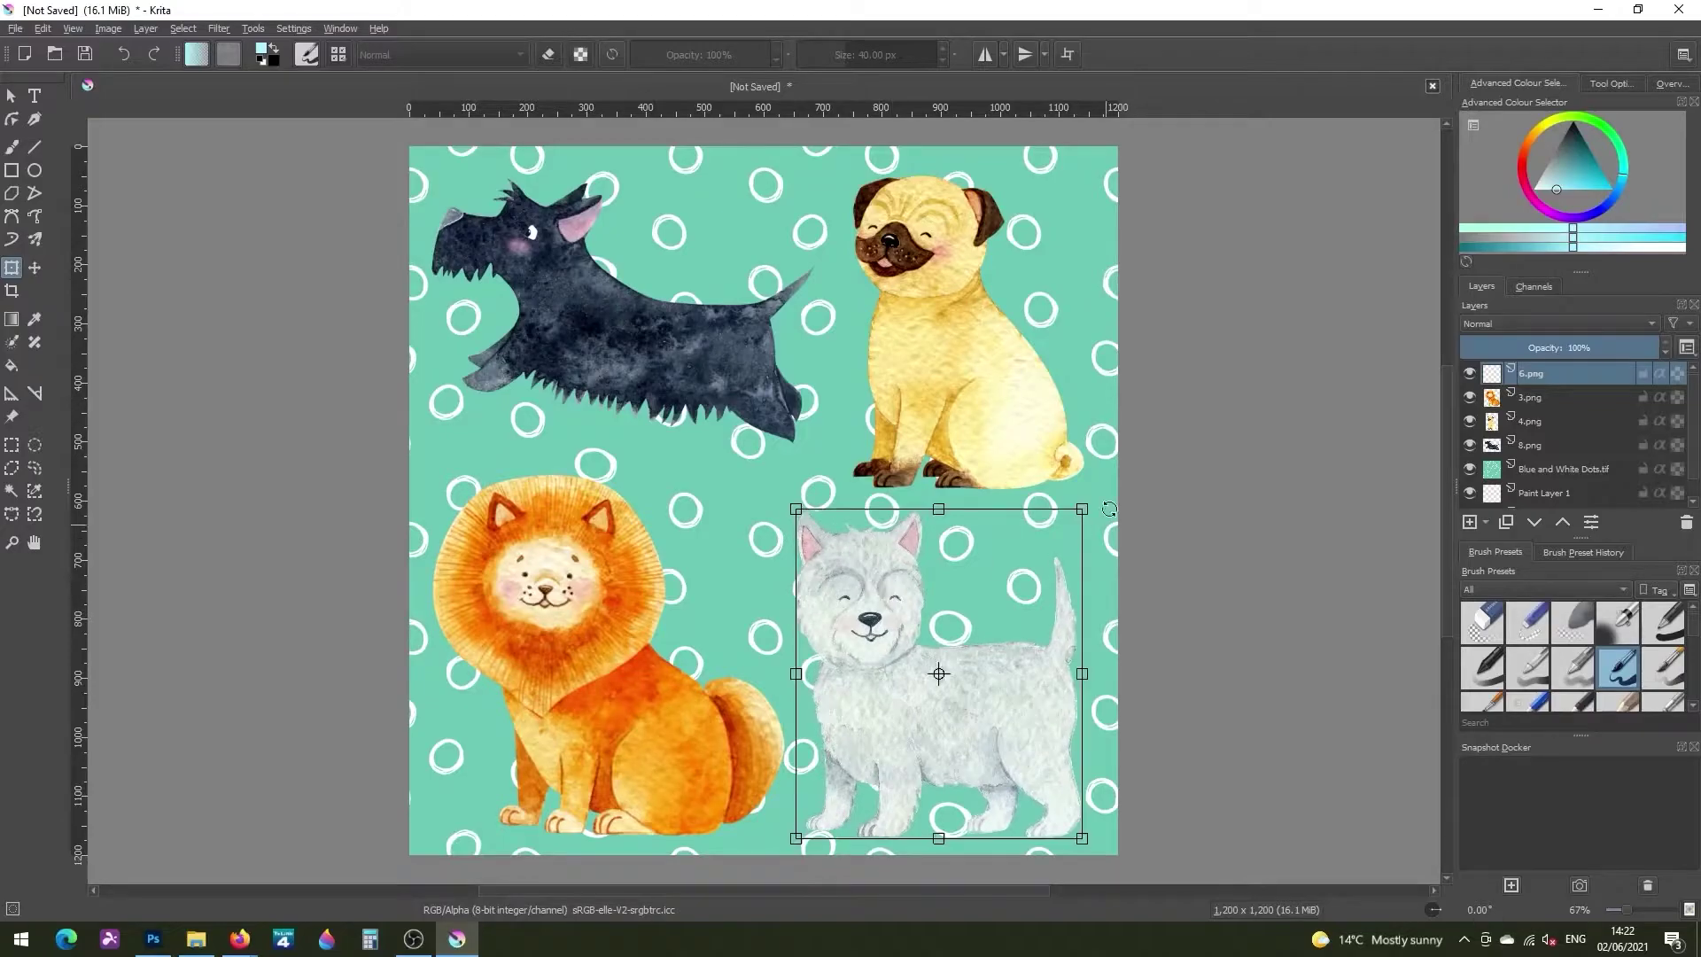
left_click_drag(1109, 509, 1091, 492)
Add bone image 16.png as a new layer, shrunk and placed between two dogs
left_click(1524, 397)
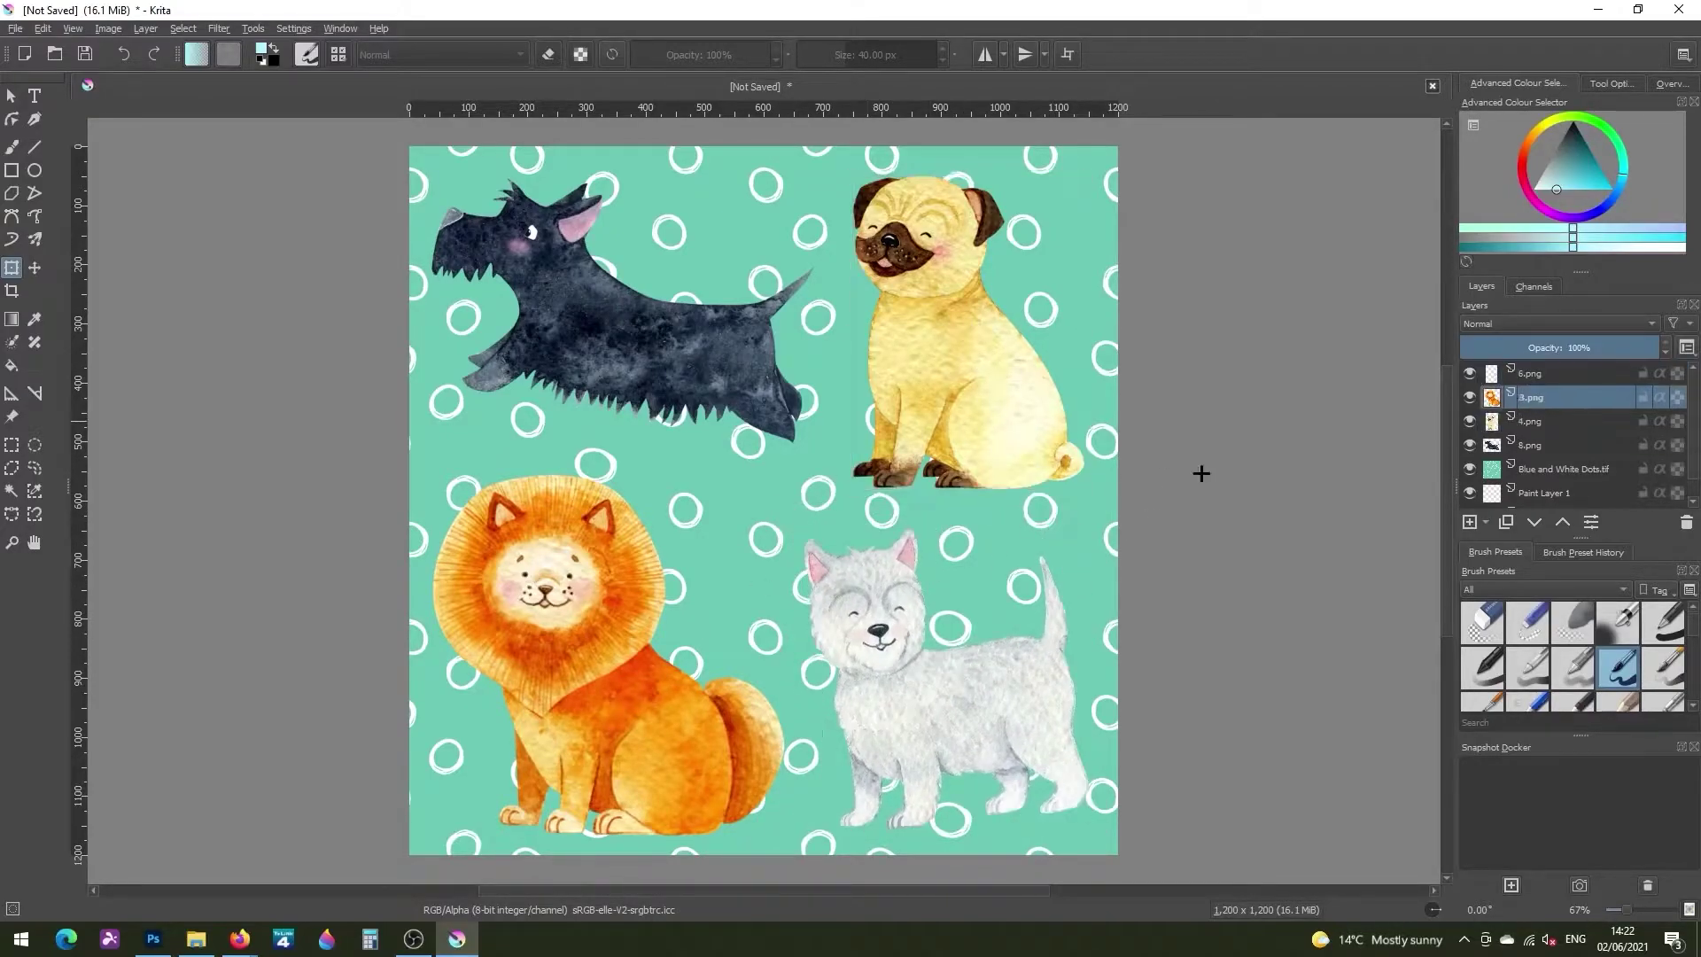
key("alt+Tab")
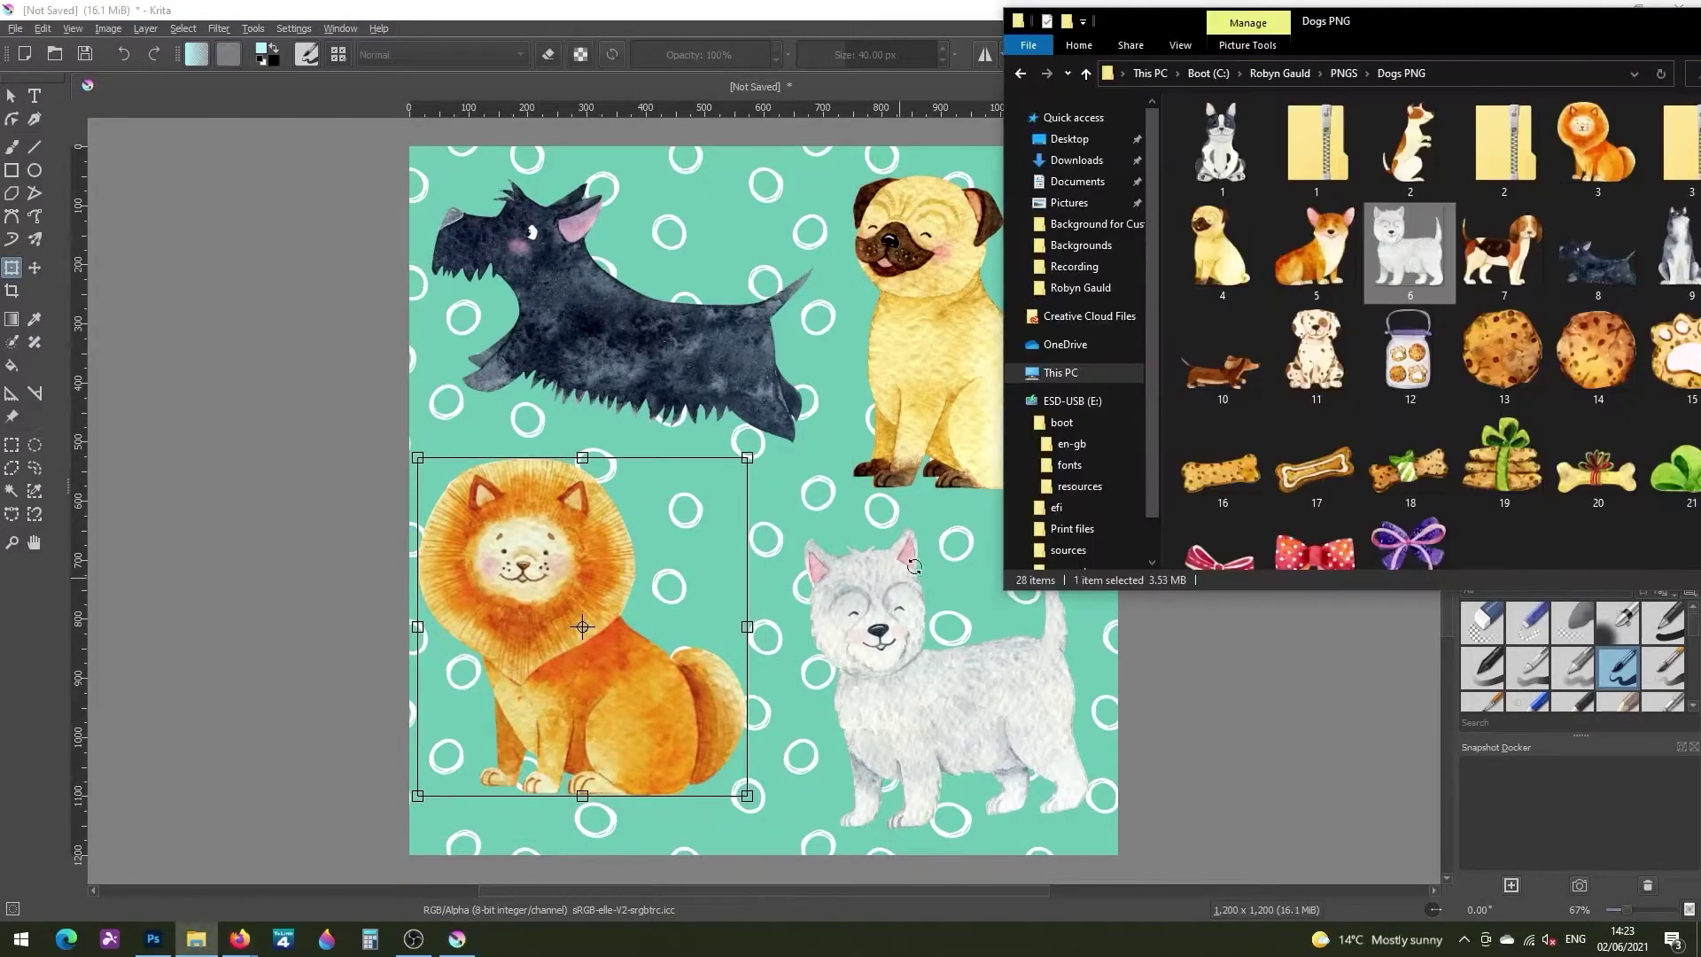
left_click_drag(1222, 461, 749, 556)
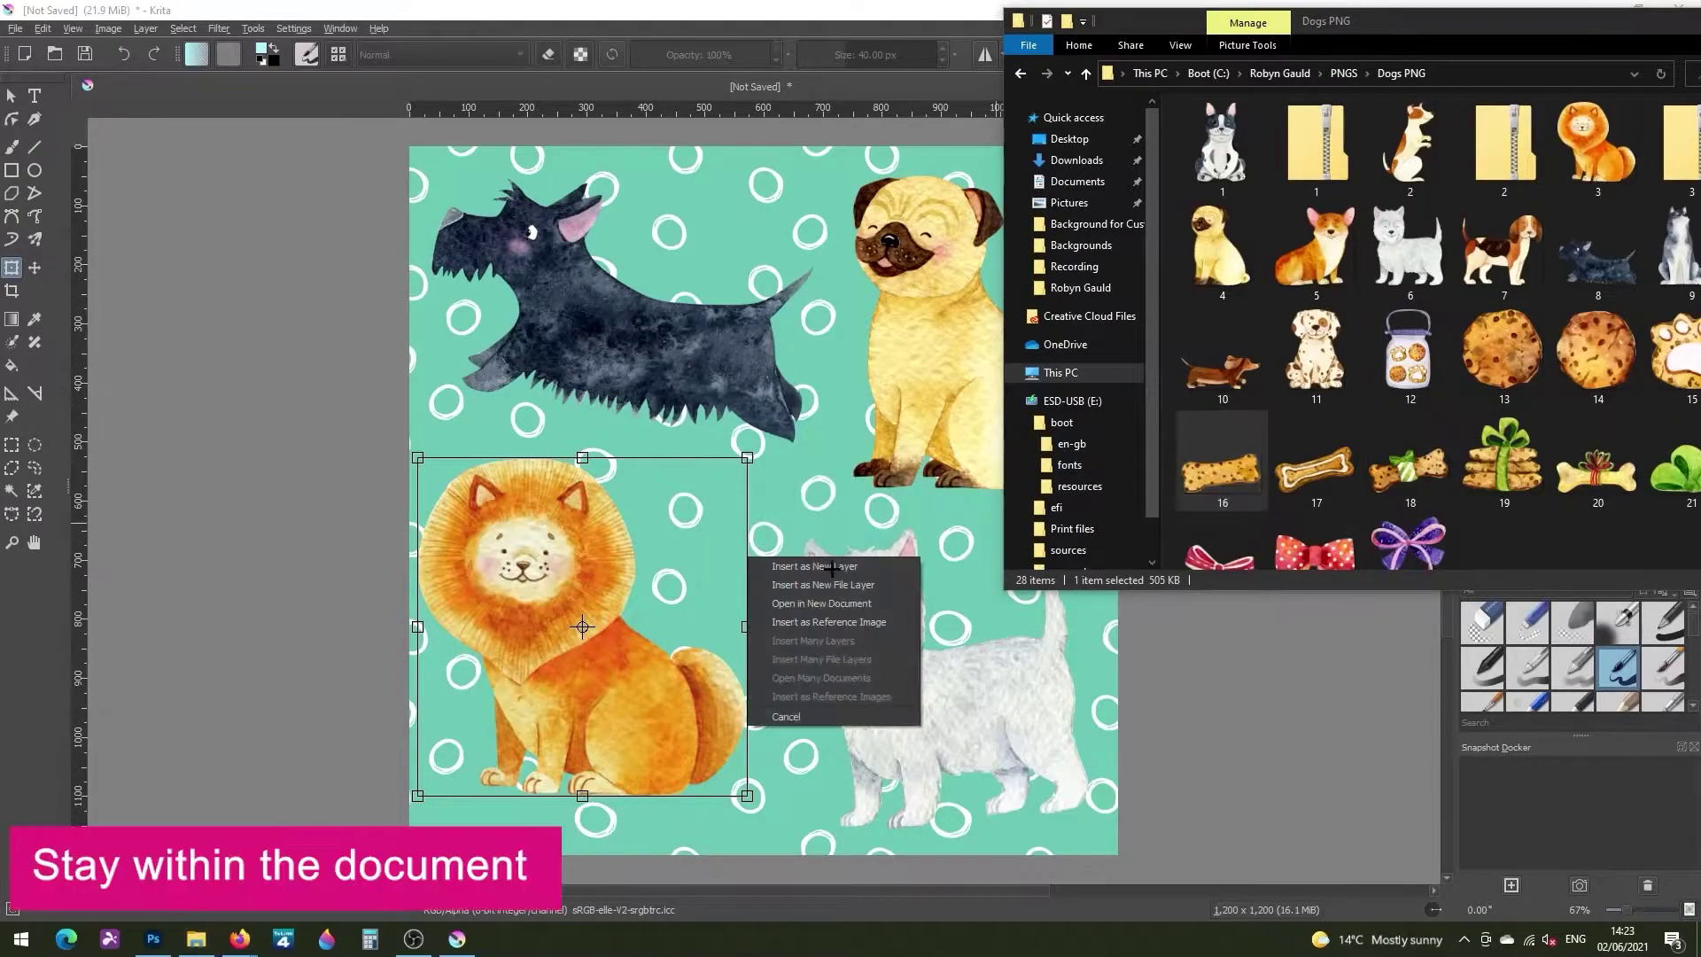
left_click(835, 570)
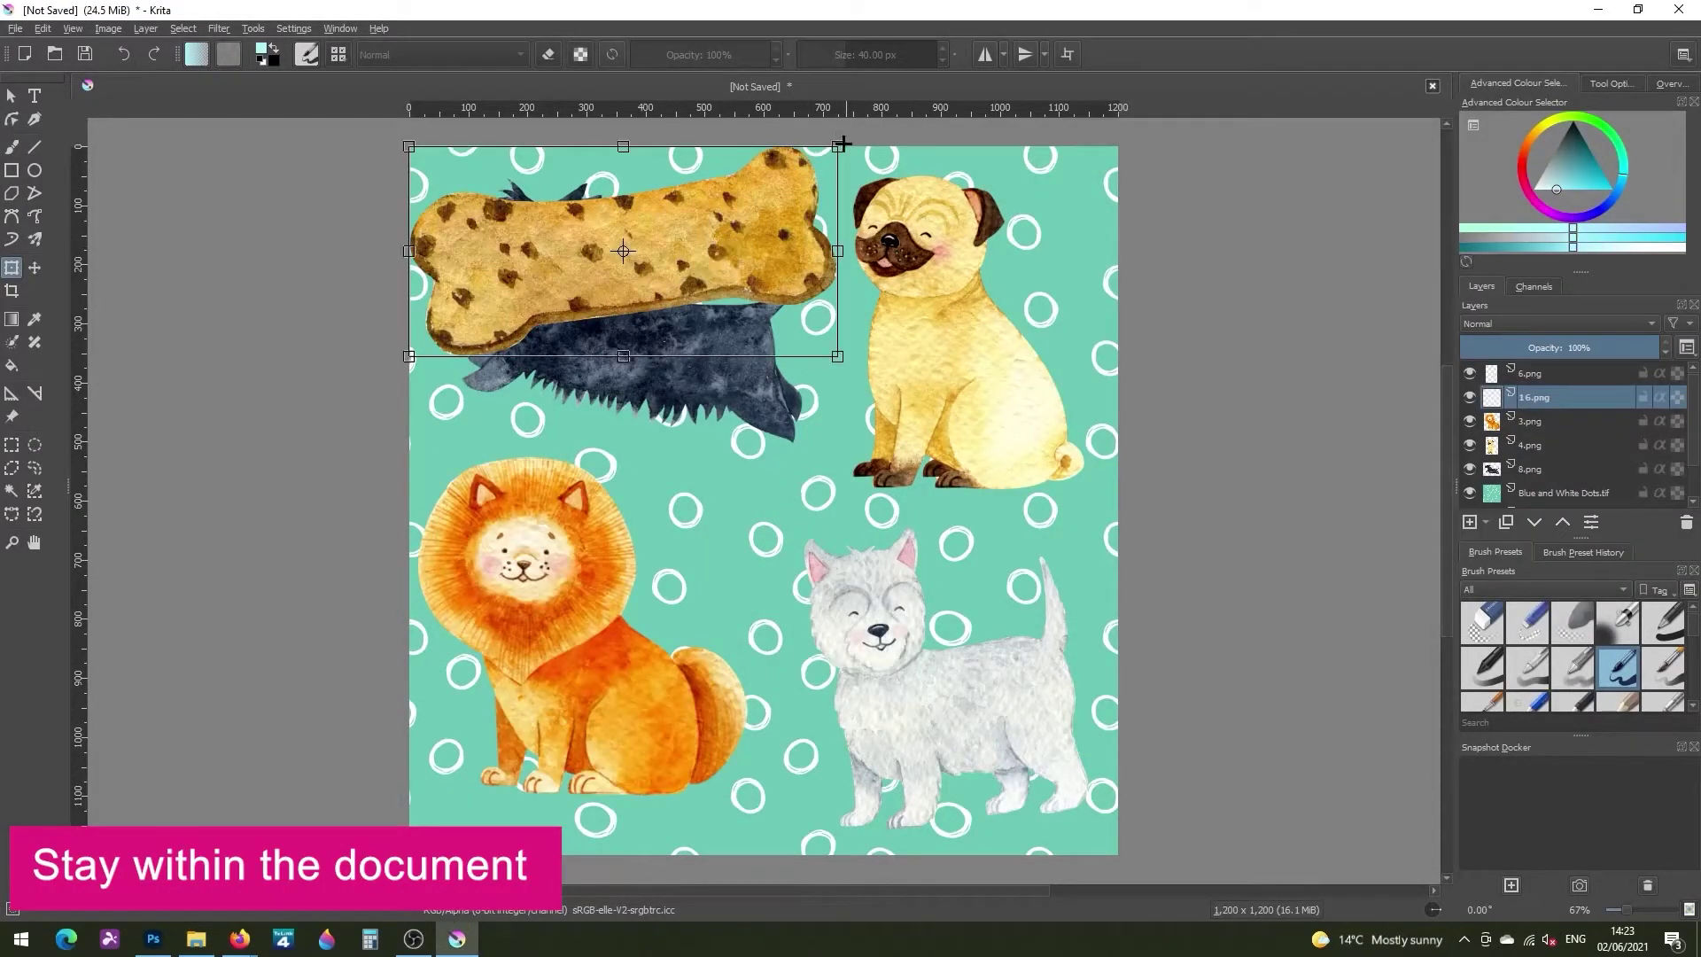
left_click_drag(837, 142, 748, 163)
key("Return")
Paste two bone copies: one tilted above the Scottie, one upright beside the pug
key("ctrl+c")
key("ctrl+v")
mouse_move(808, 223)
left_mouse_down()
mouse_move(799, 256)
mouse_move(781, 230)
left_mouse_up()
key("Return")
key("ctrl+c")
key("ctrl+v")
left_click_drag(727, 652, 841, 850)
left_click_drag(744, 819, 1073, 135)
key("Return")
Paste two more bone copies, beside the westie and leaning beside the orange dog
key("ctrl+c")
key("ctrl+v")
left_click_drag(1063, 234, 445, 684)
key("Return")
key("ctrl+c")
key("ctrl+v")
key("Return")
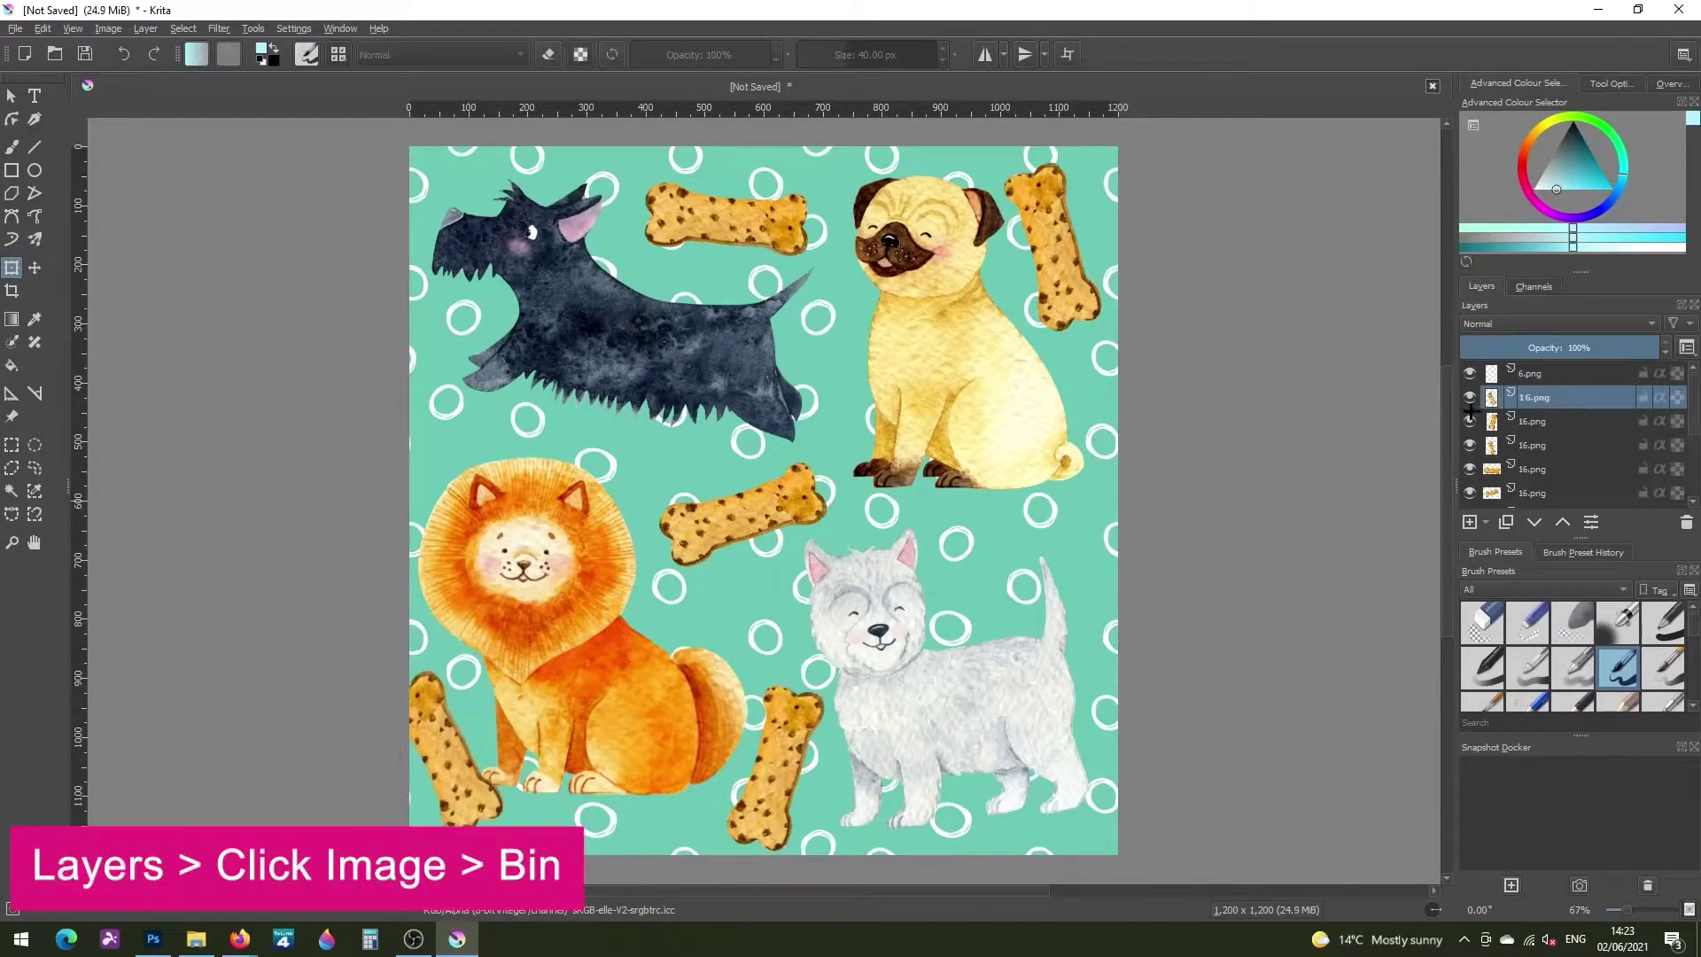
Delete the bone layer beside the orange dog and flatten the image into one layer
left_click(1681, 522)
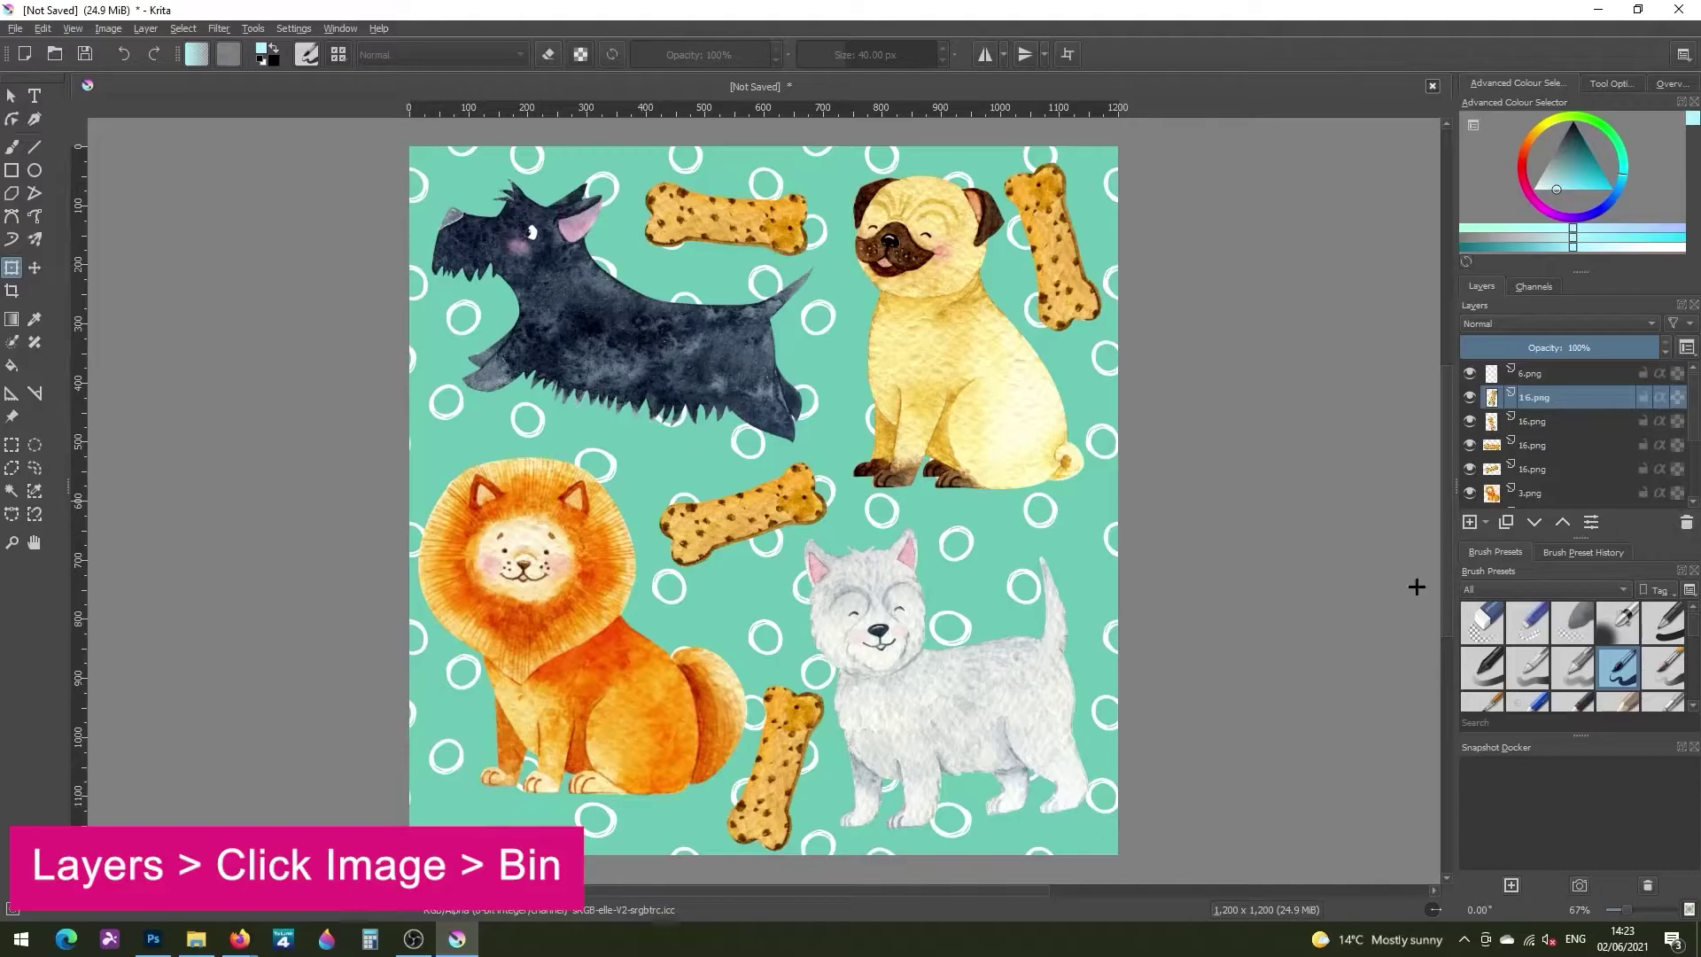
left_click(137, 32)
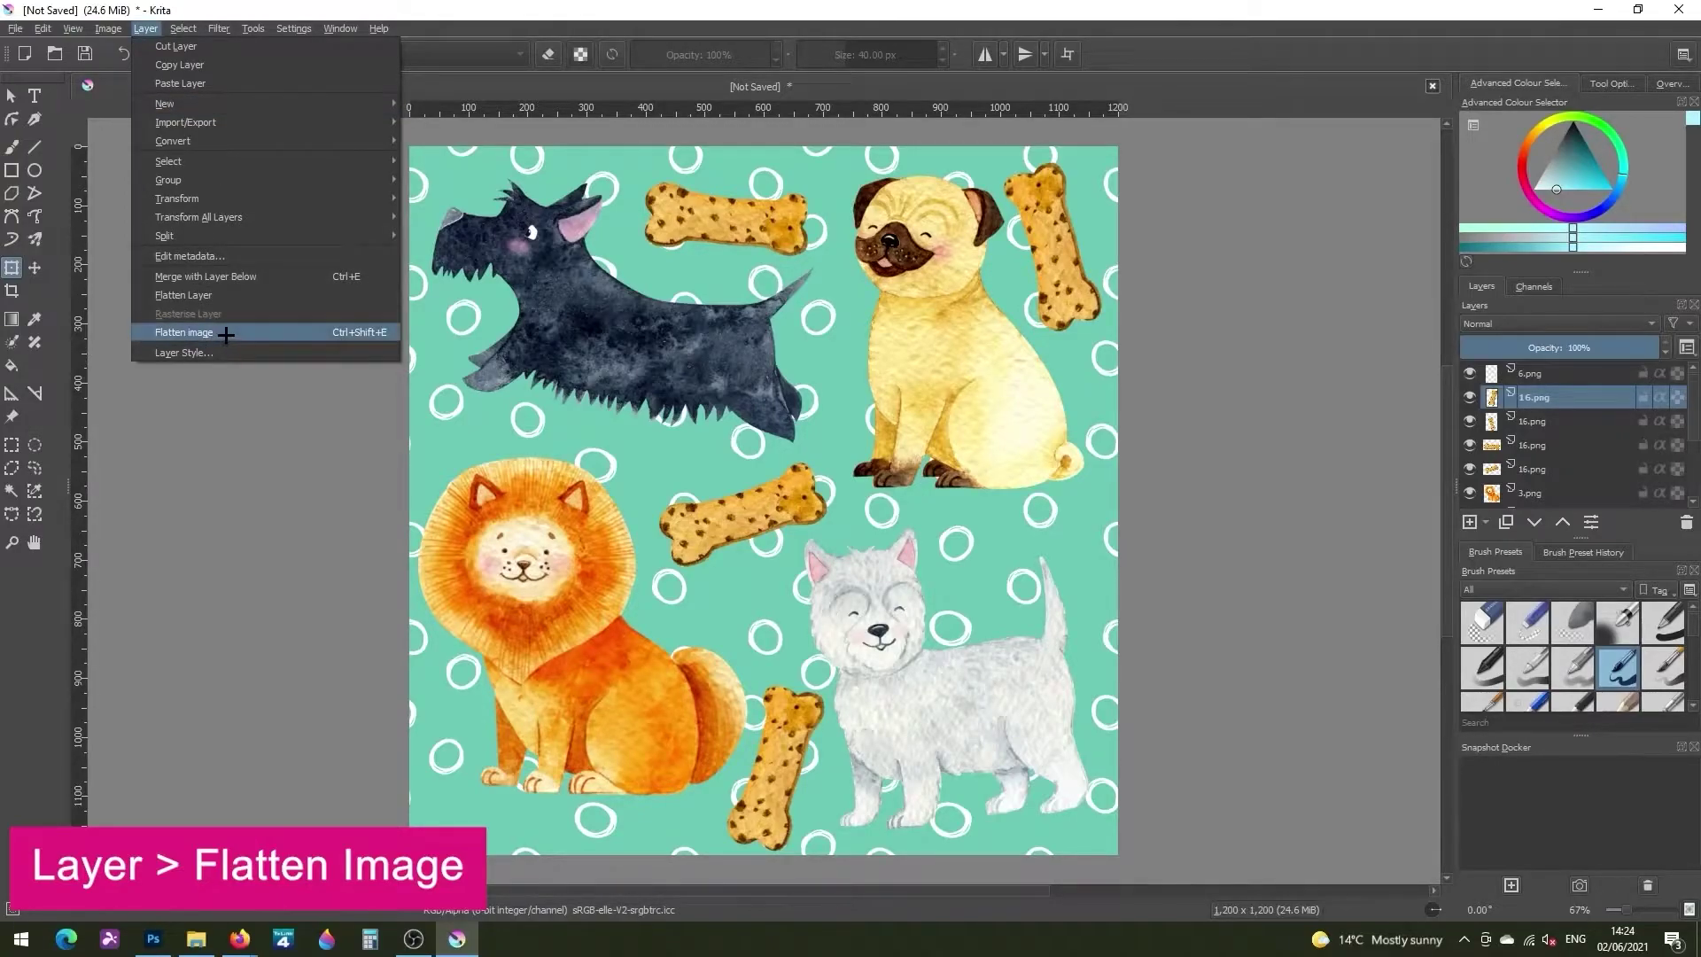
left_click(226, 333)
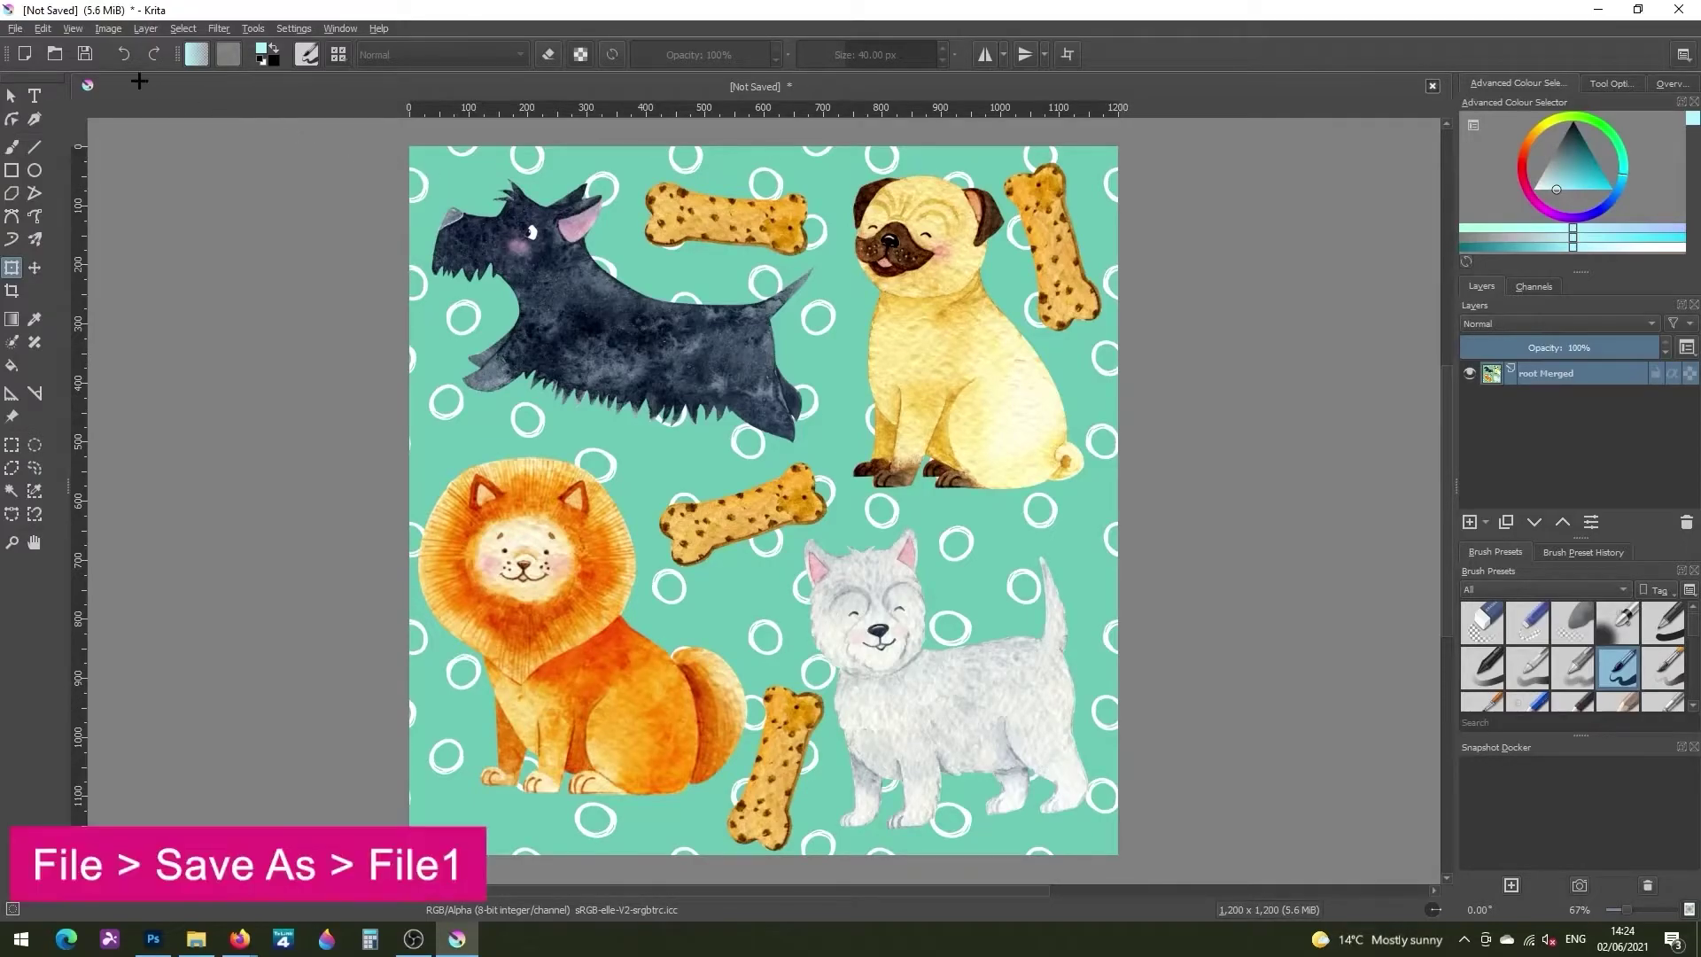
Save the tile with Save As as the TIFF file File1.tif, accepting the default TIFF options
left_click(13, 28)
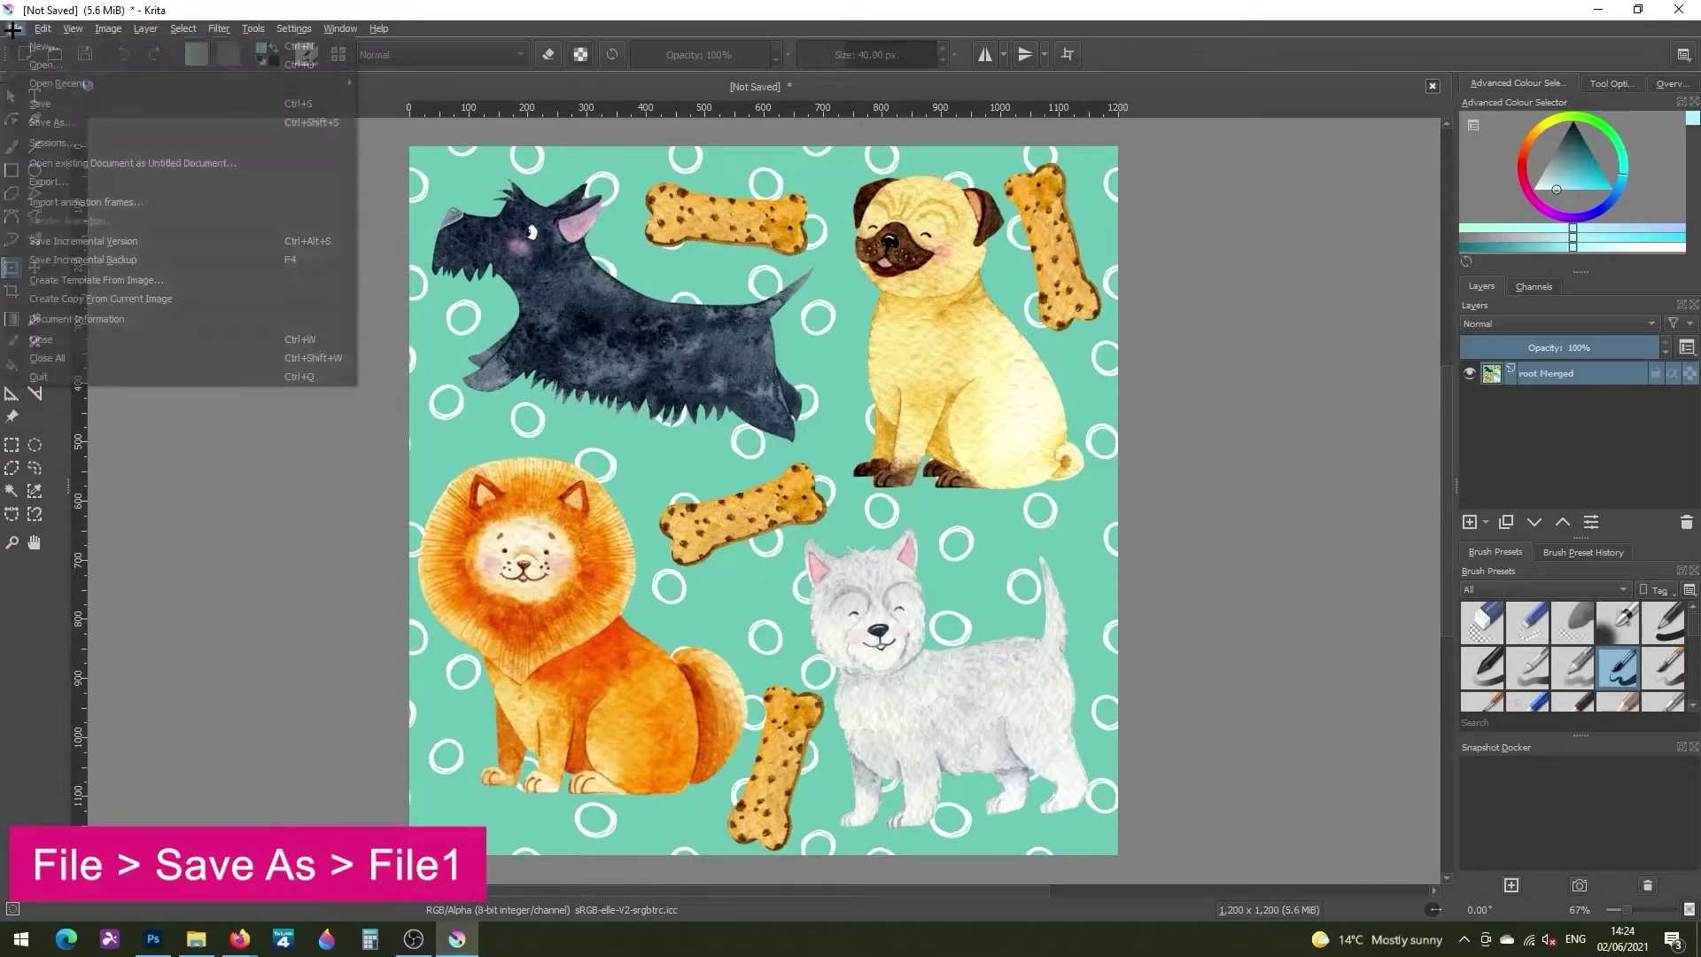
left_click(59, 124)
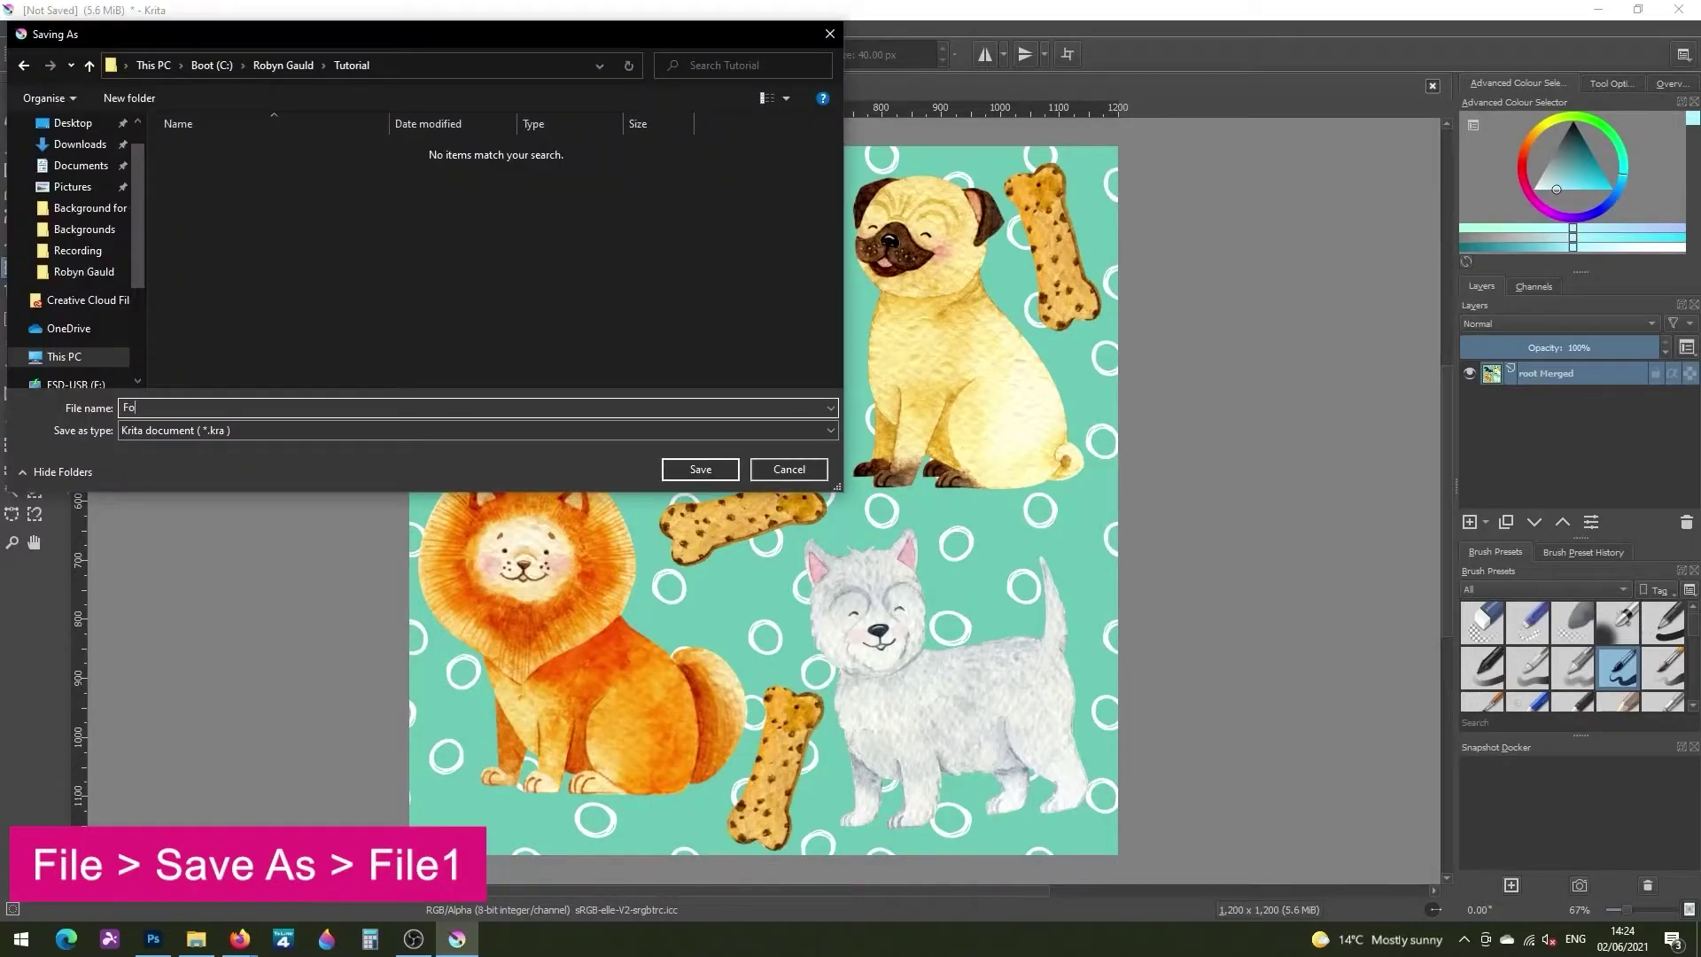
left_click(252, 431)
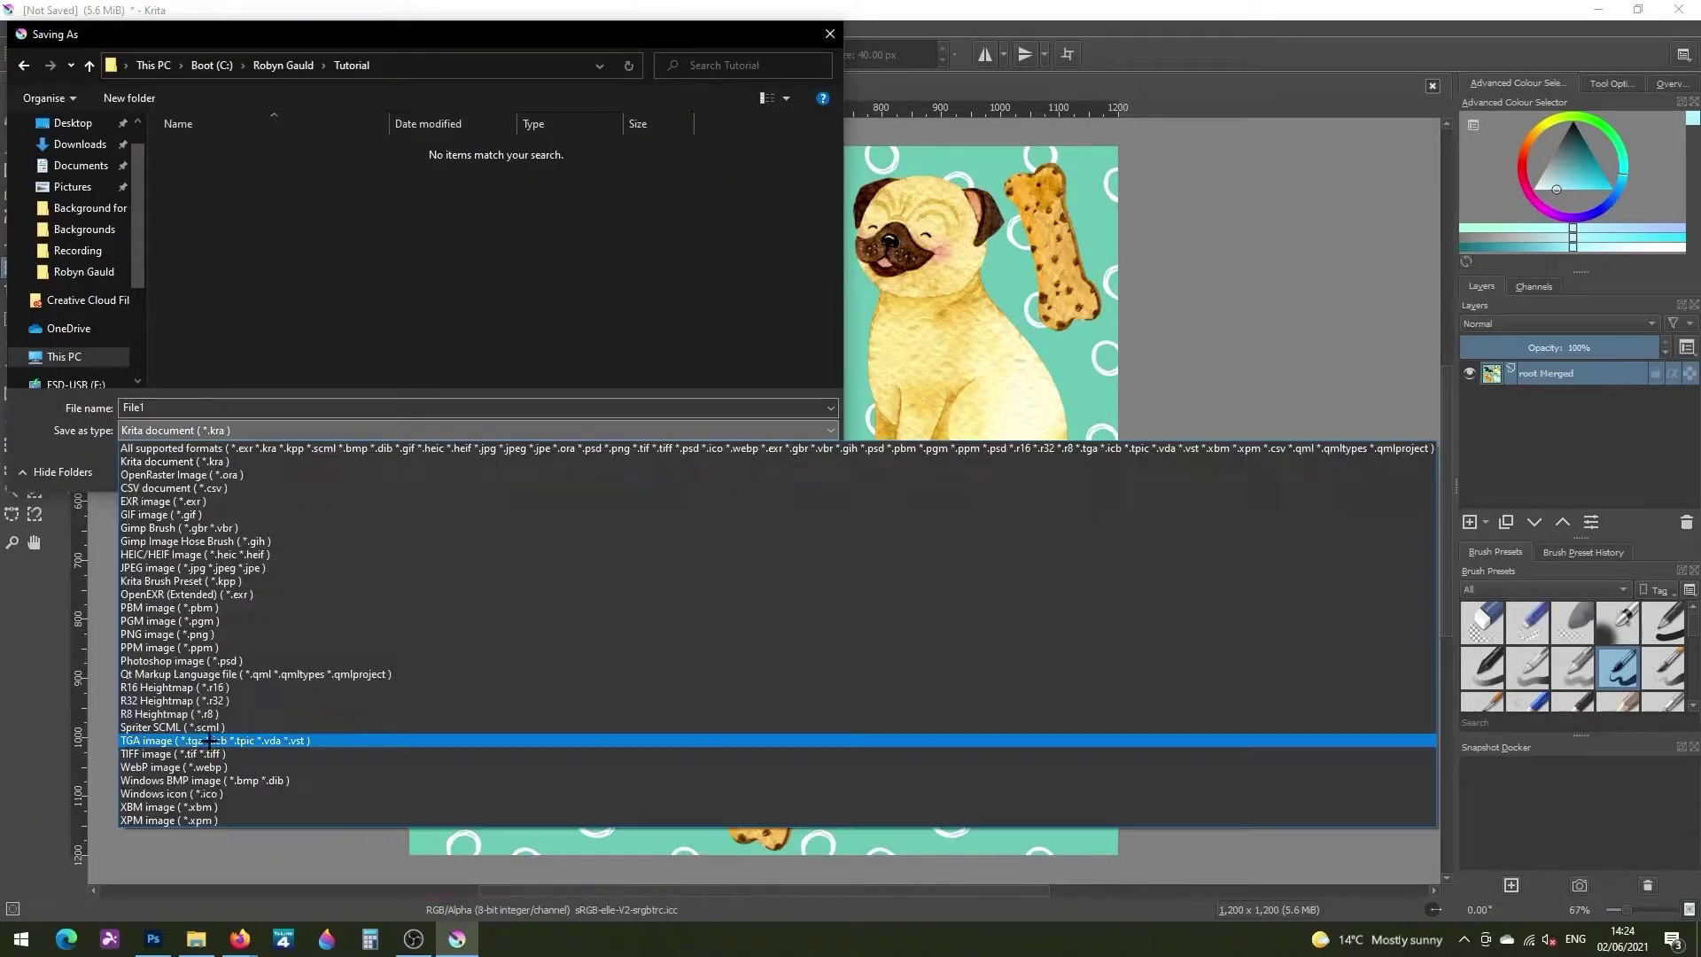
left_click(228, 755)
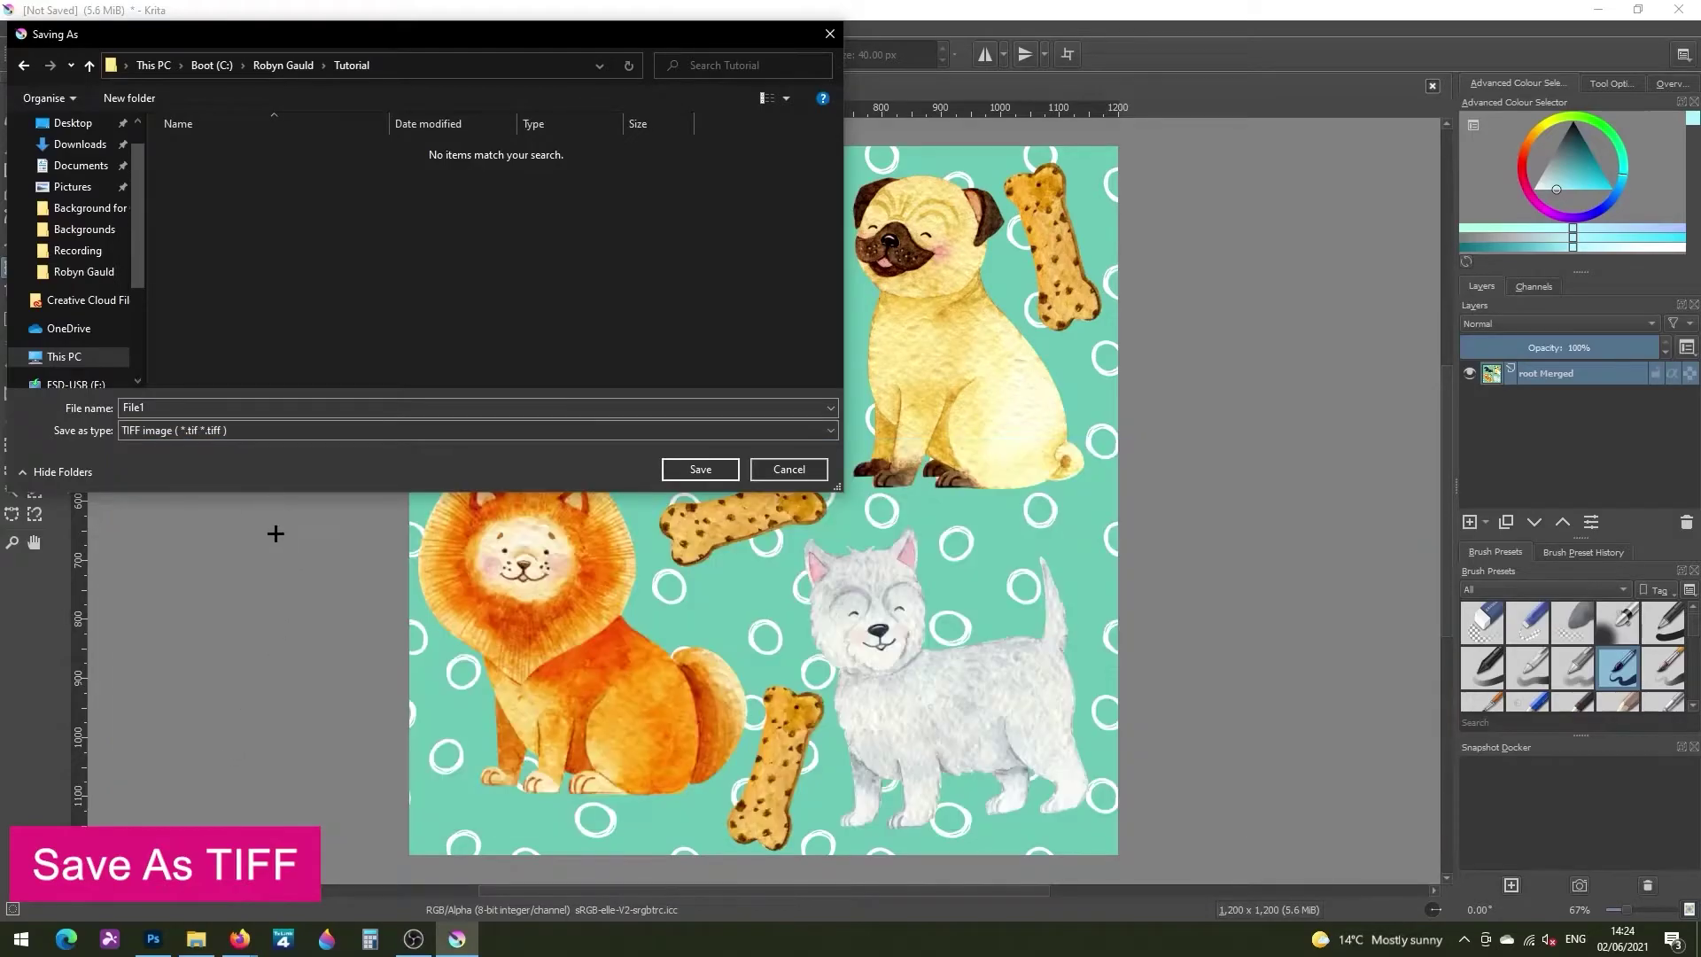
left_click(700, 469)
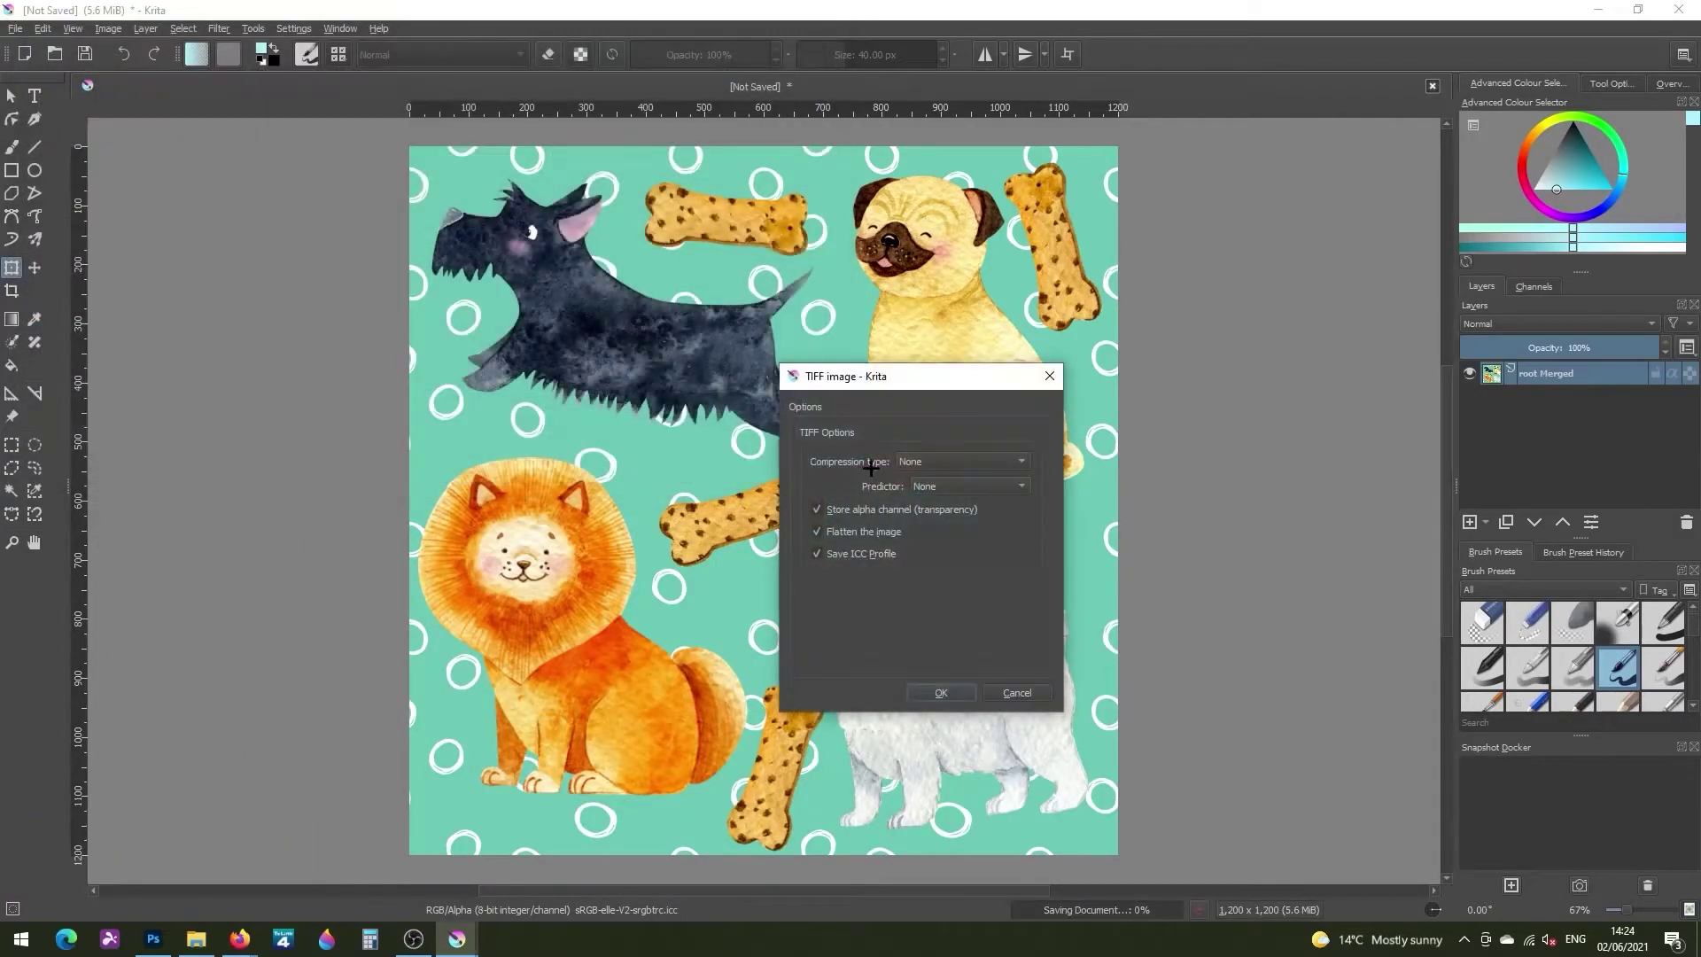
left_click(942, 693)
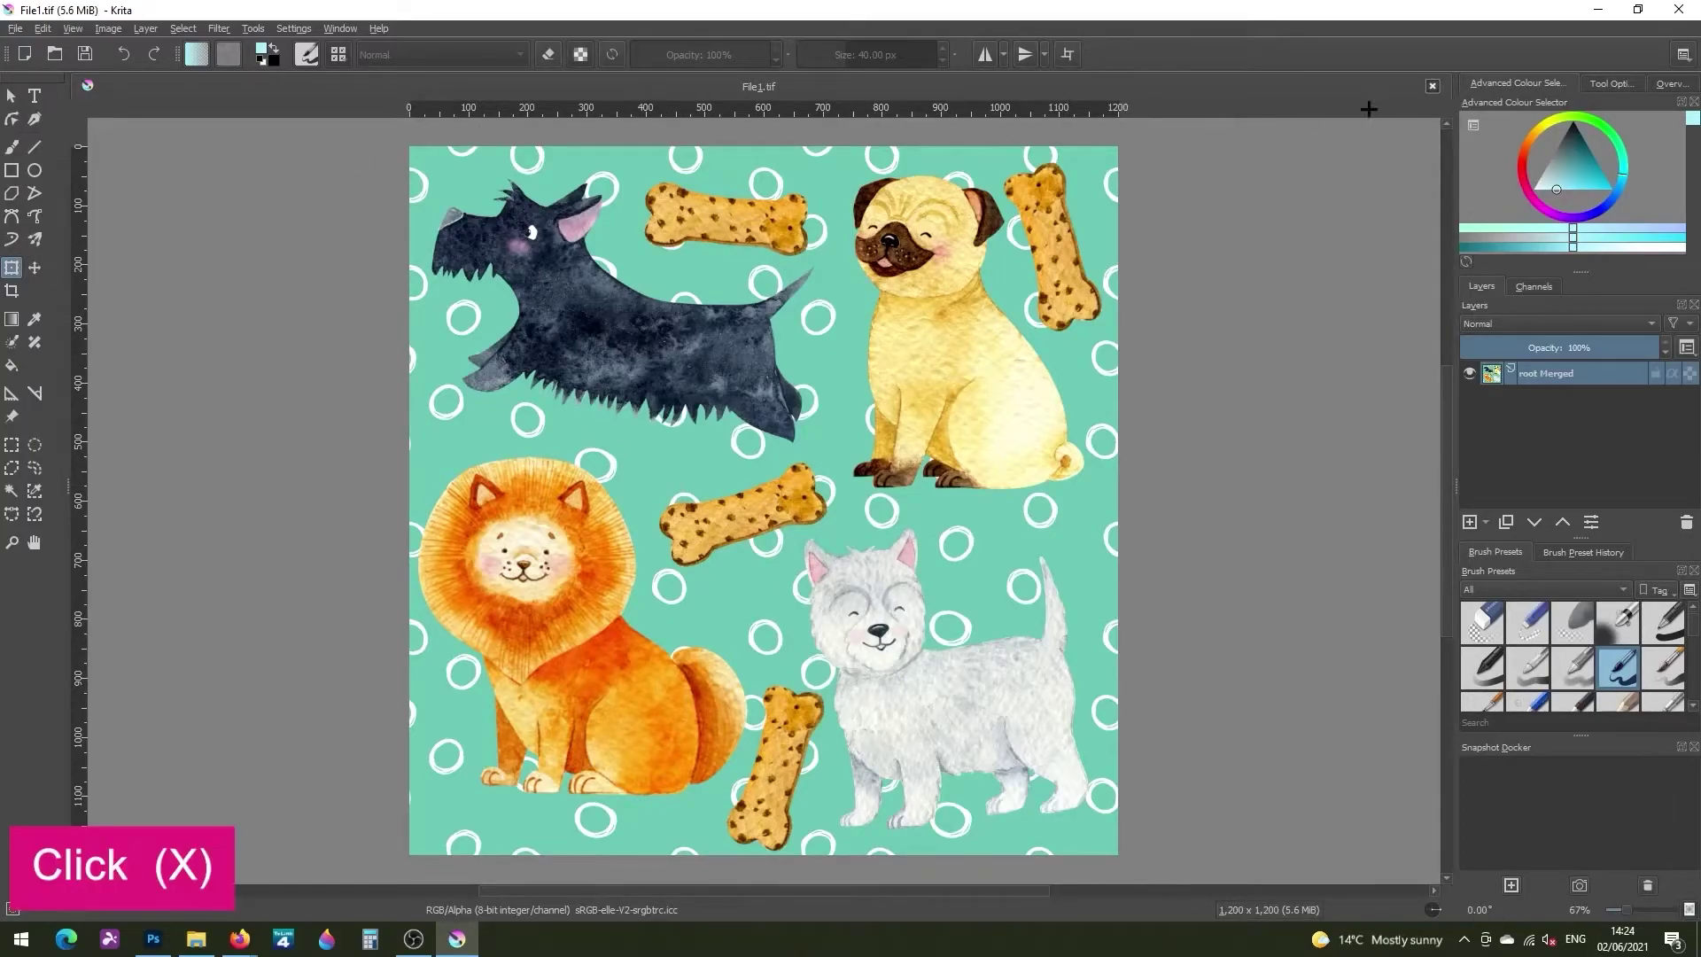
Close File1.tif and create a blank 1200 × 1200 px document at 300 ppi
left_click(1427, 85)
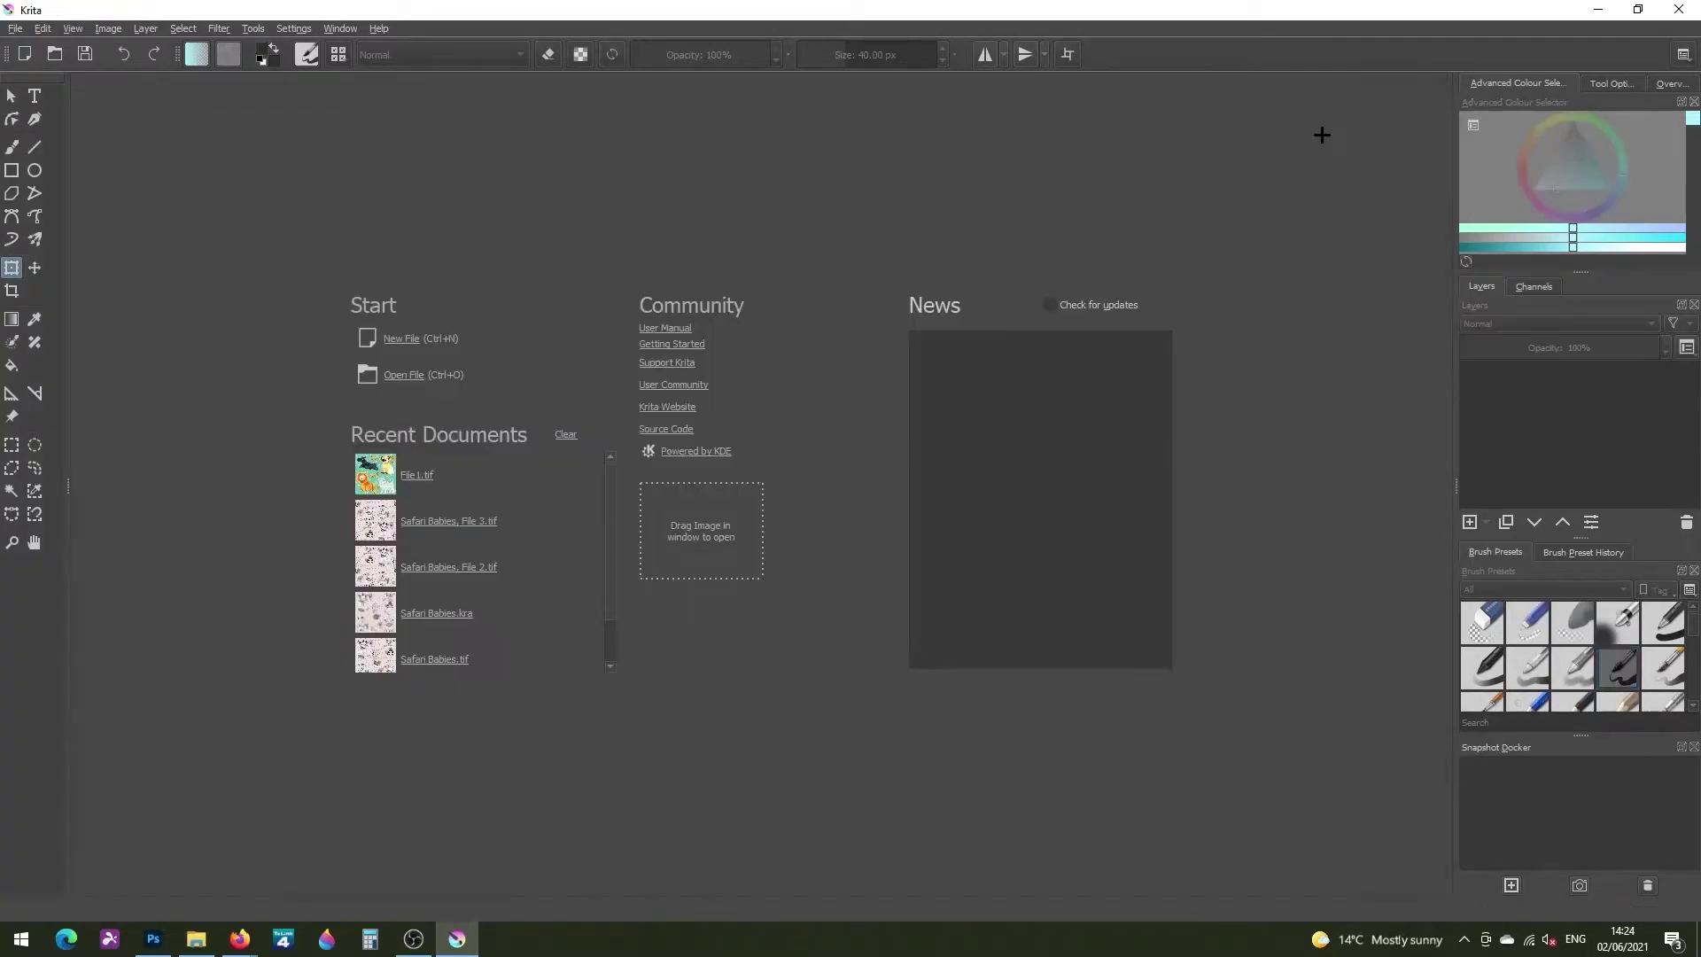
left_click(387, 341)
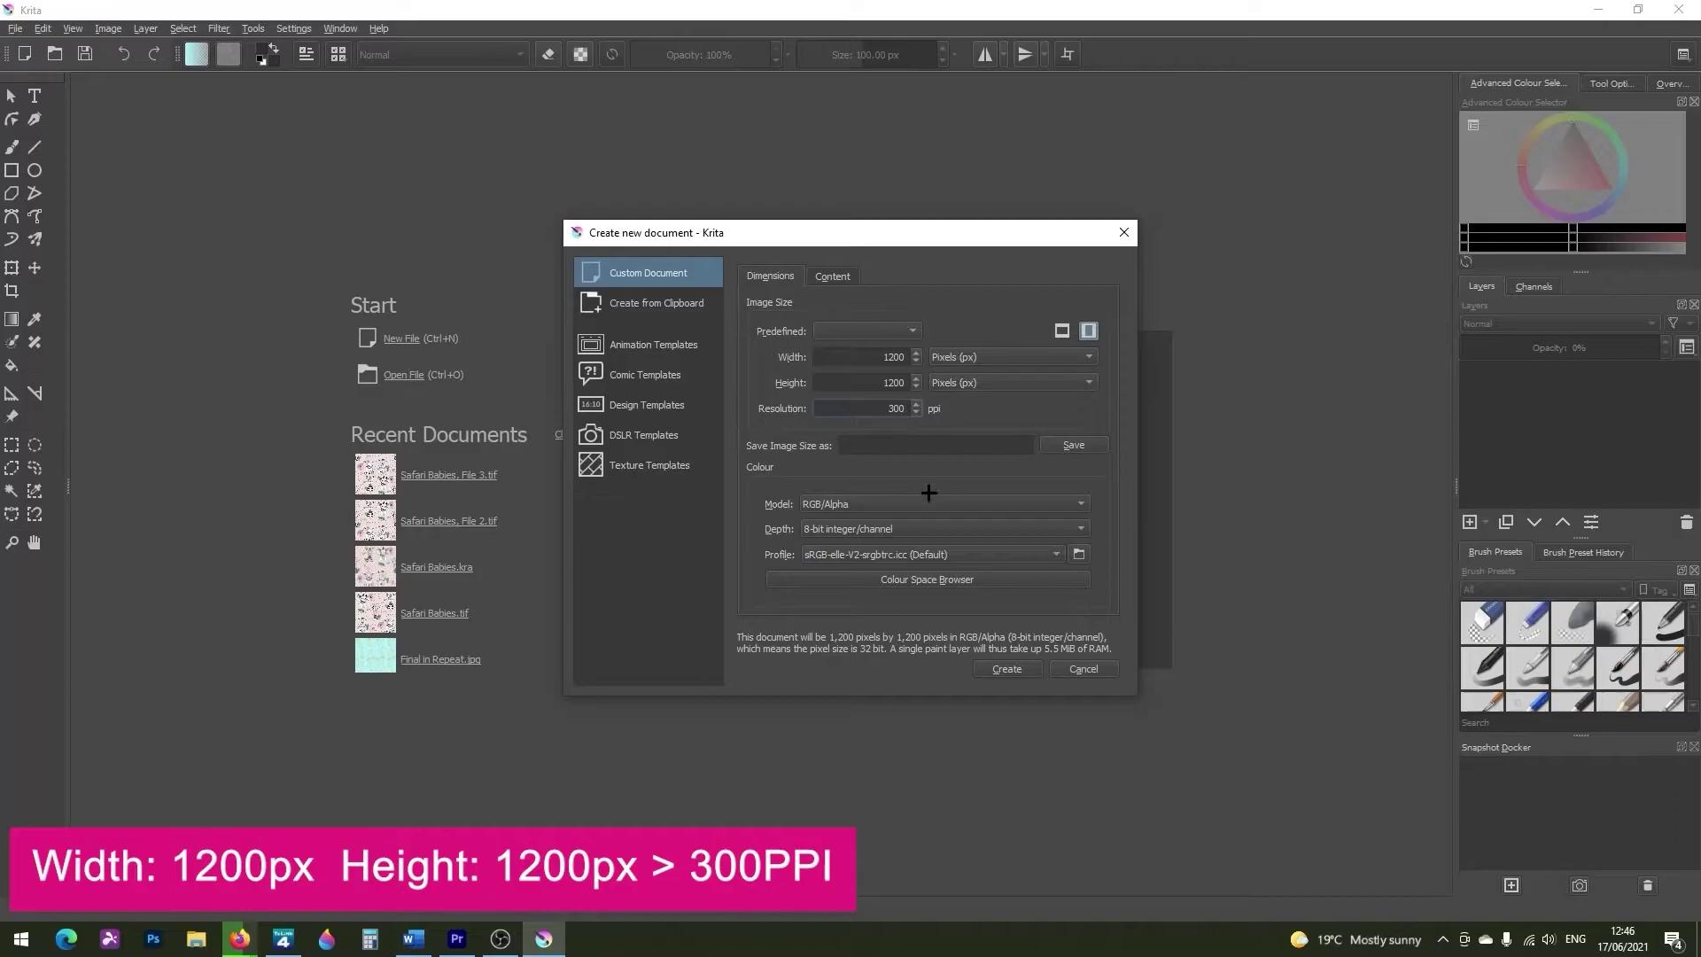
left_click(1010, 668)
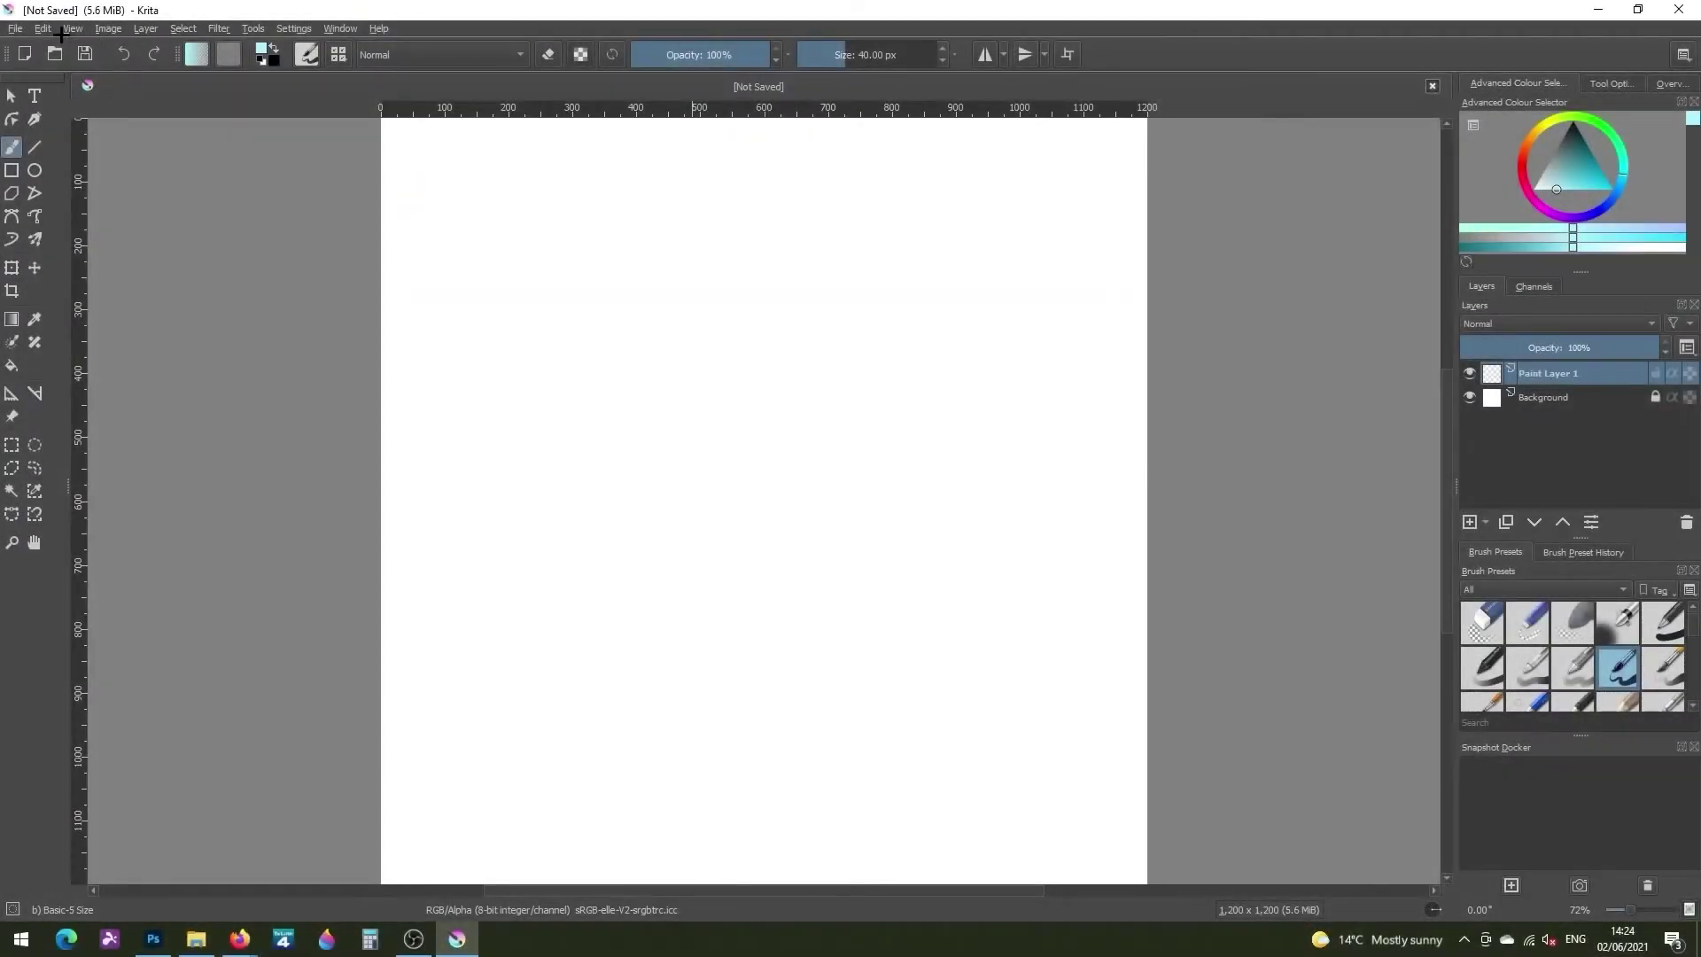
Enable Snap to Guides and Snap To Grid from the View > Snap To menu
left_click(44, 28)
mouse_move(66, 34)
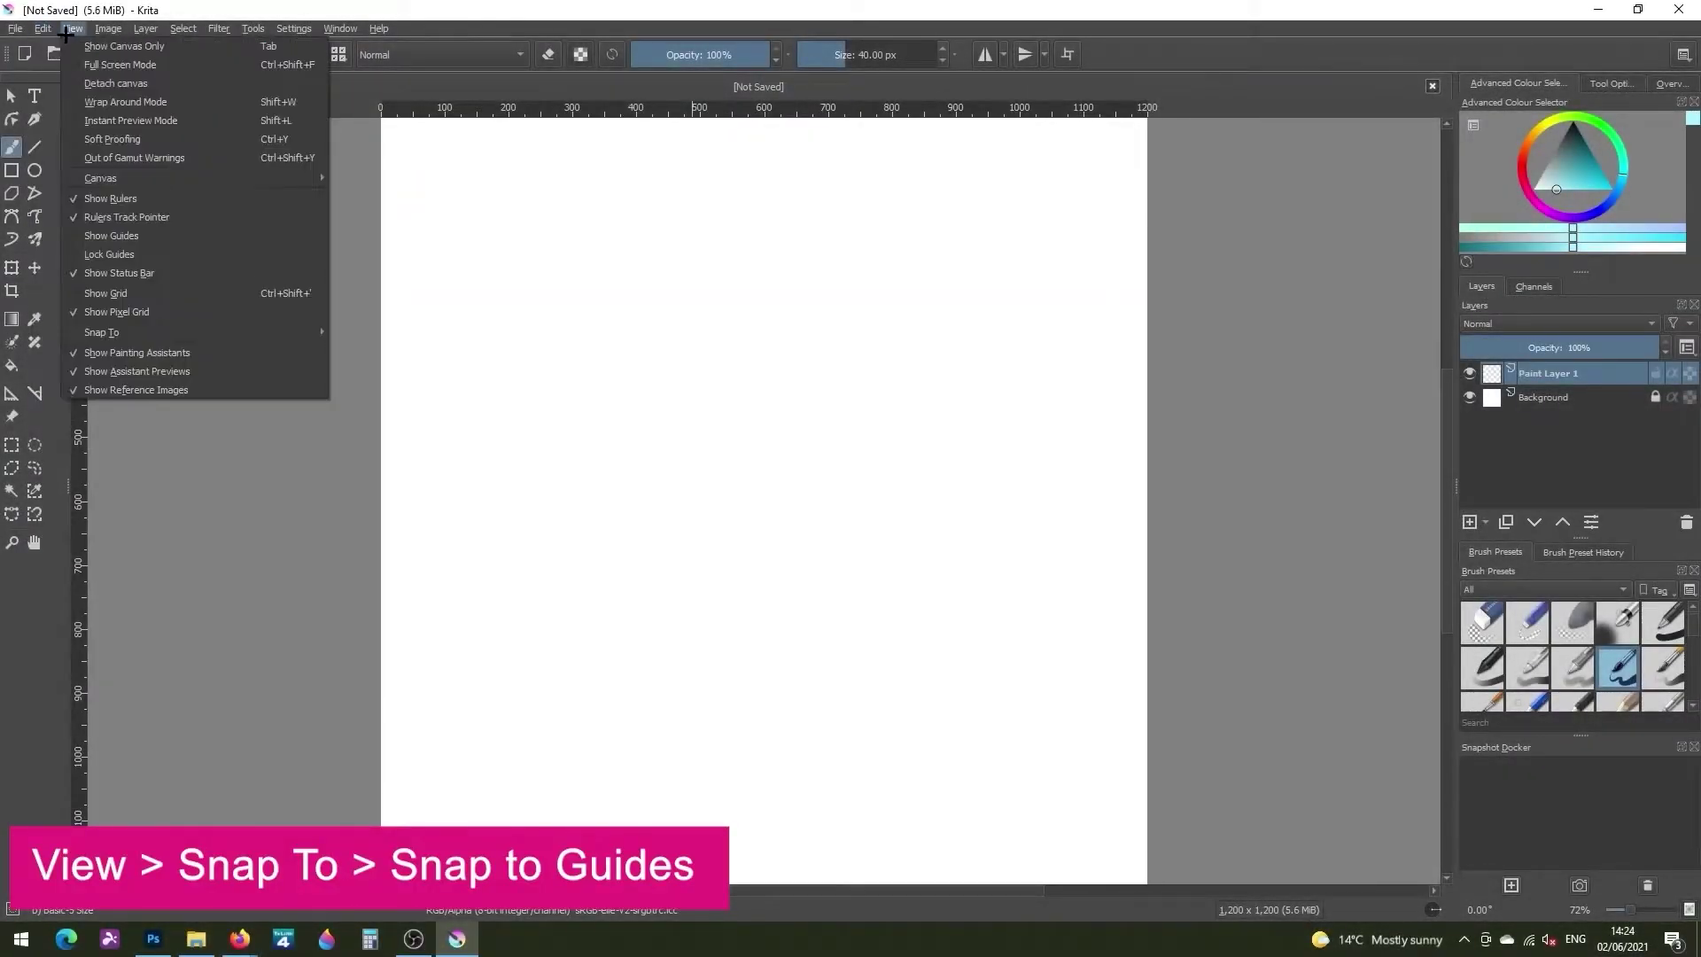
mouse_move(259, 335)
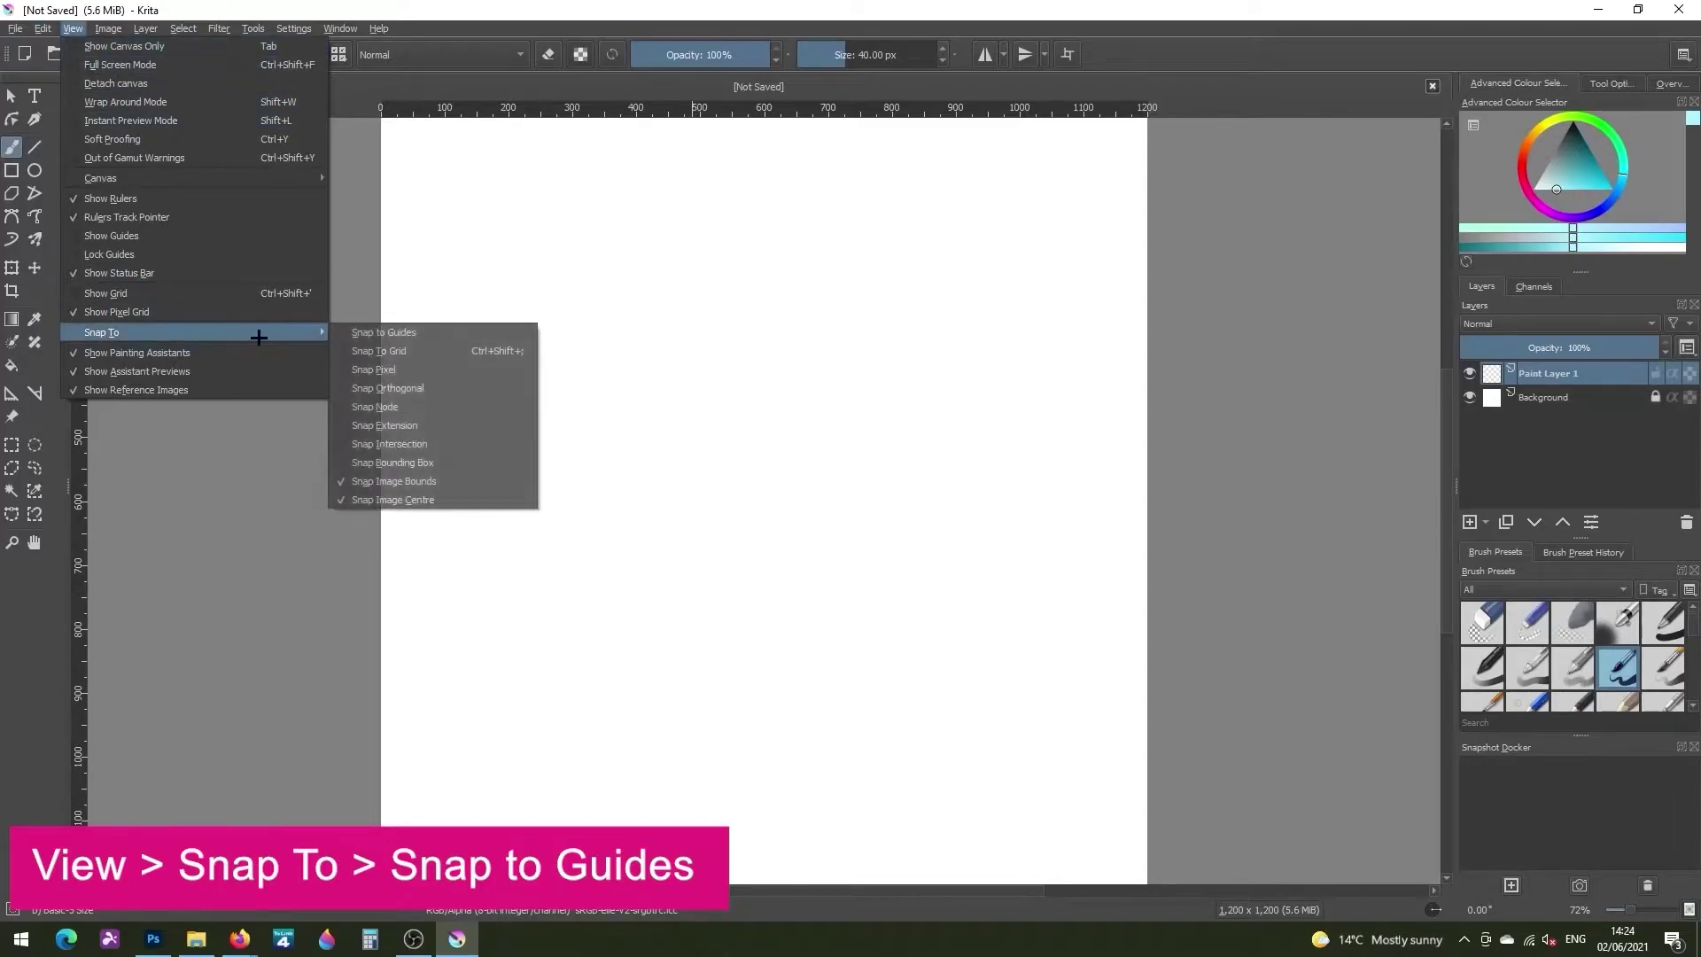
left_click(383, 333)
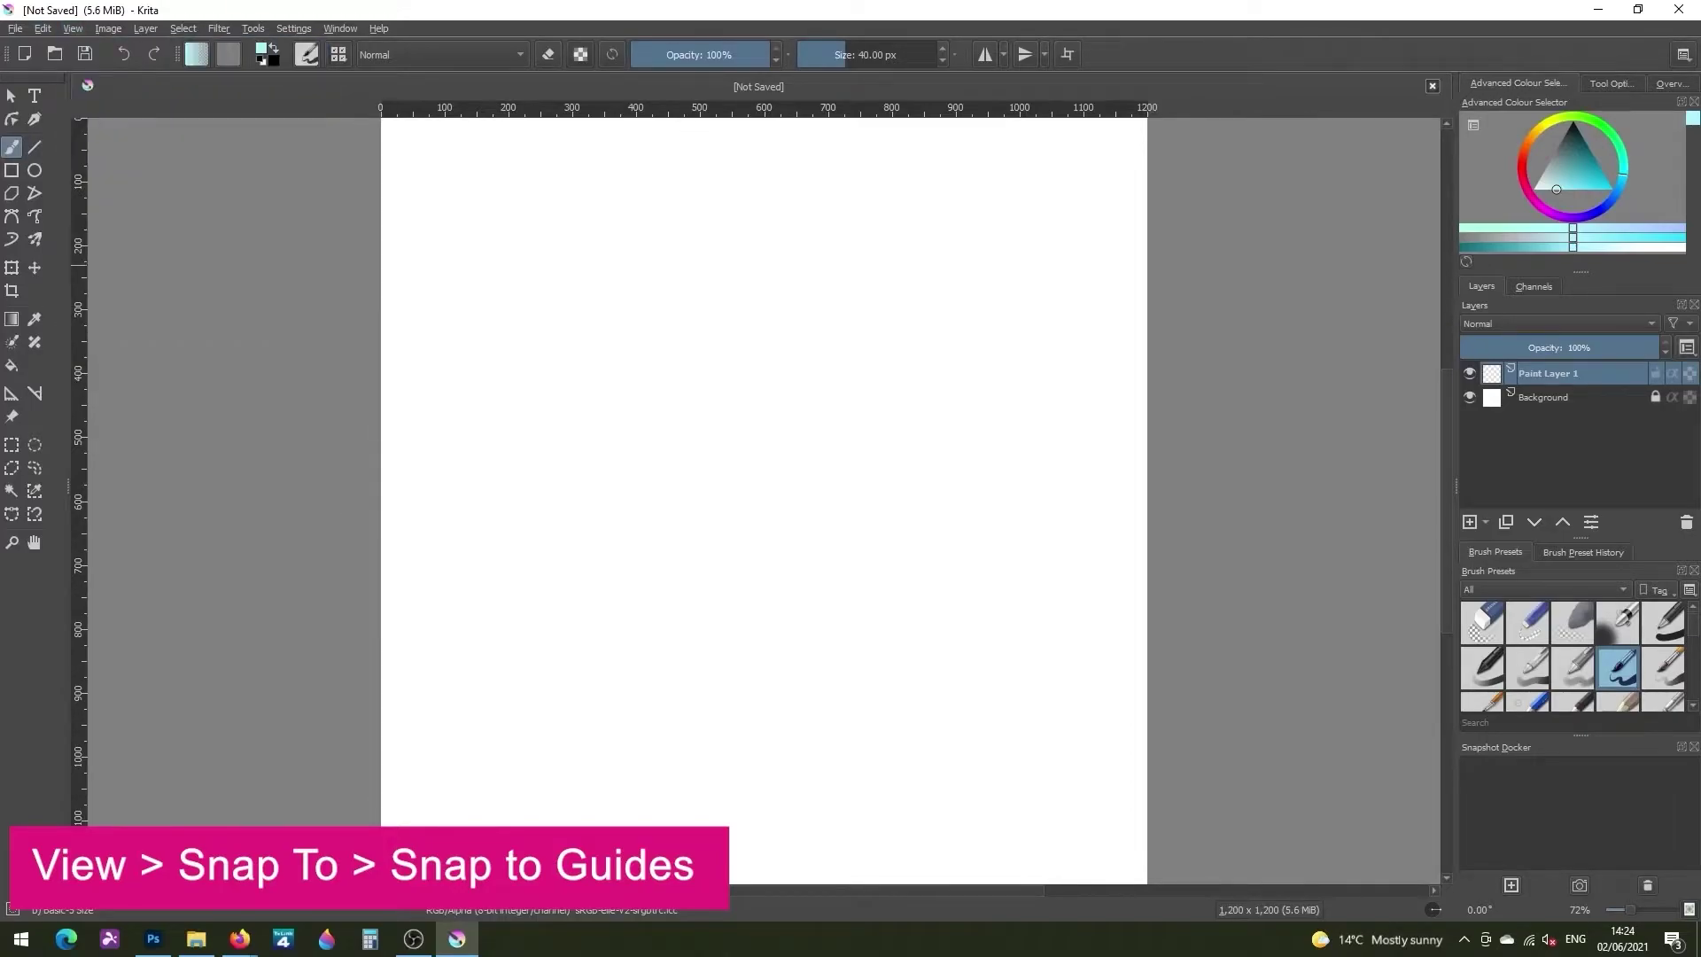
left_click(73, 28)
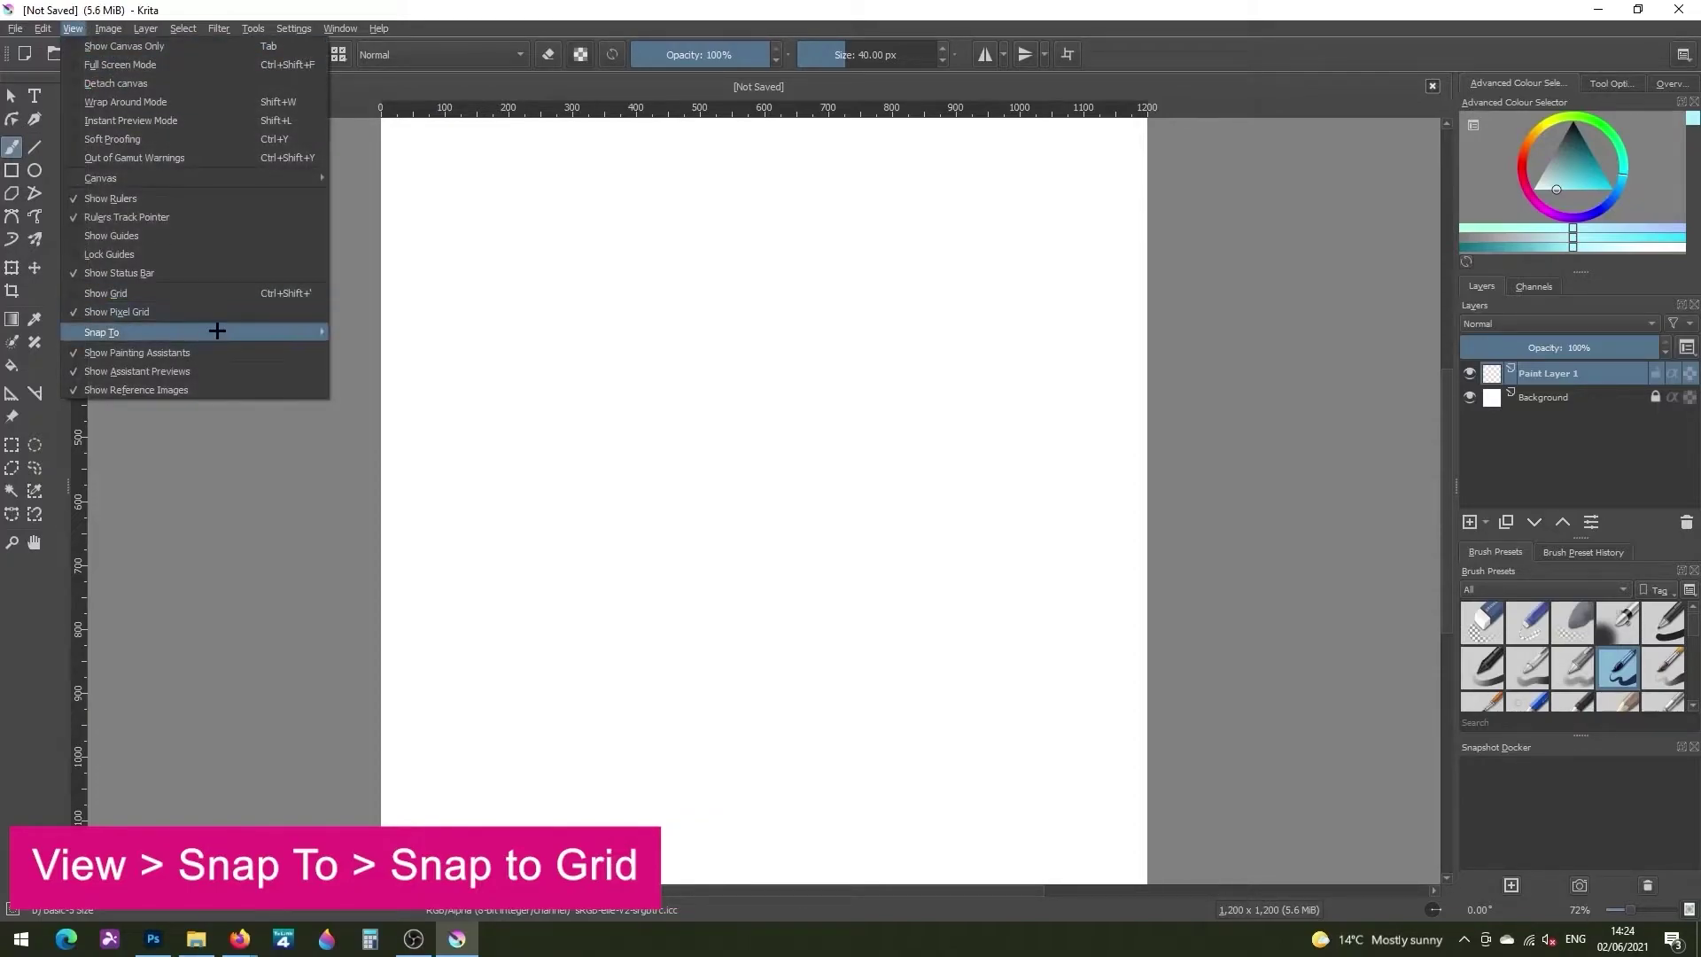
mouse_move(217, 330)
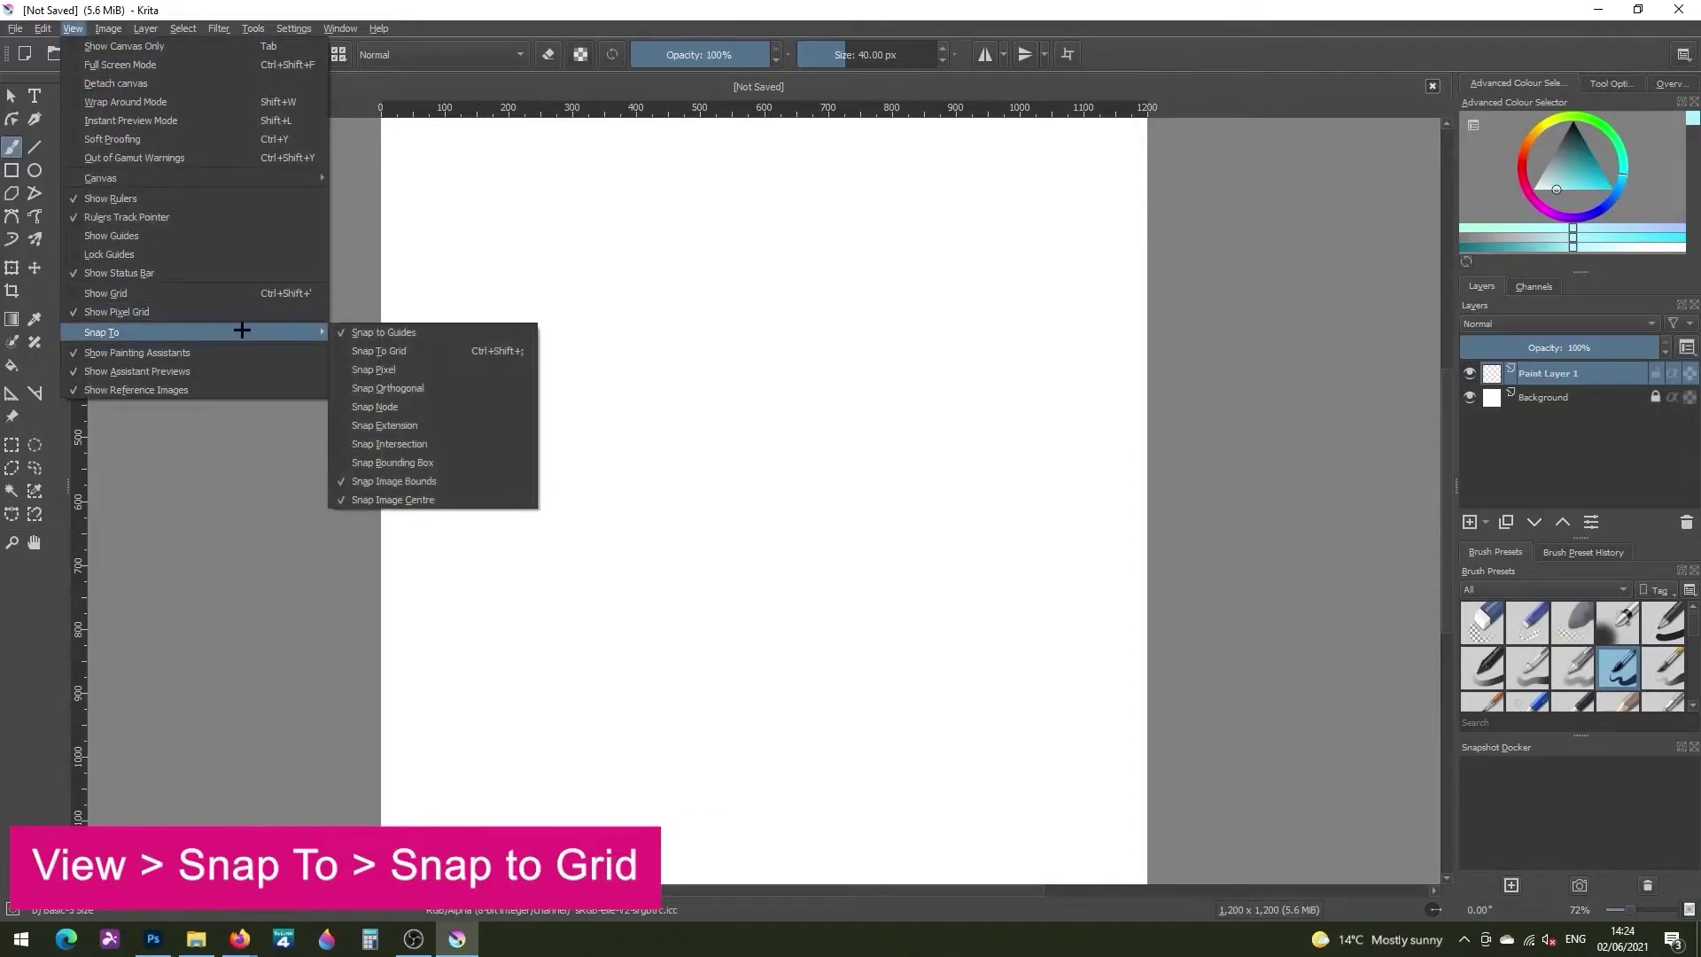
left_click(399, 352)
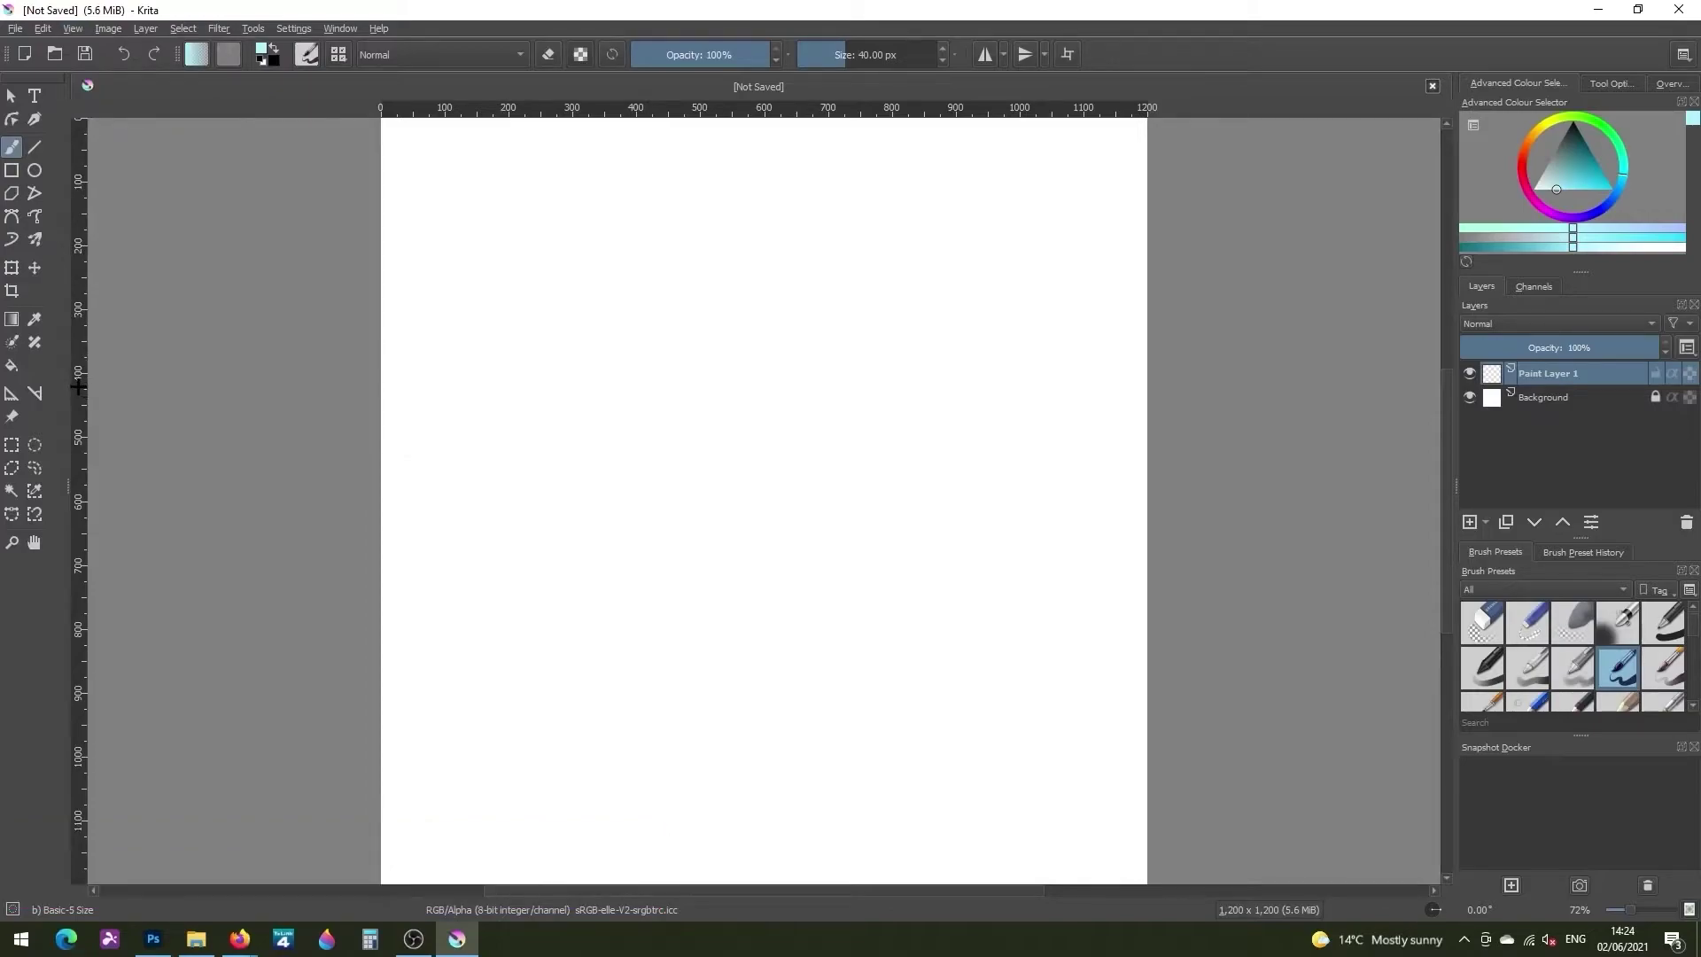
Drag a vertical guide to 600 px and a horizontal guide across the canvas middle
left_click_drag(317, 402, 767, 385)
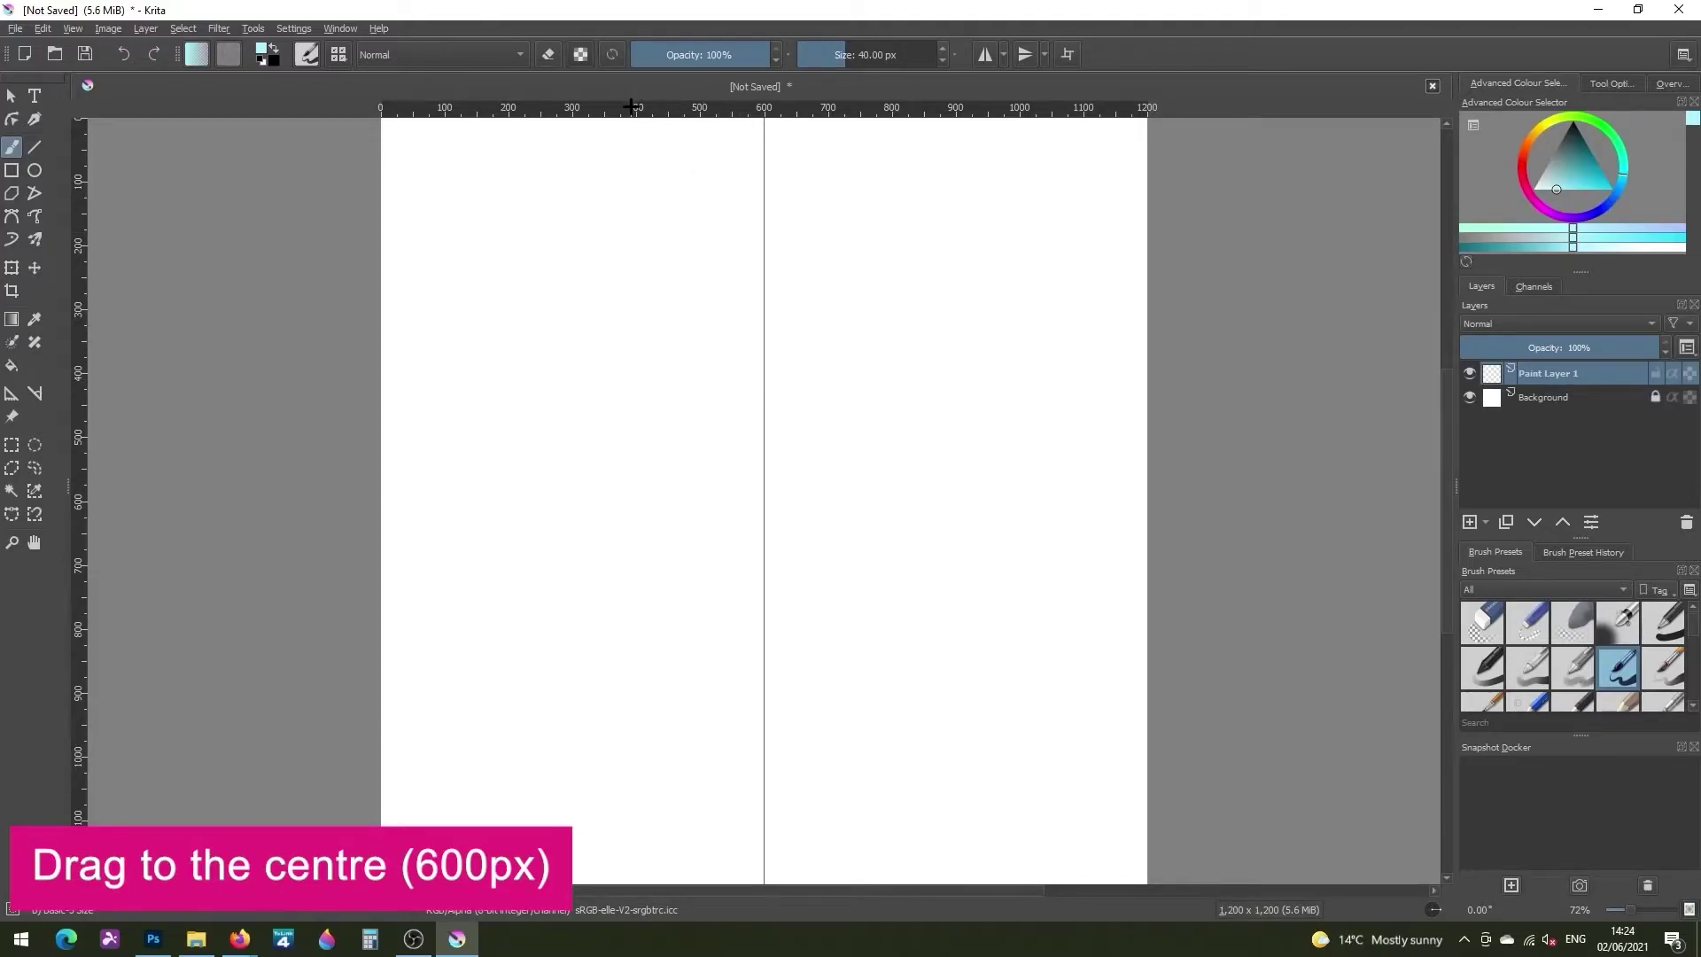
left_click_drag(631, 106, 565, 495)
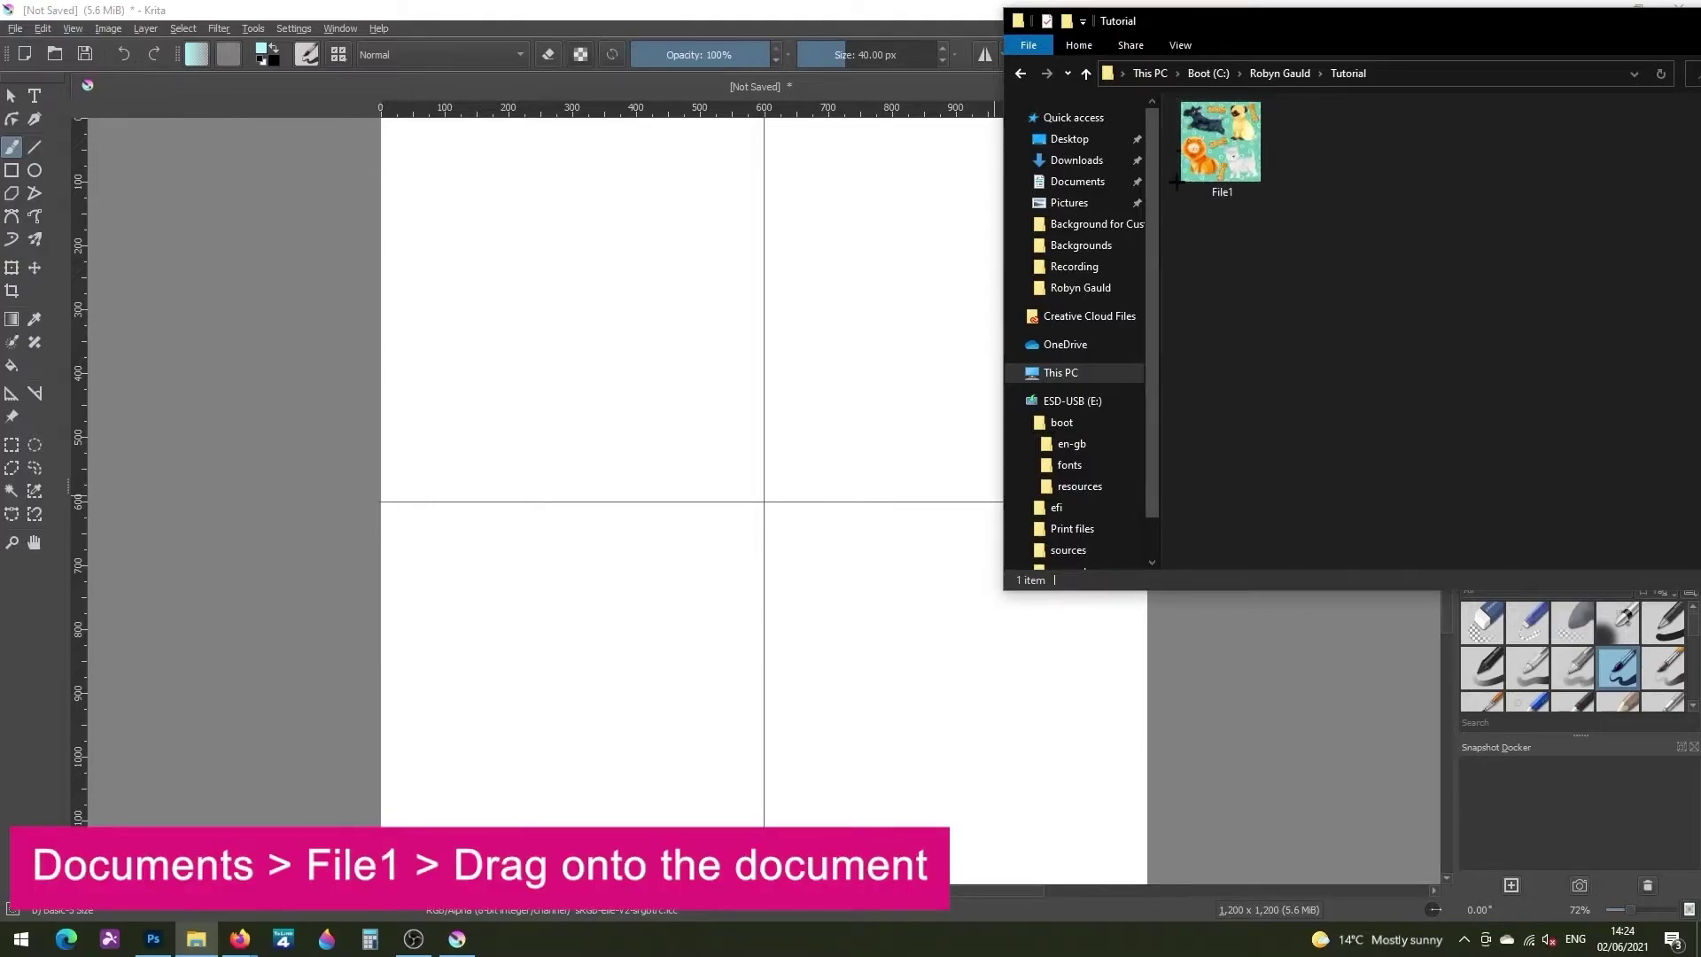
Insert File1 as a new layer and shift it left by half its width to the centre guide
left_click_drag(1241, 135, 827, 356)
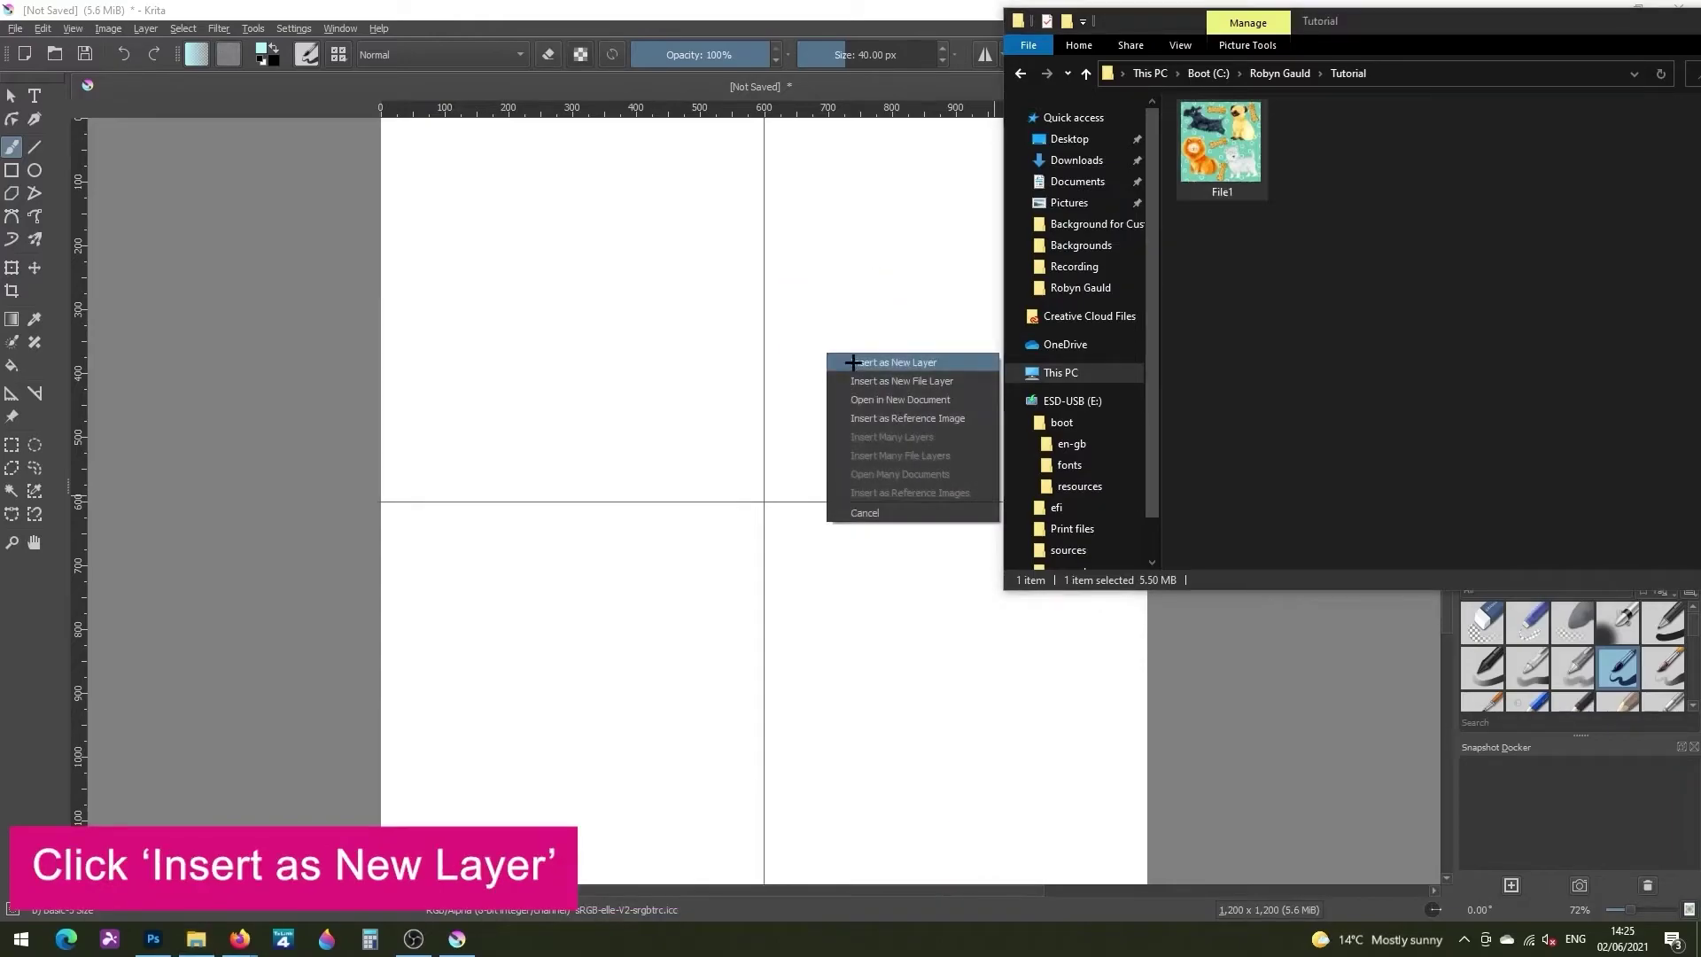
left_click(893, 362)
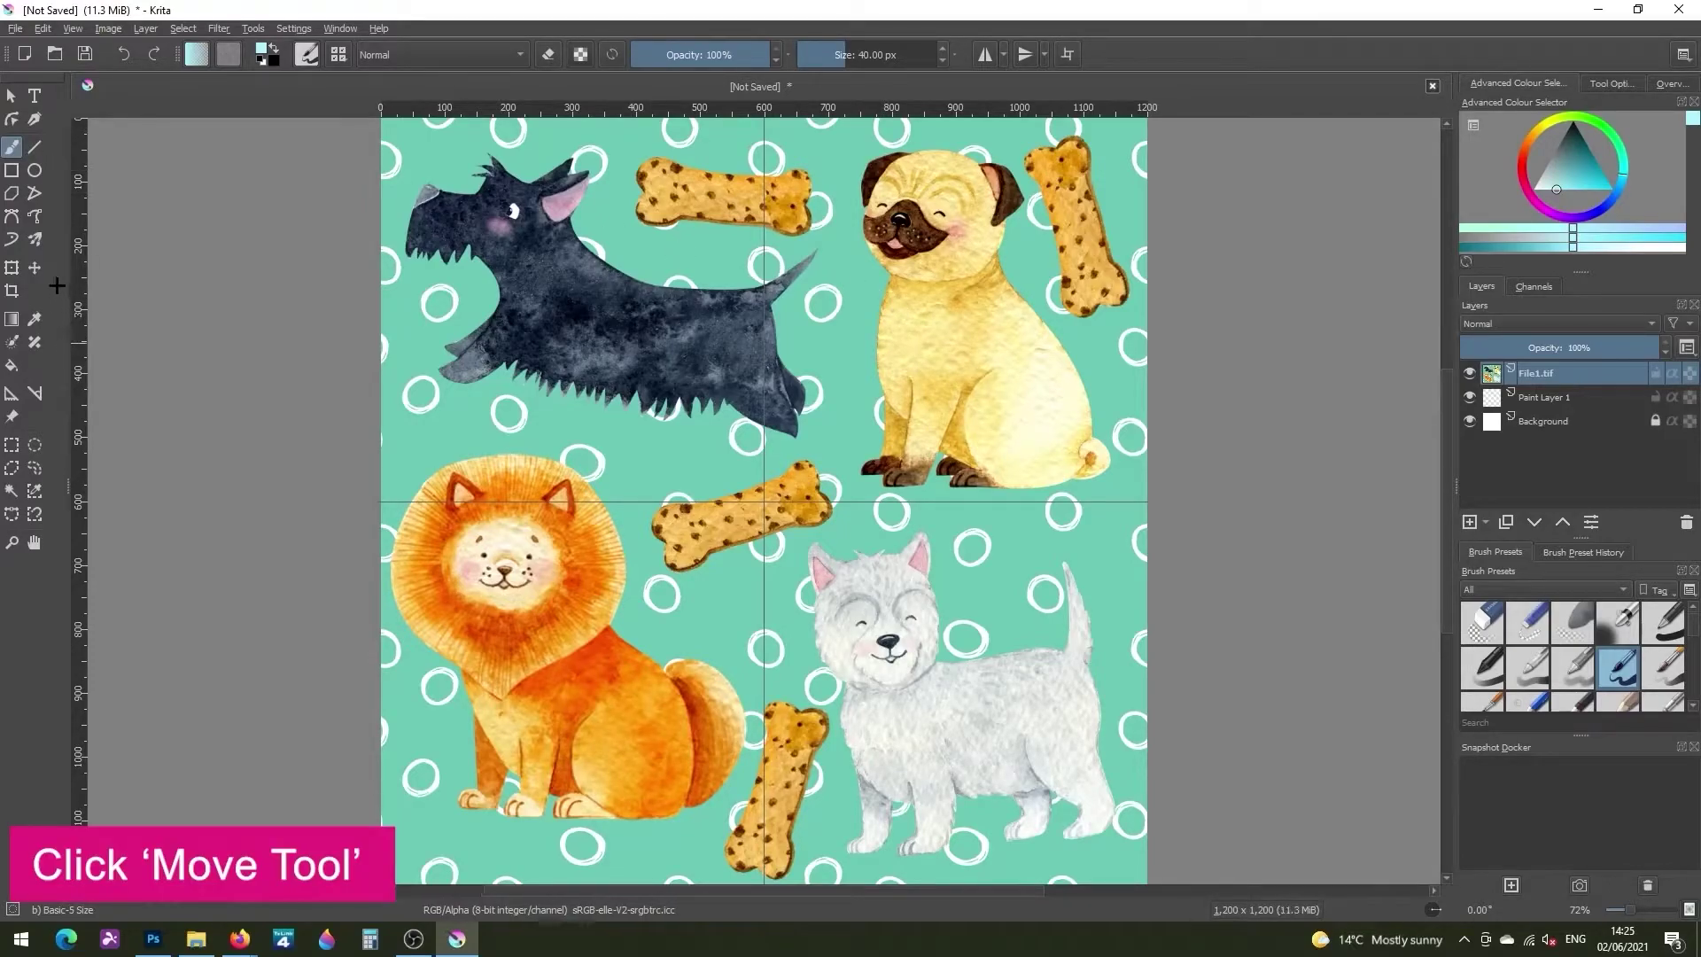
left_click(35, 268)
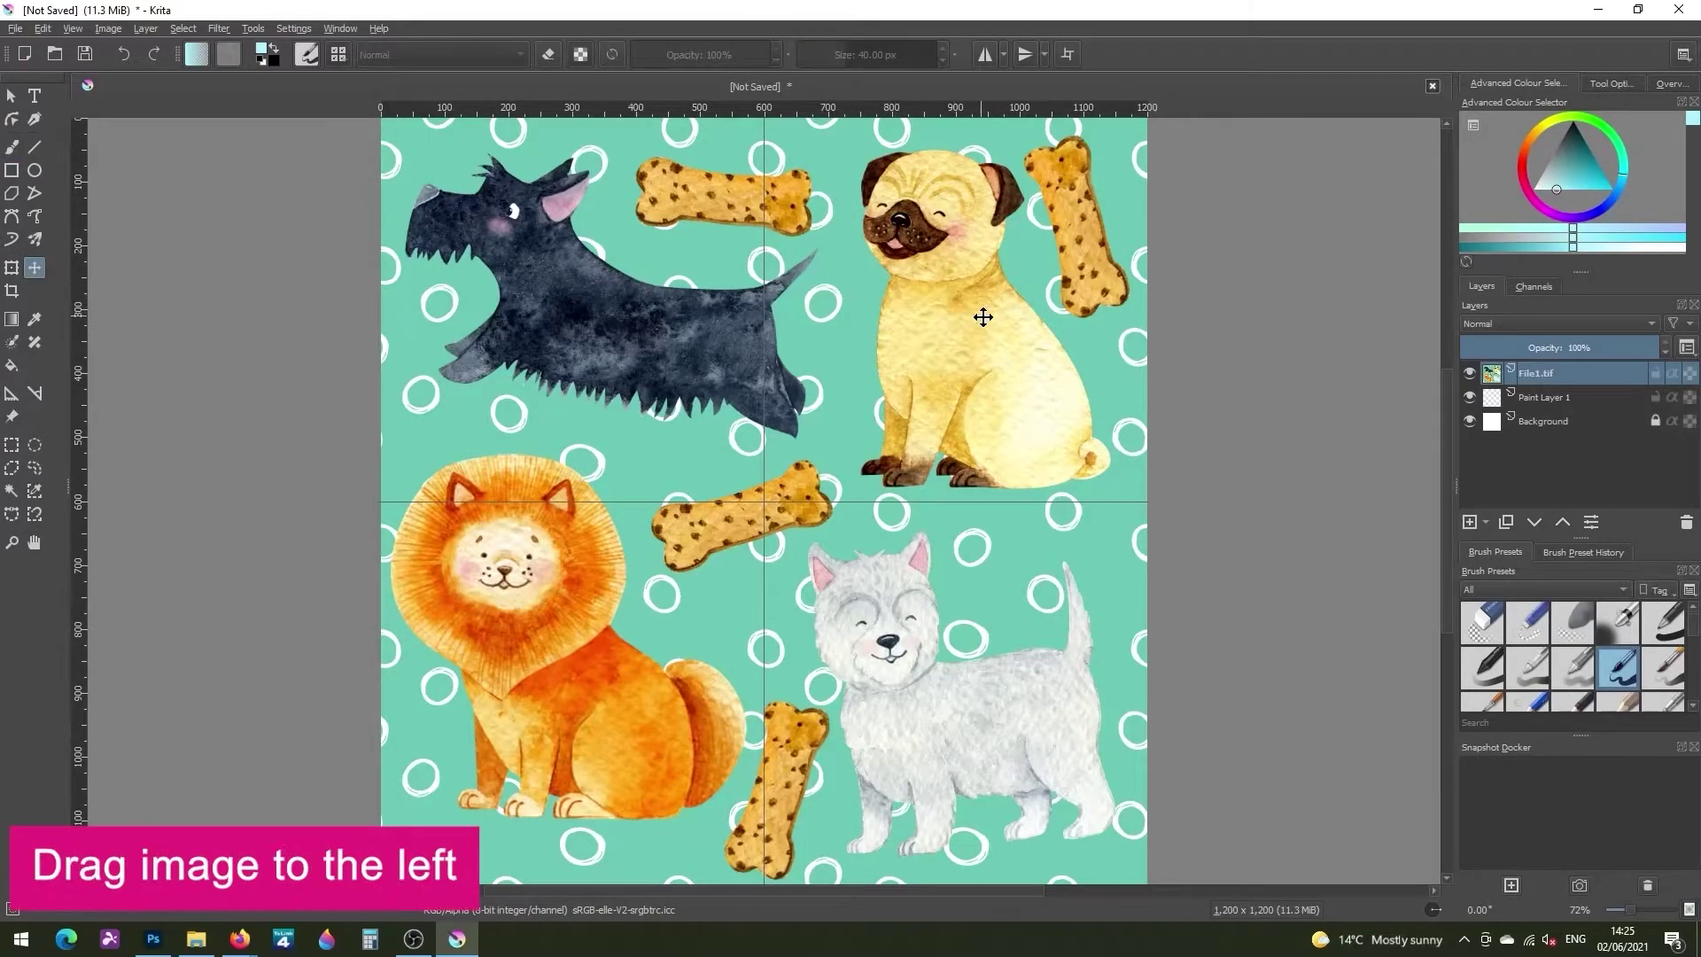
left_click_drag(944, 300, 550, 298)
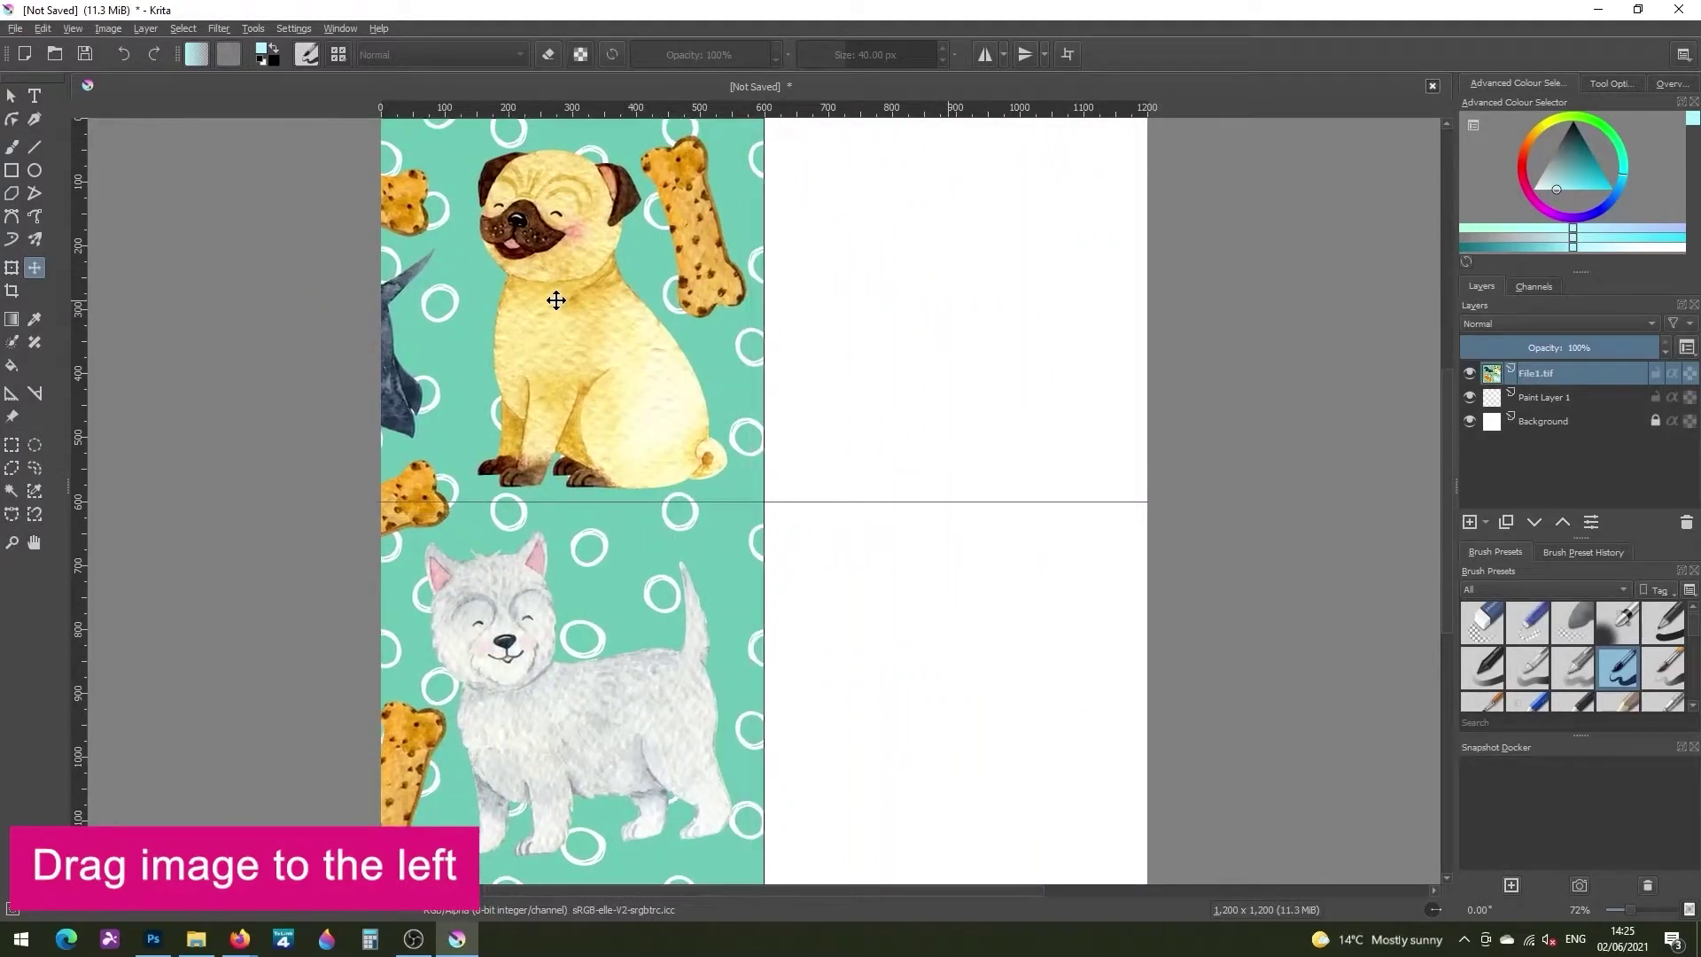
key("ctrl+minus")
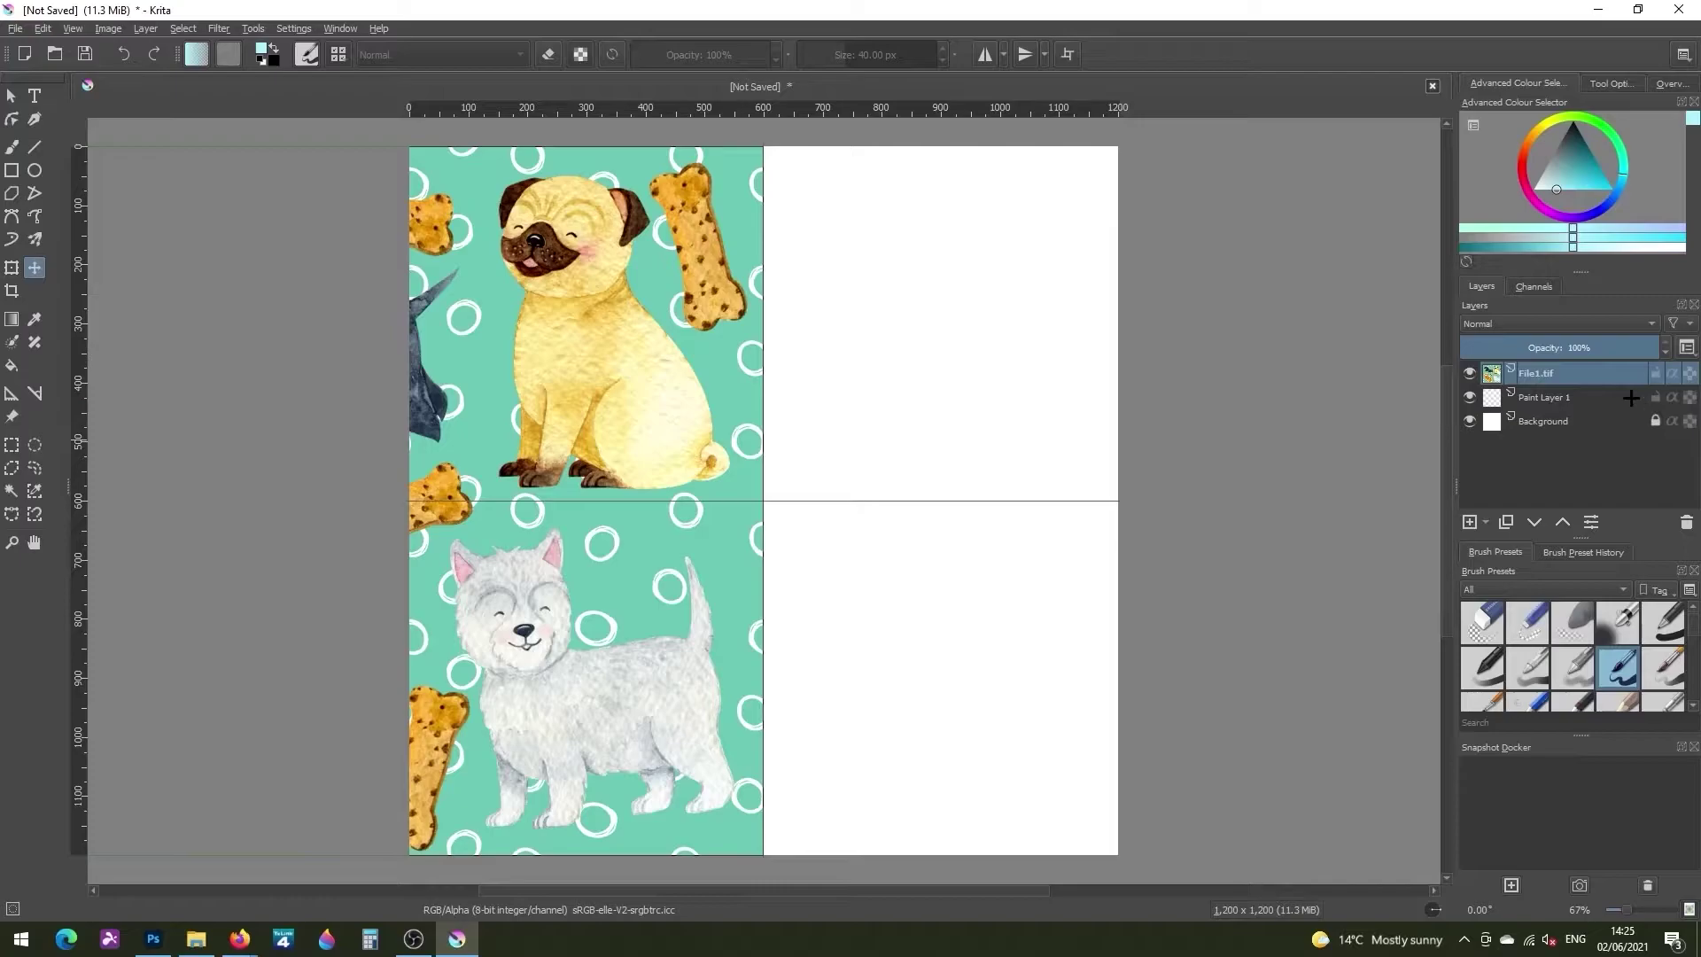
Copy and paste the File1.tif layer, then move the copy into the canvas's right half
right_click(1581, 373)
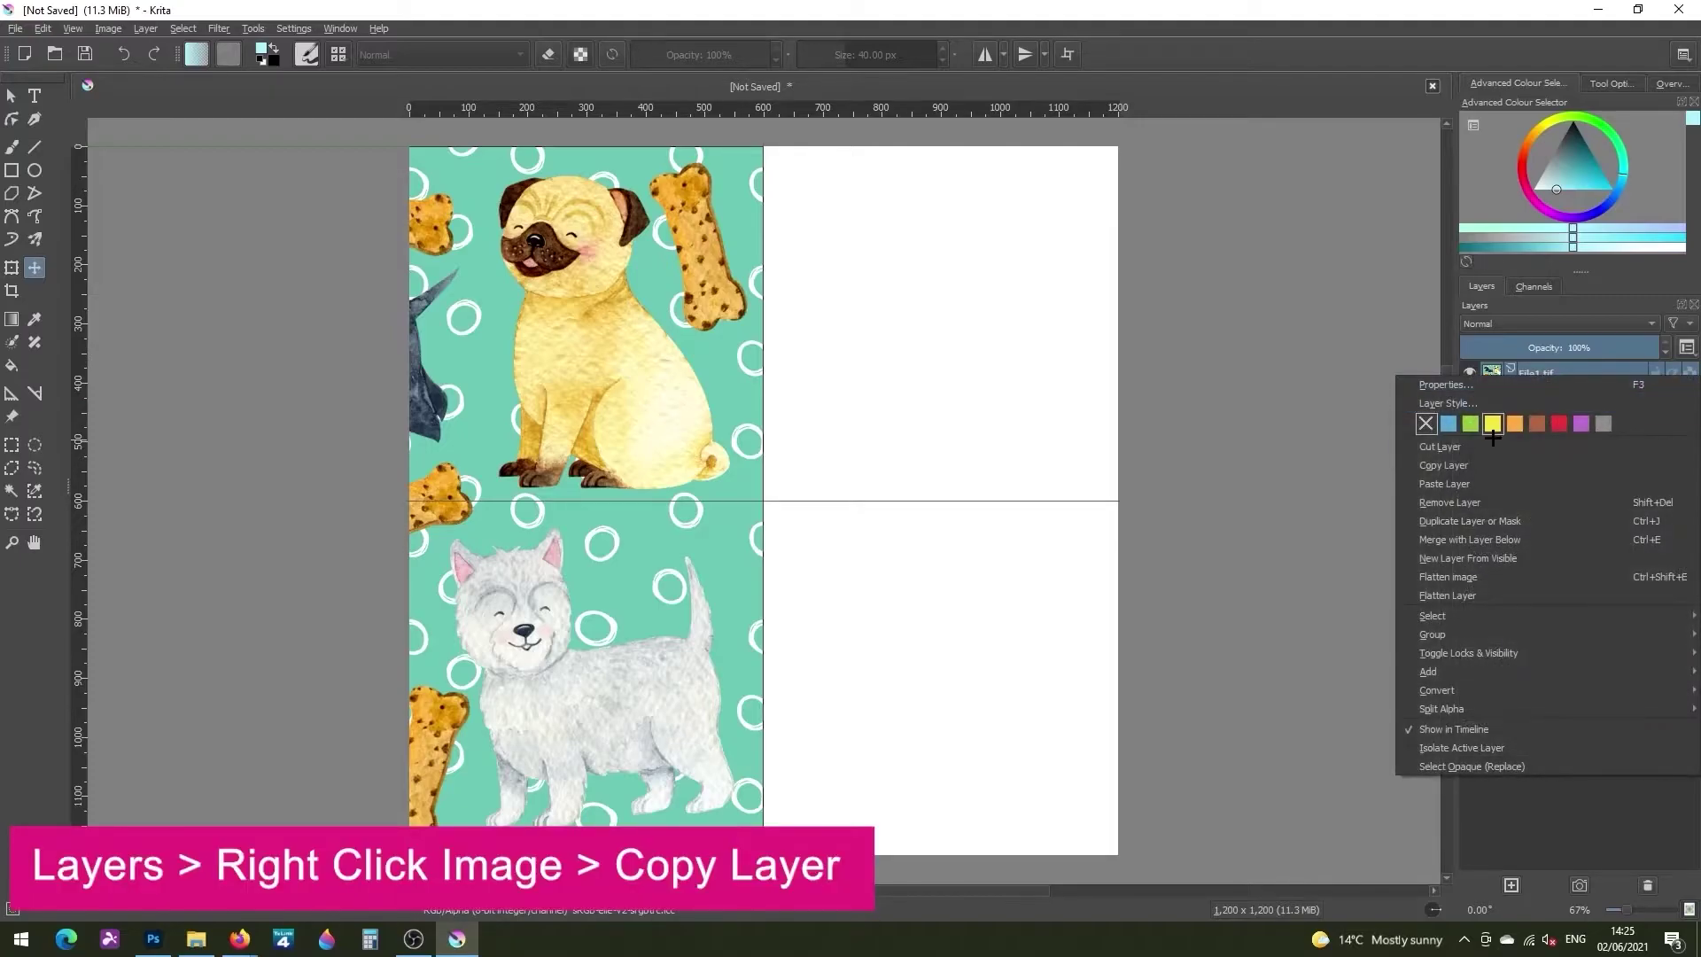
left_click(1476, 468)
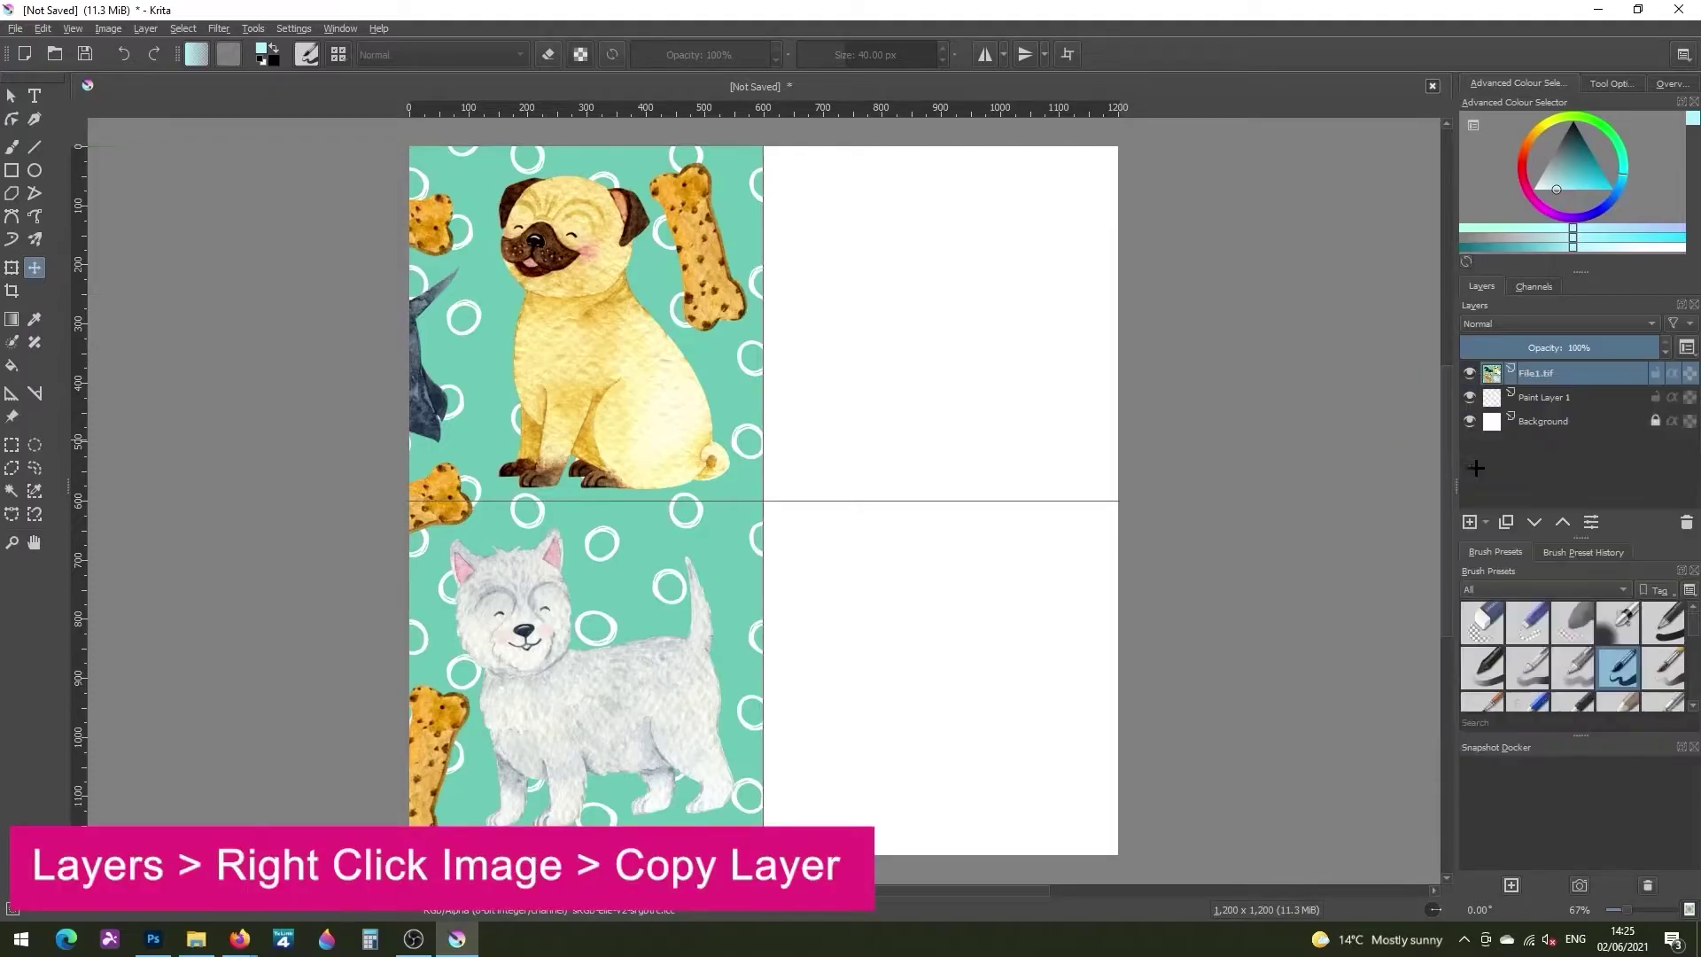
right_click(1542, 375)
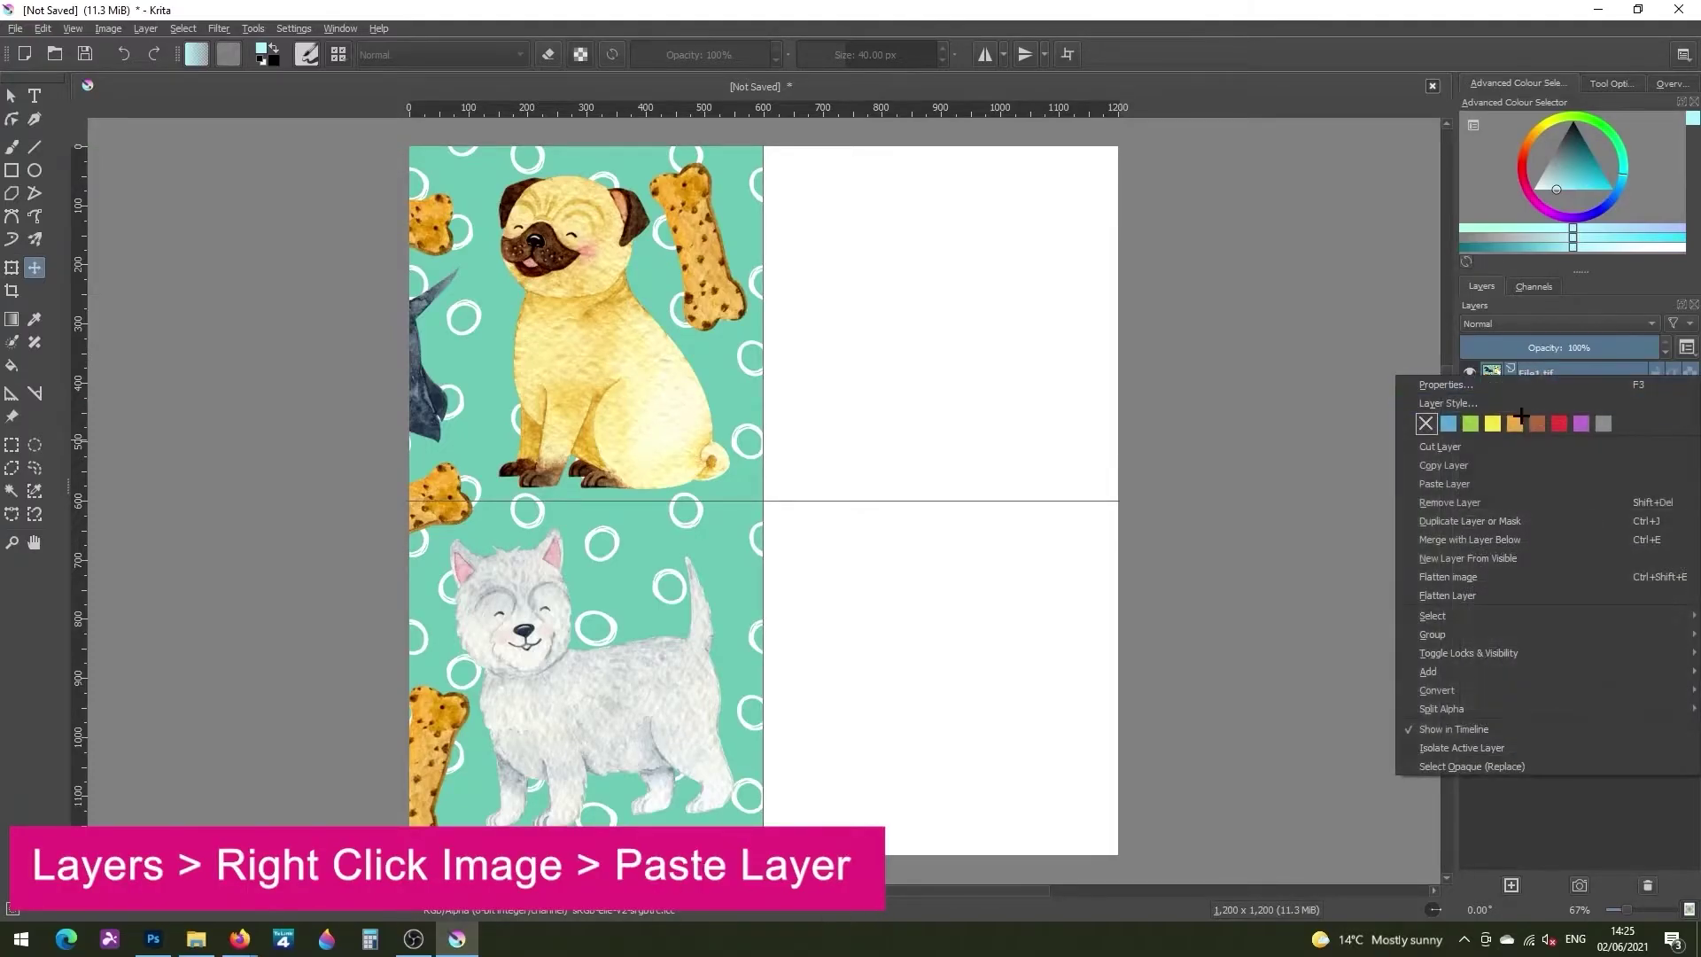
left_click(1492, 483)
left_click_drag(562, 322, 1280, 328)
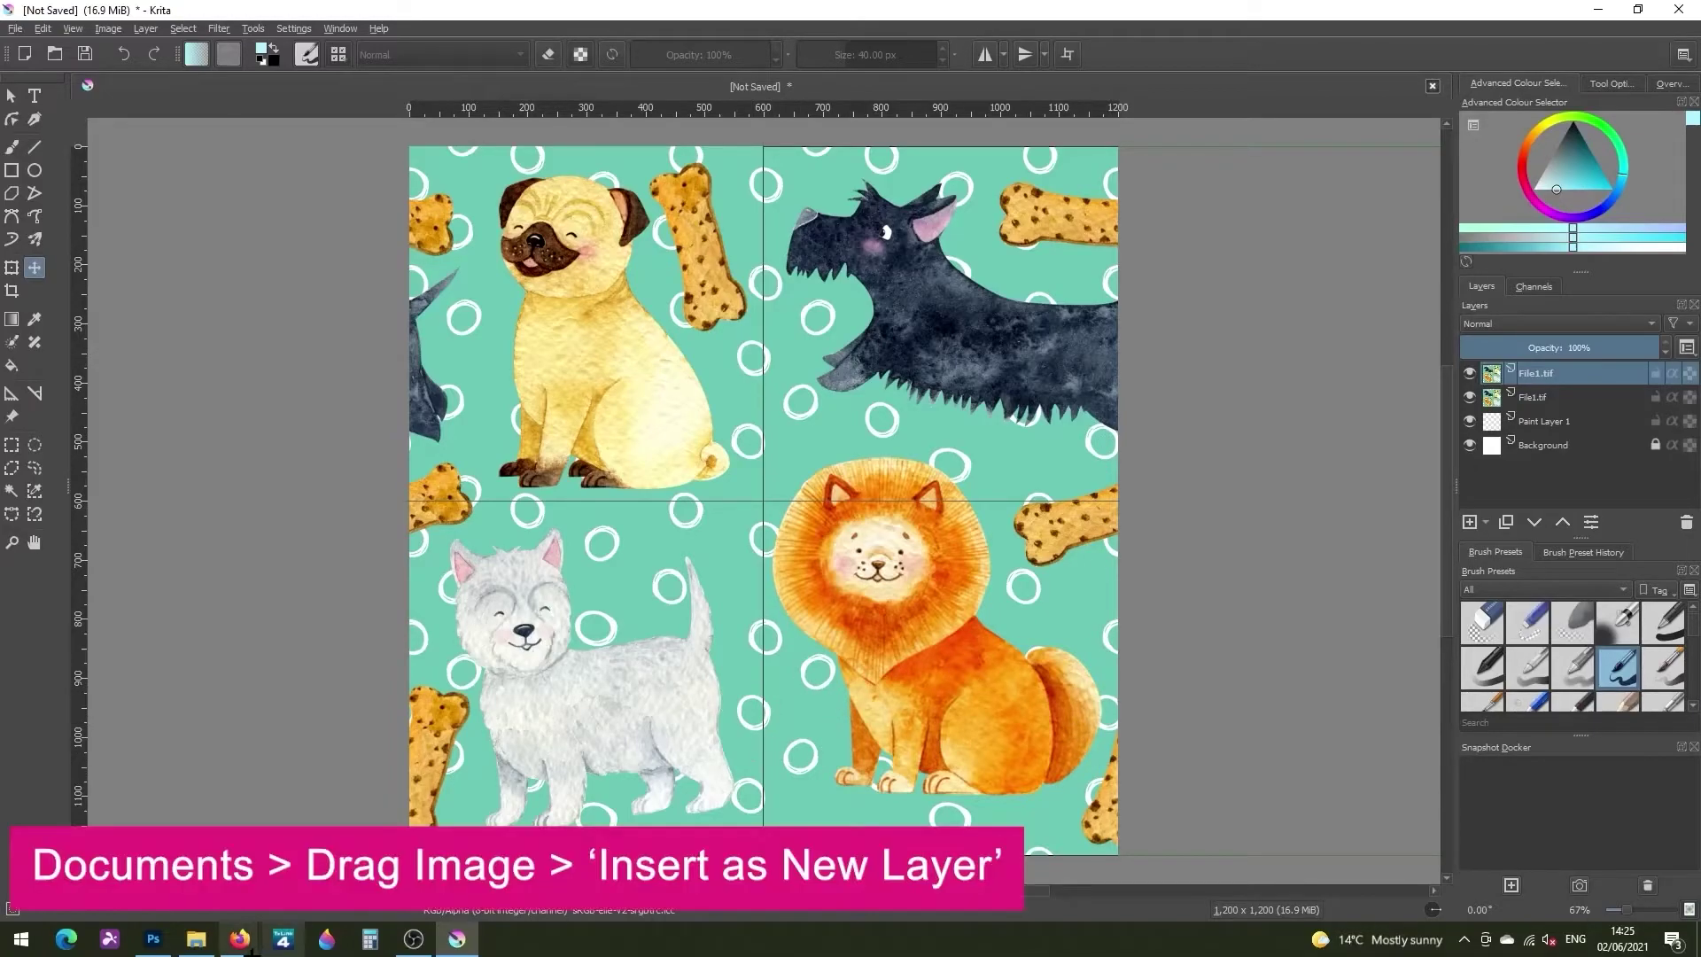
Insert 16.png as a new layer, then shrink it and rotate it upright between the dogs
left_click(196, 939)
left_click_drag(1220, 470, 779, 514)
left_click(815, 524)
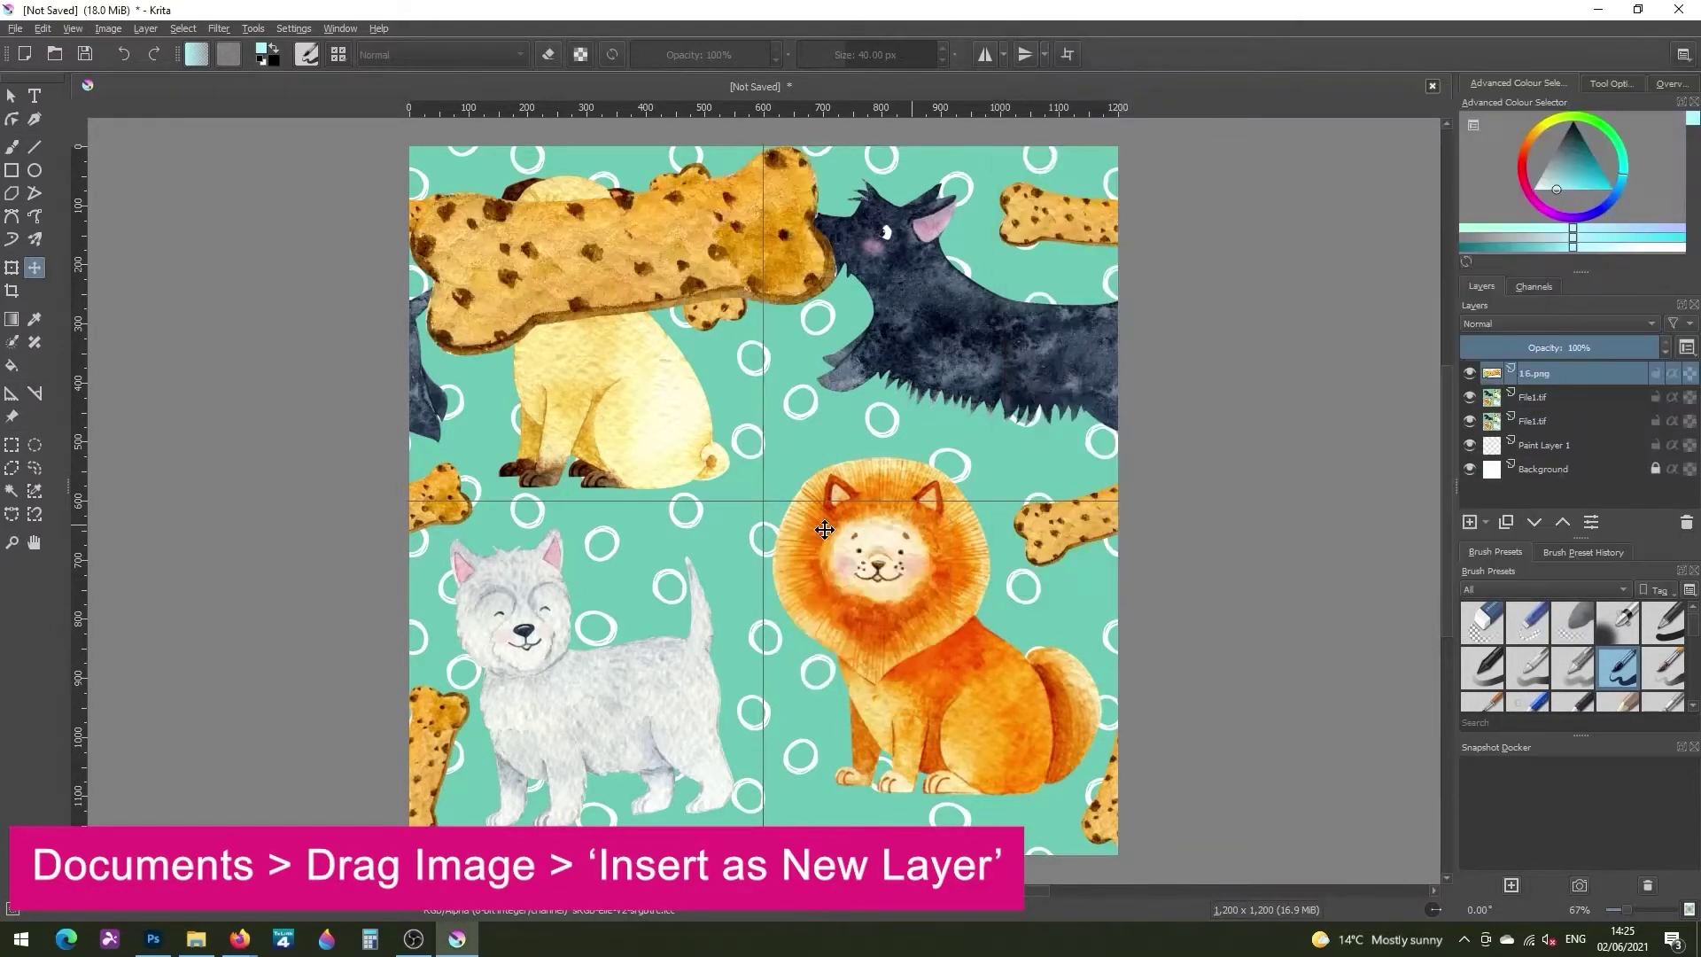
left_click_drag(647, 228, 698, 421)
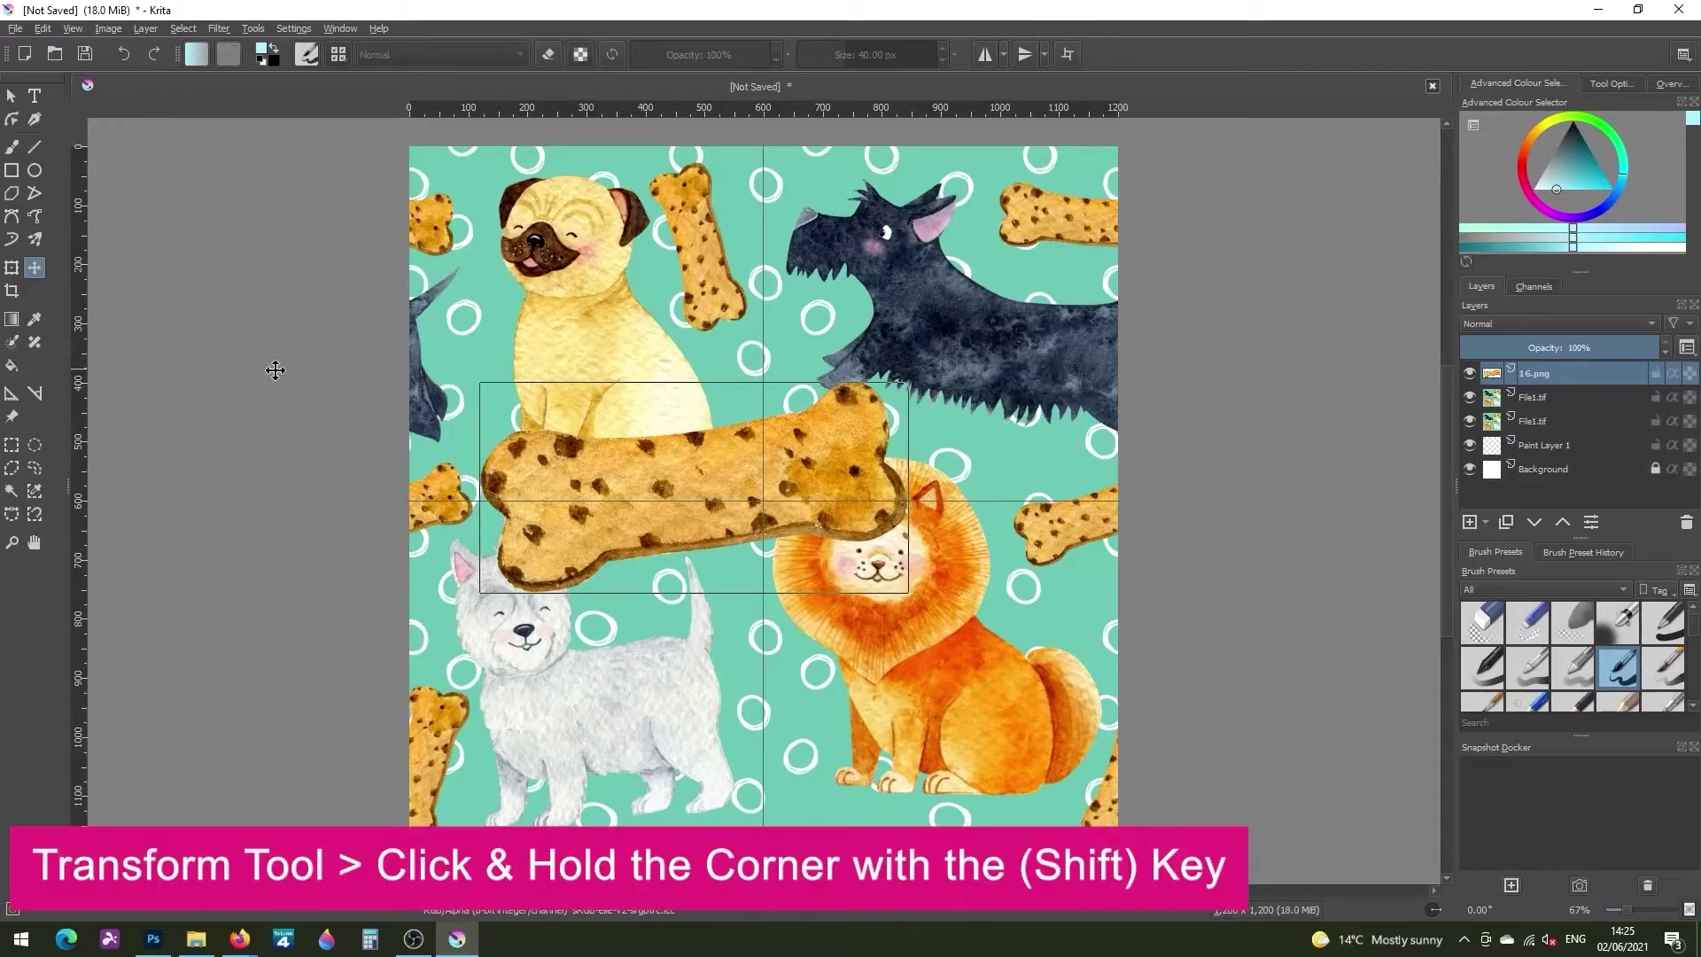
left_click(14, 268)
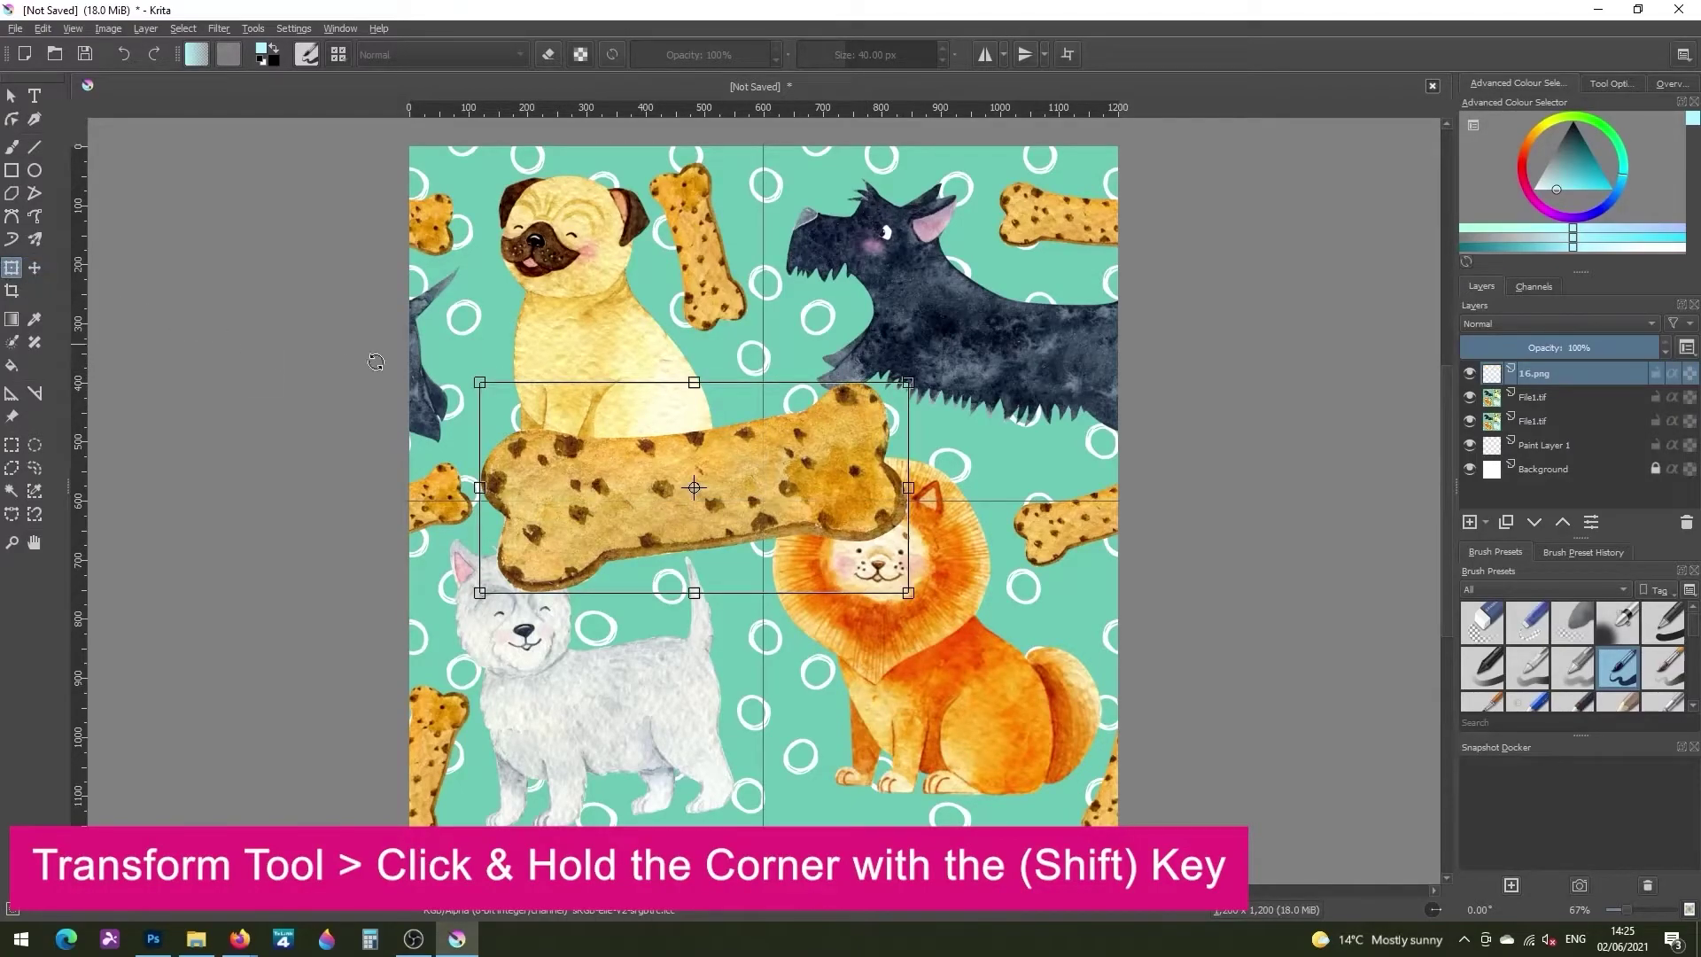
left_click_drag(478, 382, 733, 506)
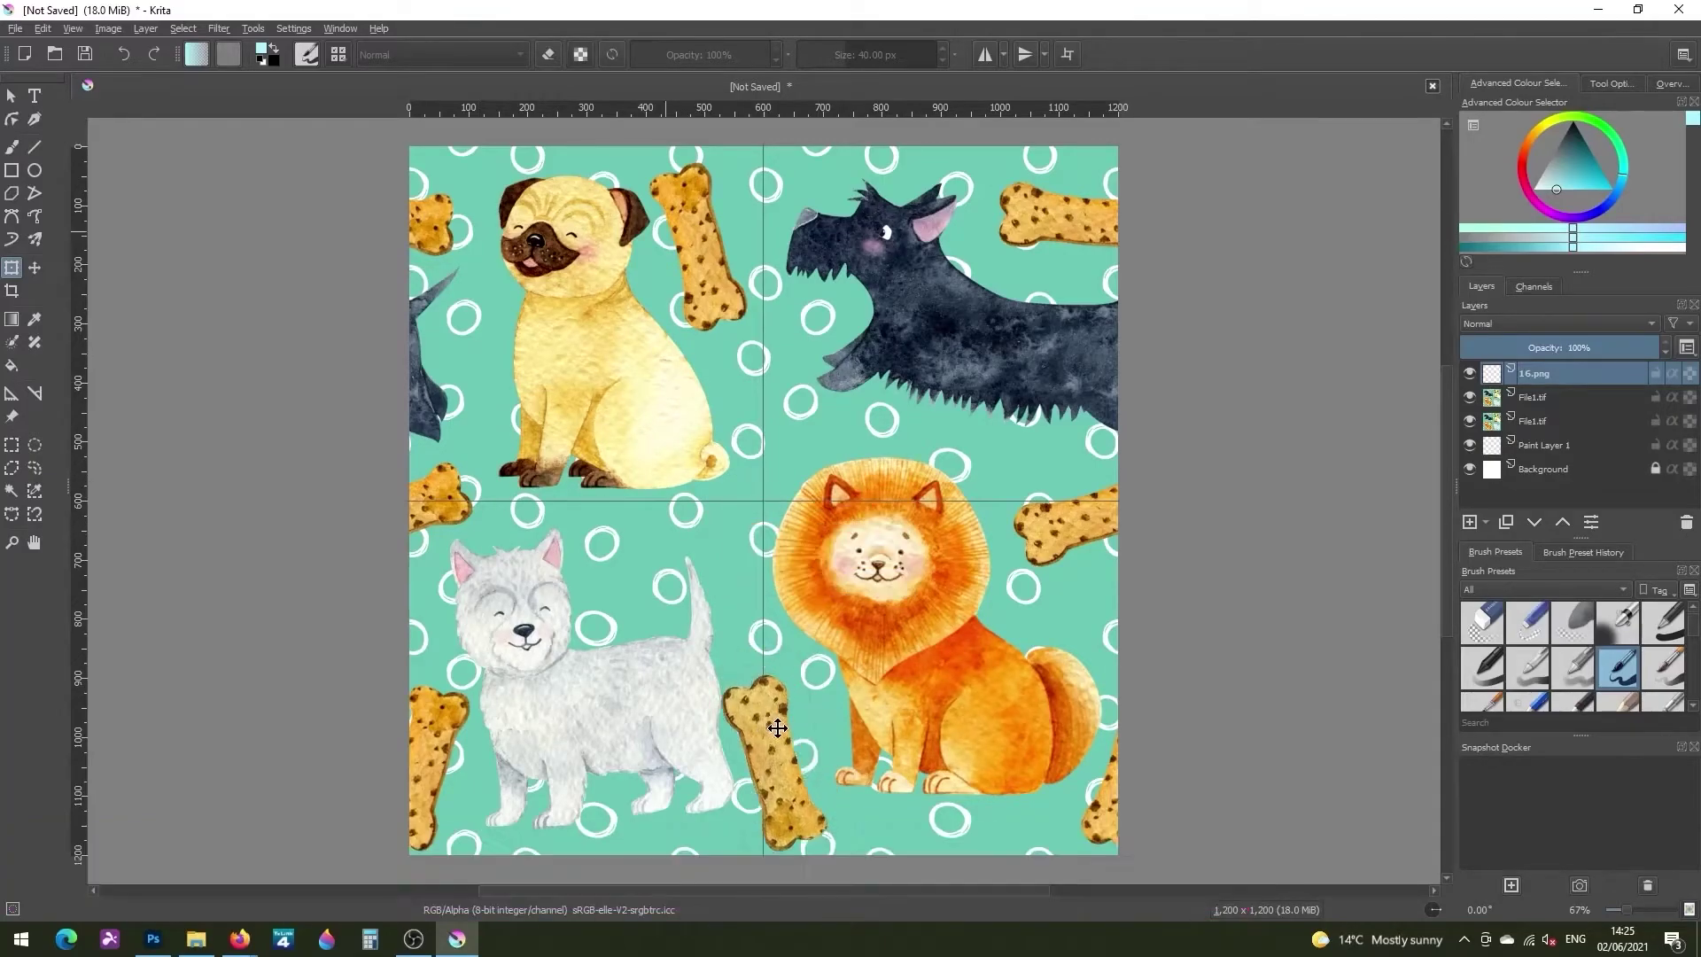
left_click_drag(777, 705, 644, 612)
key("Return")
Duplicate the bone layer and place the copy horizontally above the white dog
key("ctrl+j")
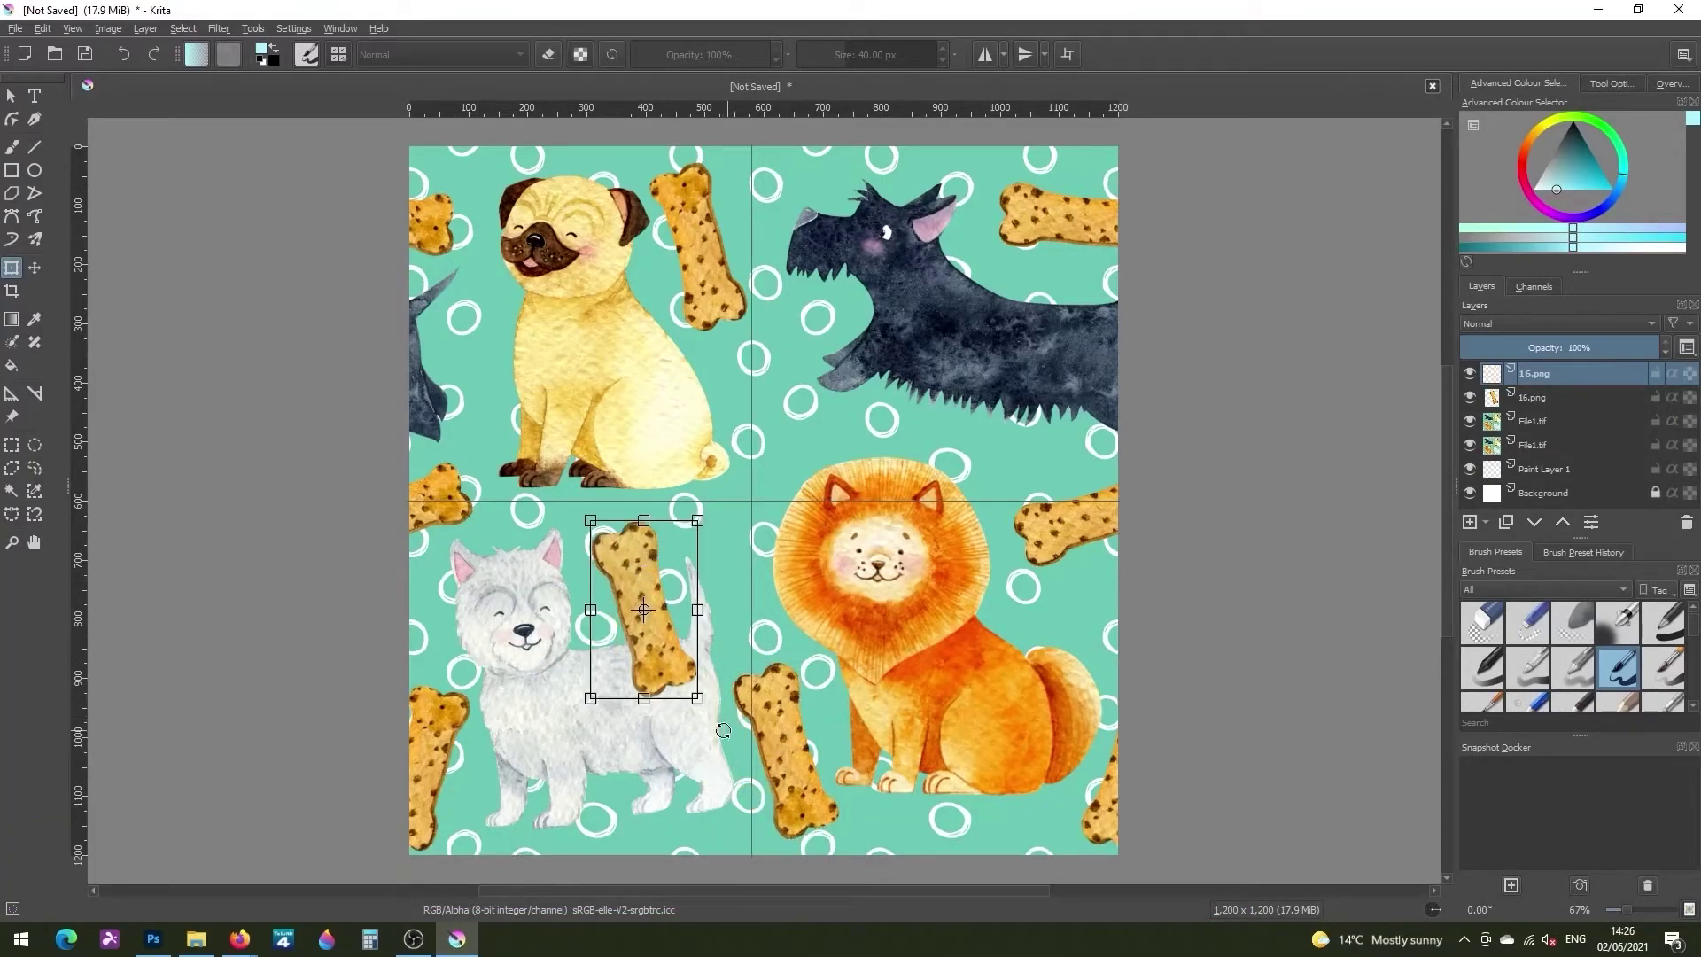
left_click_drag(682, 496, 720, 537)
key("Up")
key("Up")
key("Up")
key("Up")
key("Up")
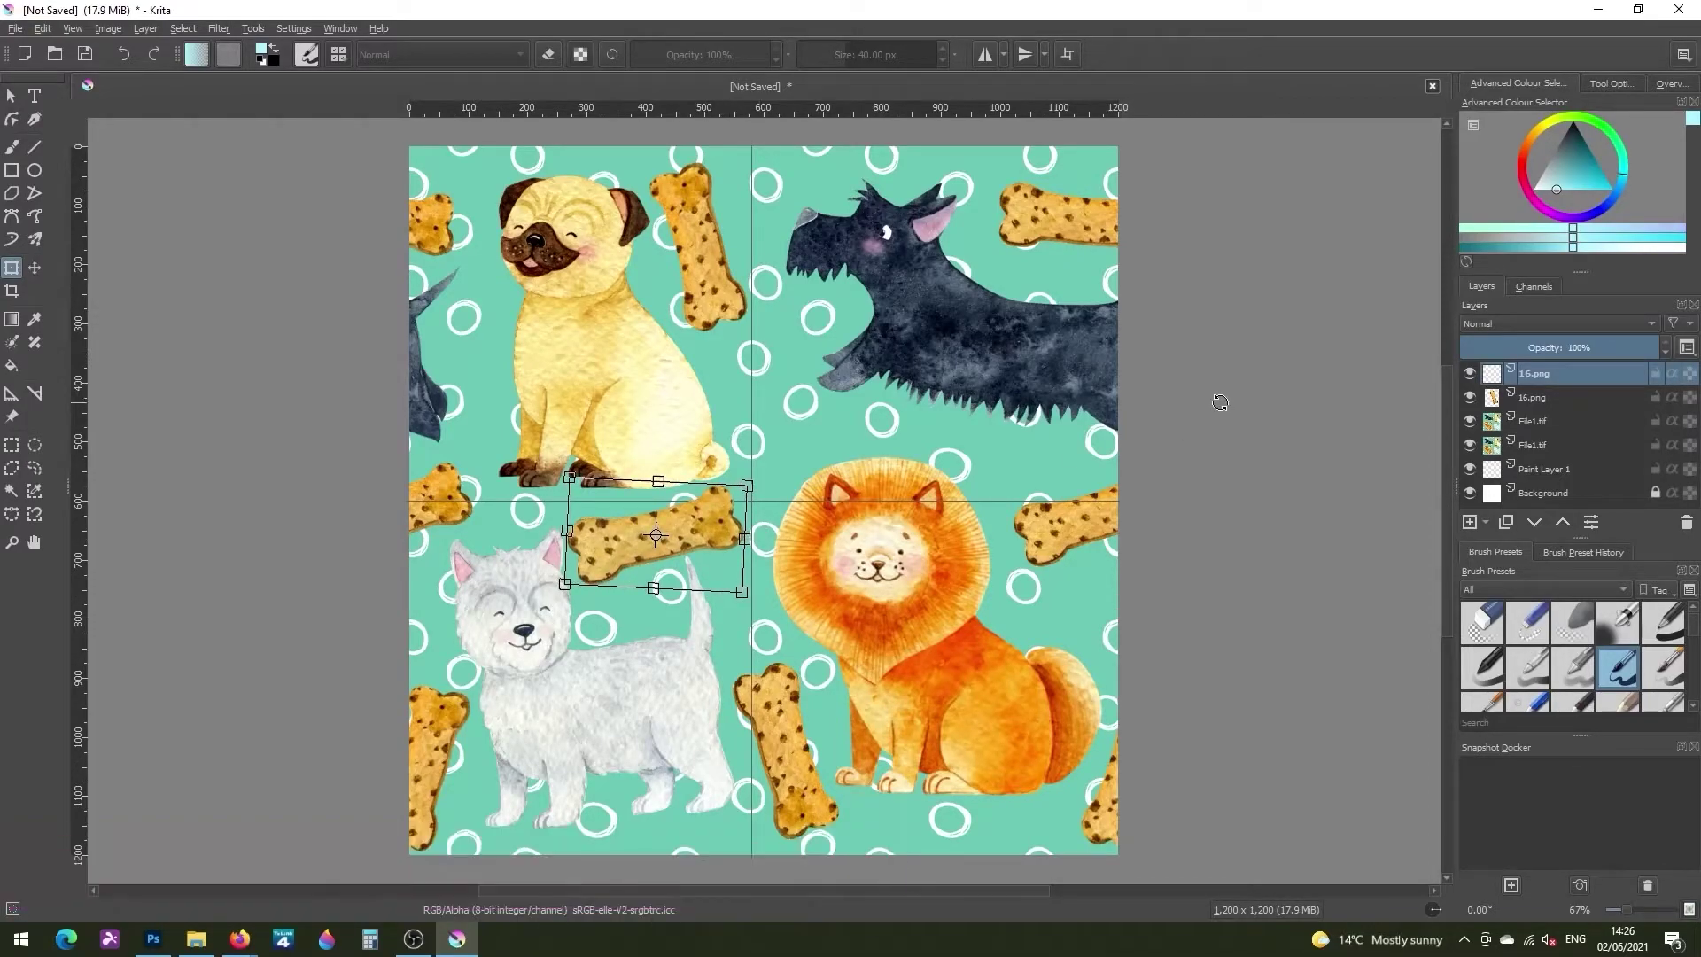
key("Return")
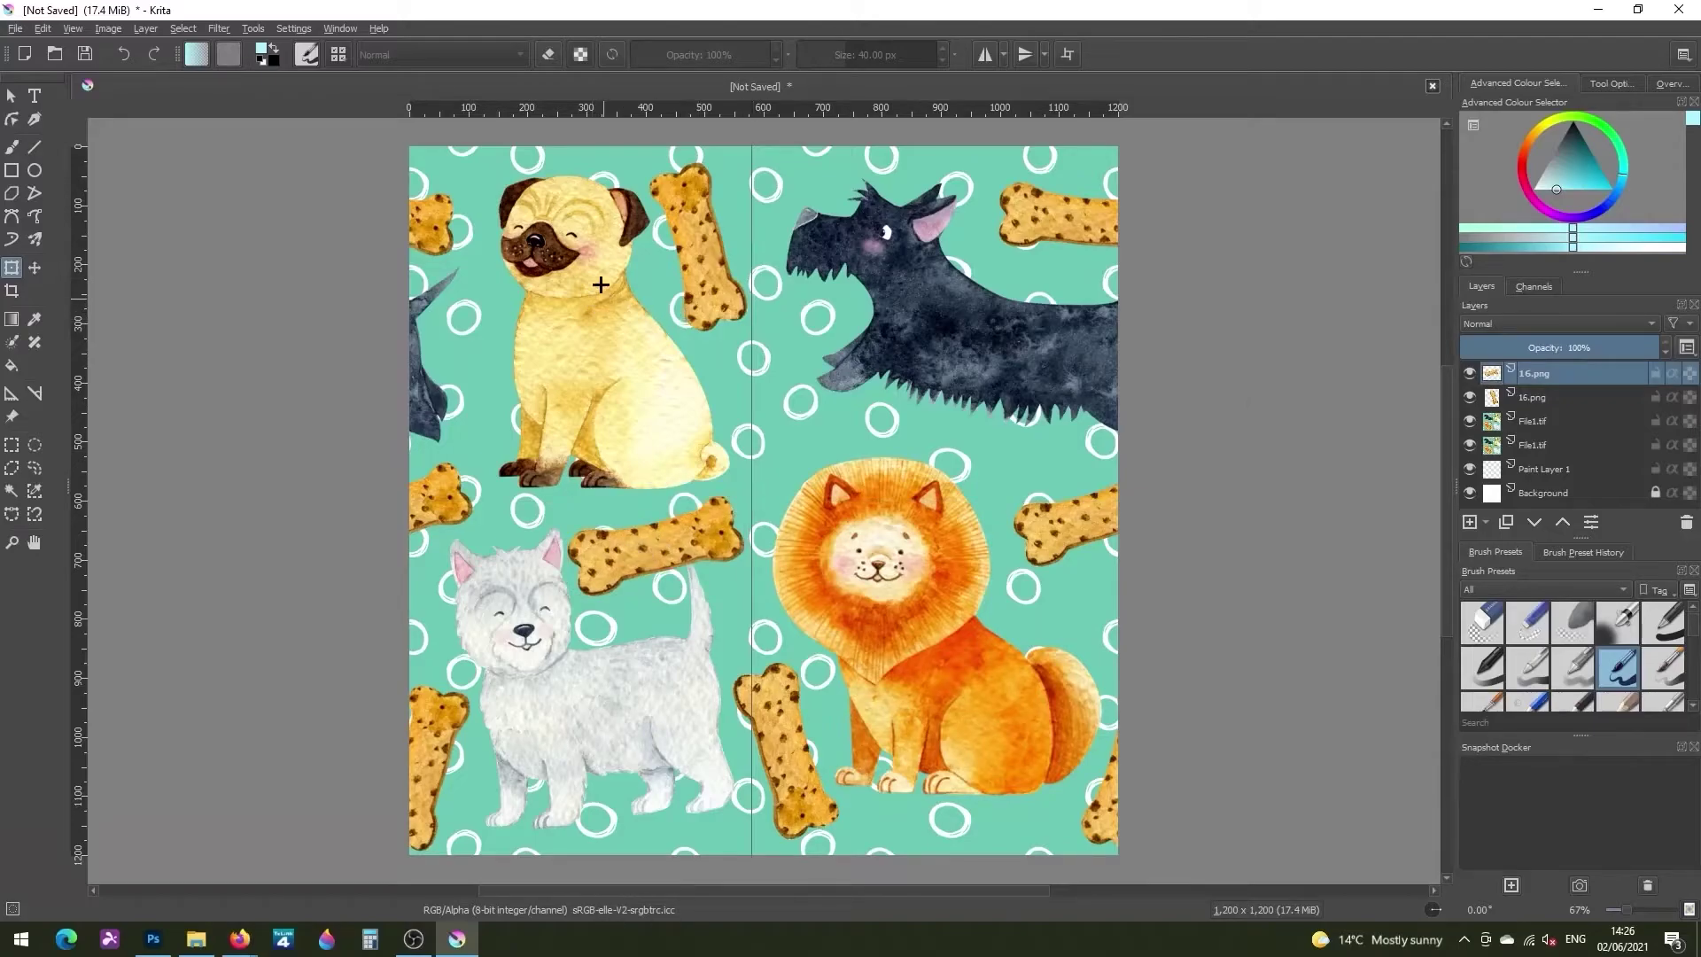
Flatten all layers and save the result as File2.tif in TIFF format
left_click(144, 29)
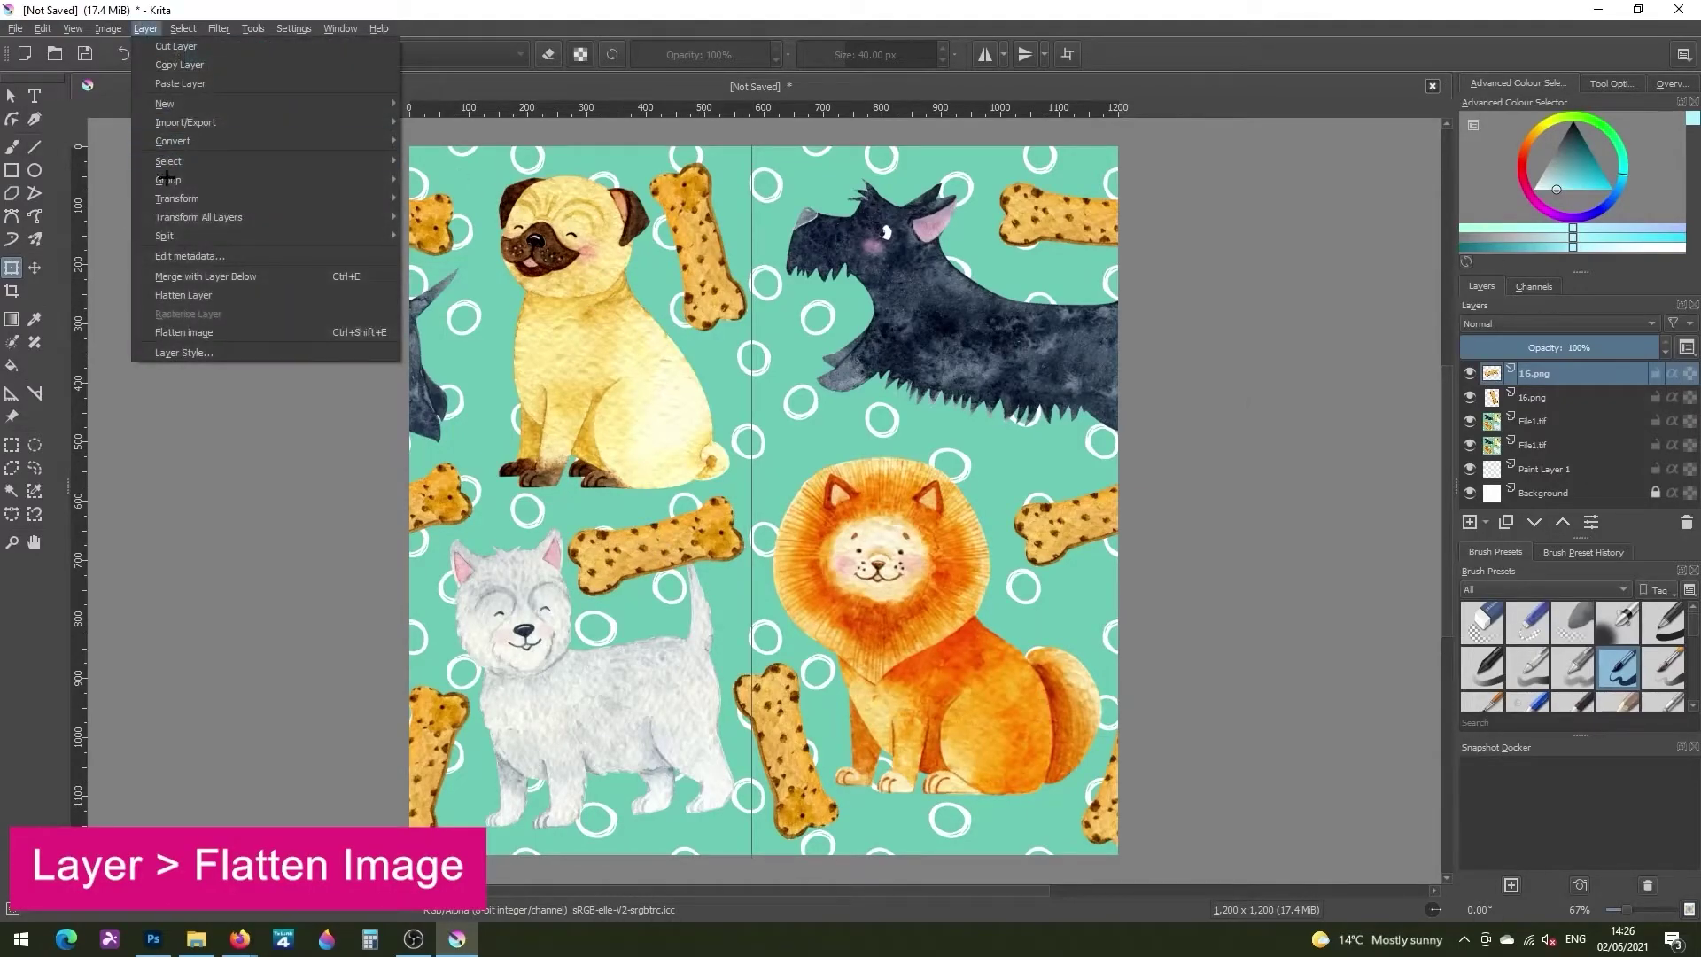
left_click(245, 335)
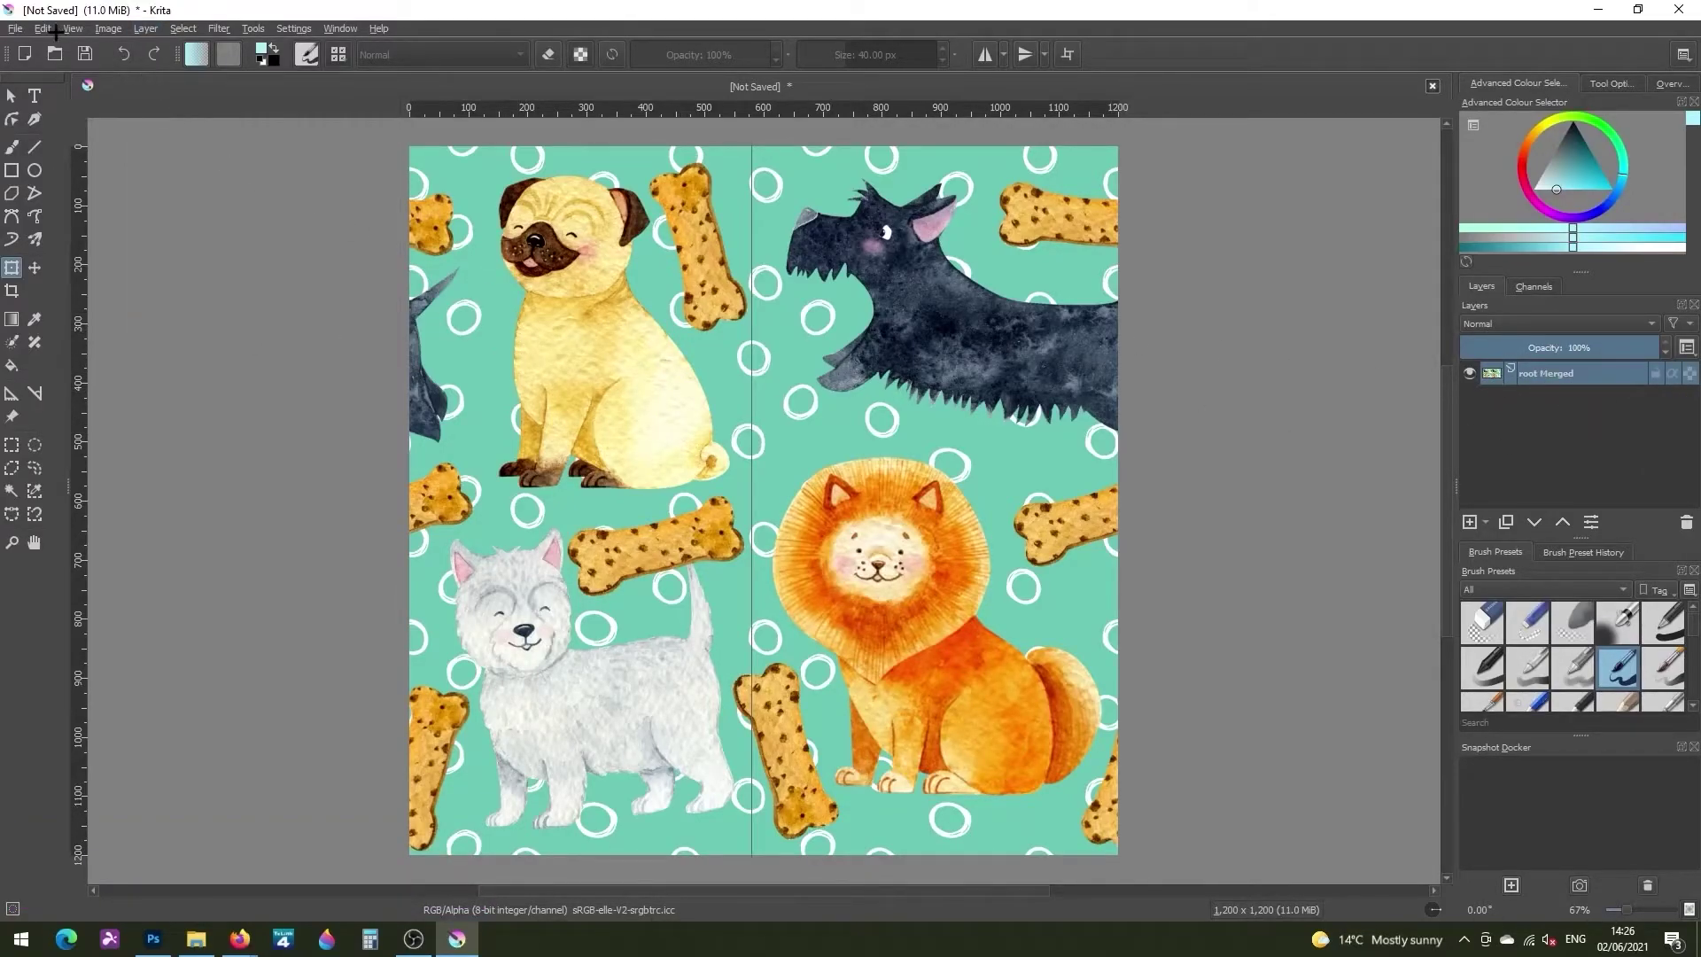
left_click(15, 29)
left_click(75, 126)
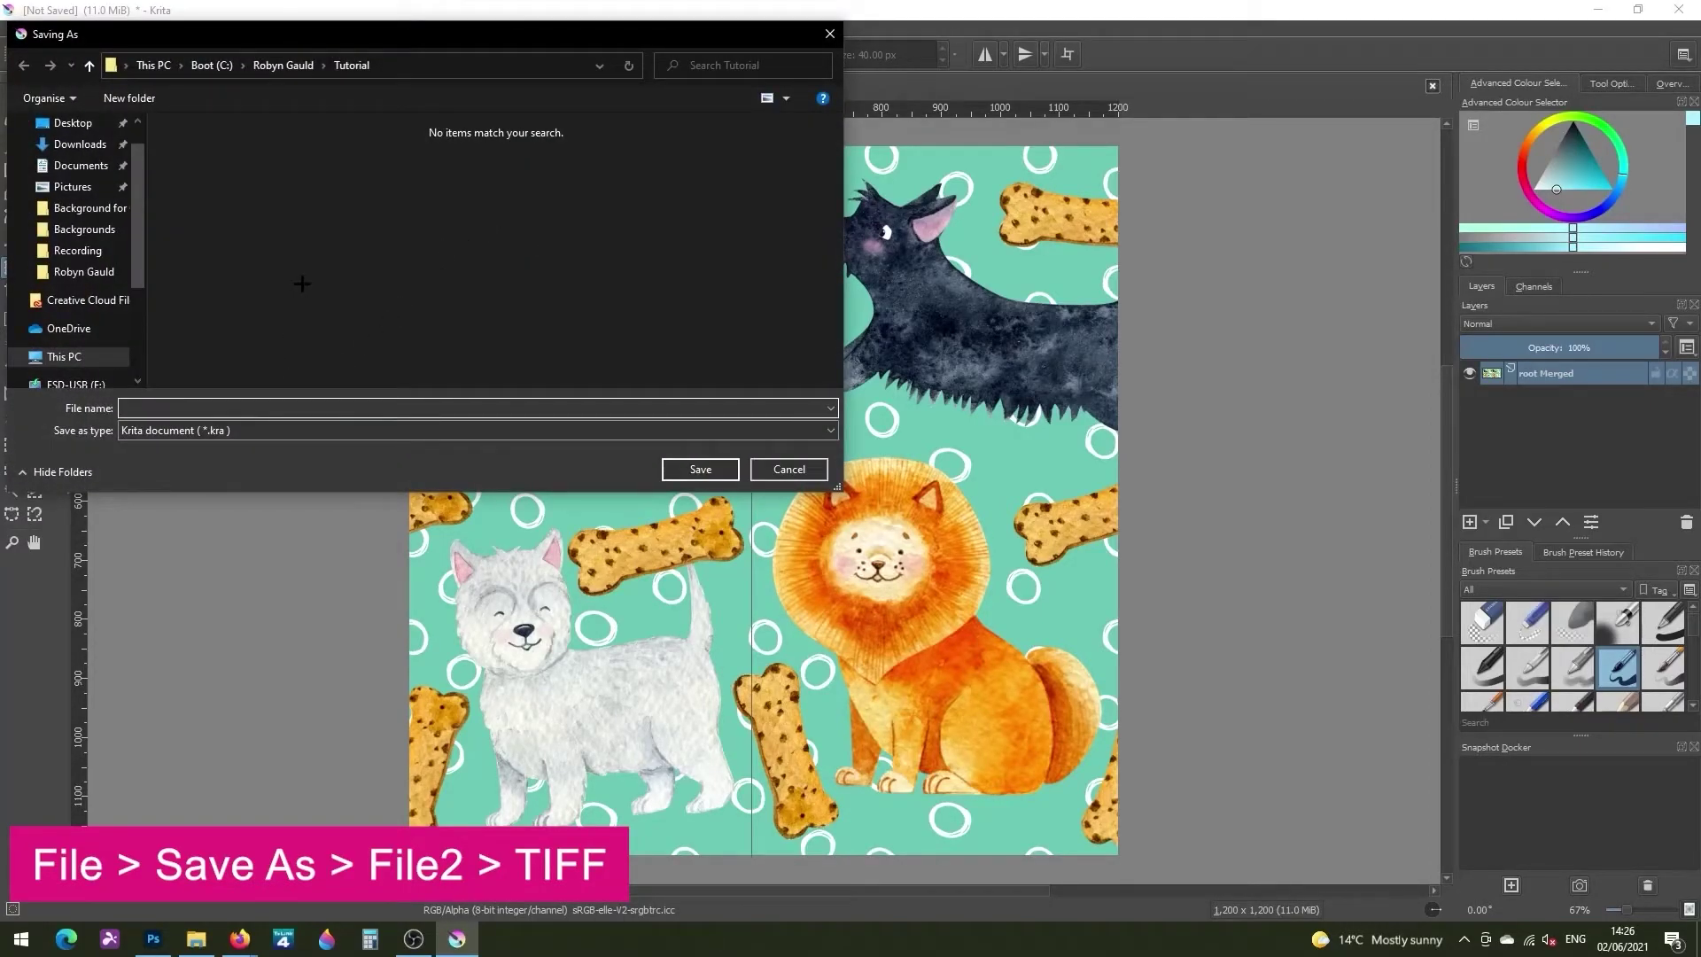
type("File2")
left_click(282, 429)
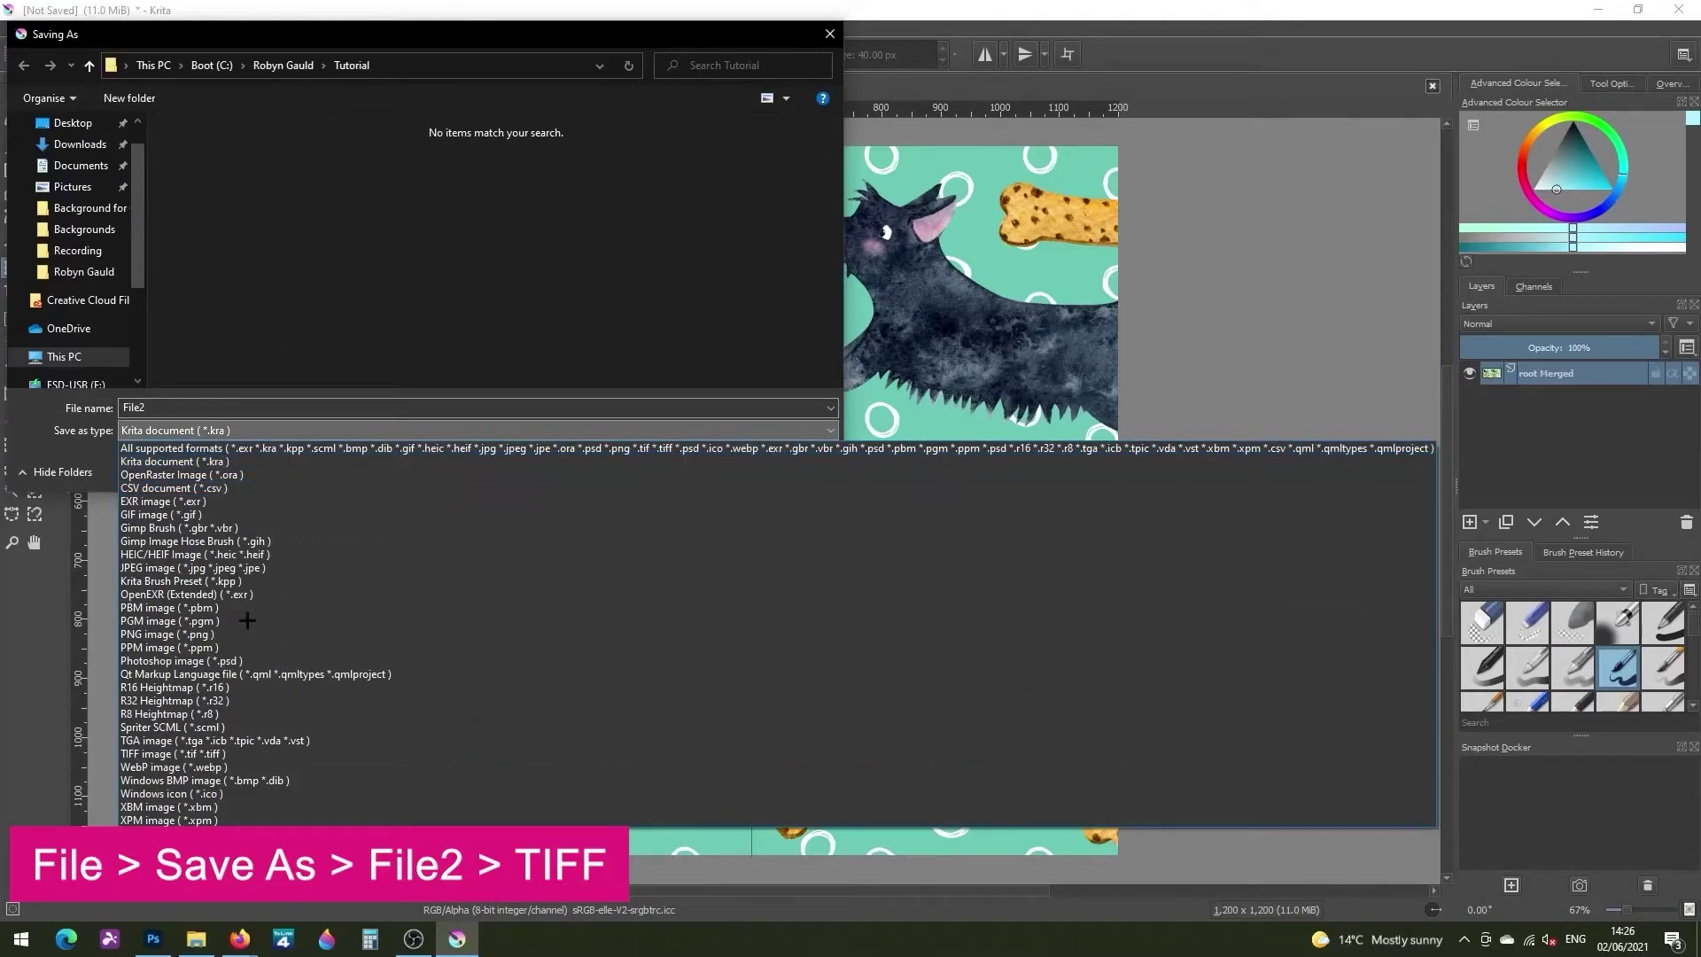
left_click(244, 752)
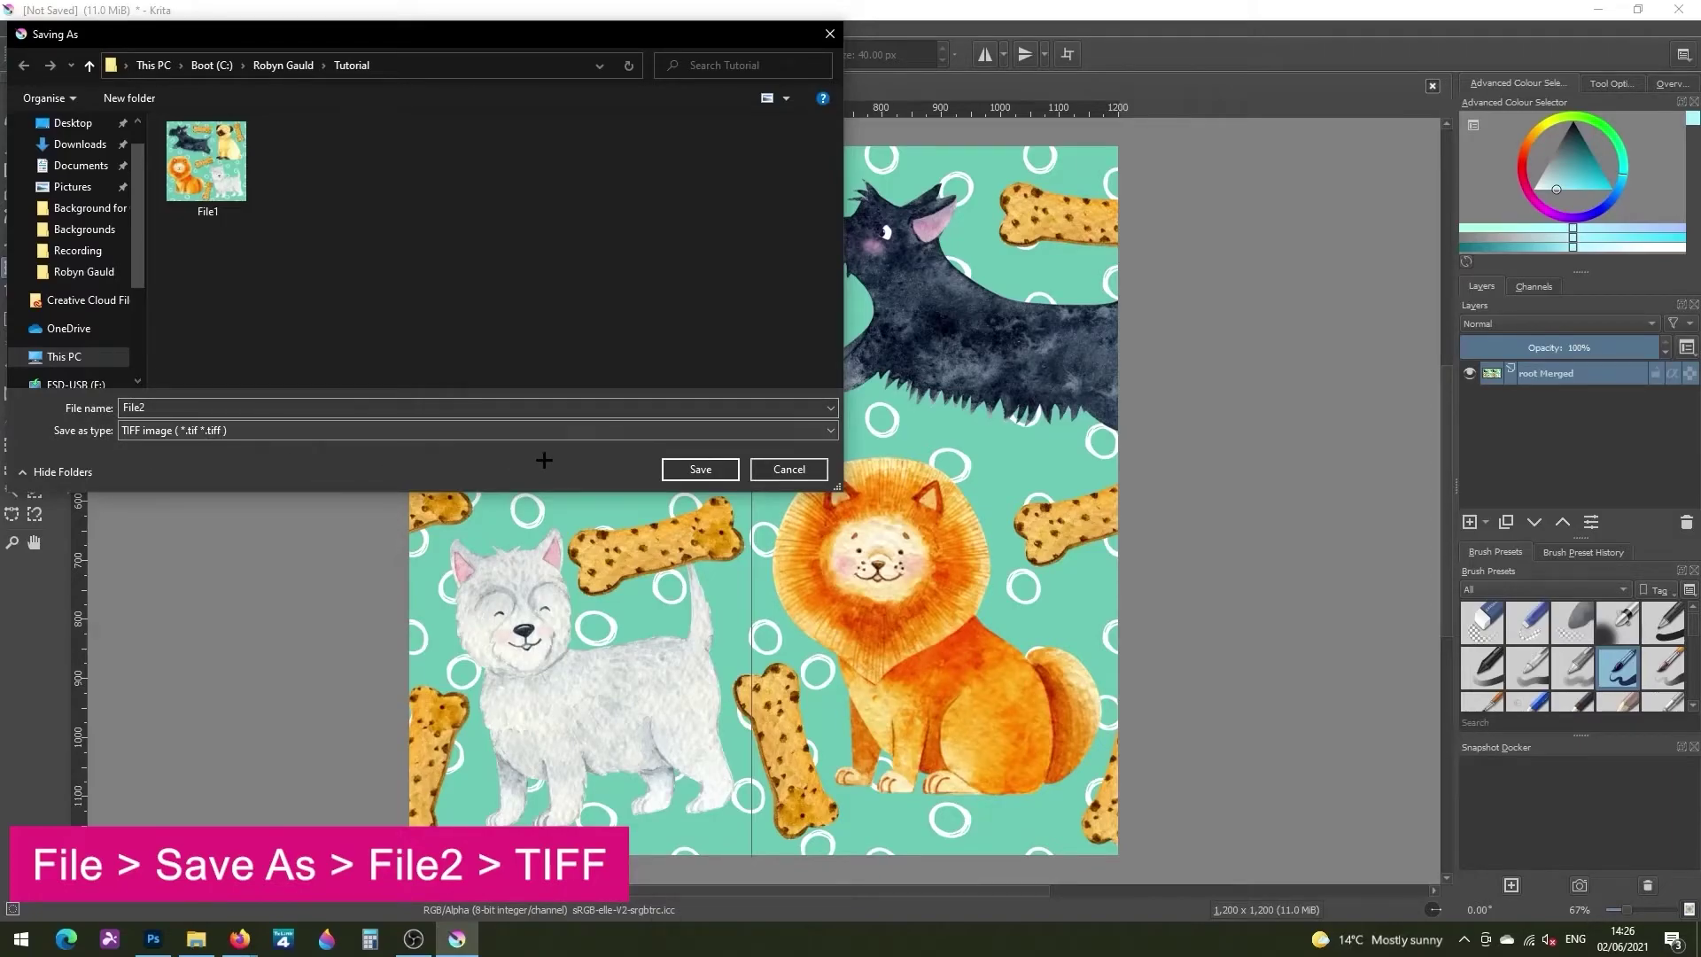
left_click(690, 471)
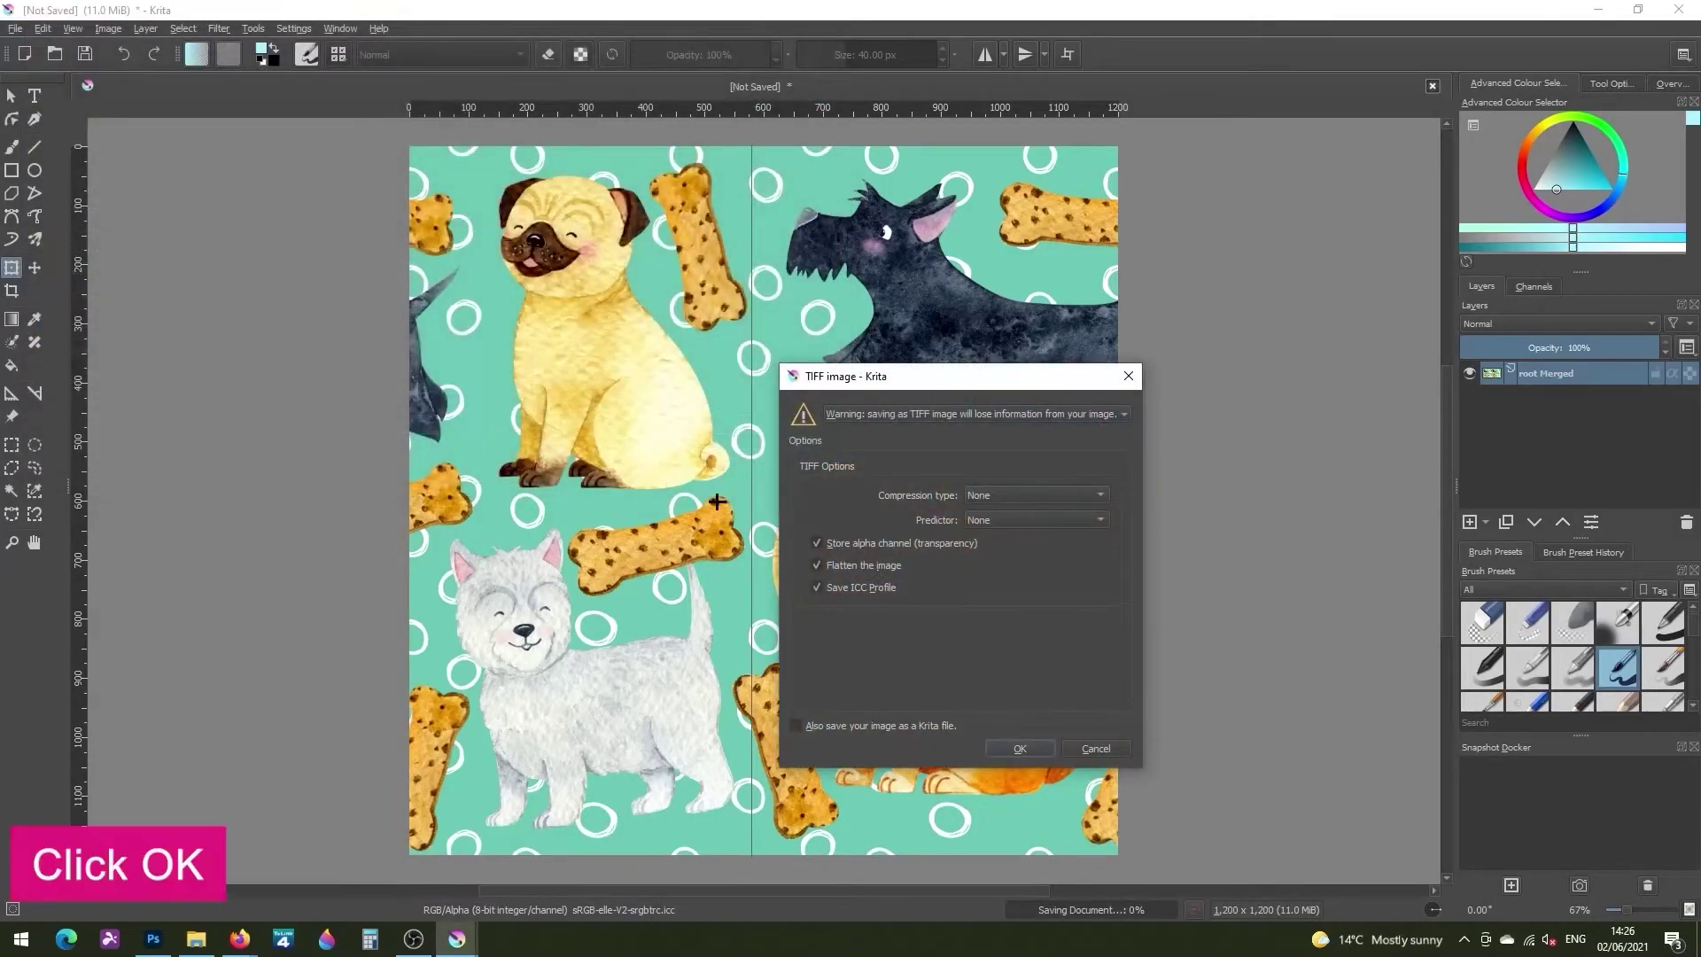
left_click(1023, 747)
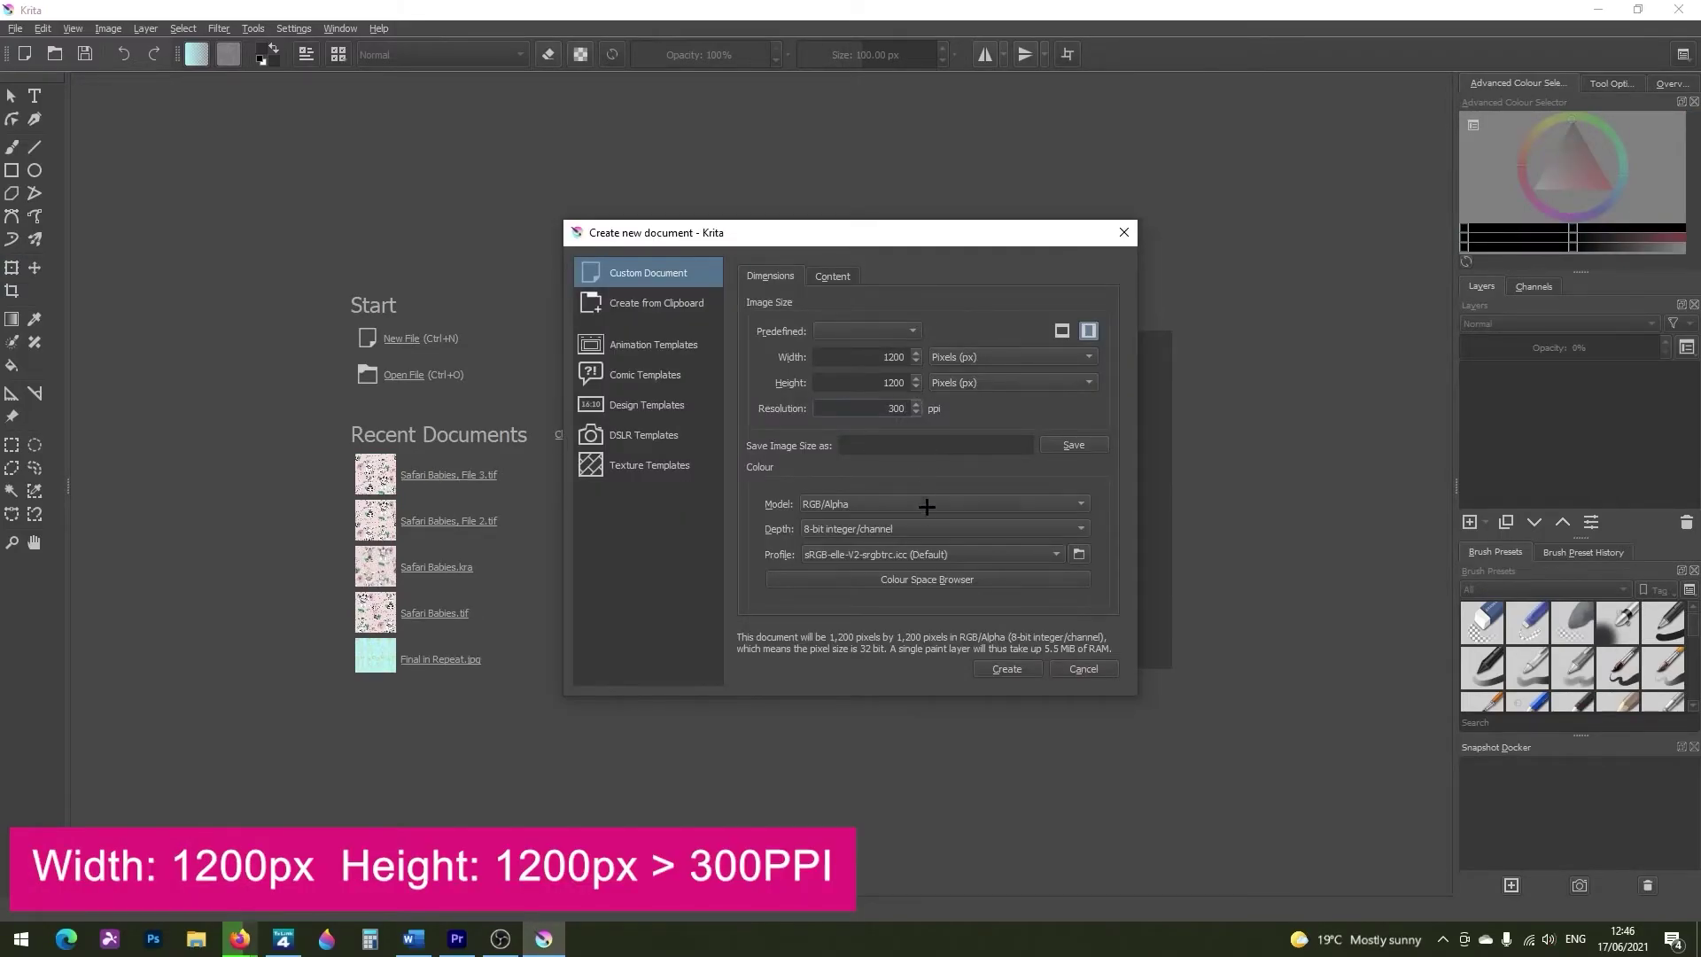
Confirm the 1200 × 1200 px, 300 ppi settings to create the blank document
left_click(1013, 662)
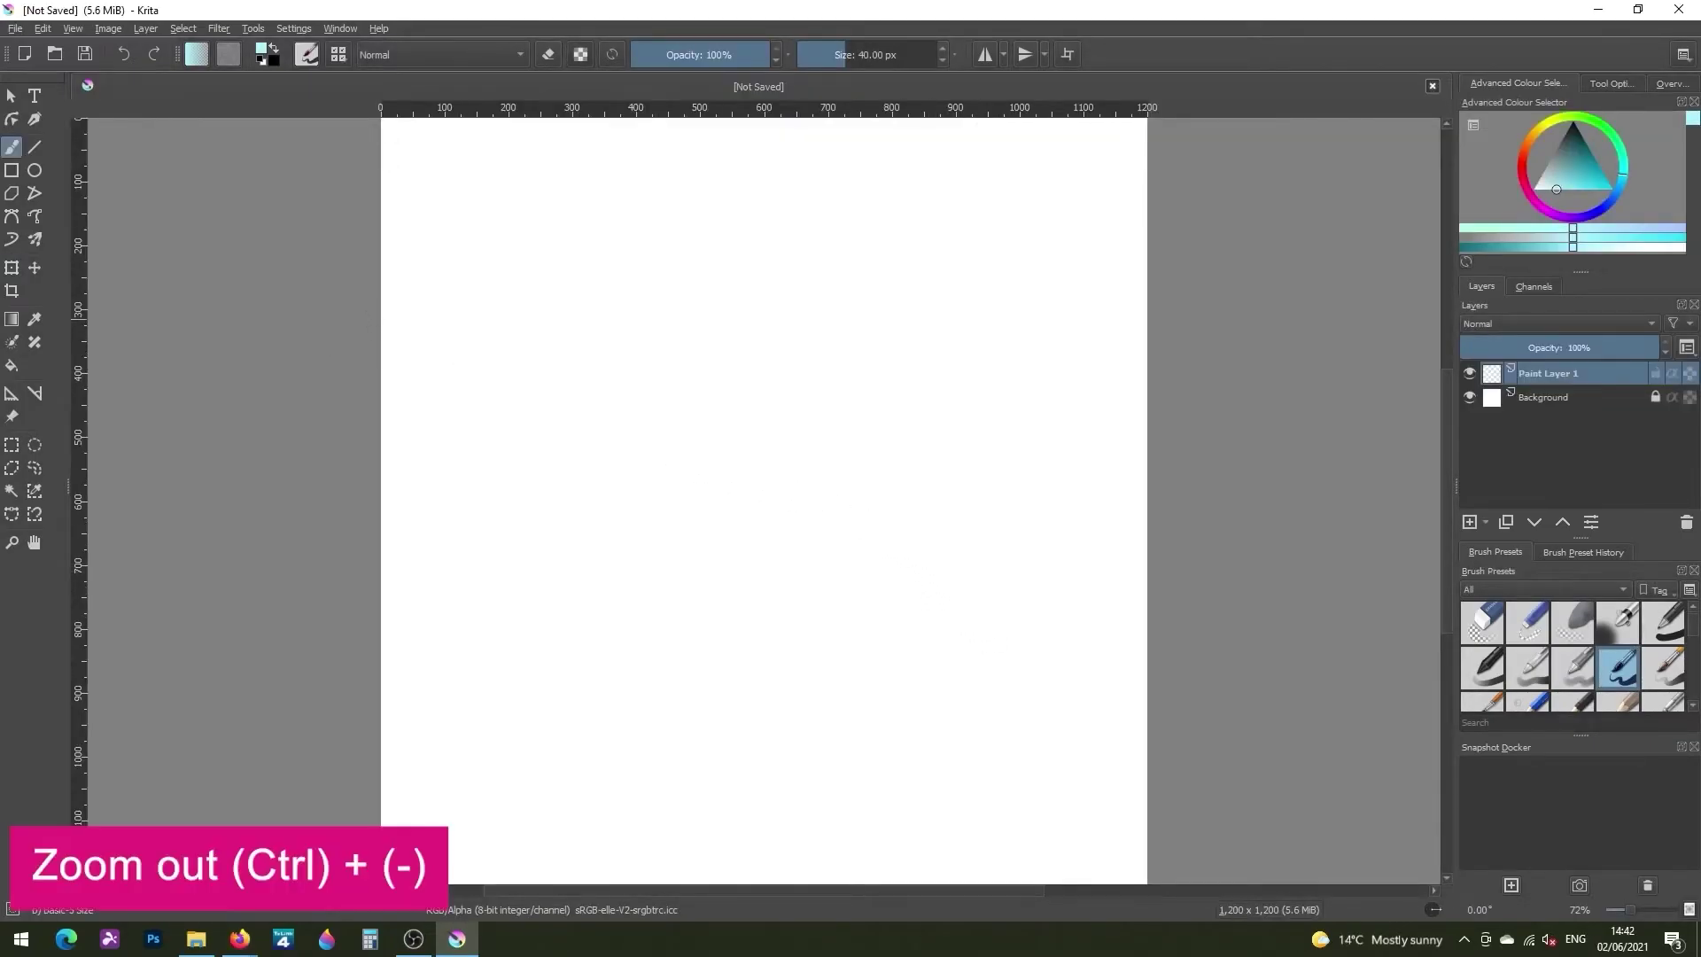
Zoom out to the whole canvas and enable Snap to Guides from View > Snap To
key("ctrl+minus")
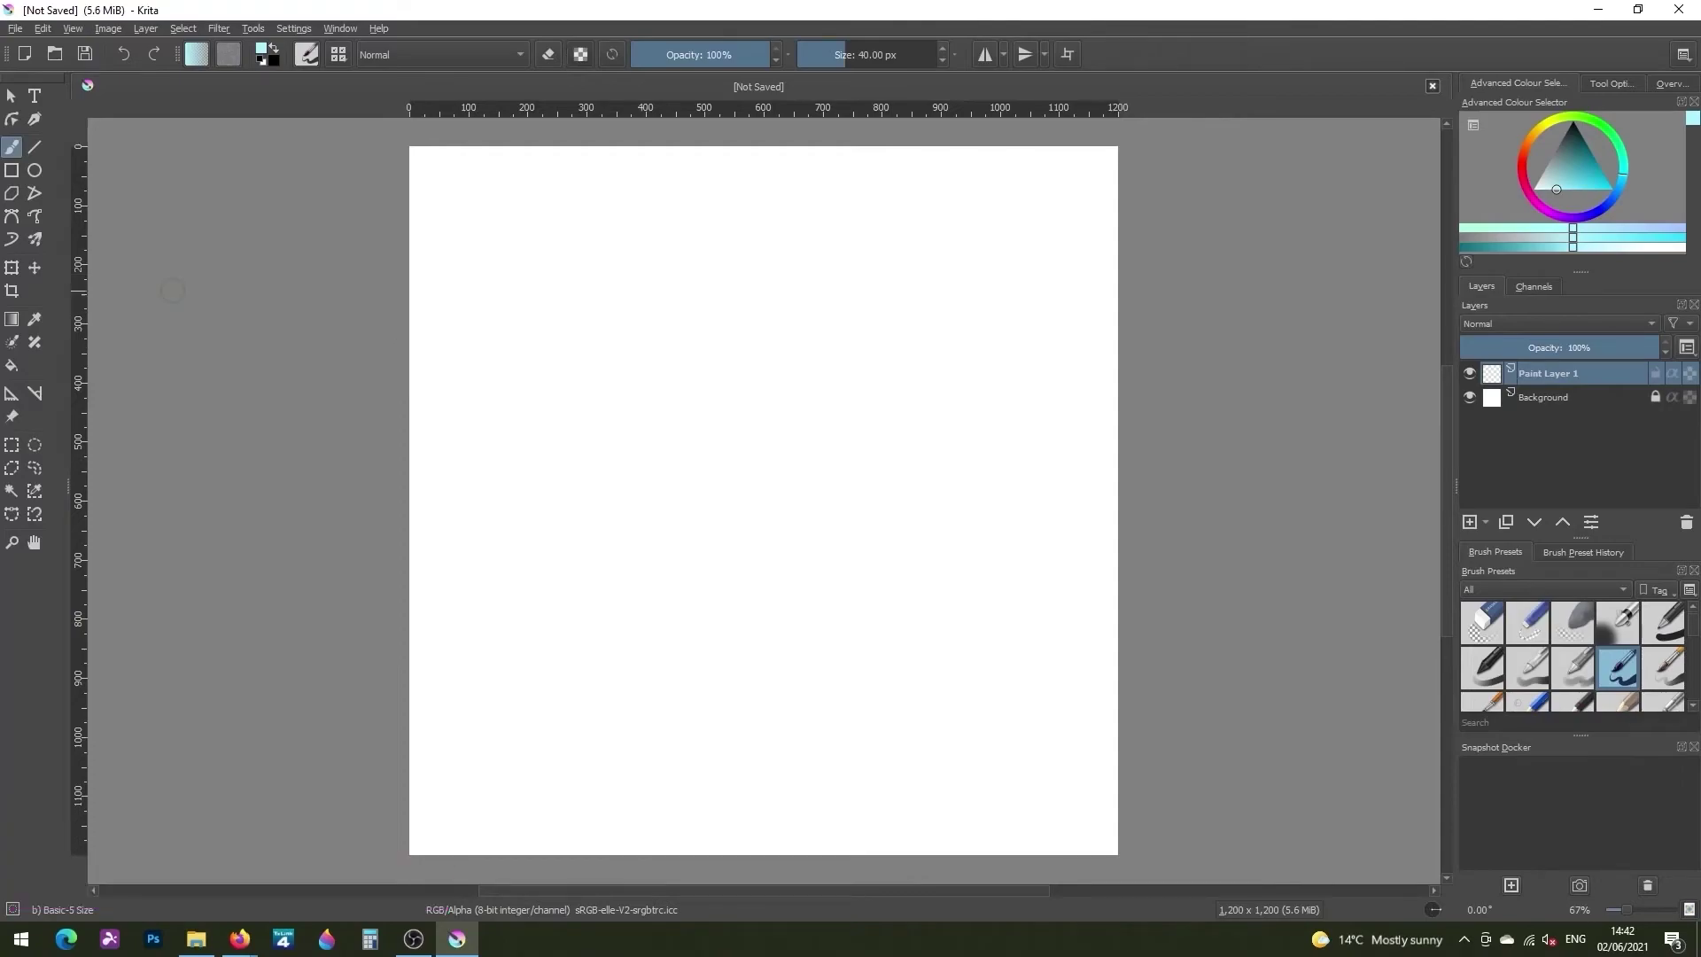
left_click(75, 28)
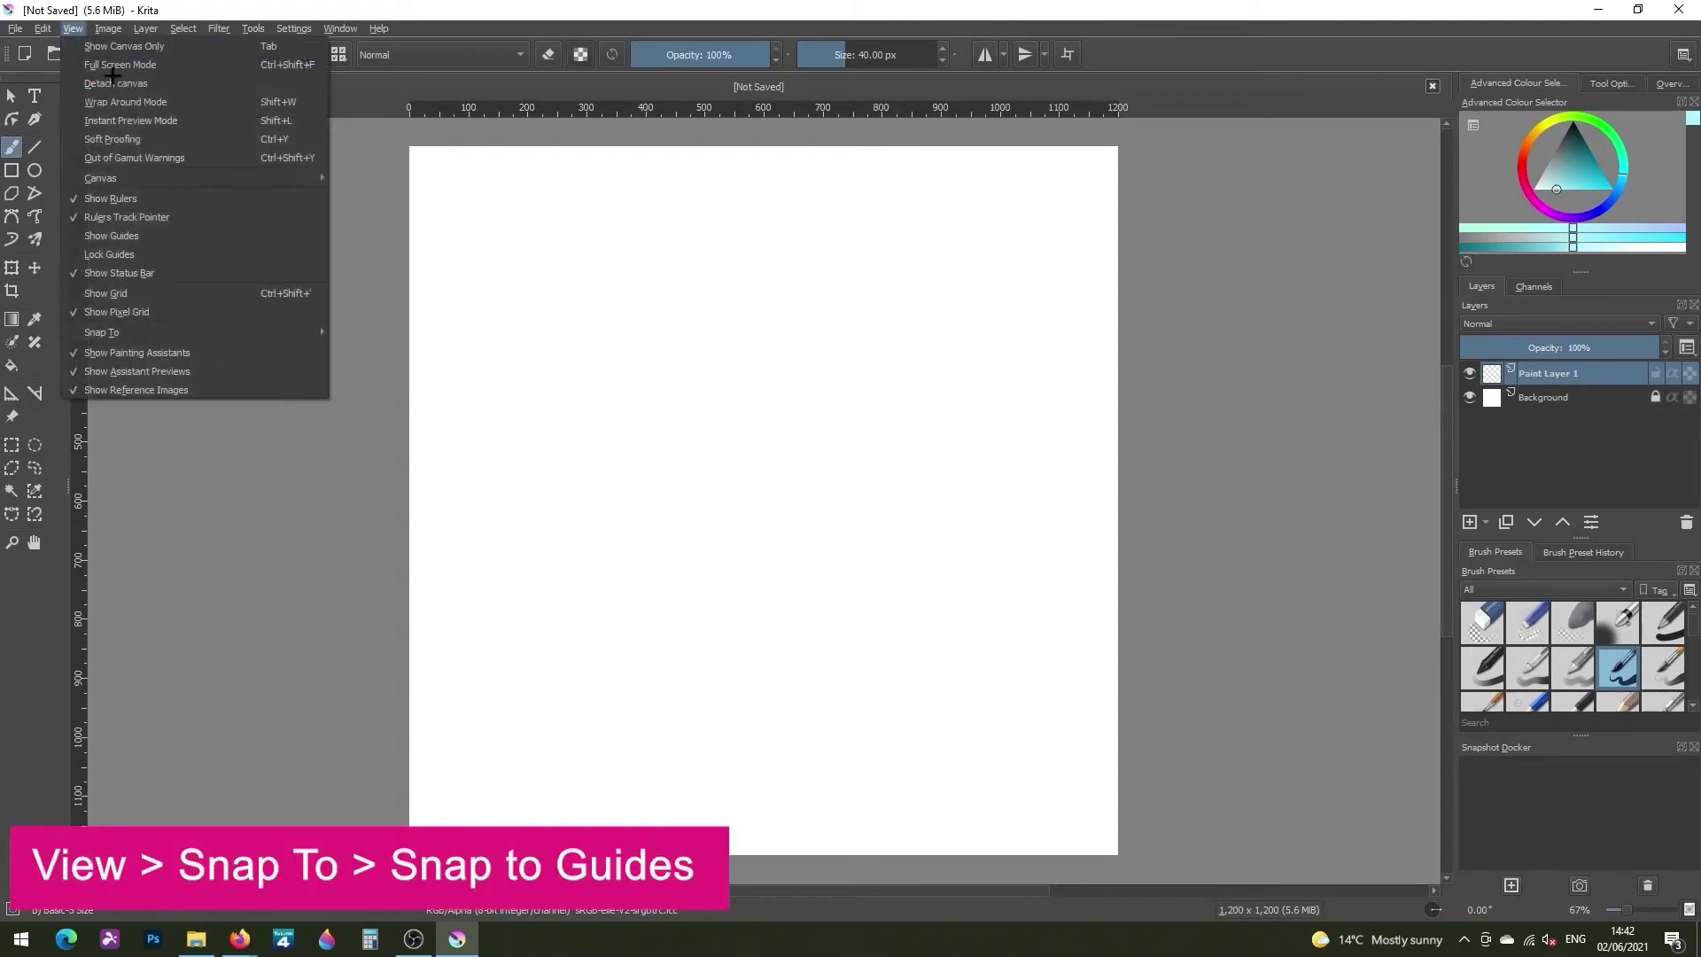
mouse_move(273, 336)
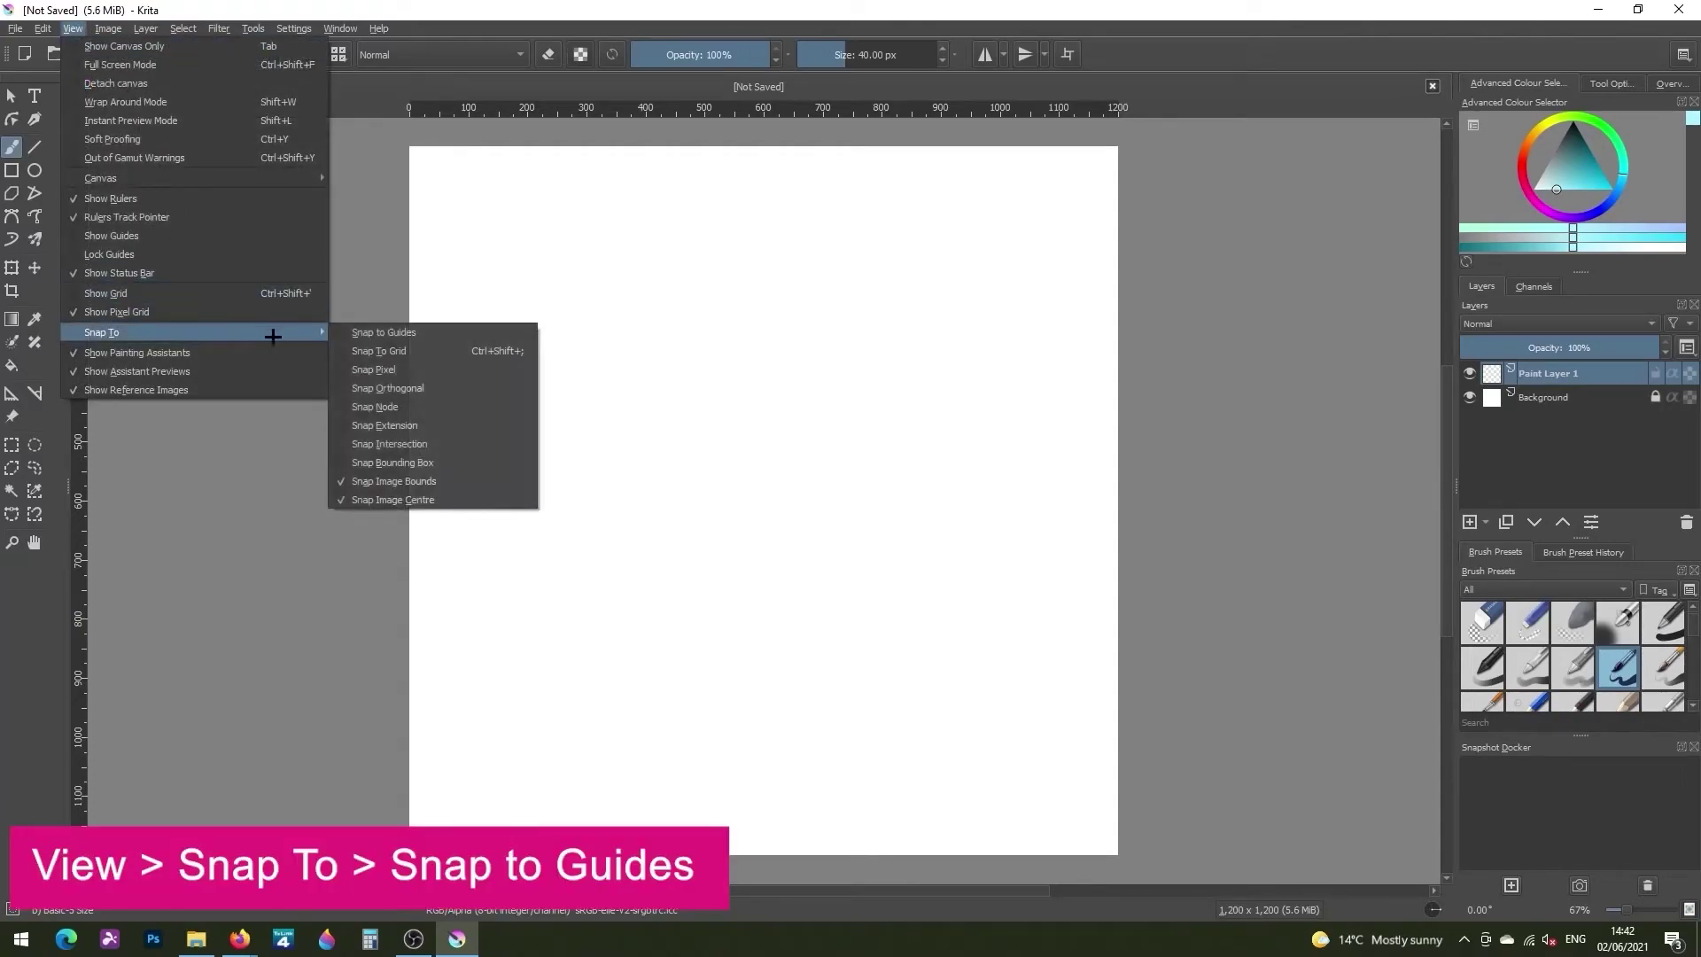
left_click(377, 334)
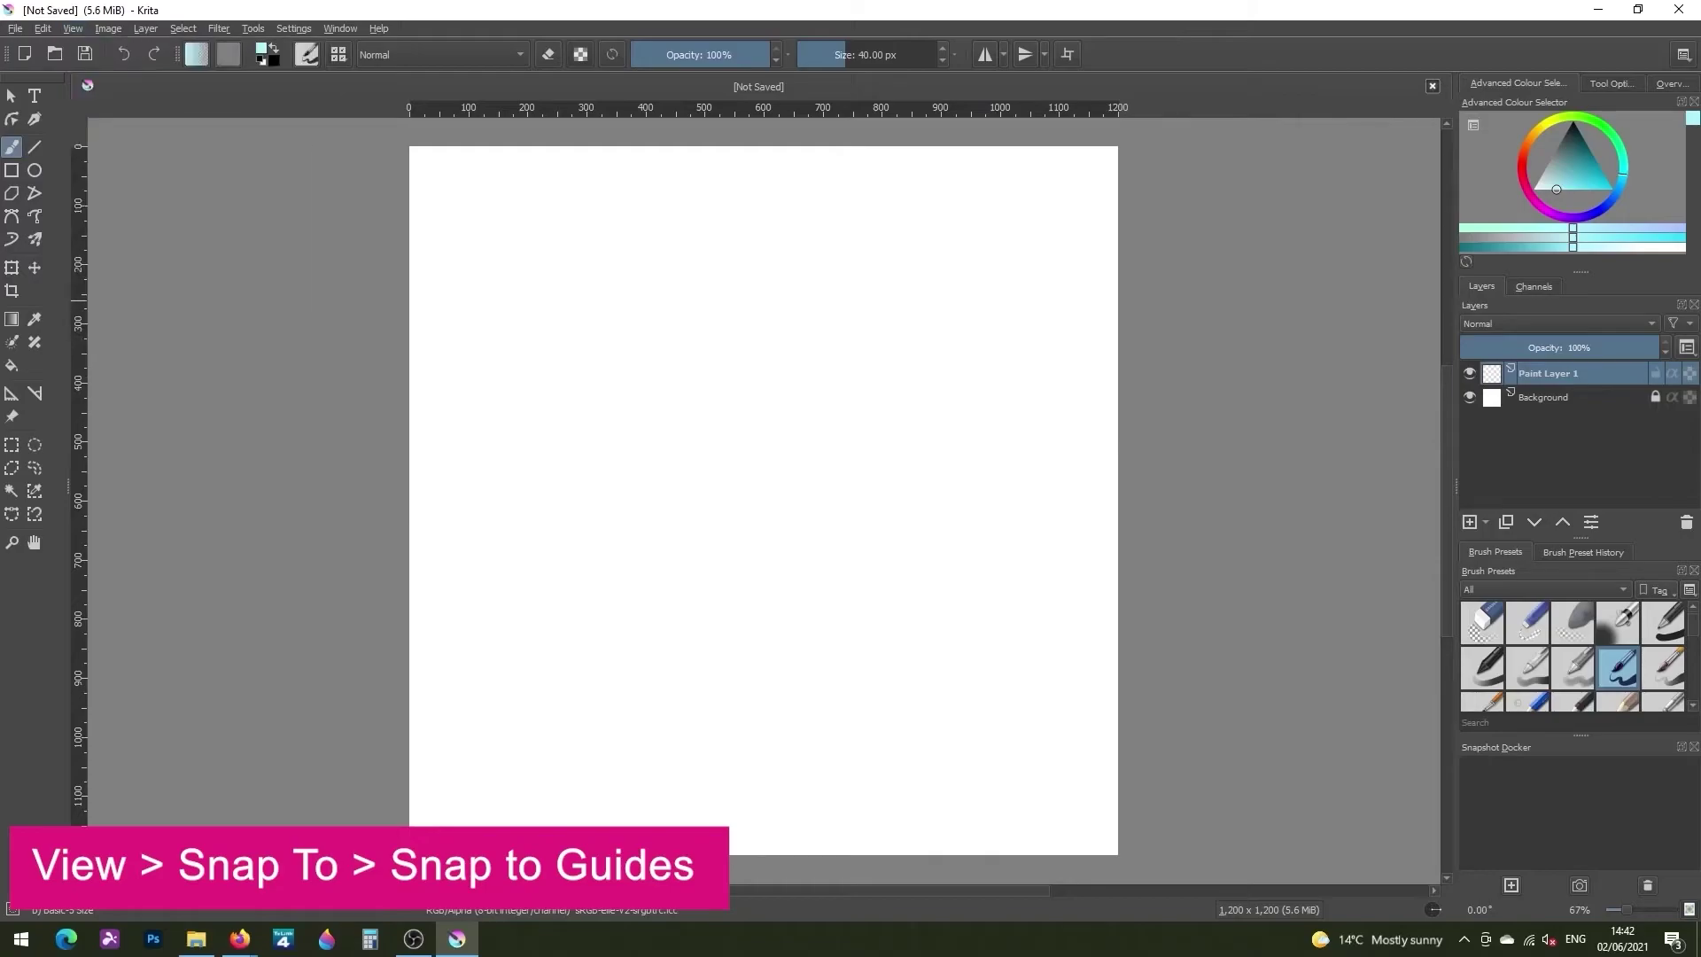
left_click(72, 29)
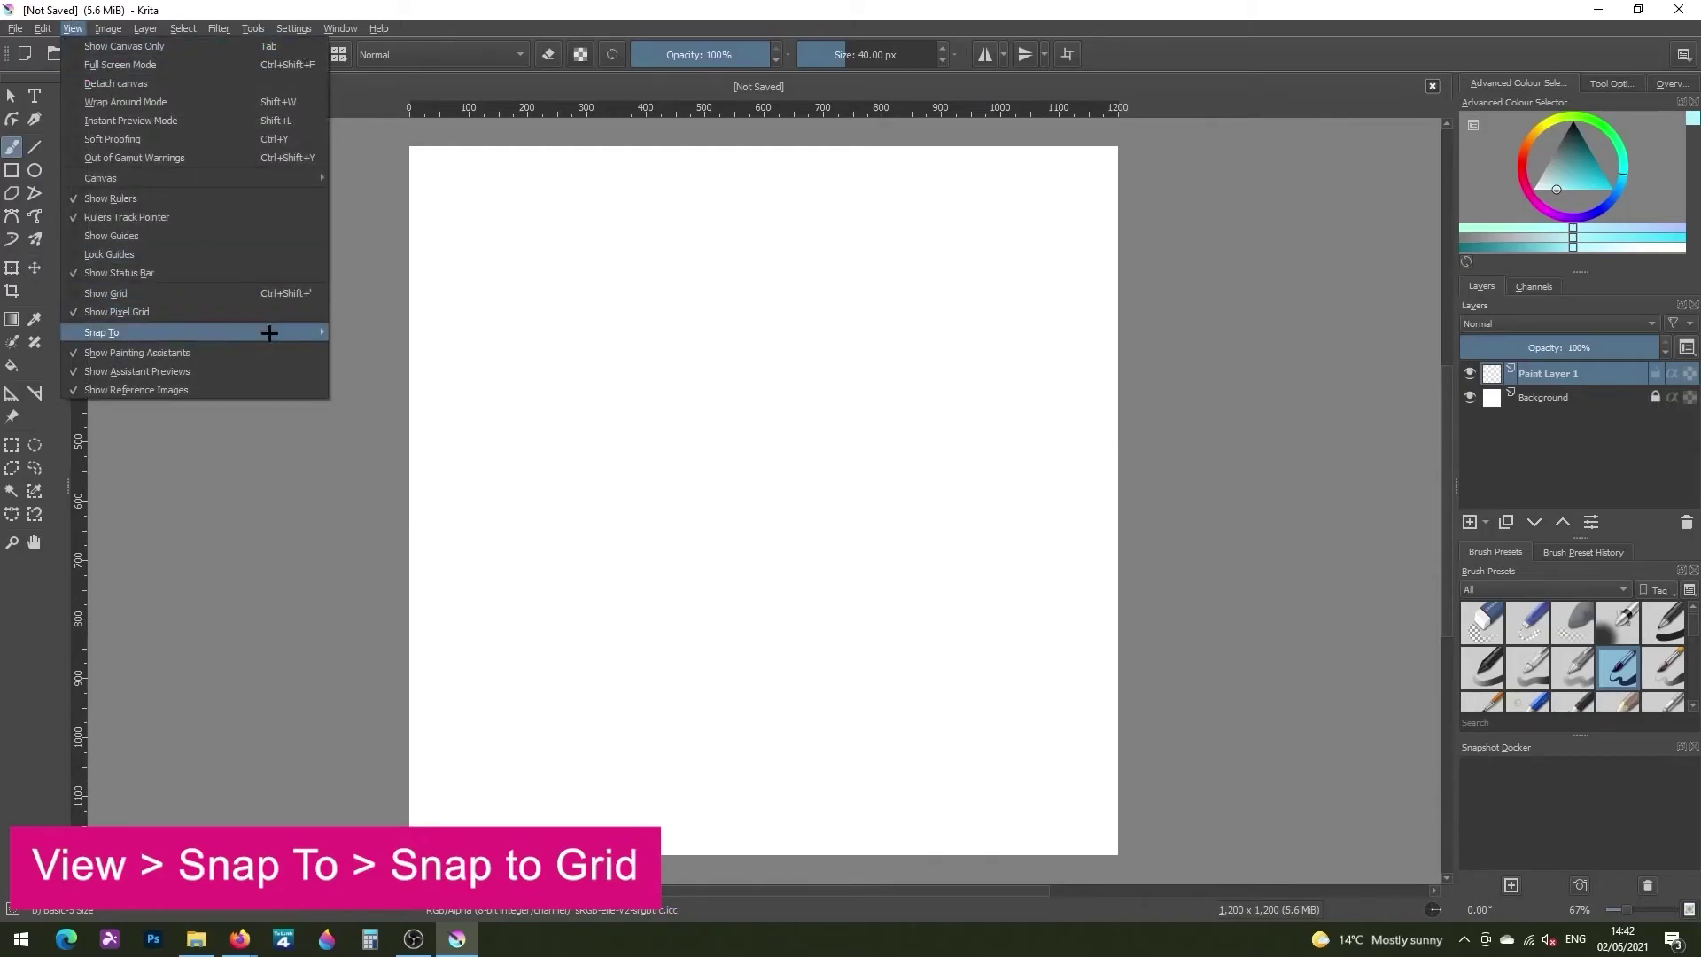
Turn on grid snapping and place vertical and horizontal guides crossing at 600 px
mouse_move(270, 333)
left_click(384, 353)
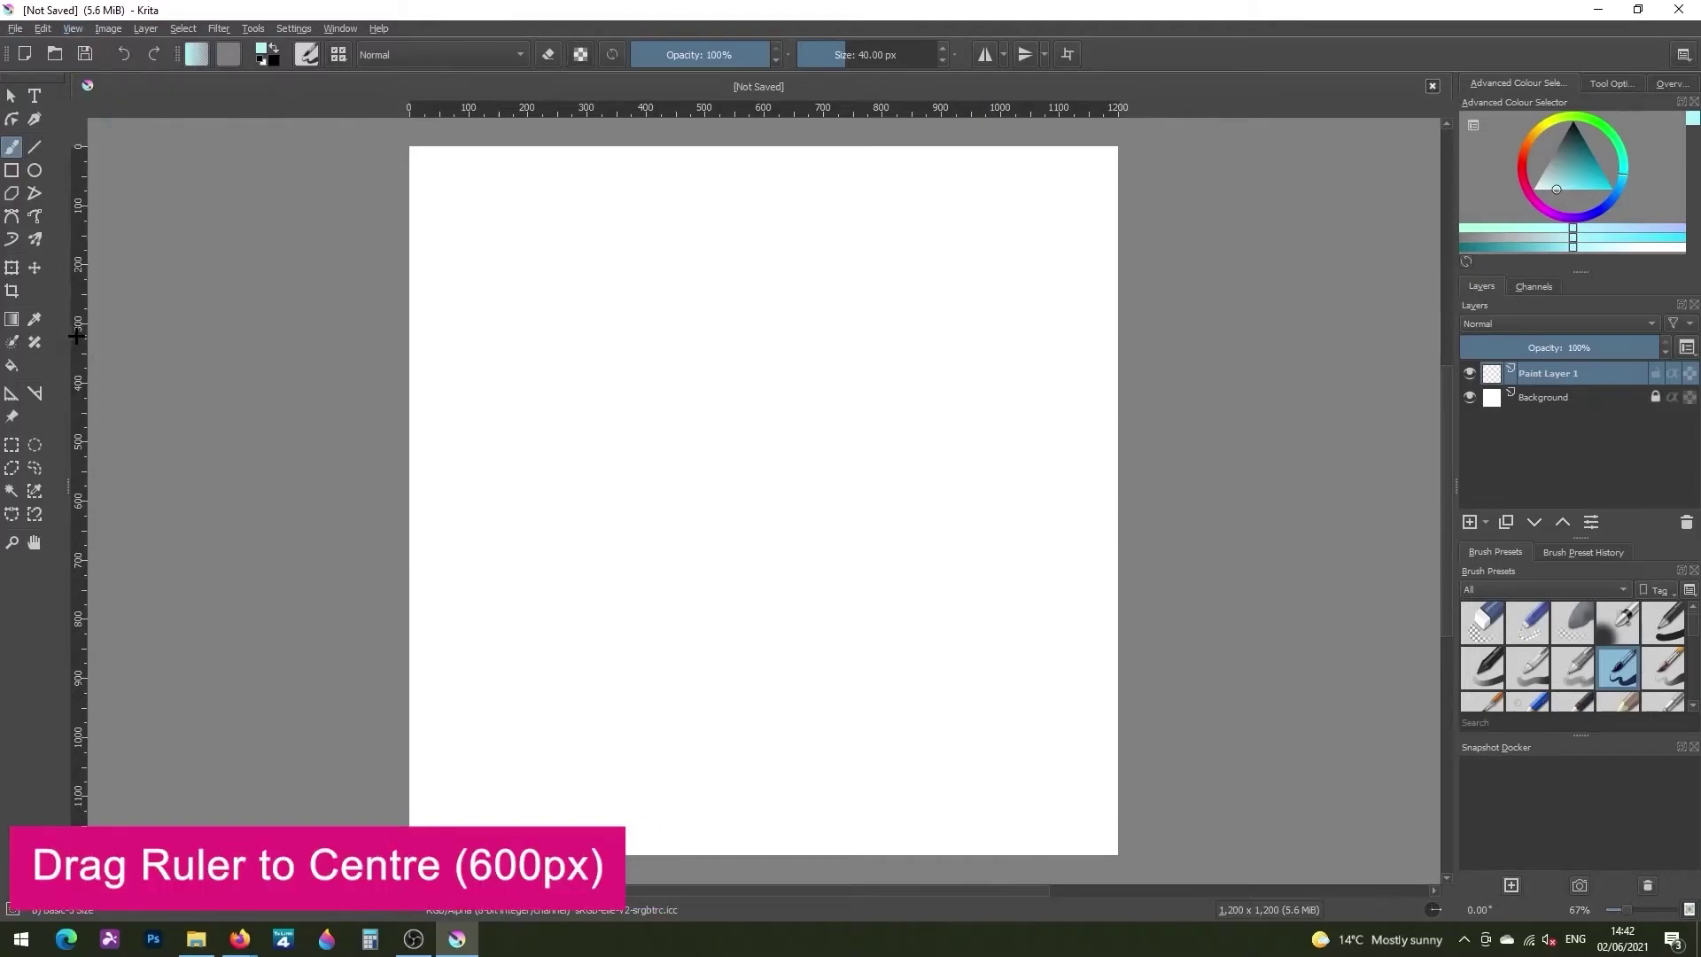
mouse_move(75, 335)
left_mouse_down()
mouse_move(797, 285)
mouse_move(767, 275)
left_mouse_up()
left_click_drag(691, 101, 679, 514)
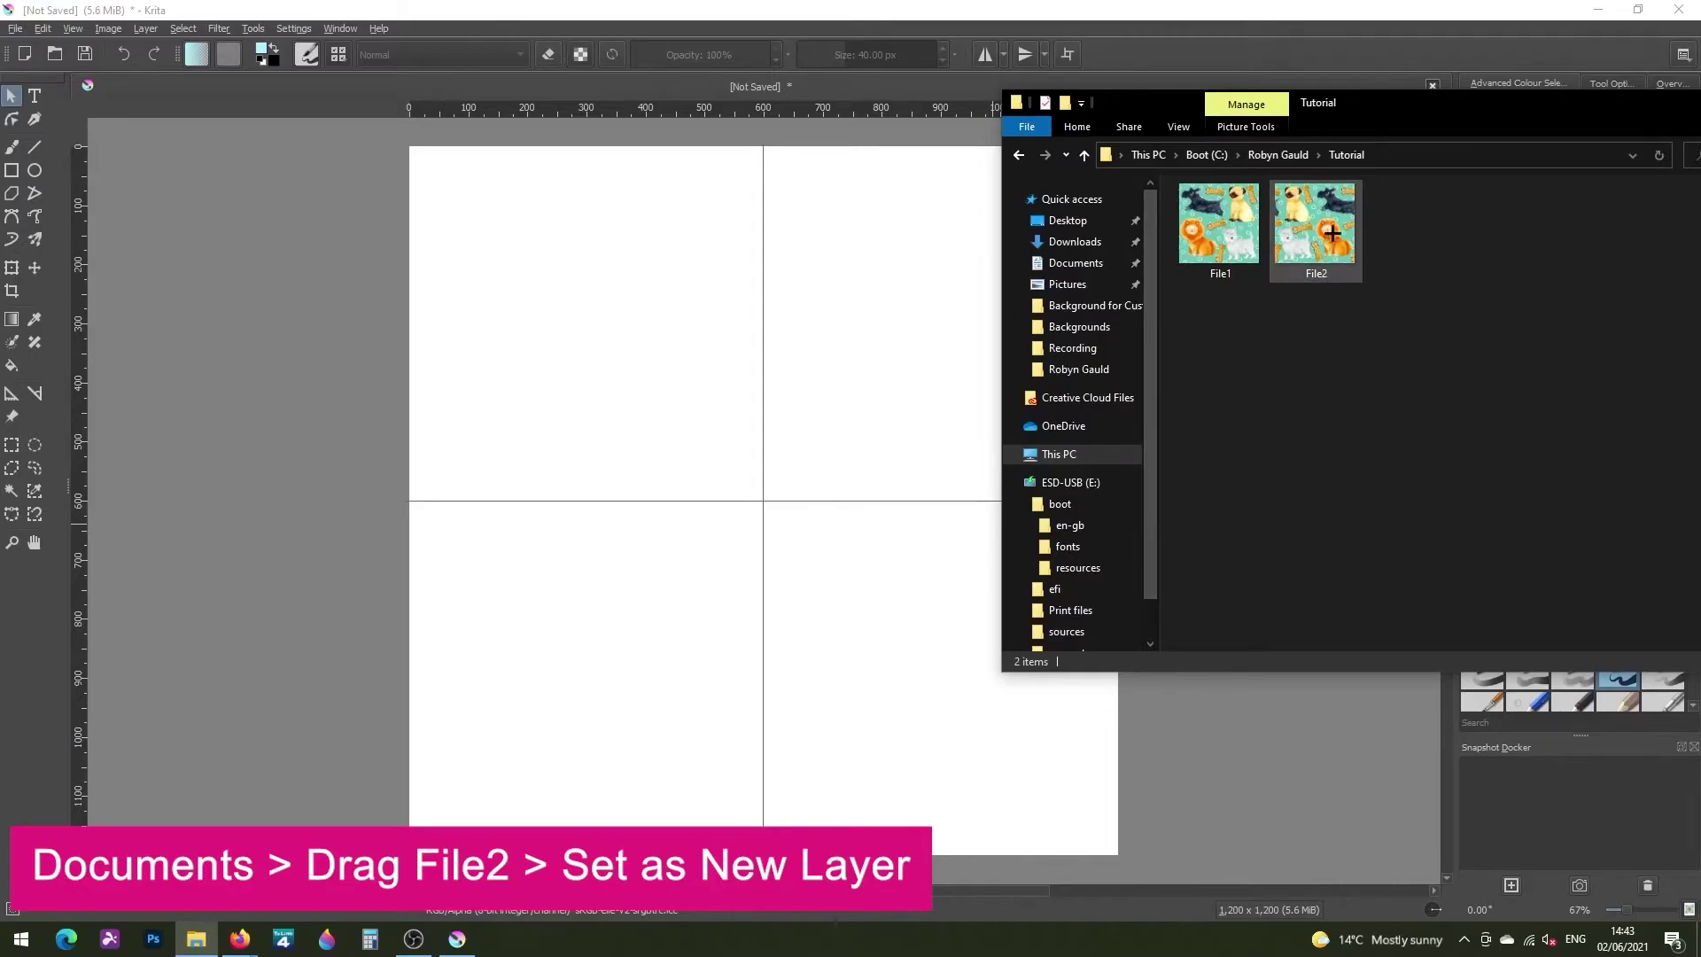
Insert File2 as a new layer and shift it up into the top half
left_click_drag(1331, 233, 815, 443)
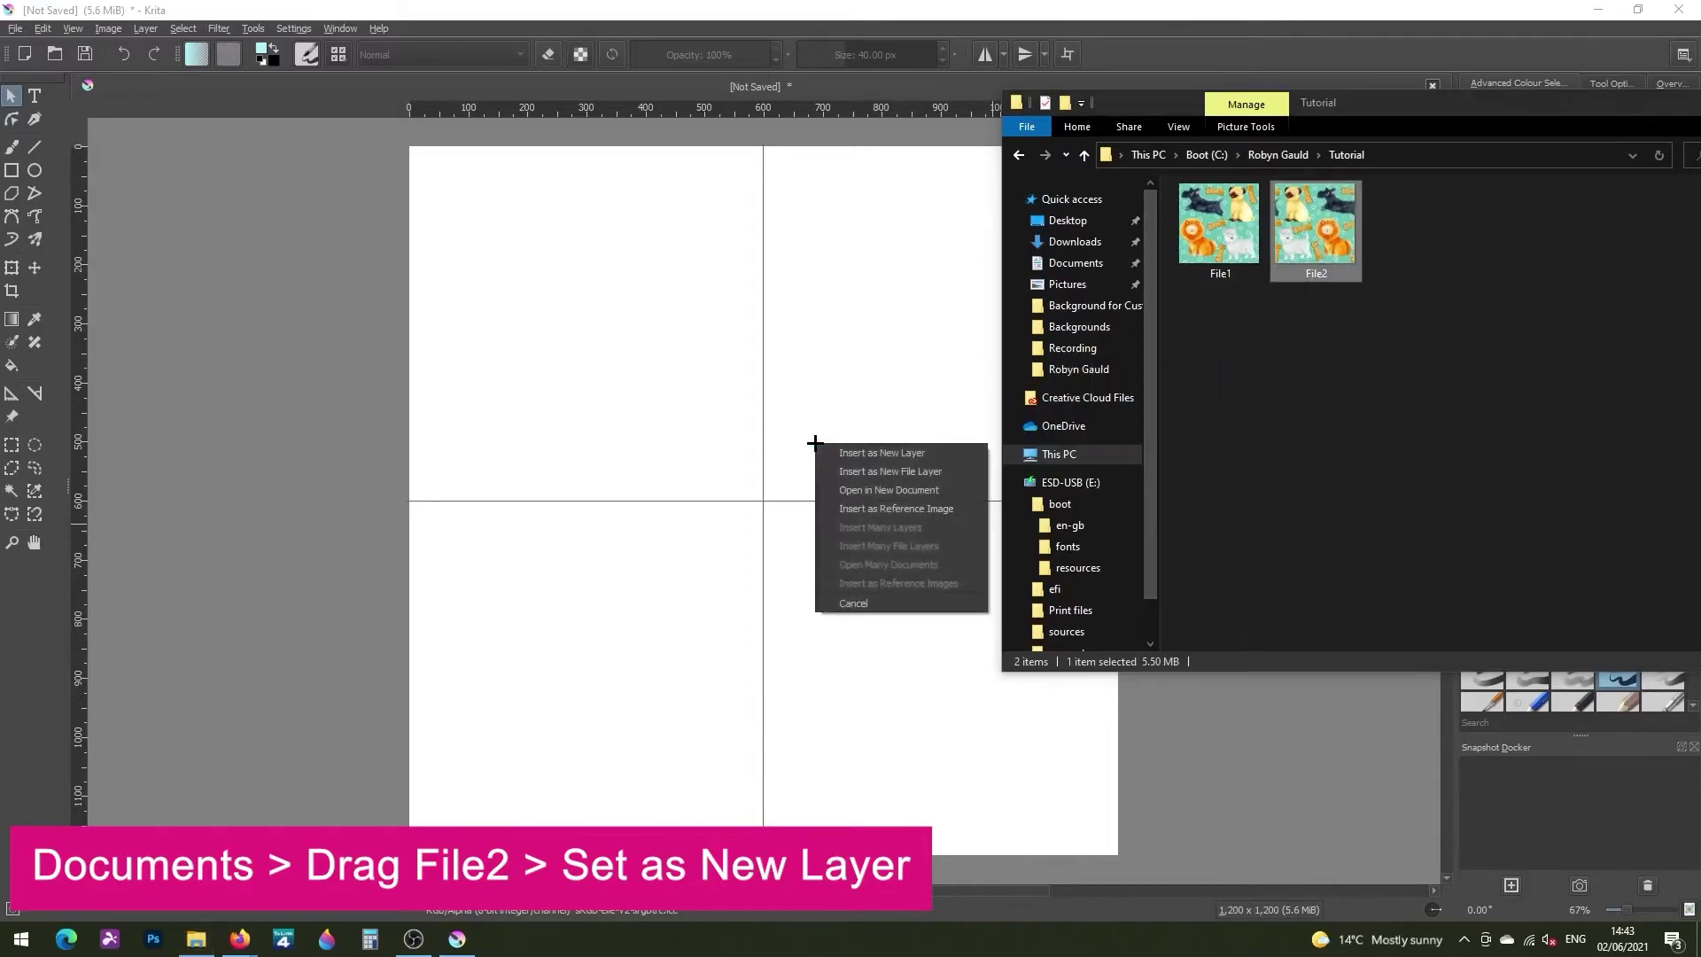
left_click(960, 453)
left_click(35, 268)
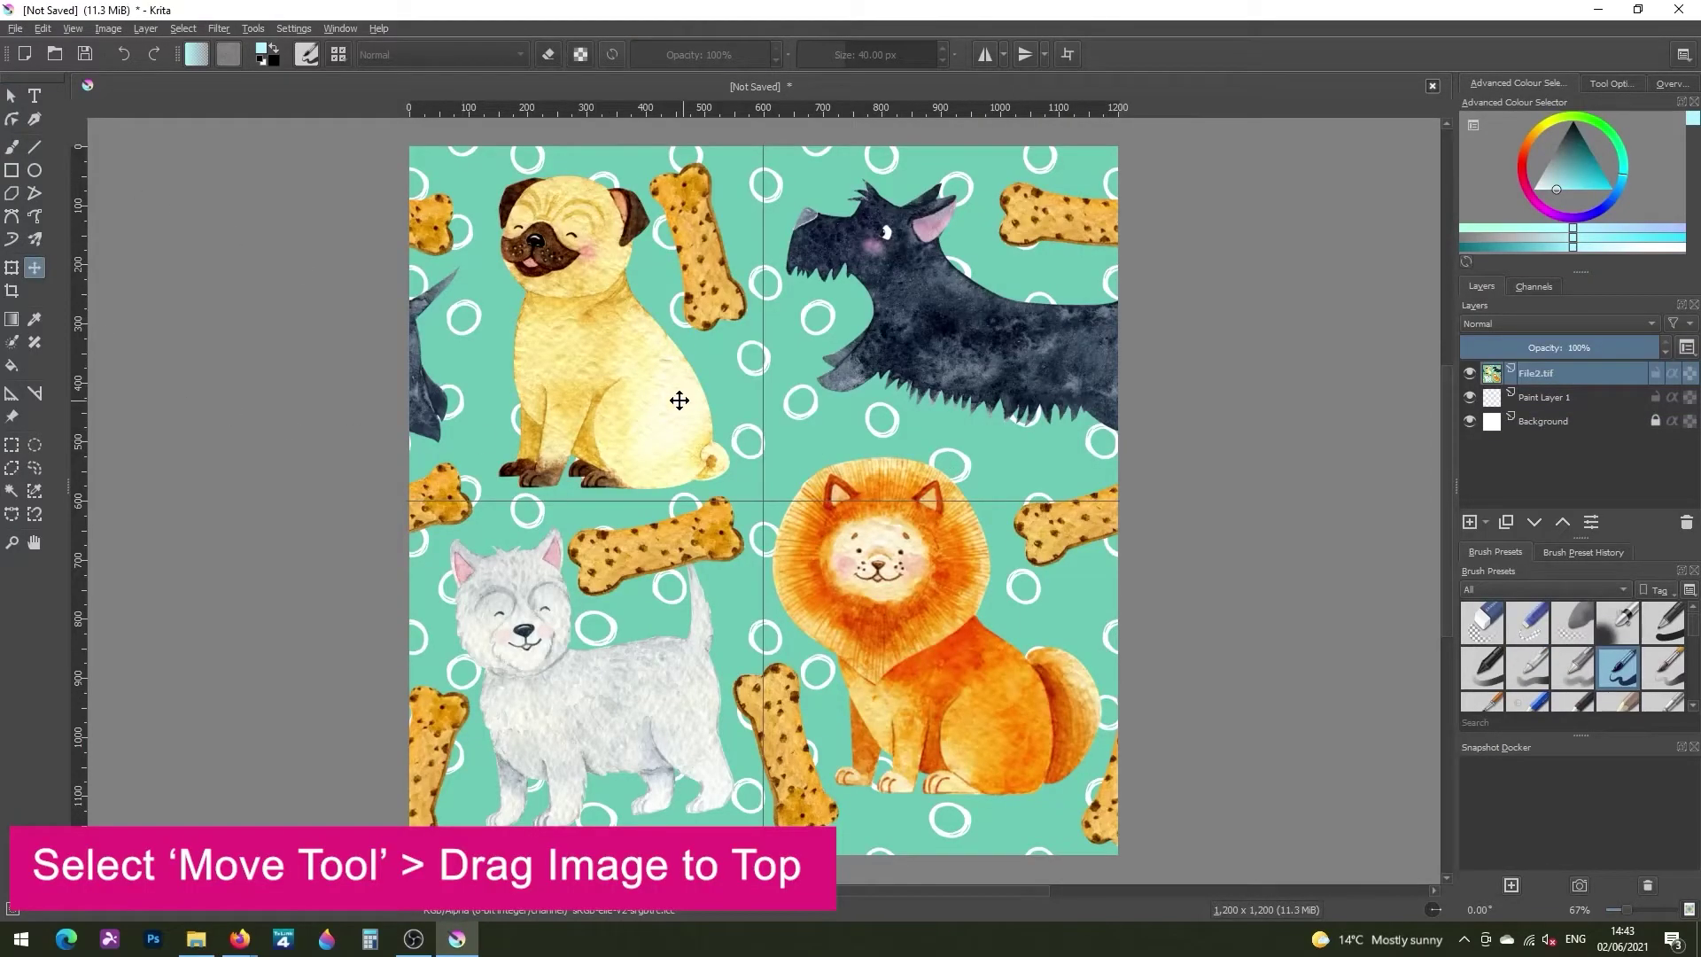
left_click_drag(869, 593, 885, 273)
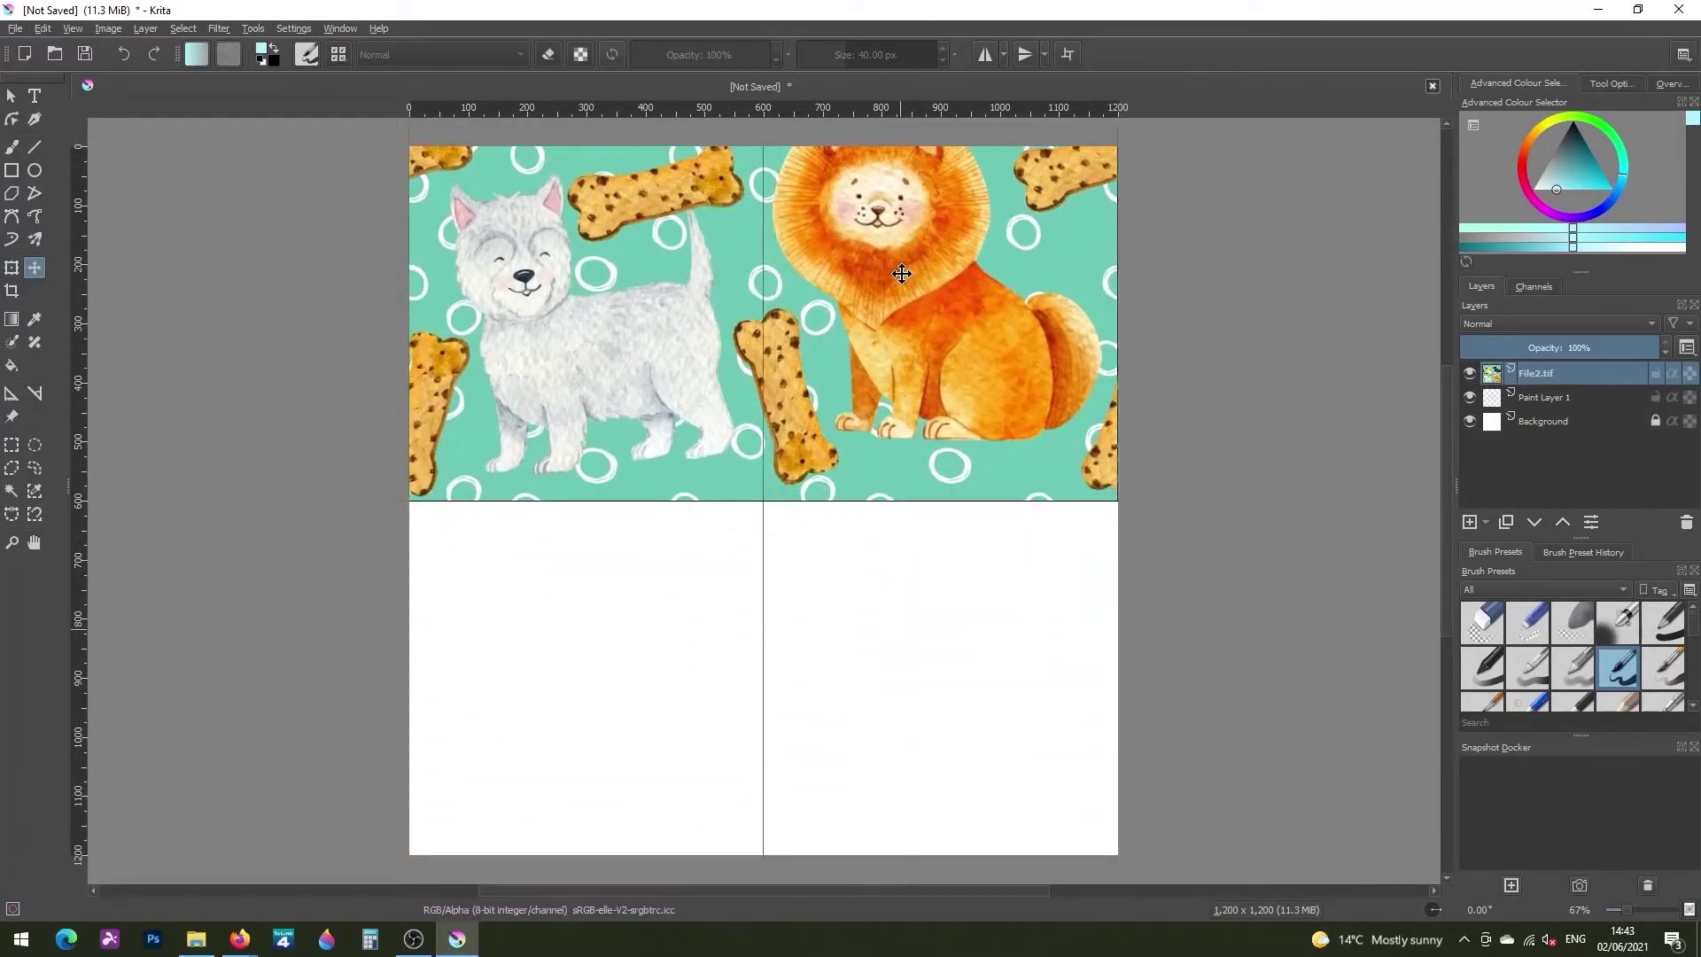
Copy and paste the File2 layer, moving the copy into the bottom half
right_click(1577, 390)
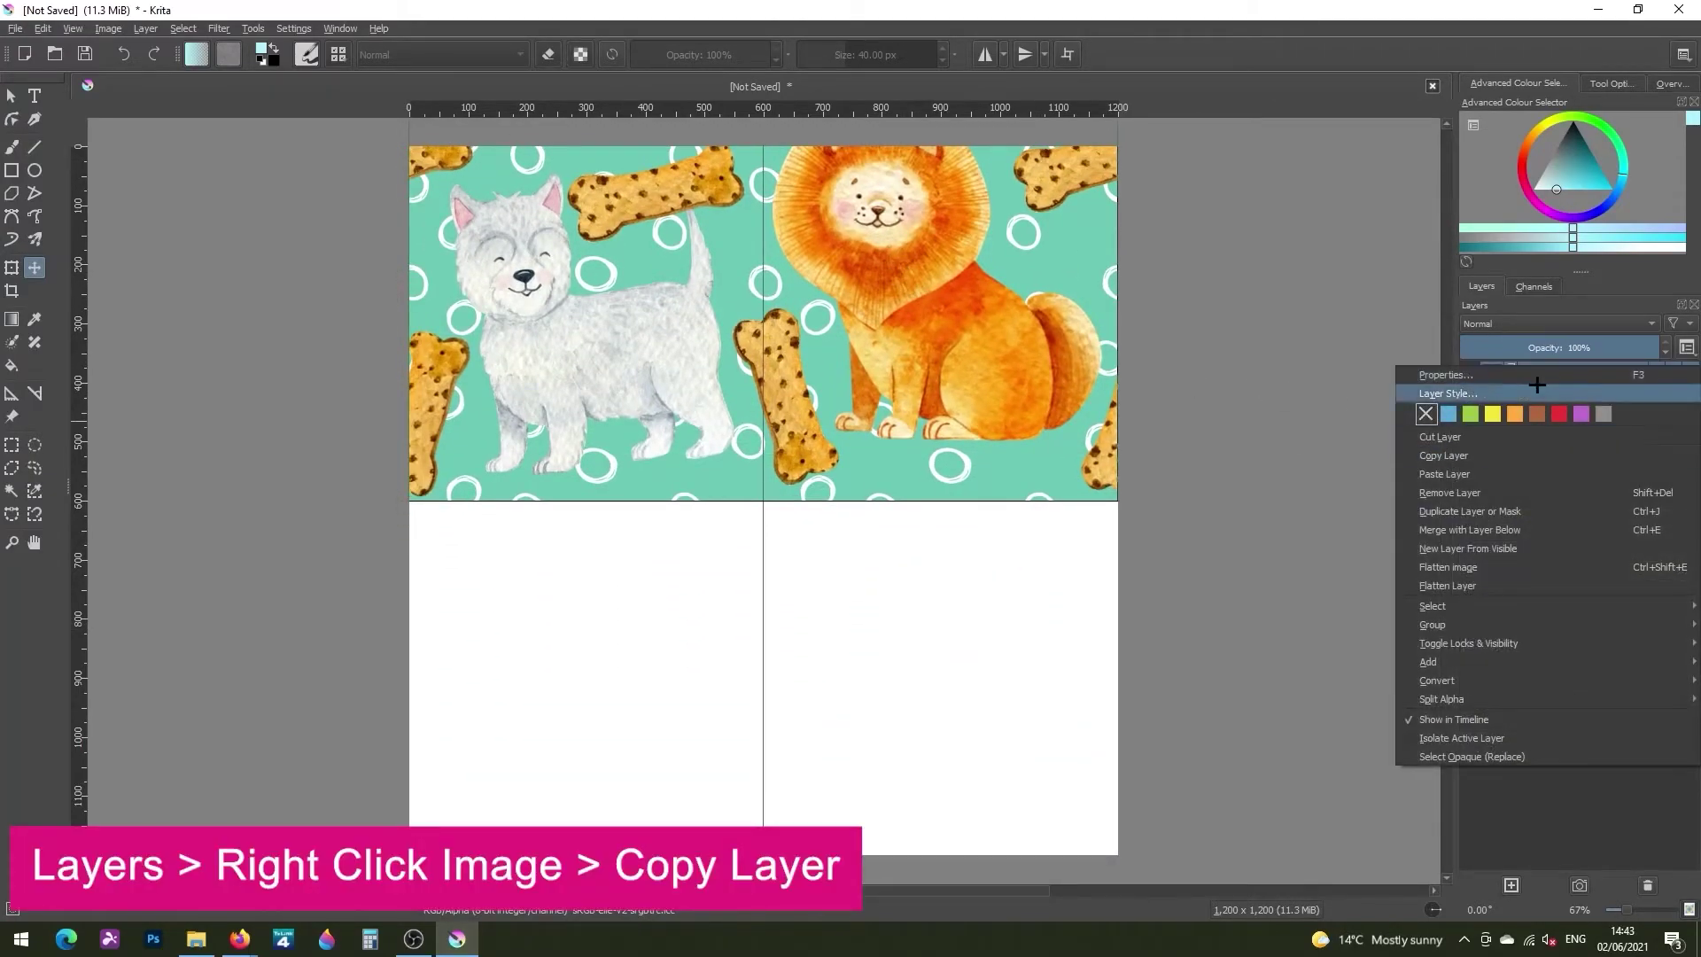
left_click(1492, 453)
right_click(1573, 381)
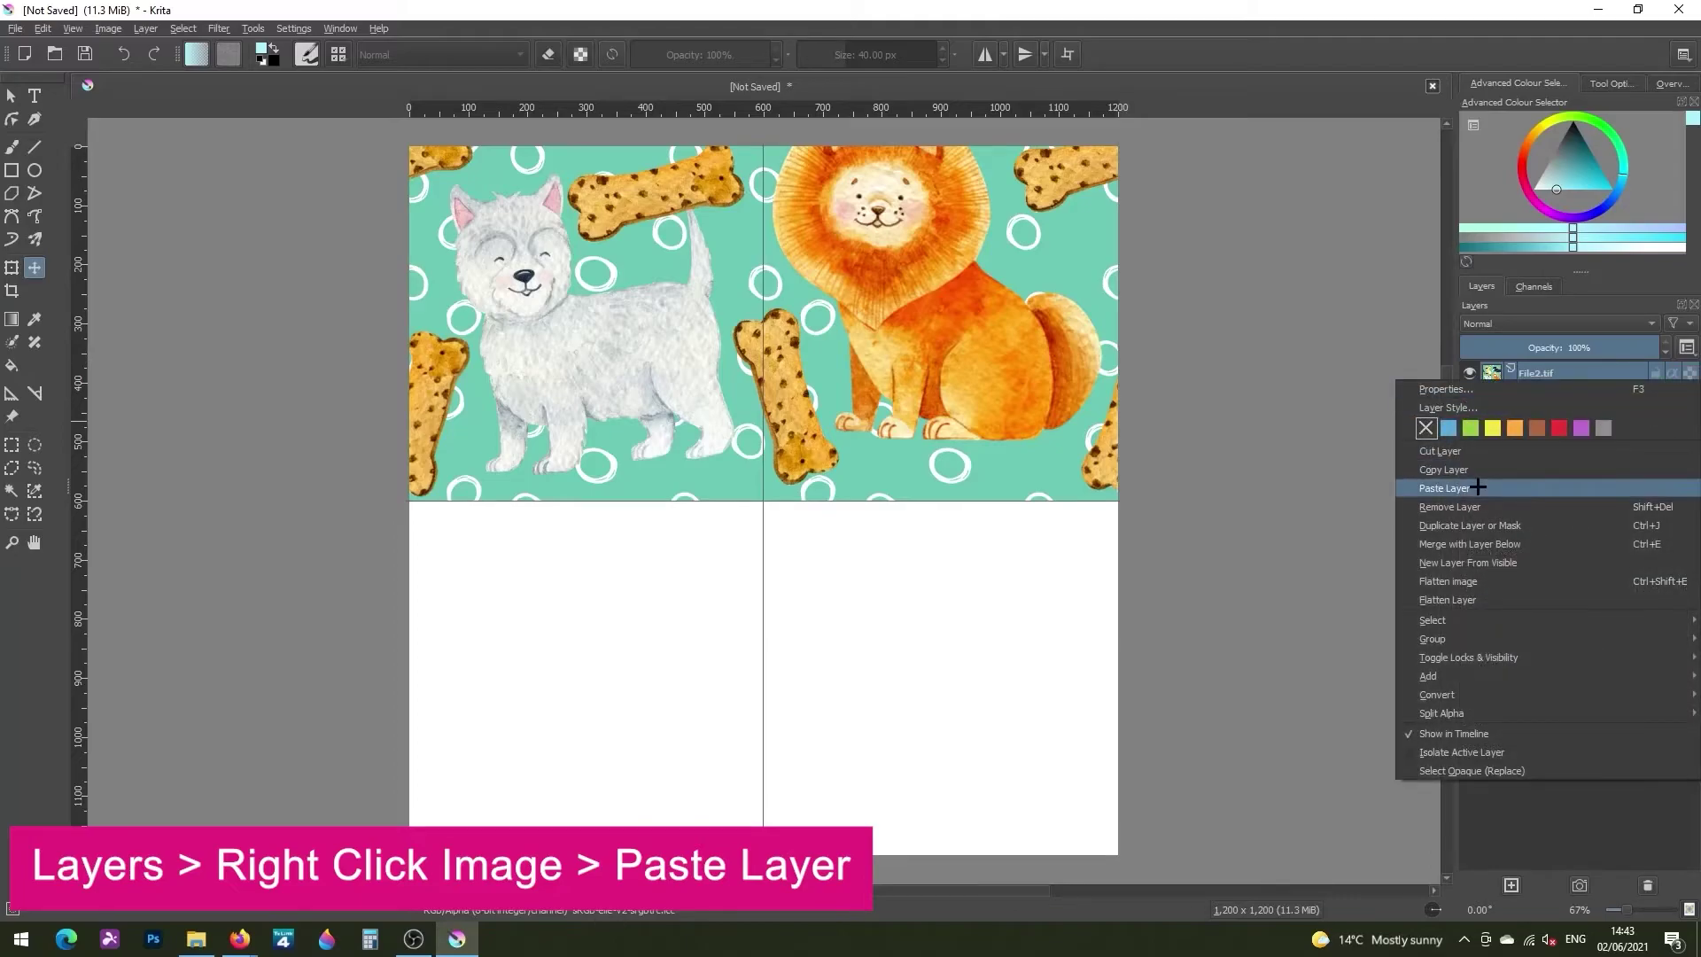
left_click(1476, 487)
left_click_drag(965, 216, 953, 545)
left_click_drag(922, 227, 941, 602)
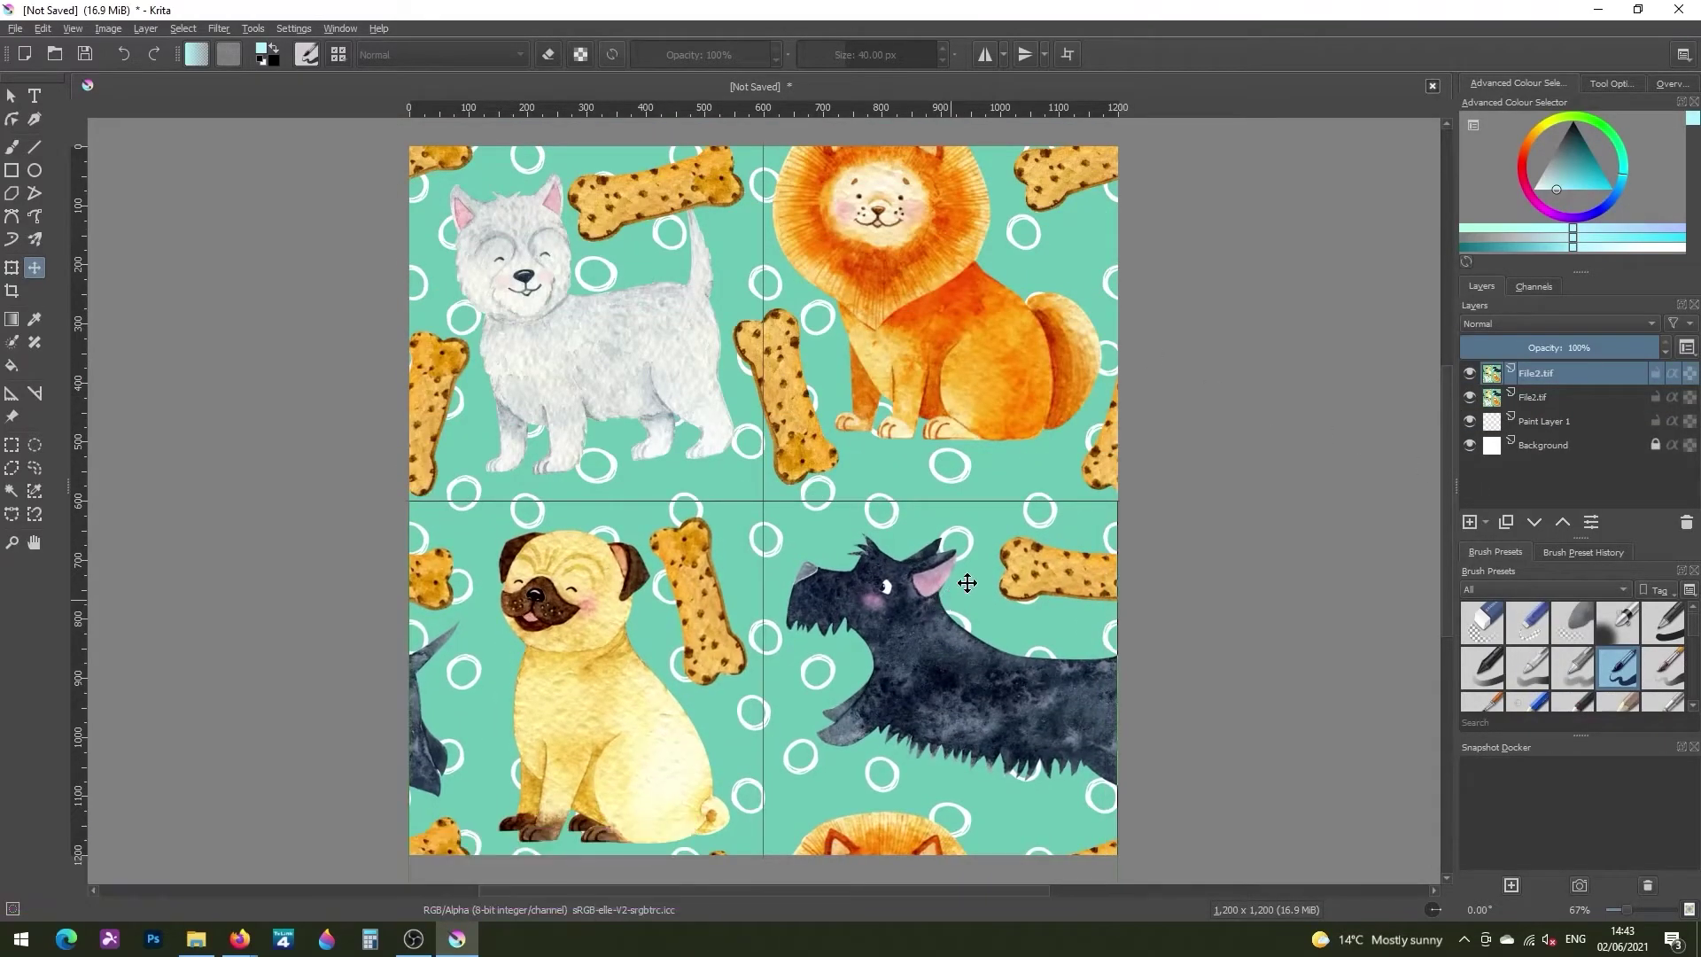
Flatten the image and save it as File3 in TIFF format
left_click(146, 29)
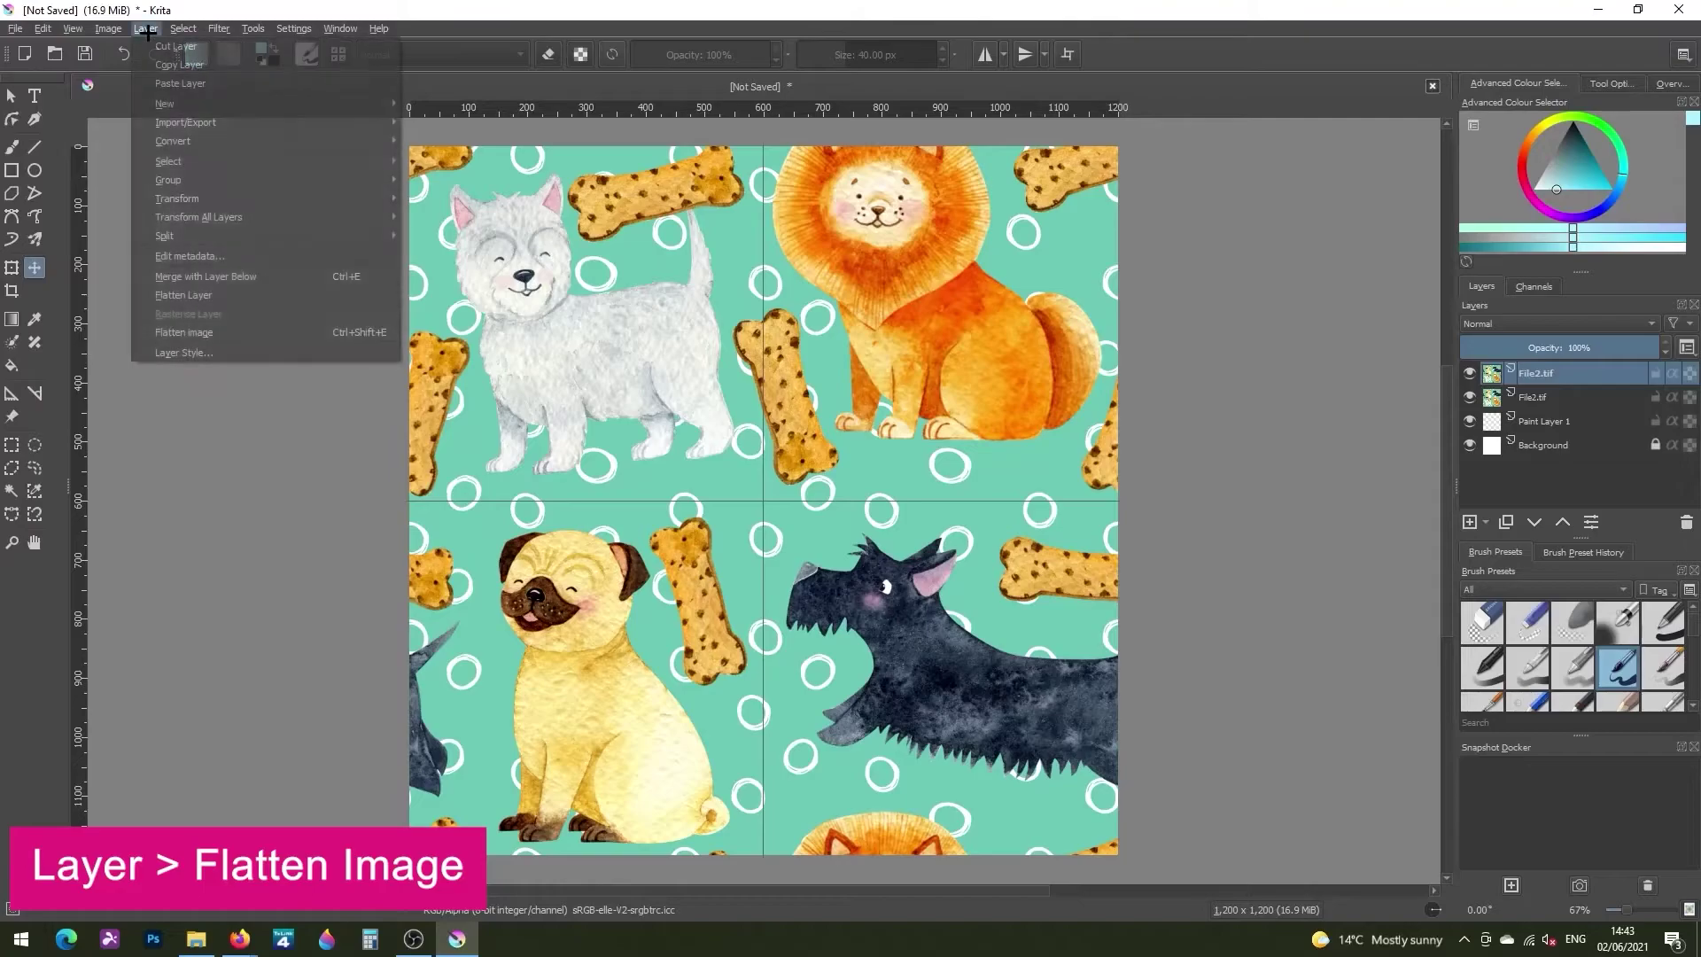
left_click(278, 335)
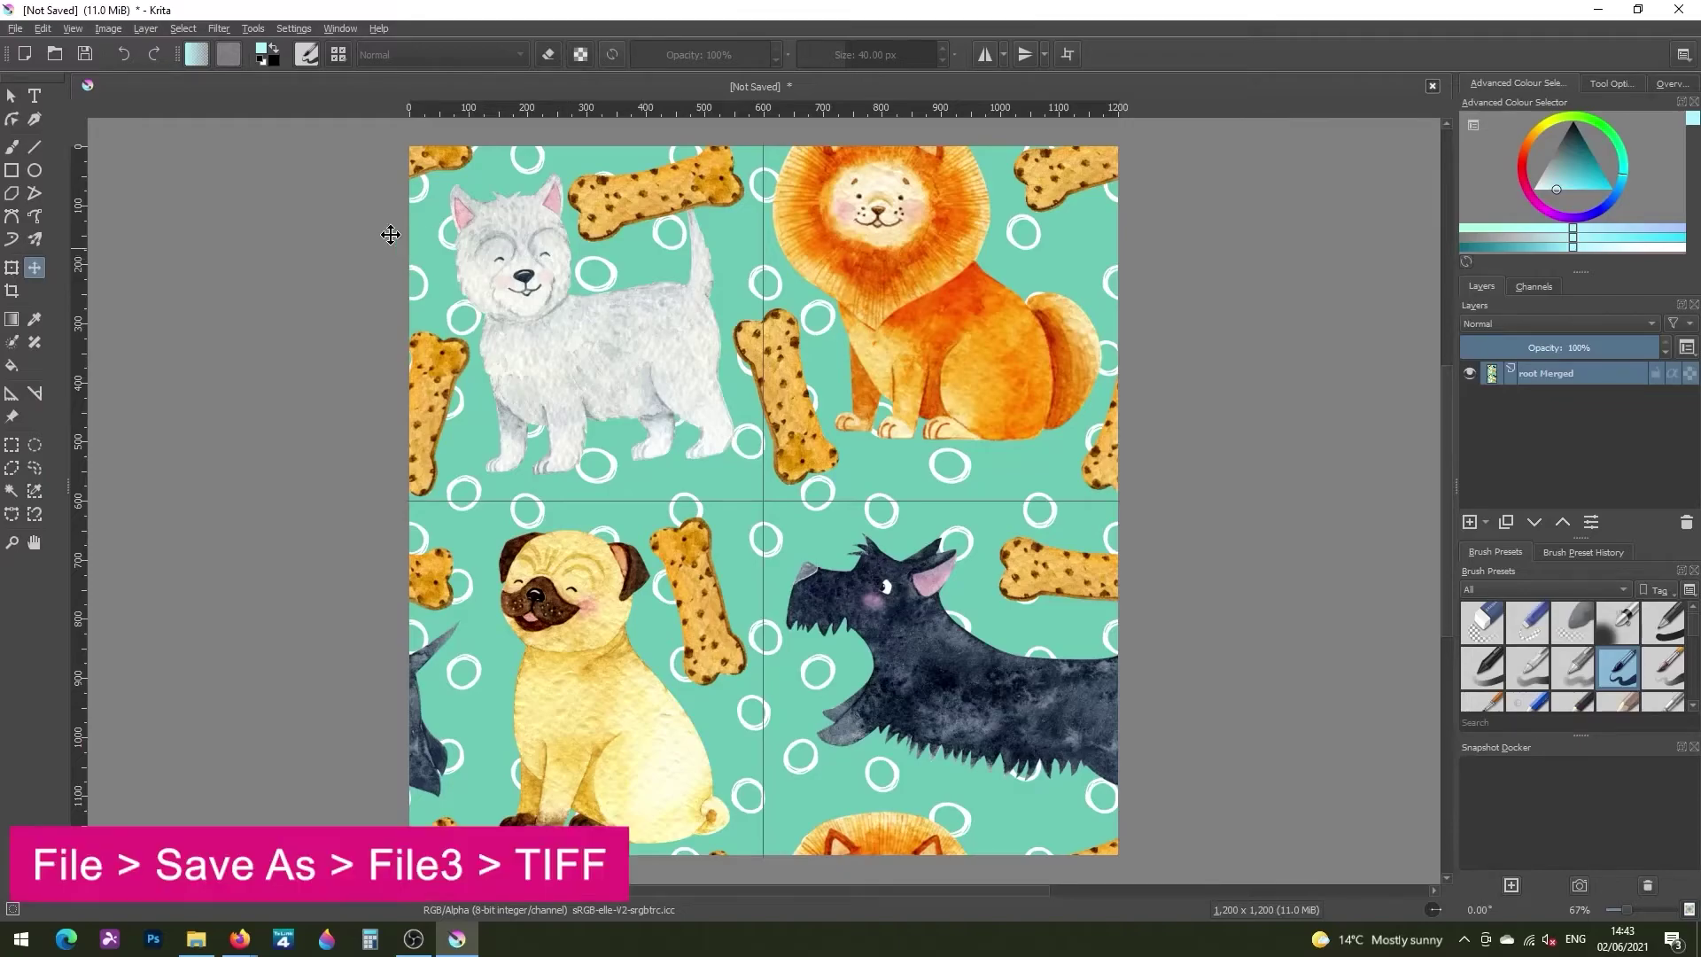
left_click(12, 28)
left_click(71, 123)
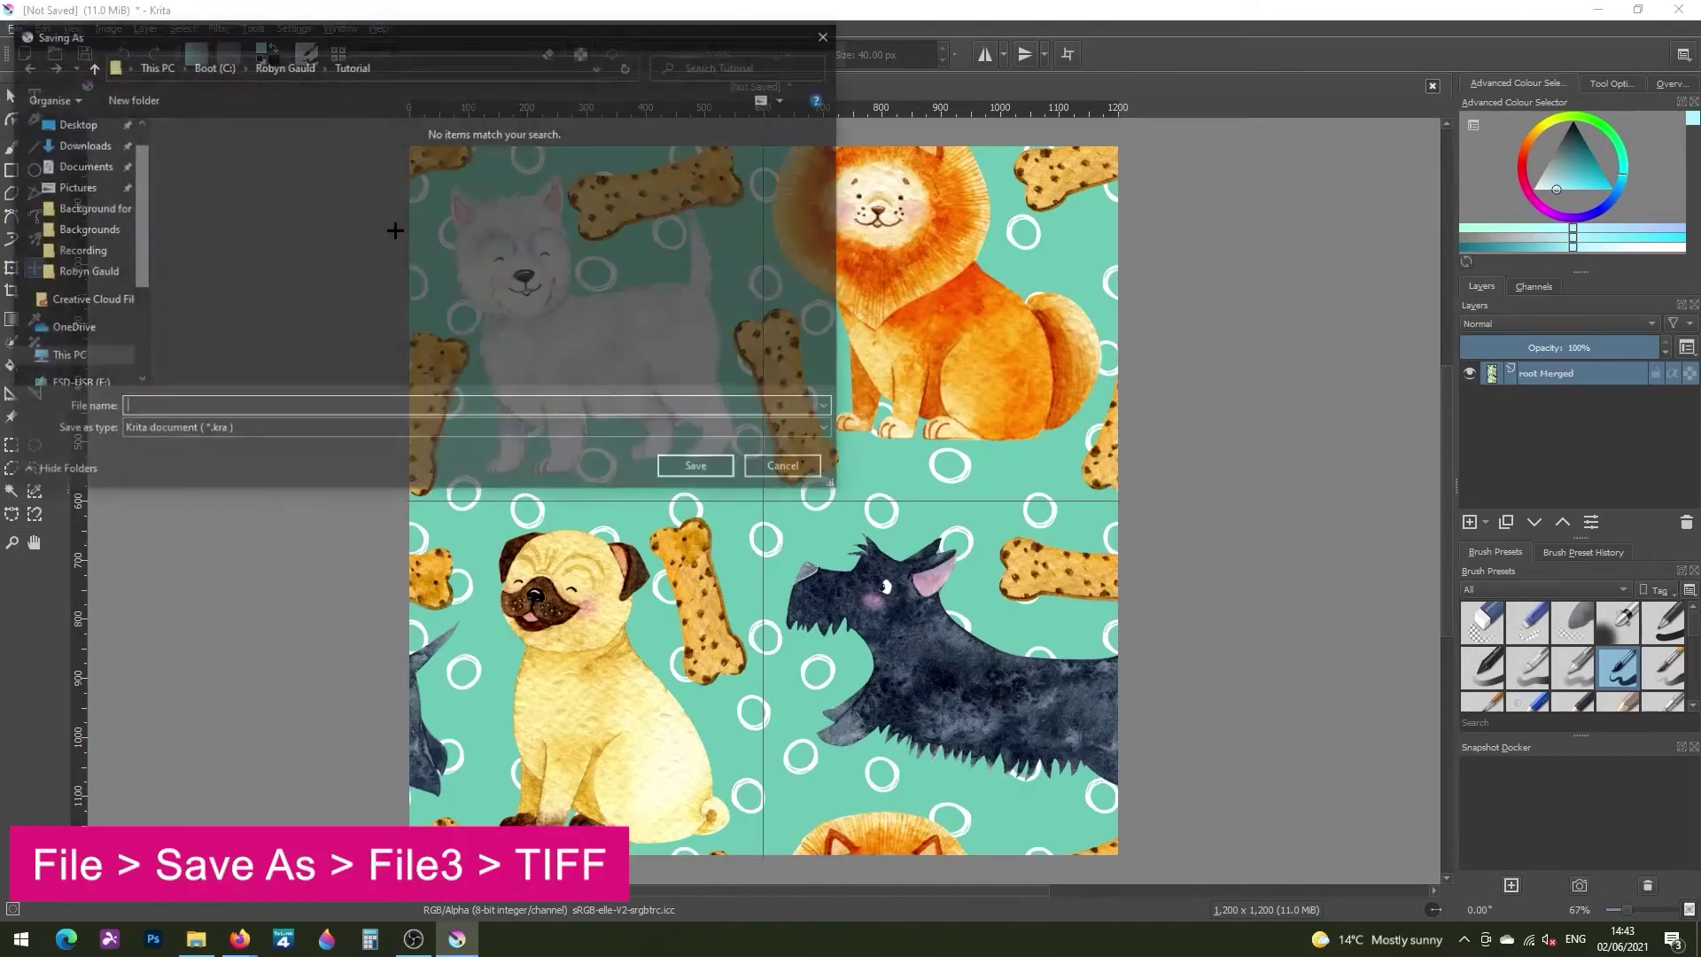
type("File")
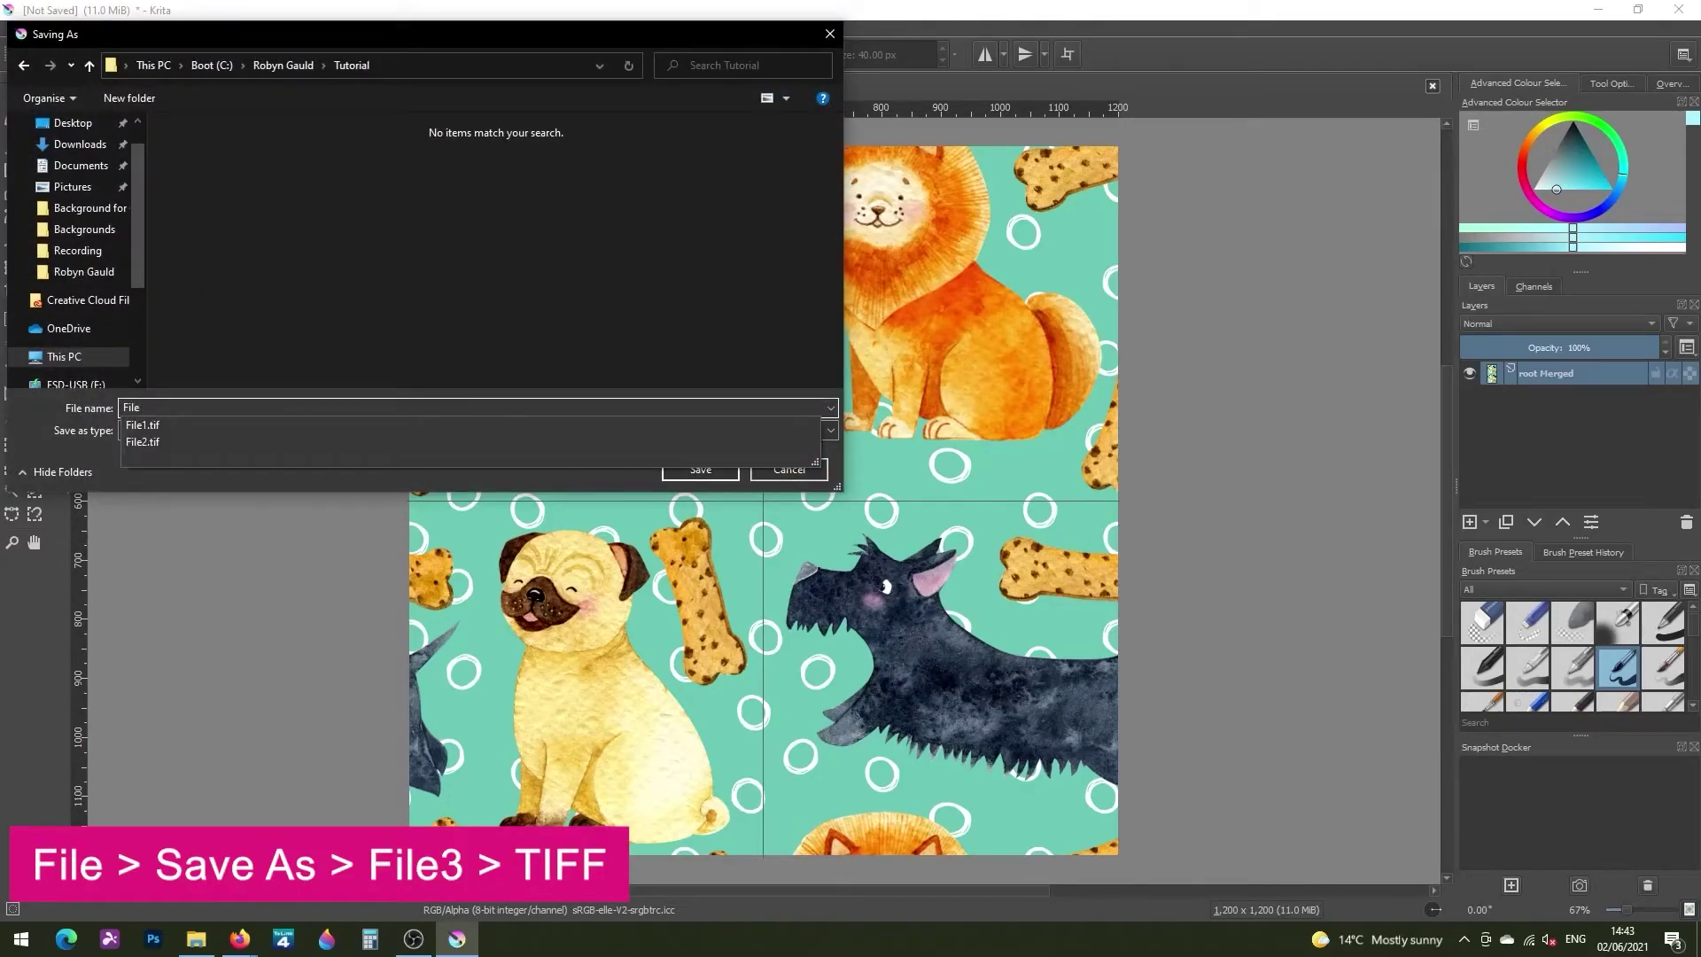
type("3")
left_click(228, 427)
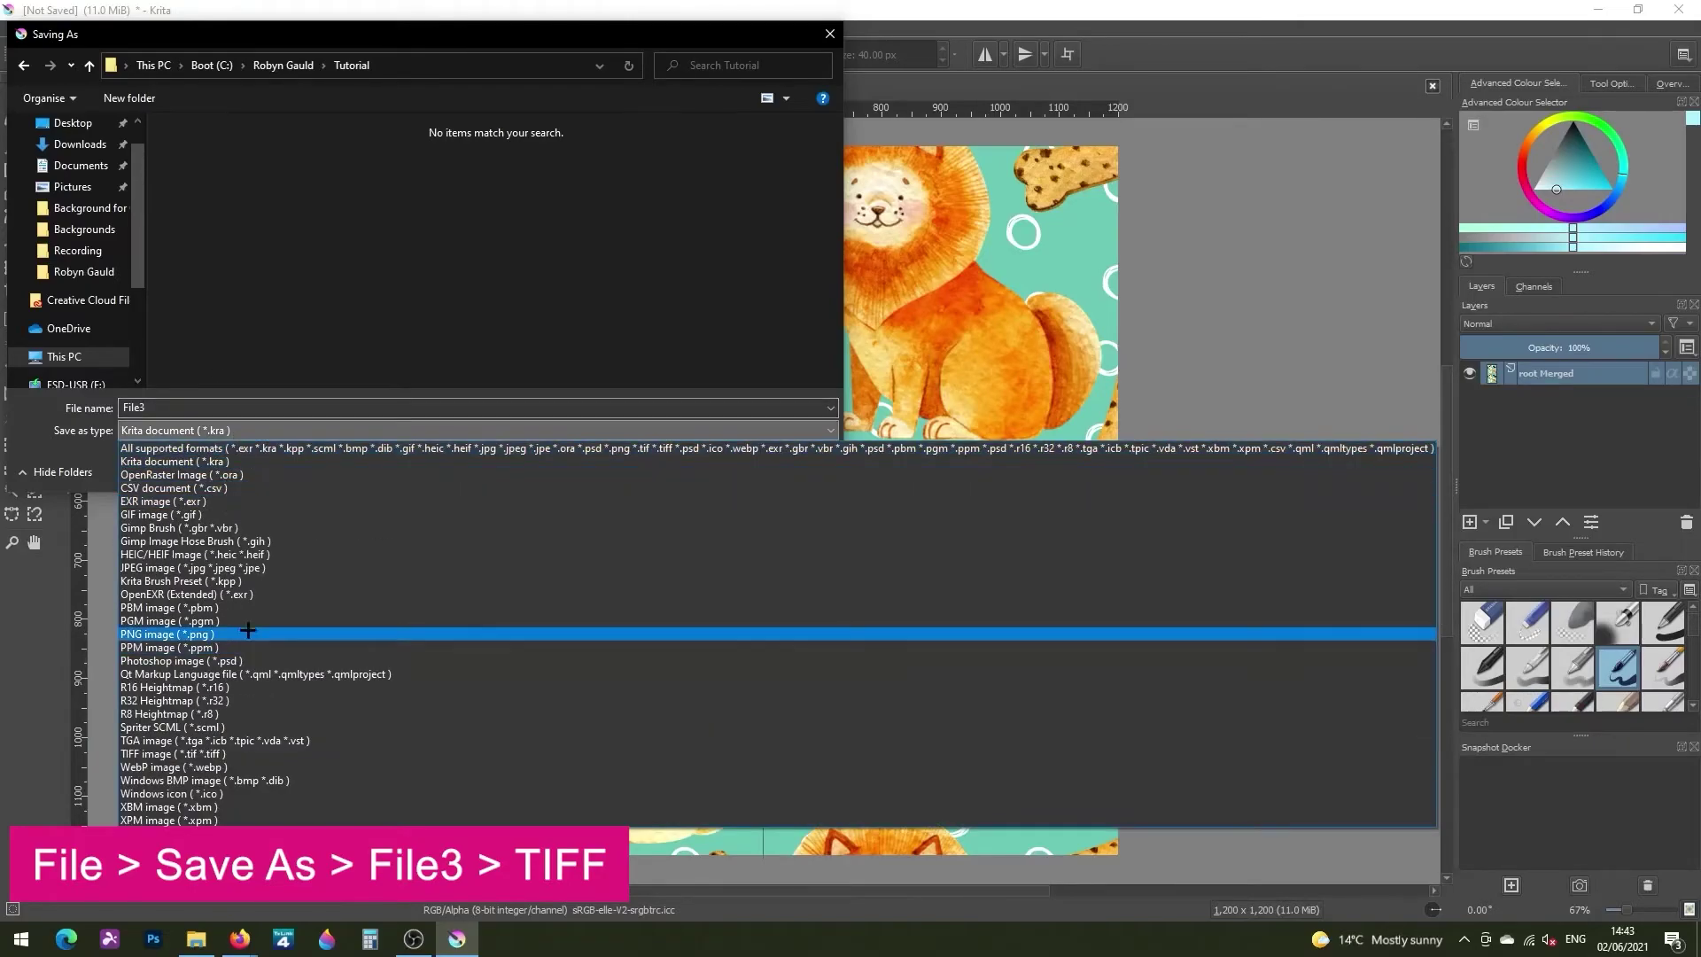
left_click(219, 754)
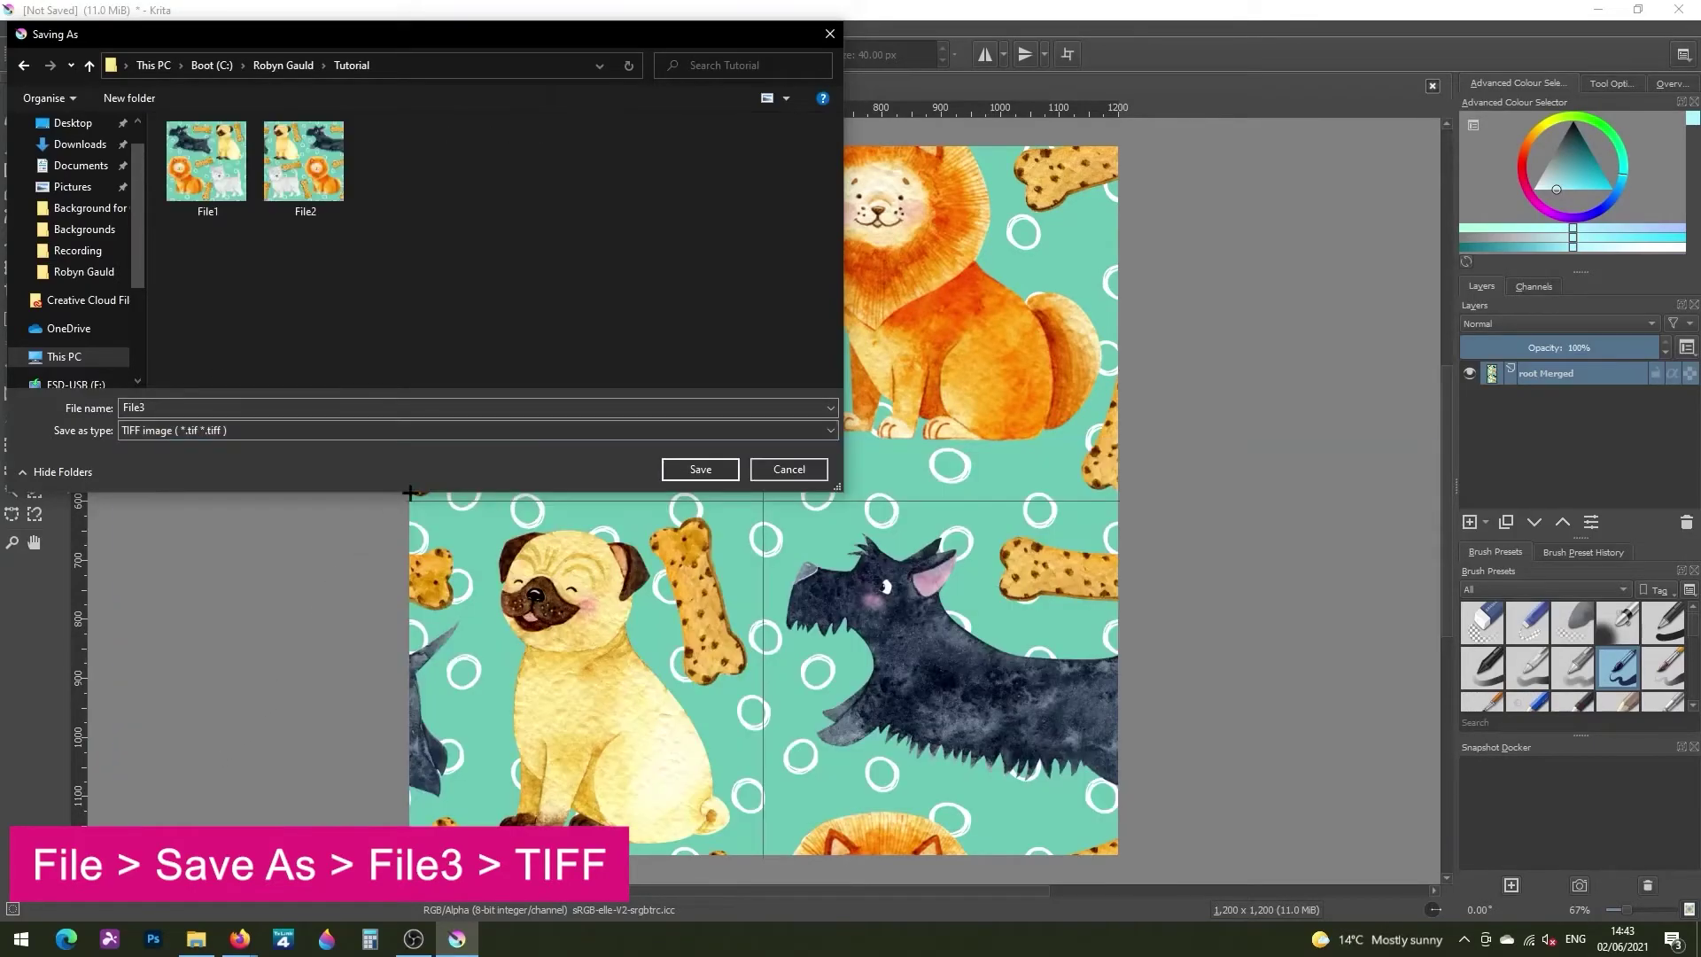
left_click(694, 467)
left_click(1014, 751)
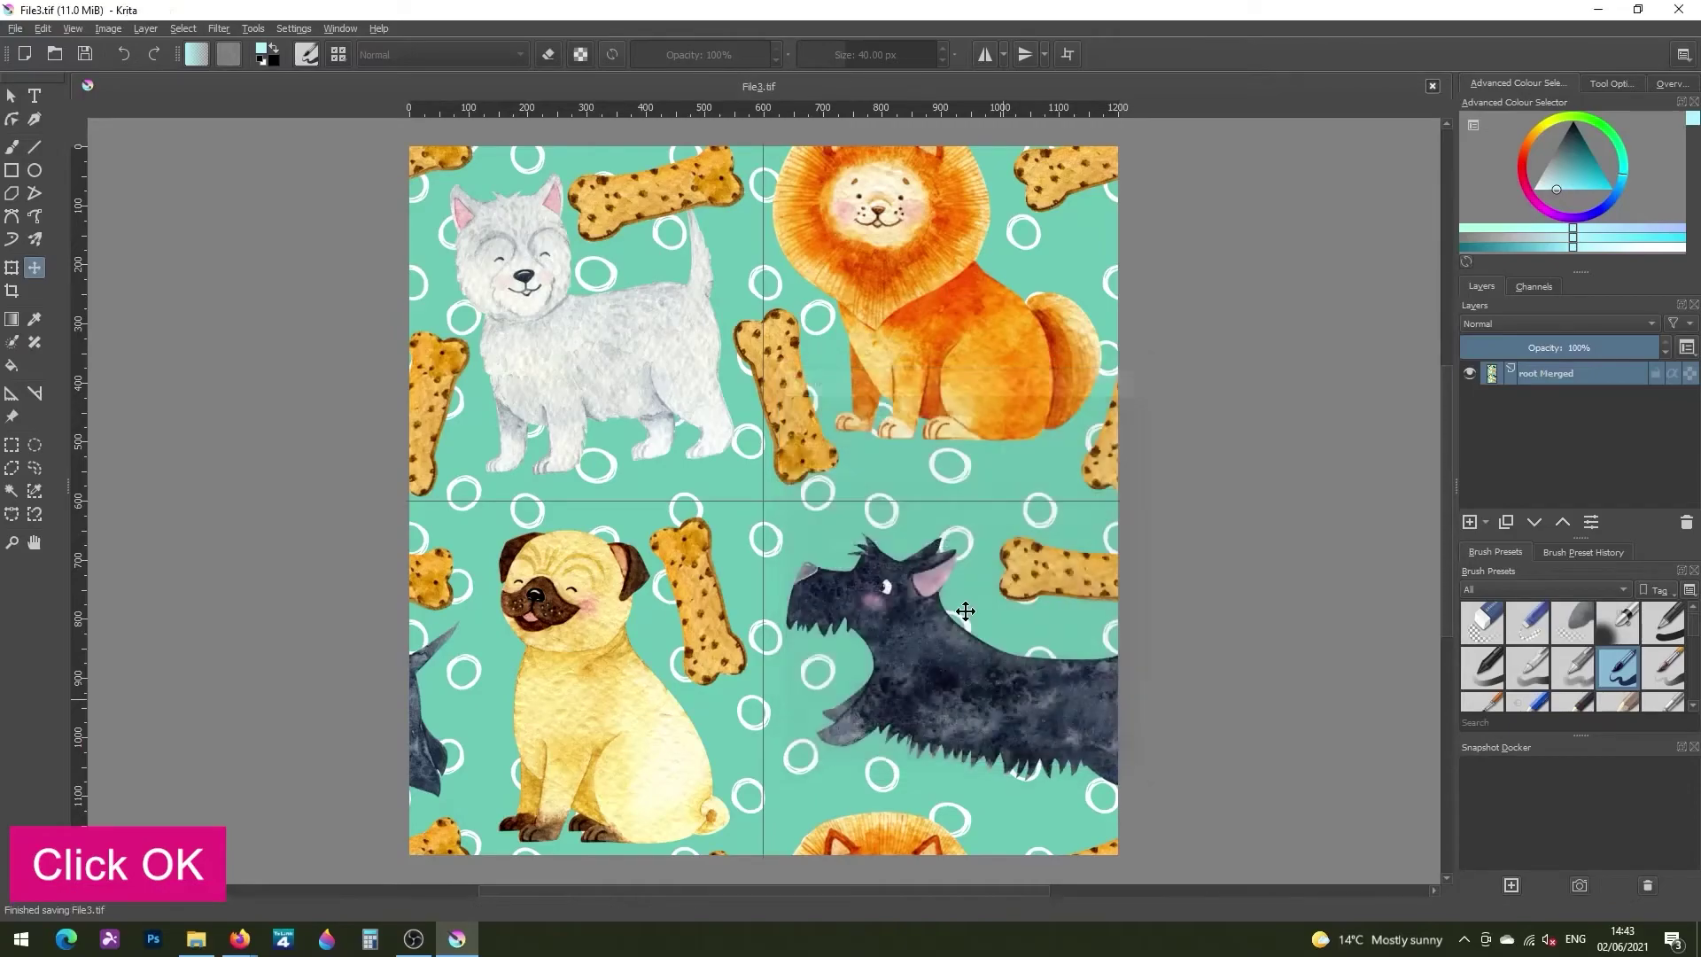
Close File3 and create a new 2400 × 2400 px document at 300 ppi
left_click(1430, 88)
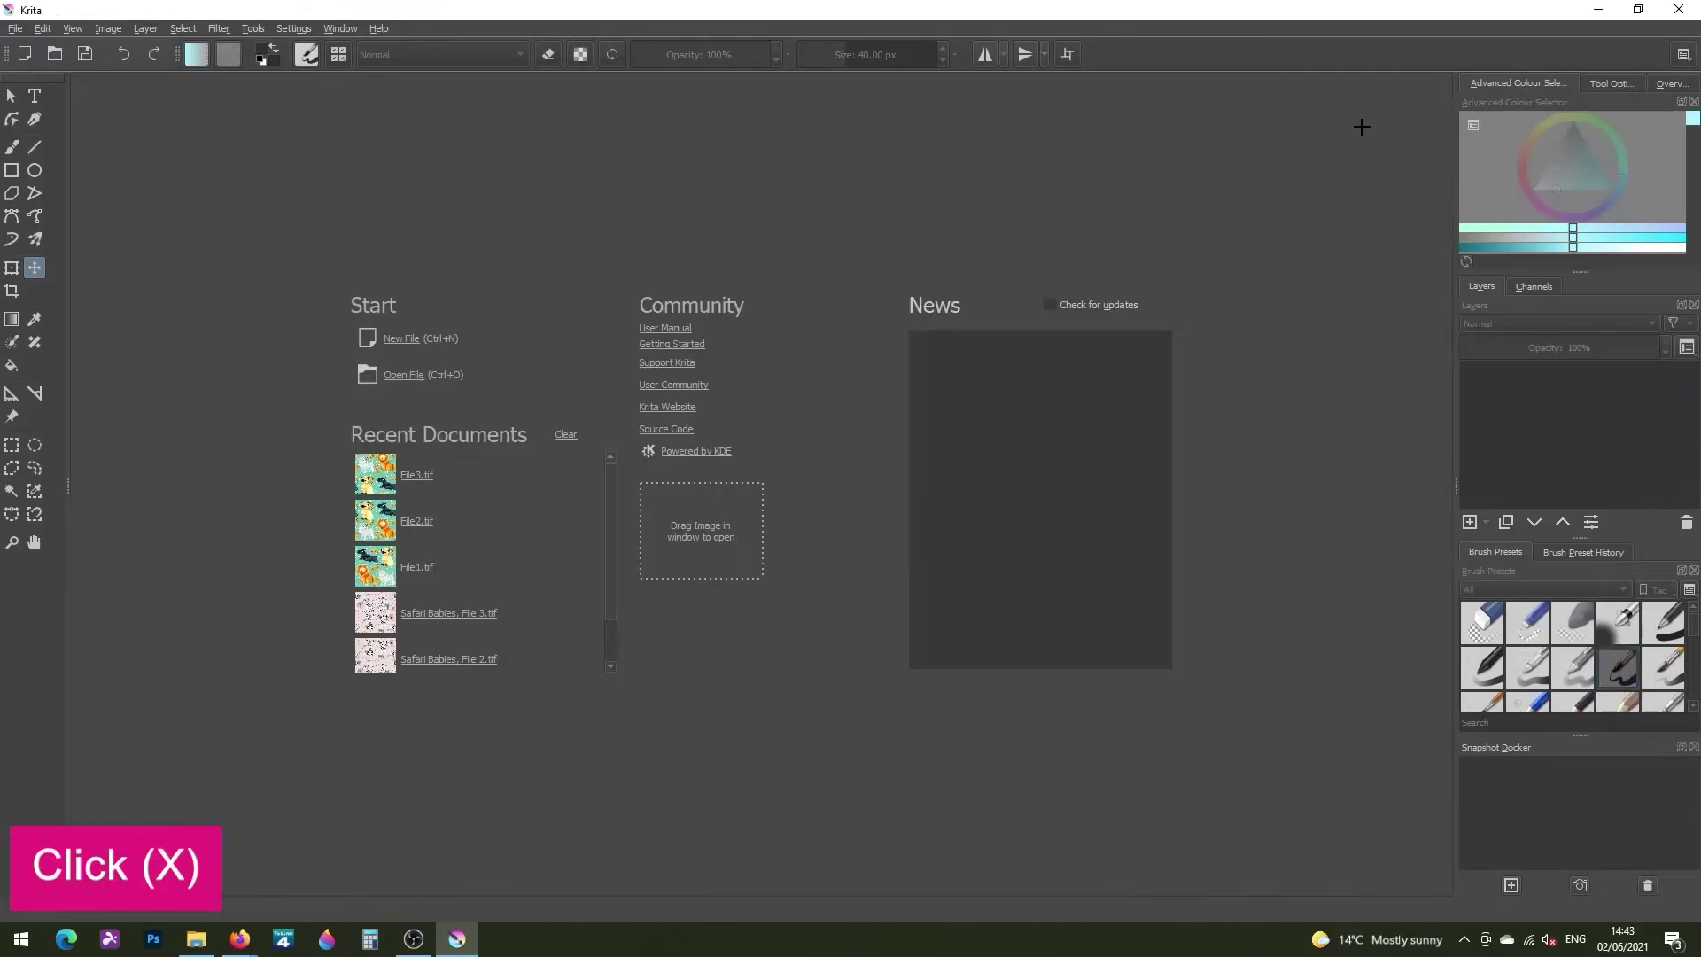
left_click(410, 338)
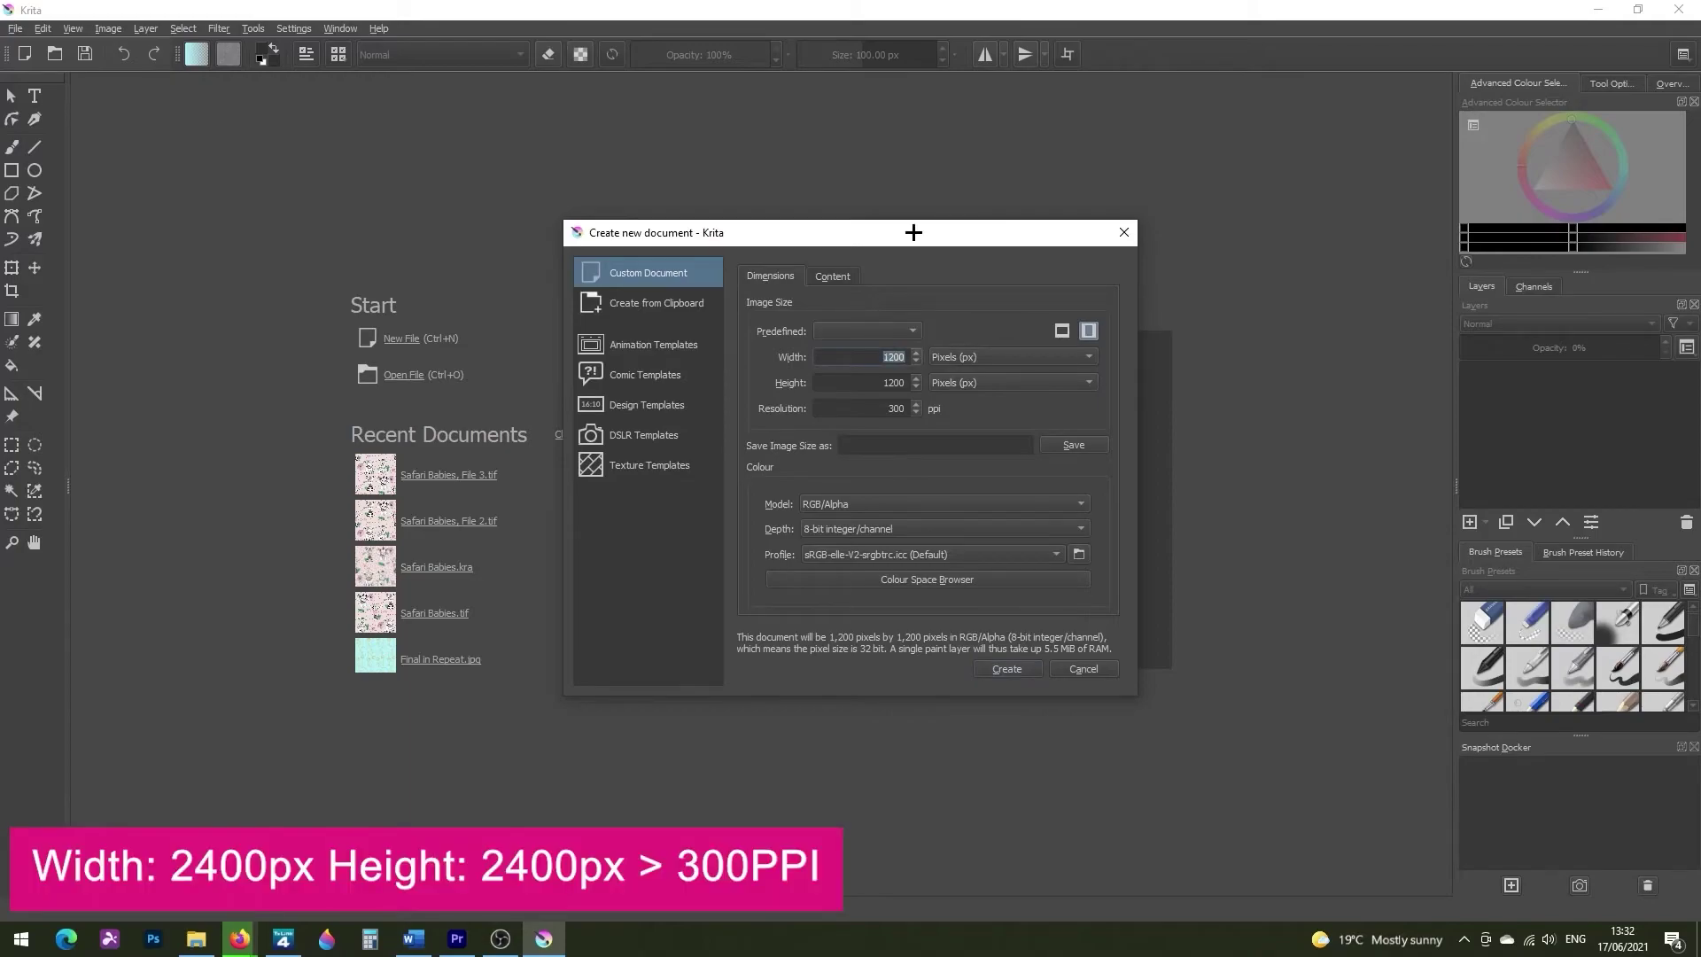
type("2400")
left_click(896, 384)
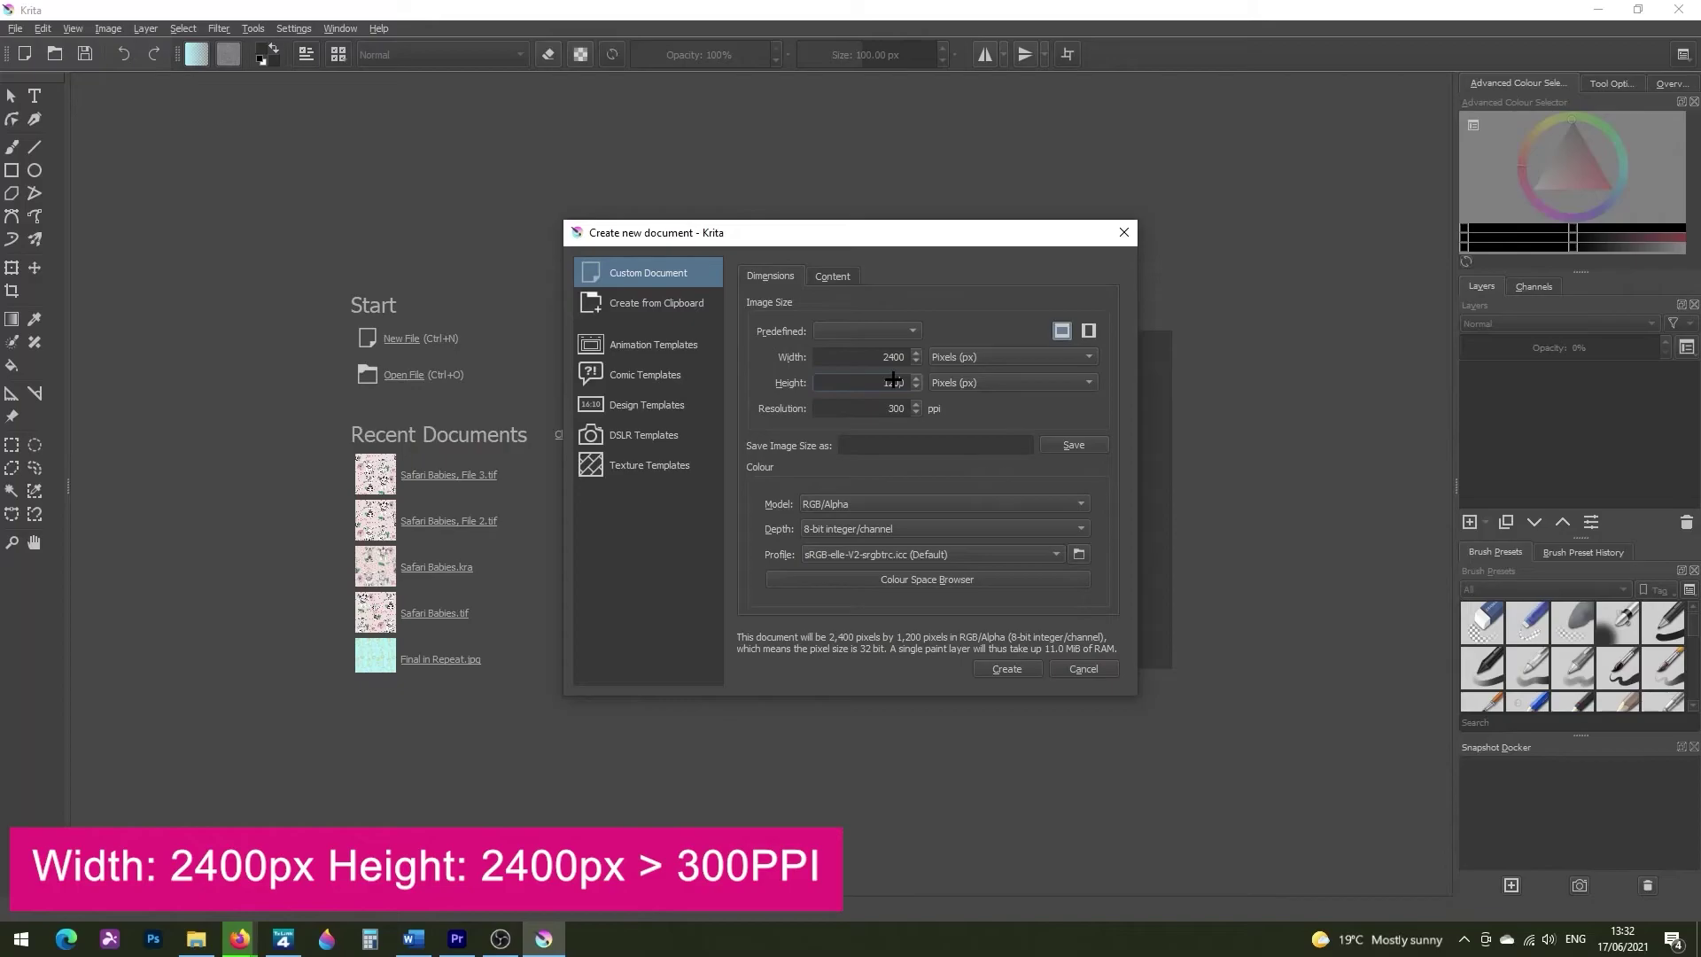
type("2400")
double_click(901, 405)
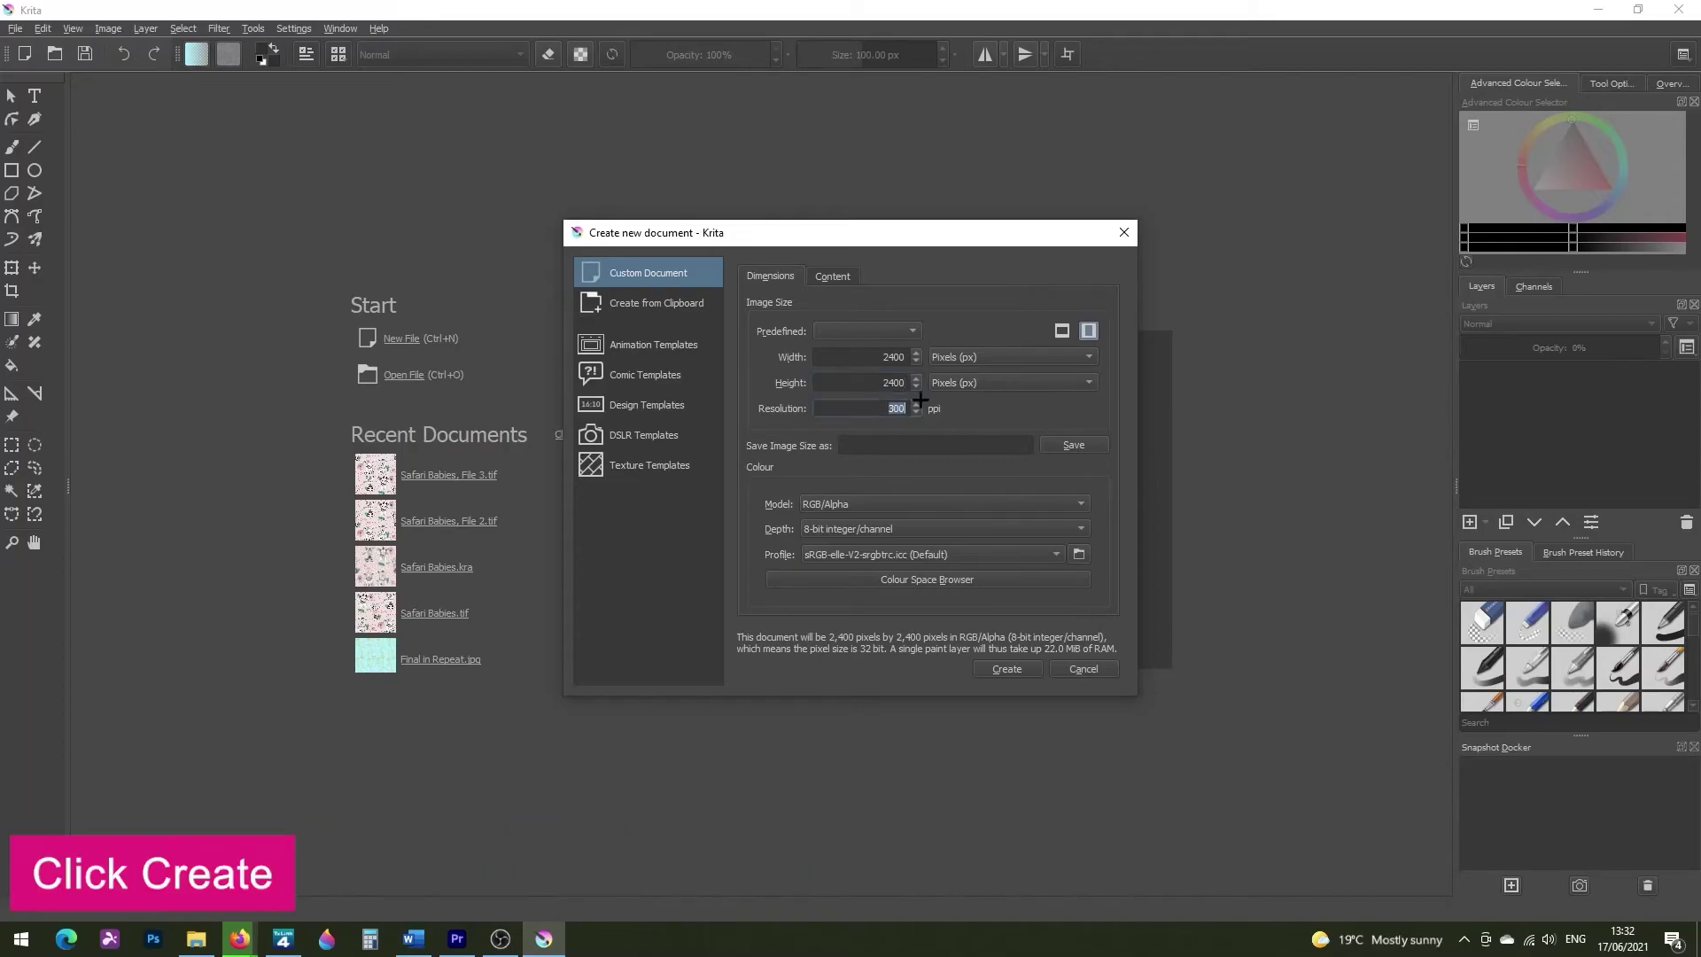
left_click(1010, 666)
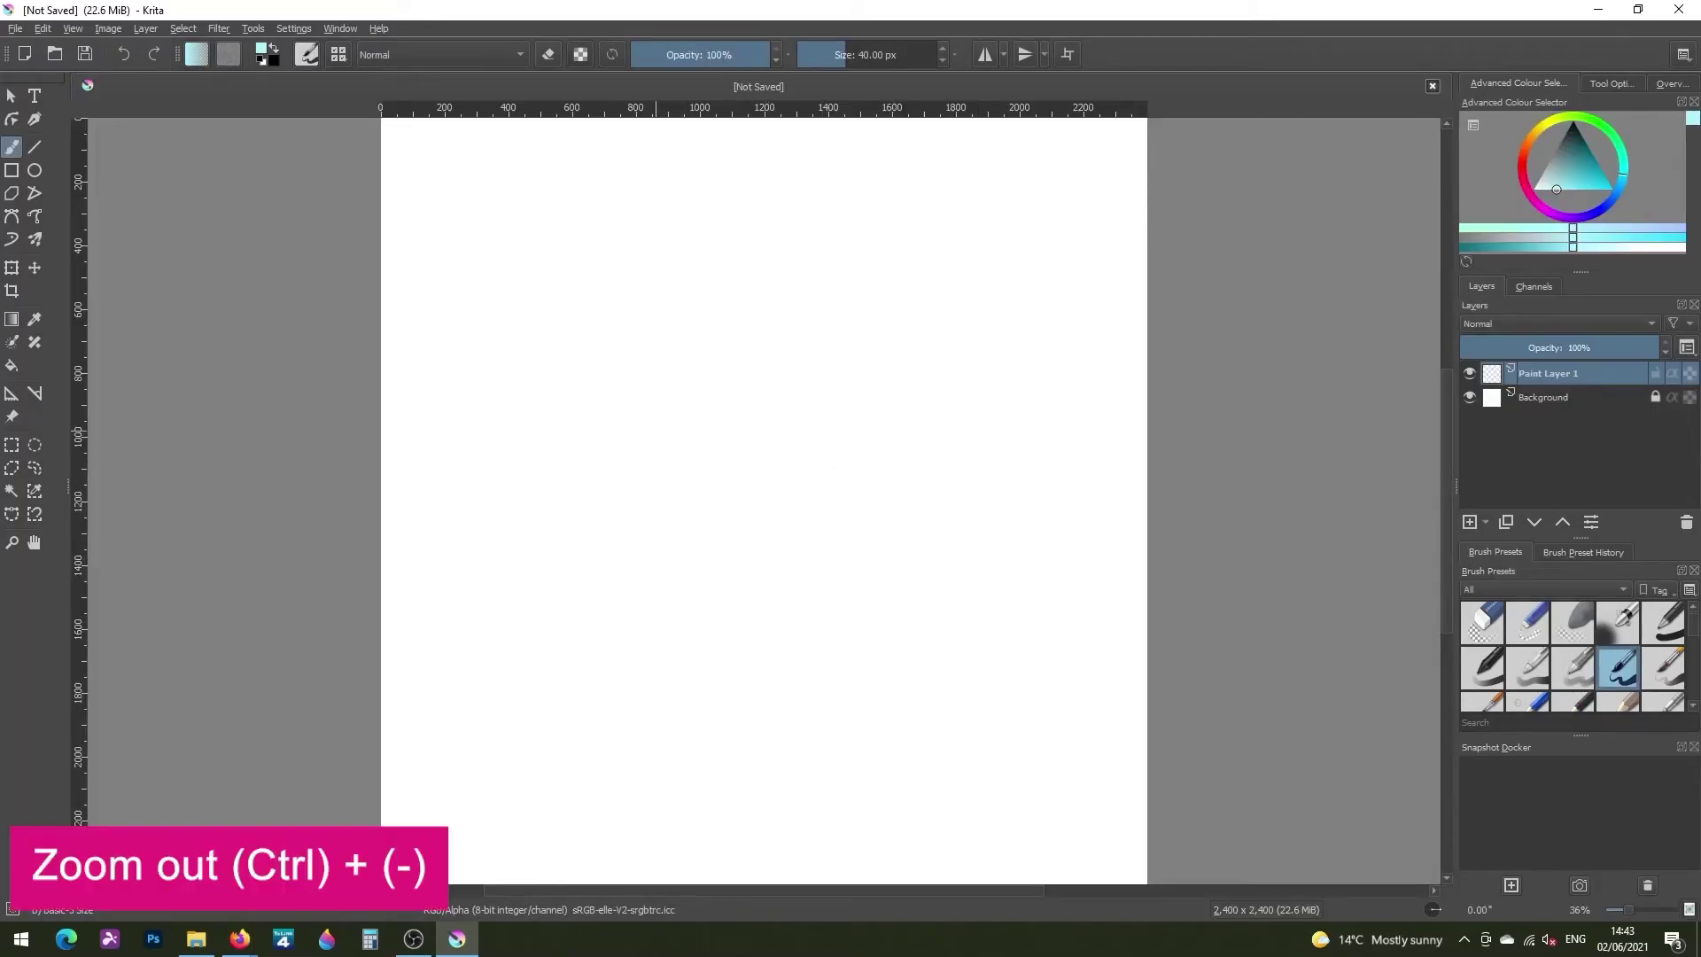
key("ctrl+minus")
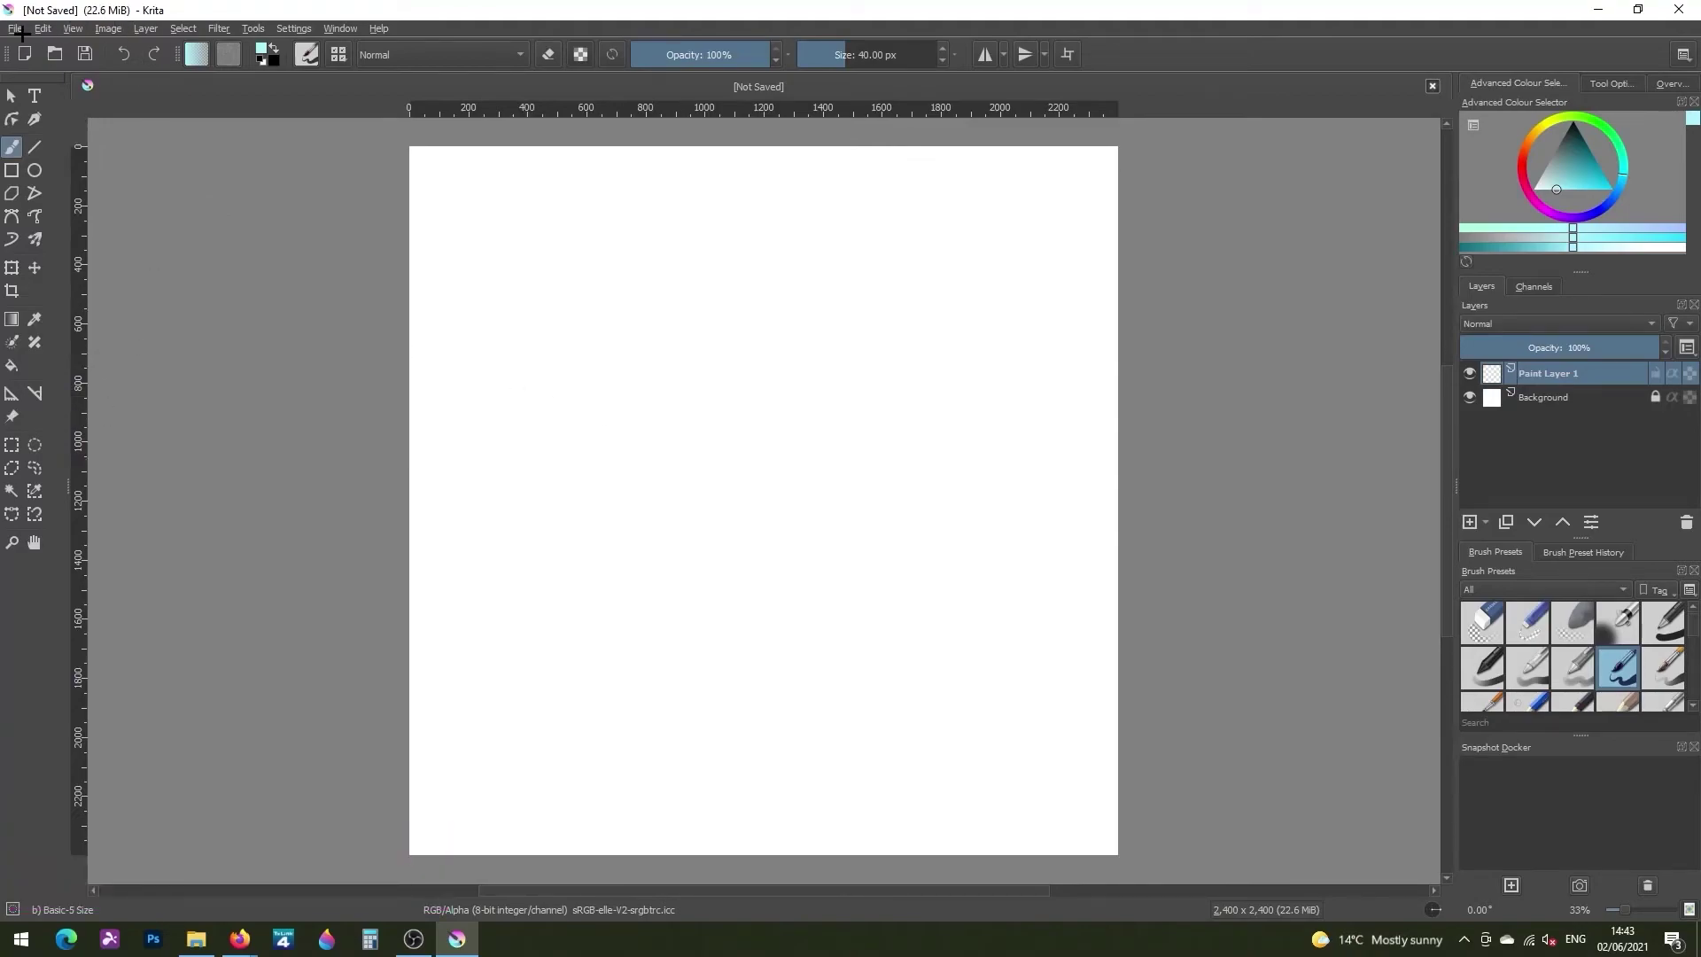
Turn on snapping to guides and to the grid
left_click(72, 28)
mouse_move(222, 332)
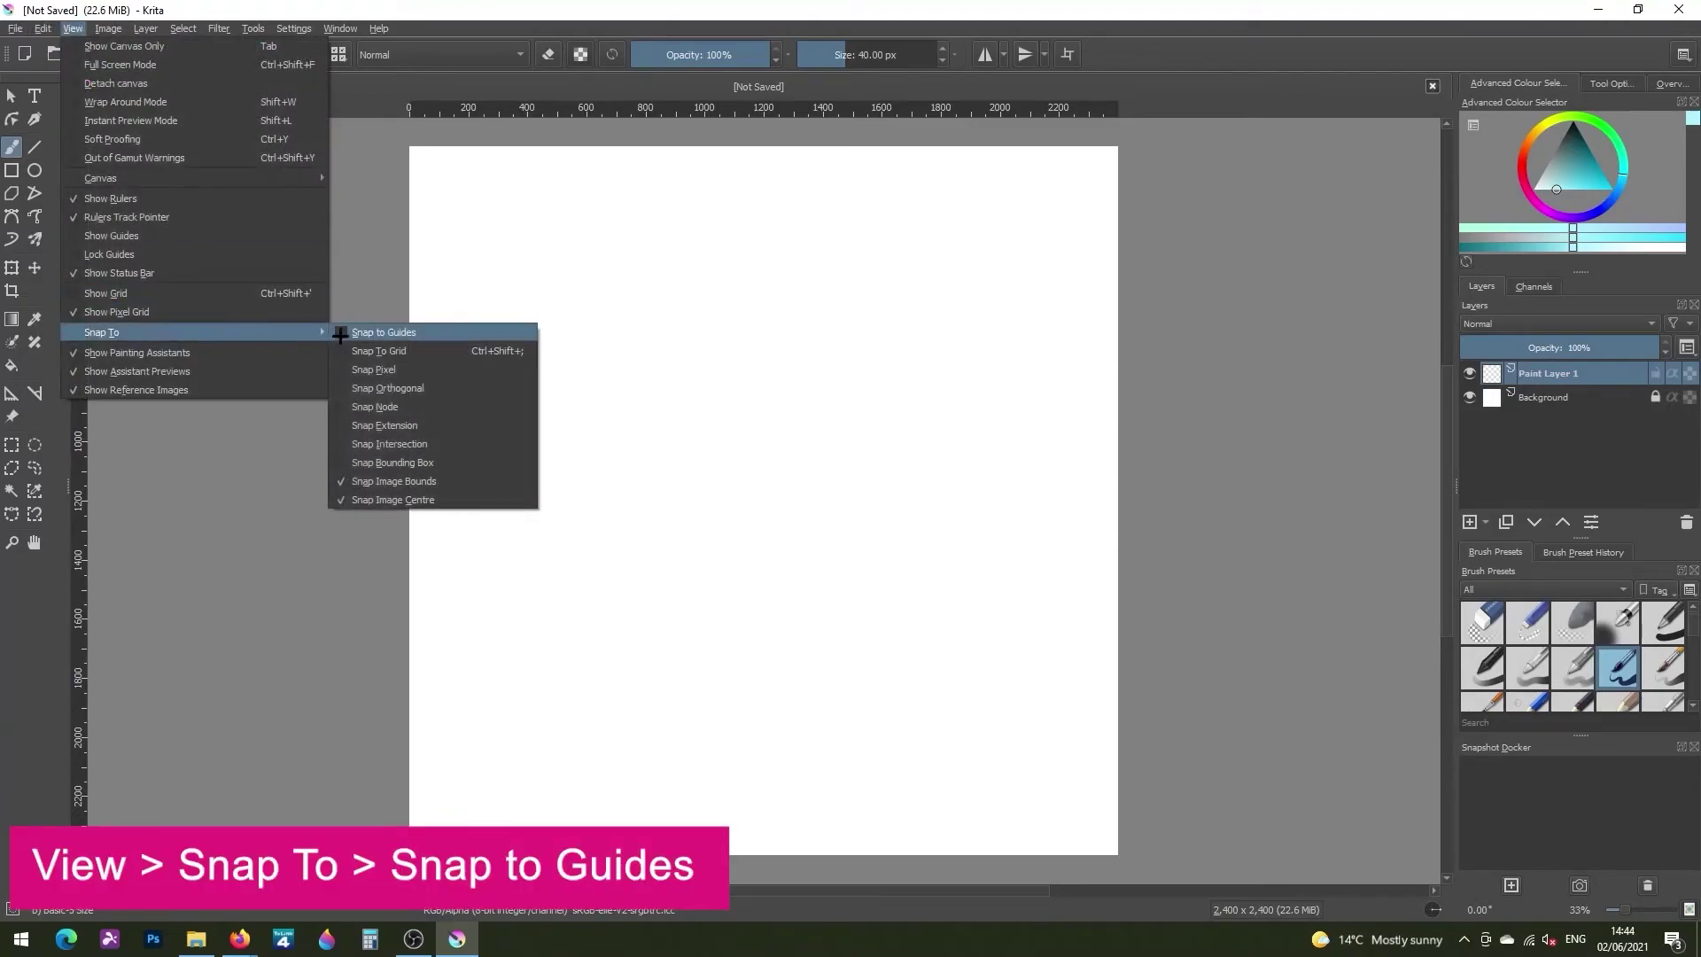
left_click(339, 332)
left_click(73, 28)
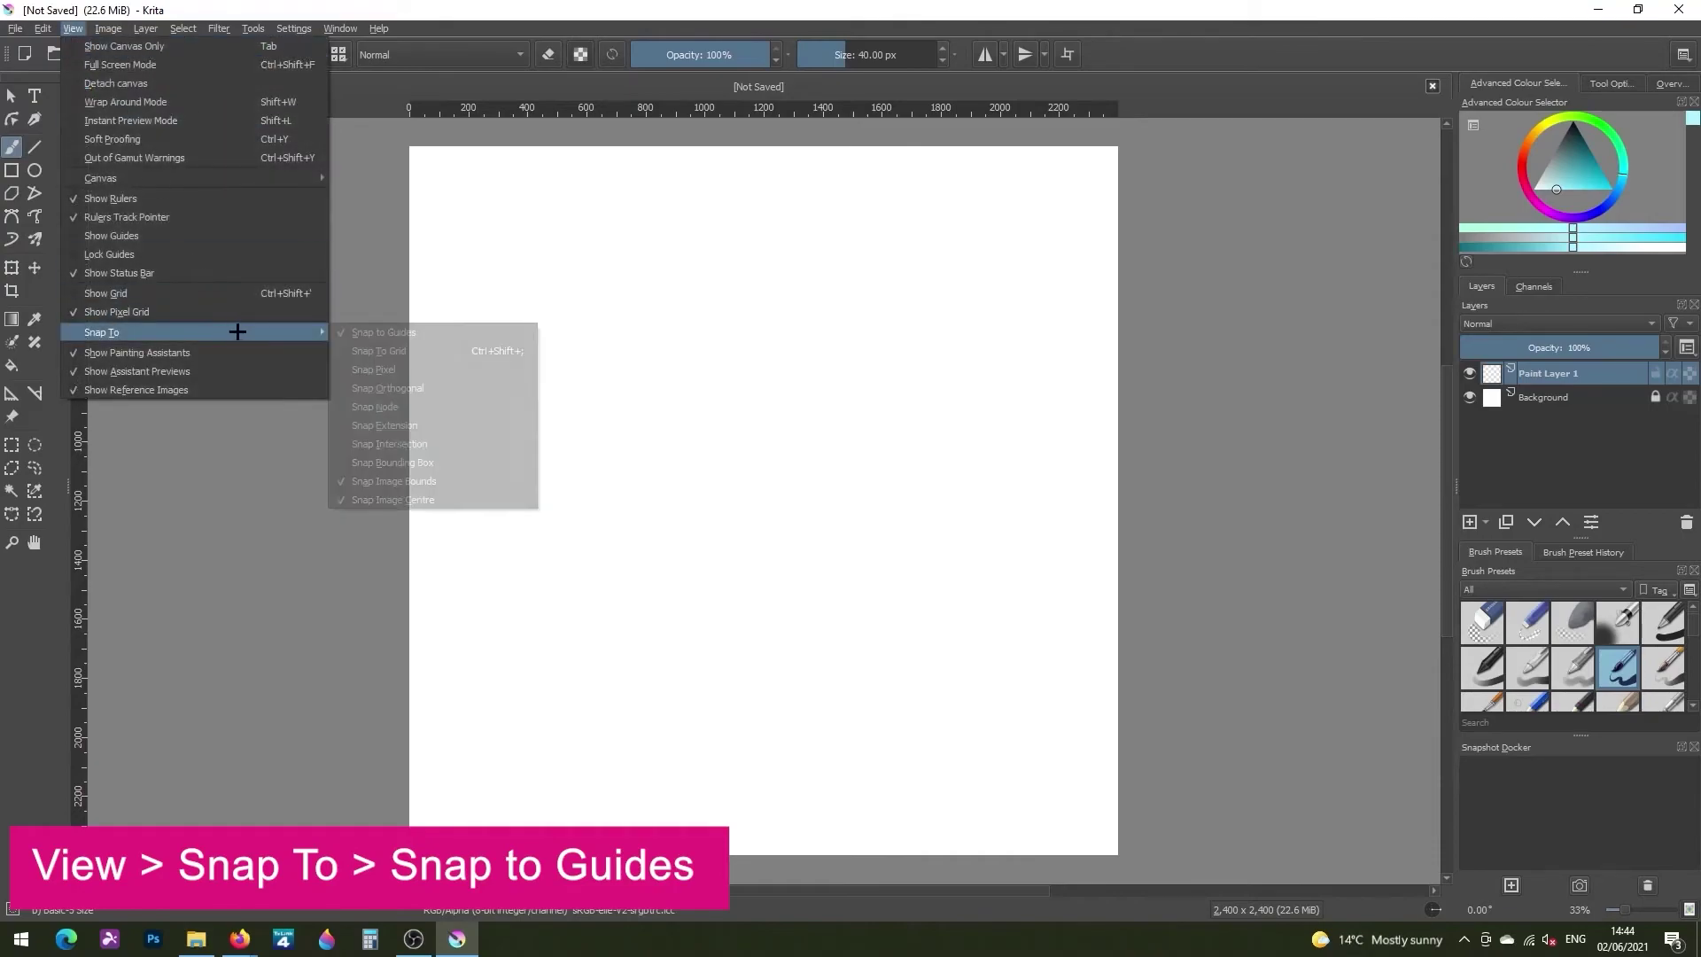
left_click(359, 331)
left_click(73, 29)
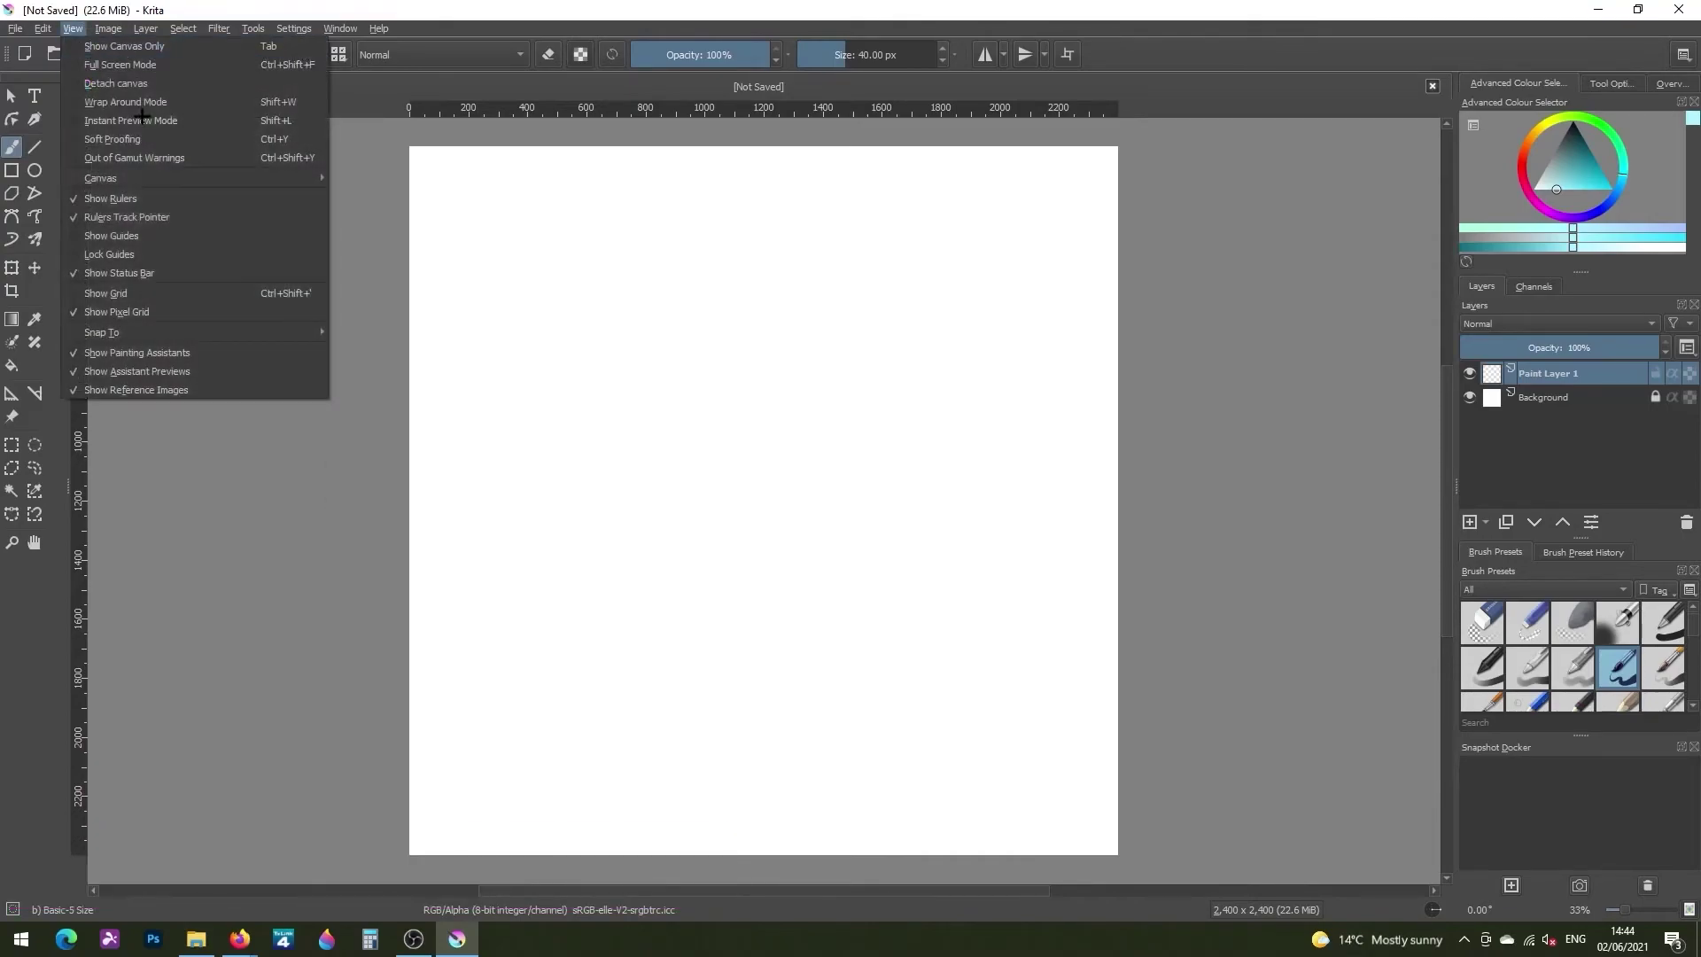
mouse_move(228, 332)
left_click(353, 350)
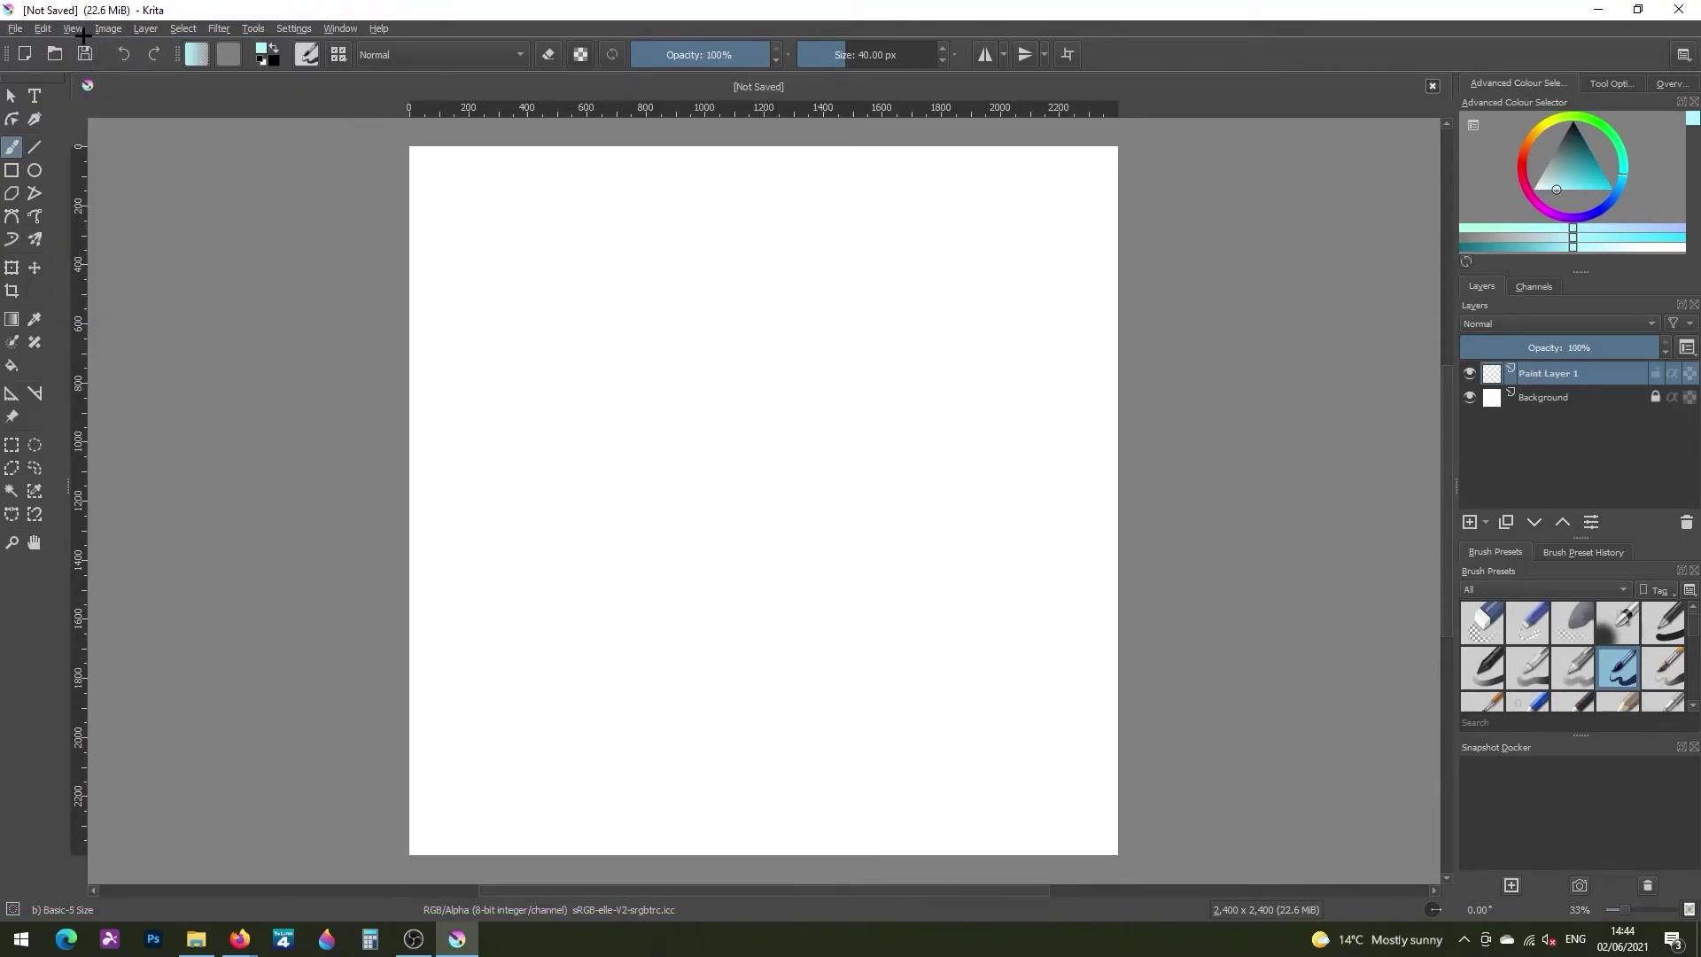
Place guides crossing at the 1200 px centre and drop File3 onto the canvas
left_click_drag(81, 356, 760, 302)
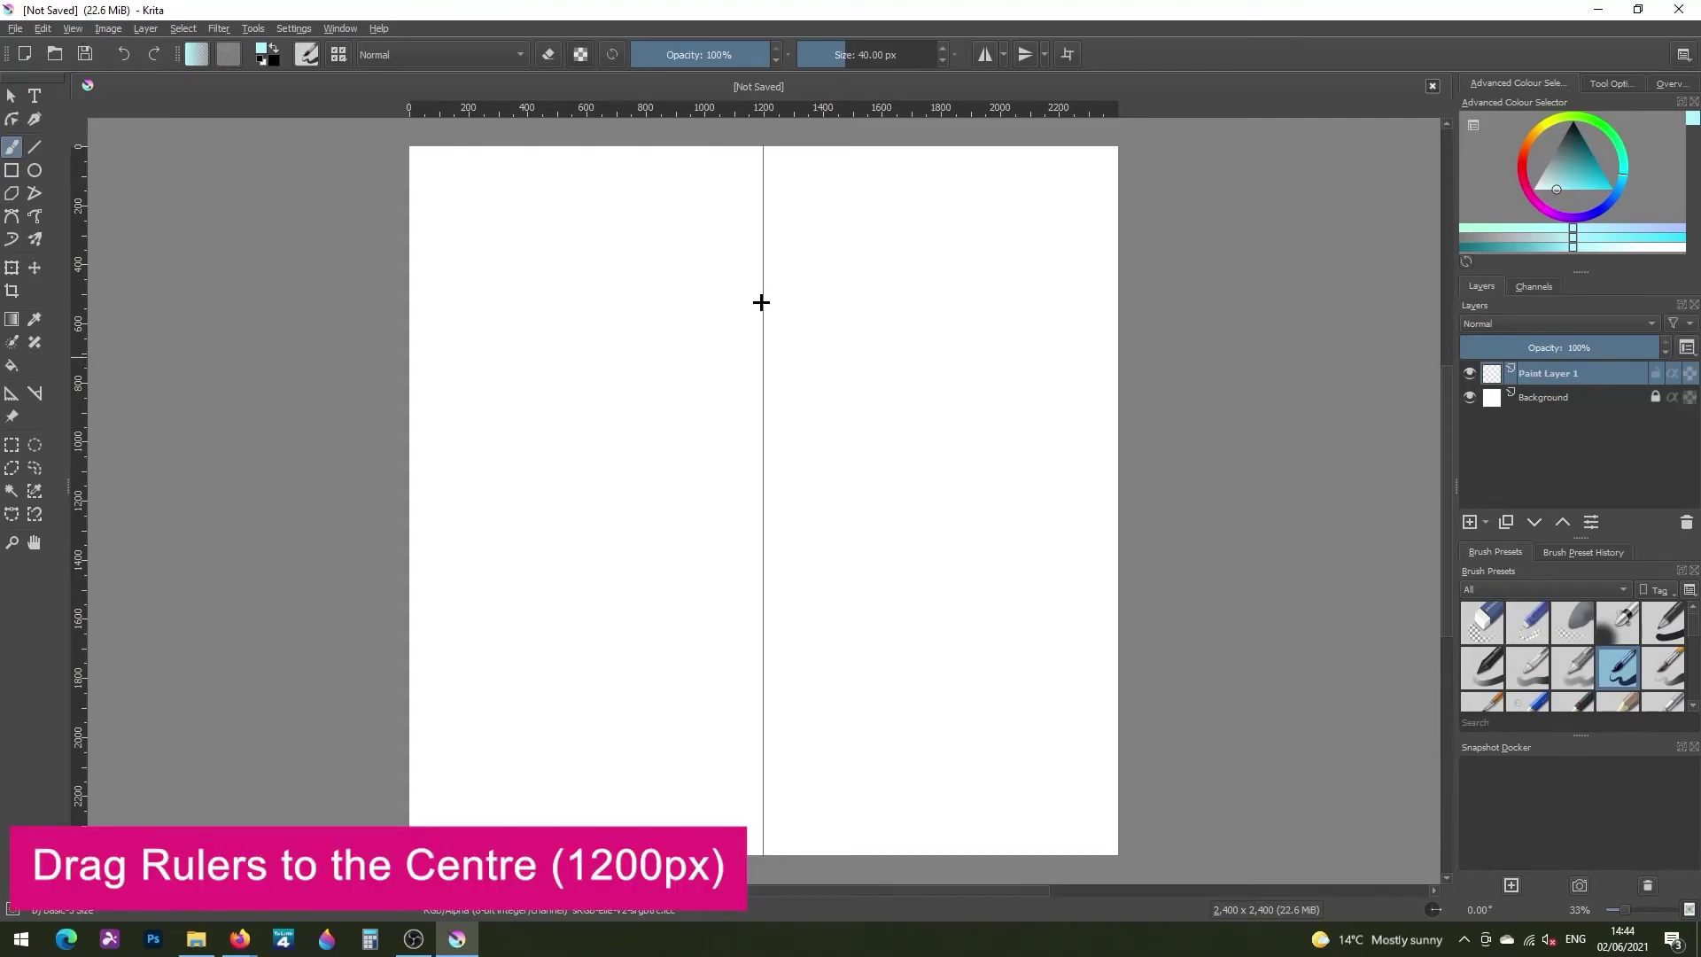
left_click_drag(629, 106, 582, 497)
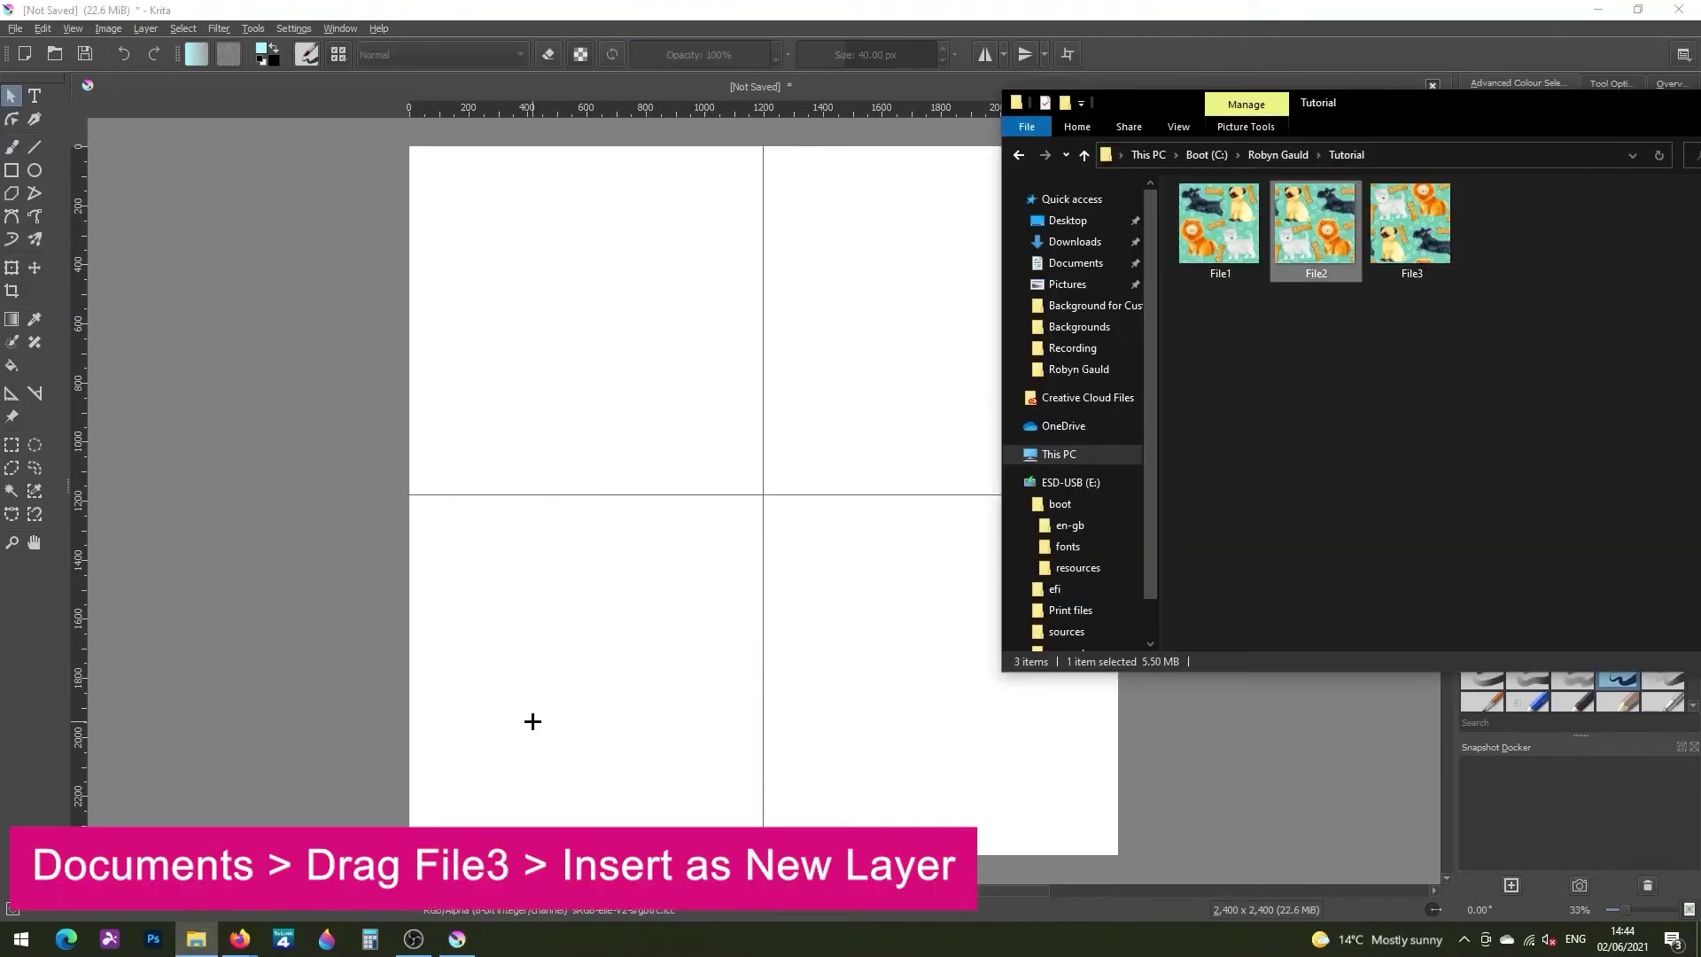
left_click(1418, 258)
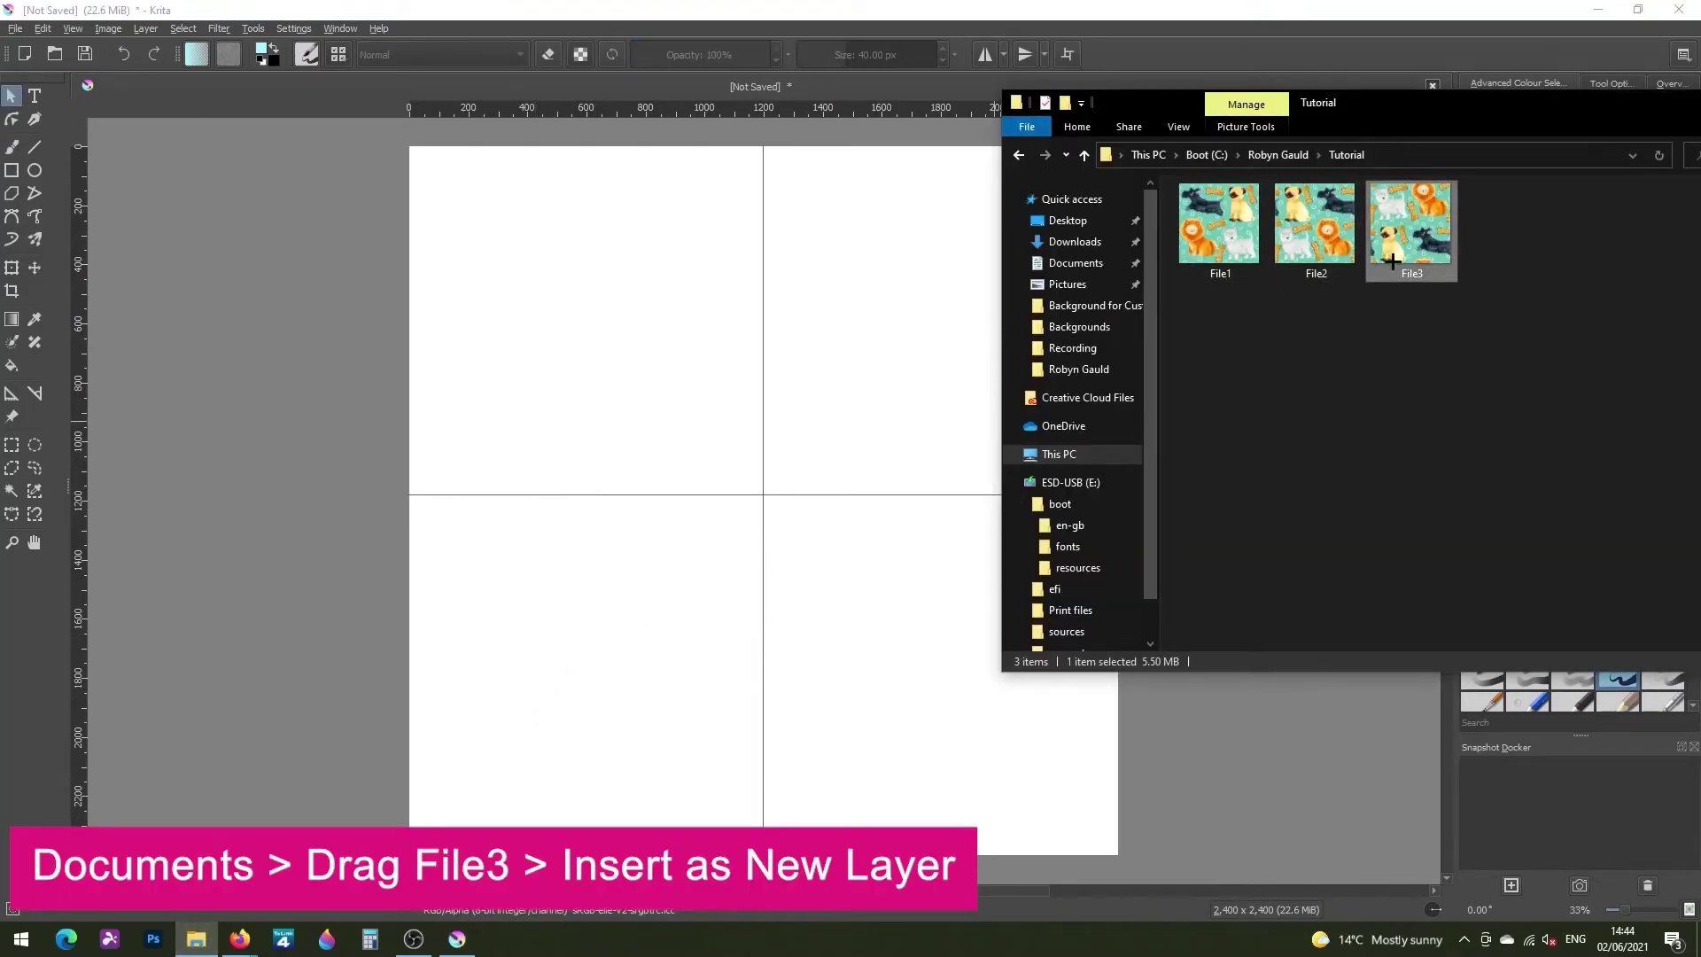
left_click_drag(1392, 260, 636, 406)
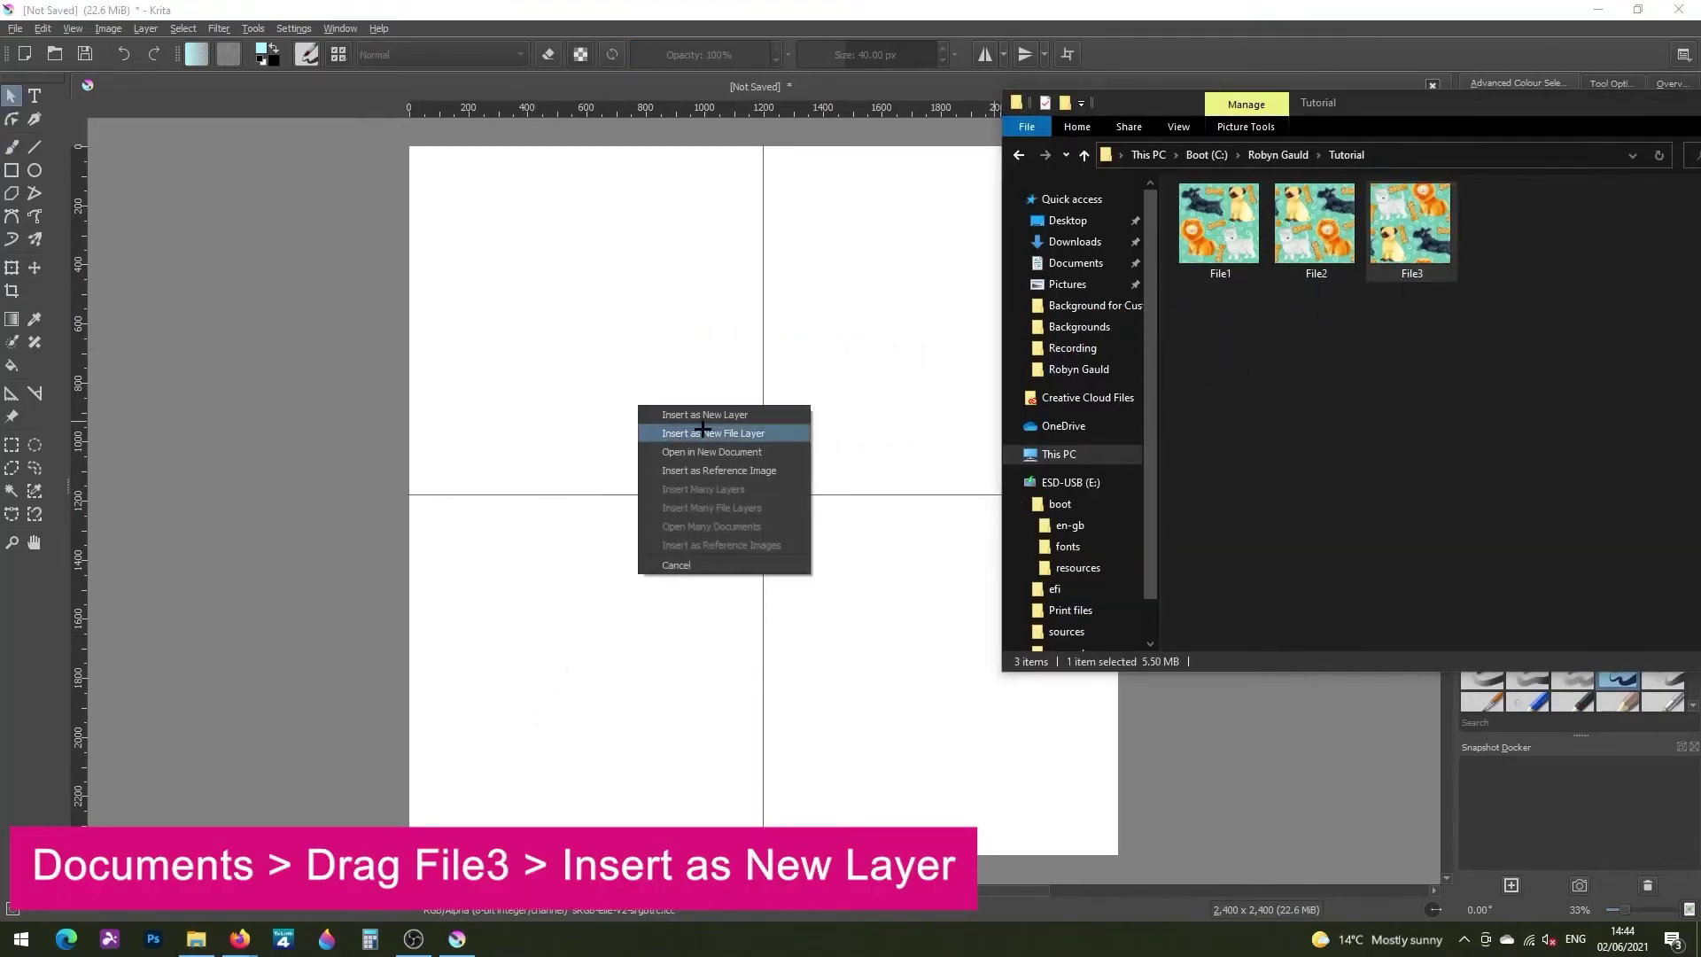
Insert File3 as a new layer and move a pasted duplicate into the top-right quarter
left_click(789, 413)
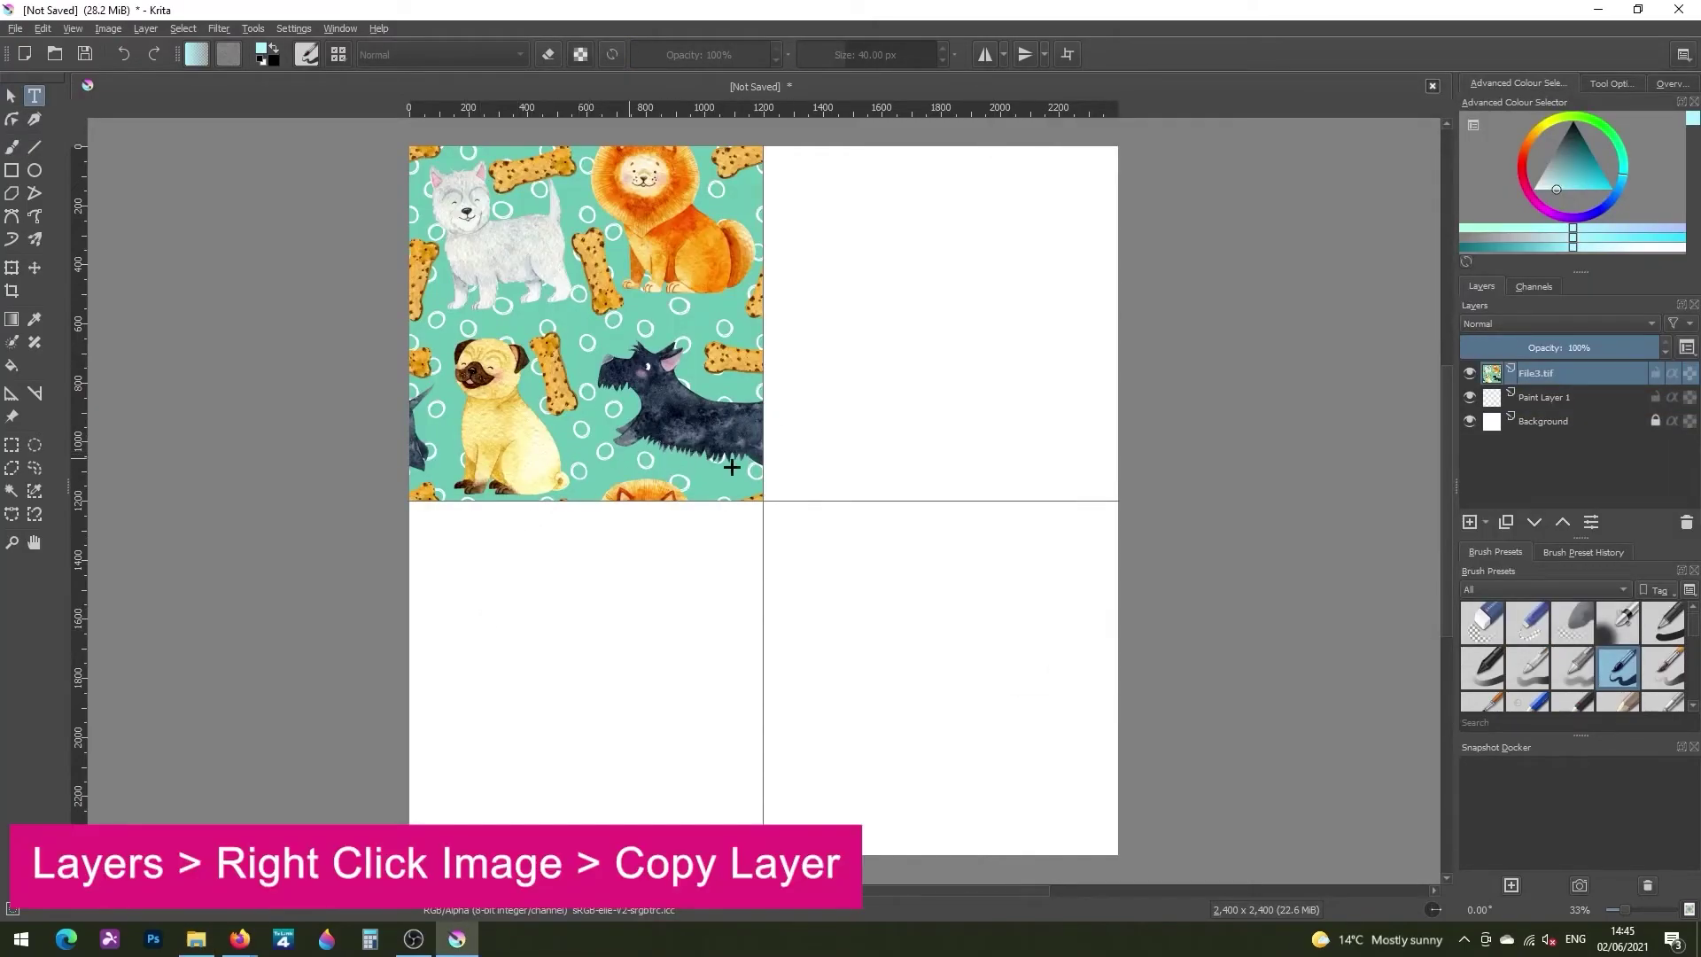
right_click(1566, 376)
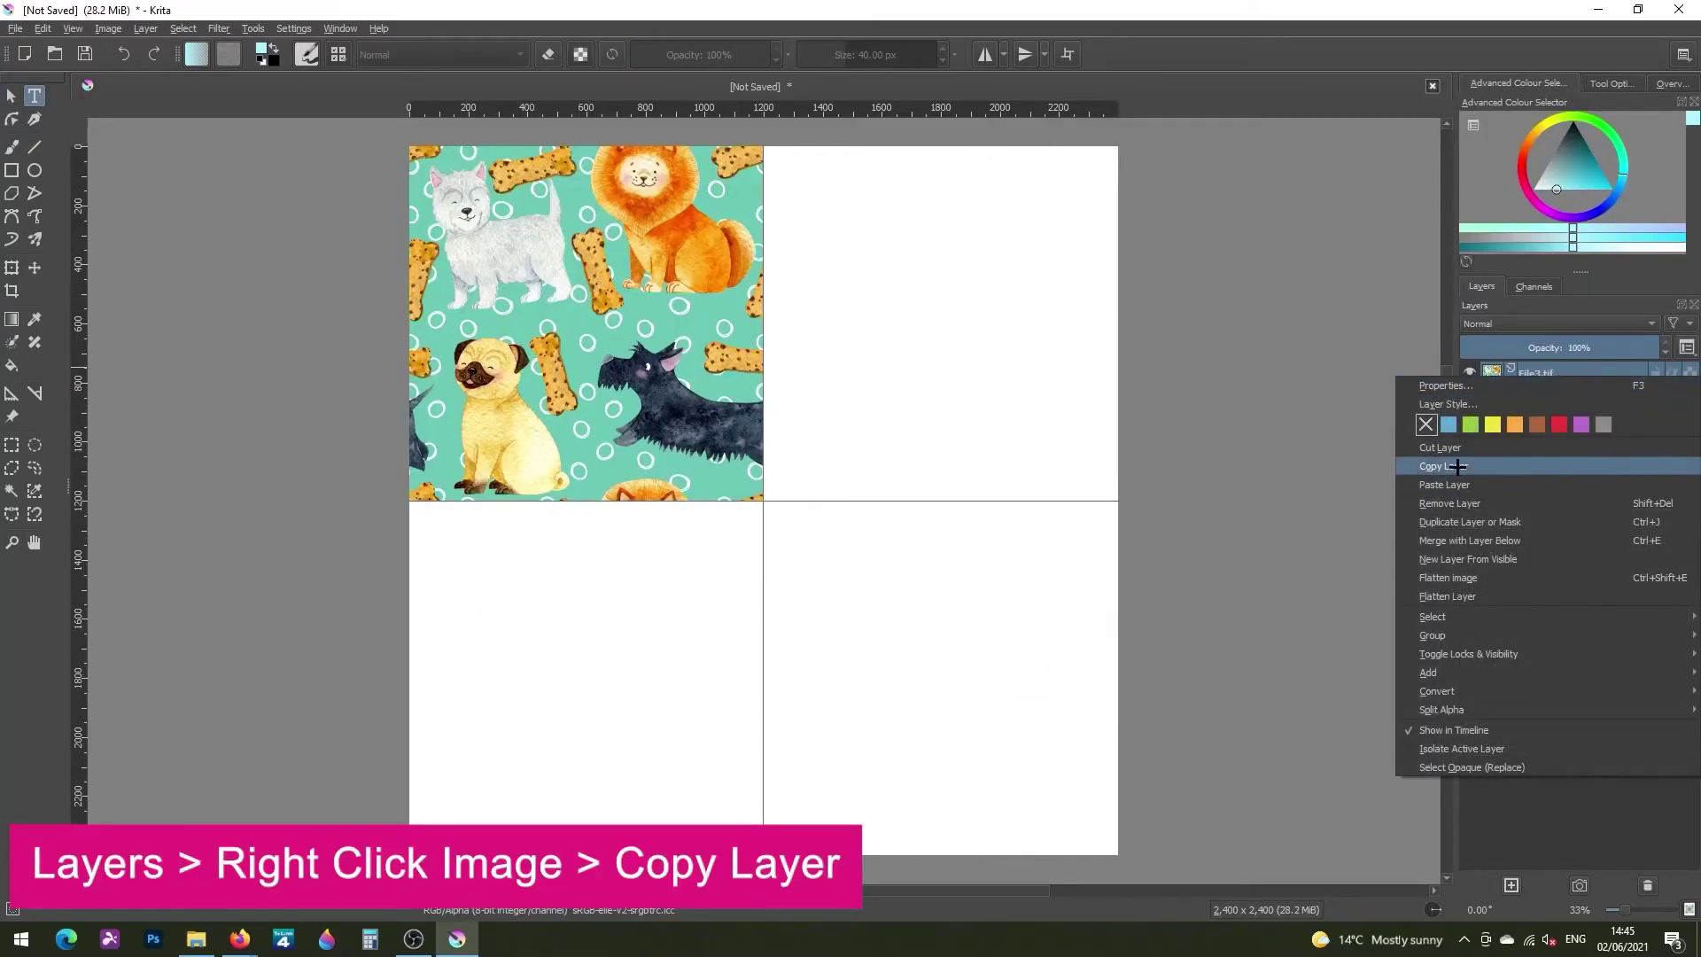
left_click(1461, 466)
right_click(1541, 374)
left_click(1487, 485)
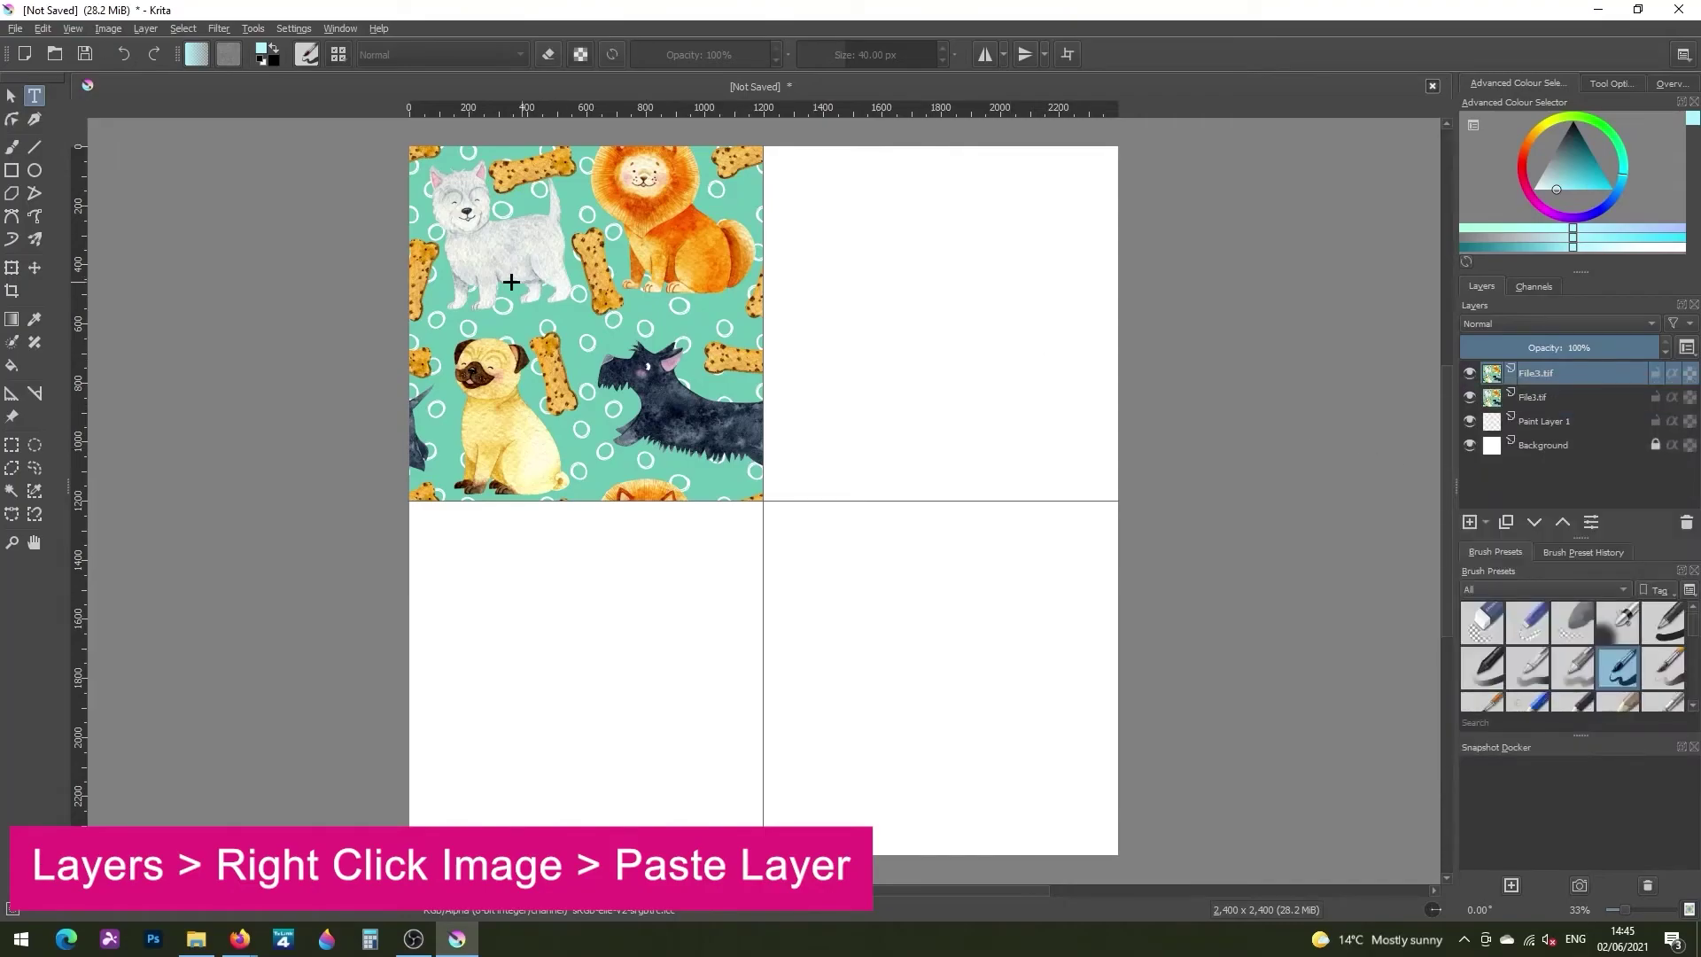
left_click(31, 263)
left_click_drag(467, 216, 824, 230)
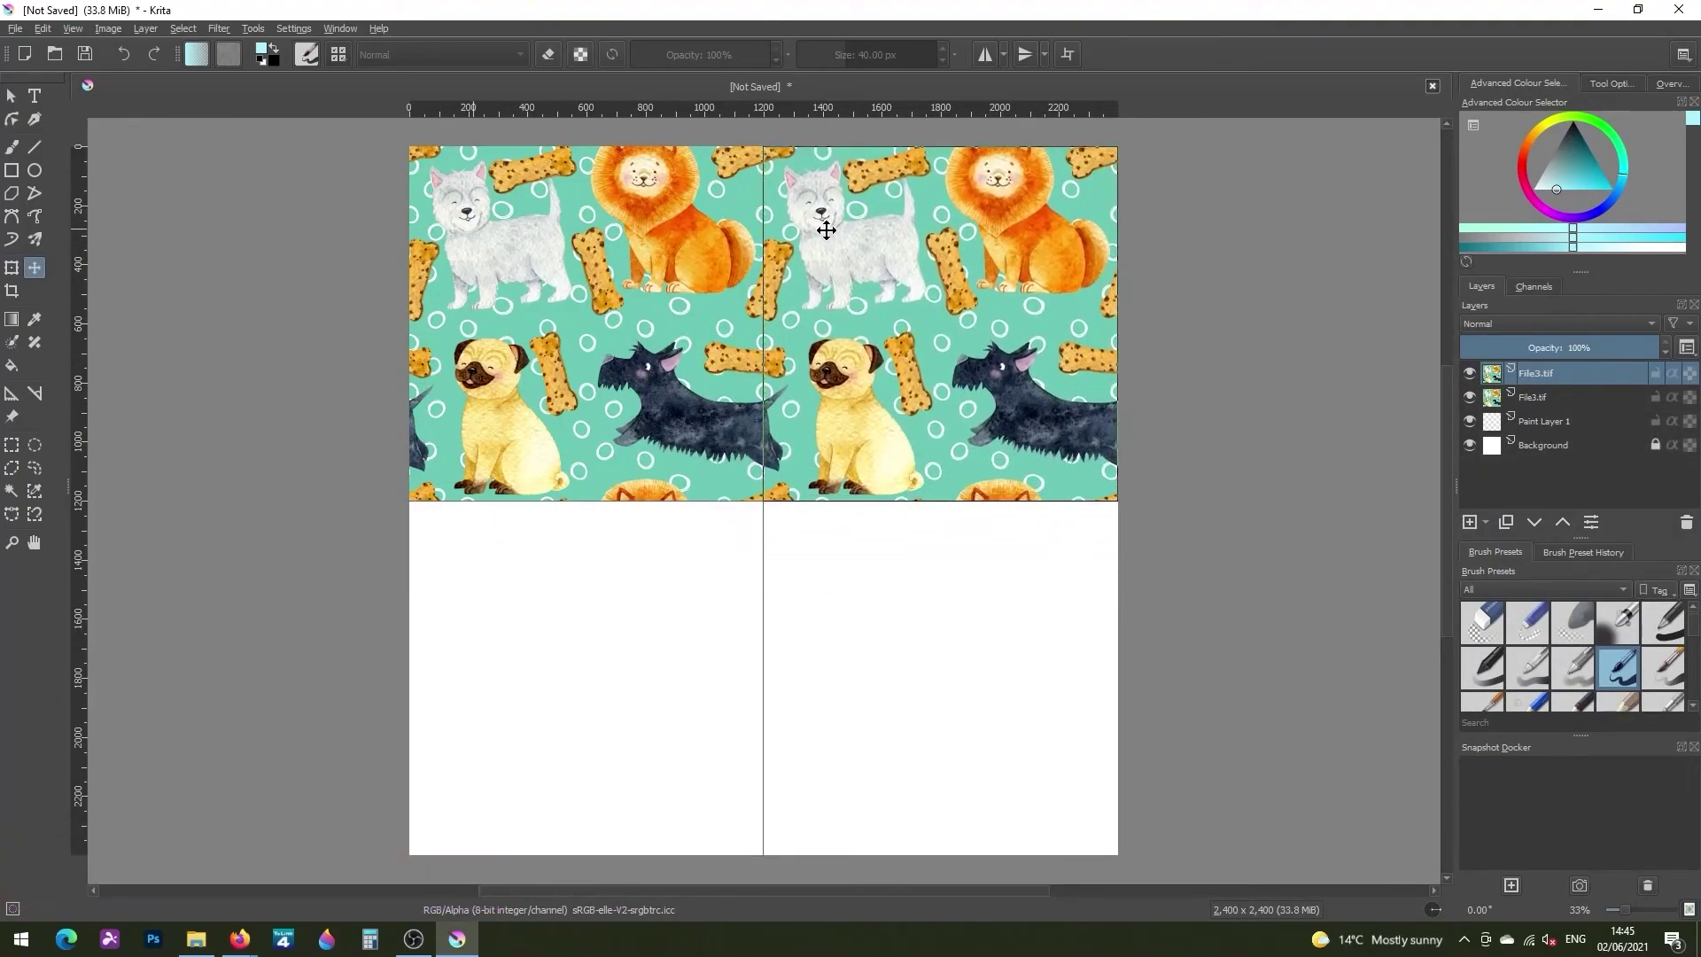
Paste two more tile copies into the bottom-right and bottom-left quarters
right_click(1574, 376)
left_click(1523, 428)
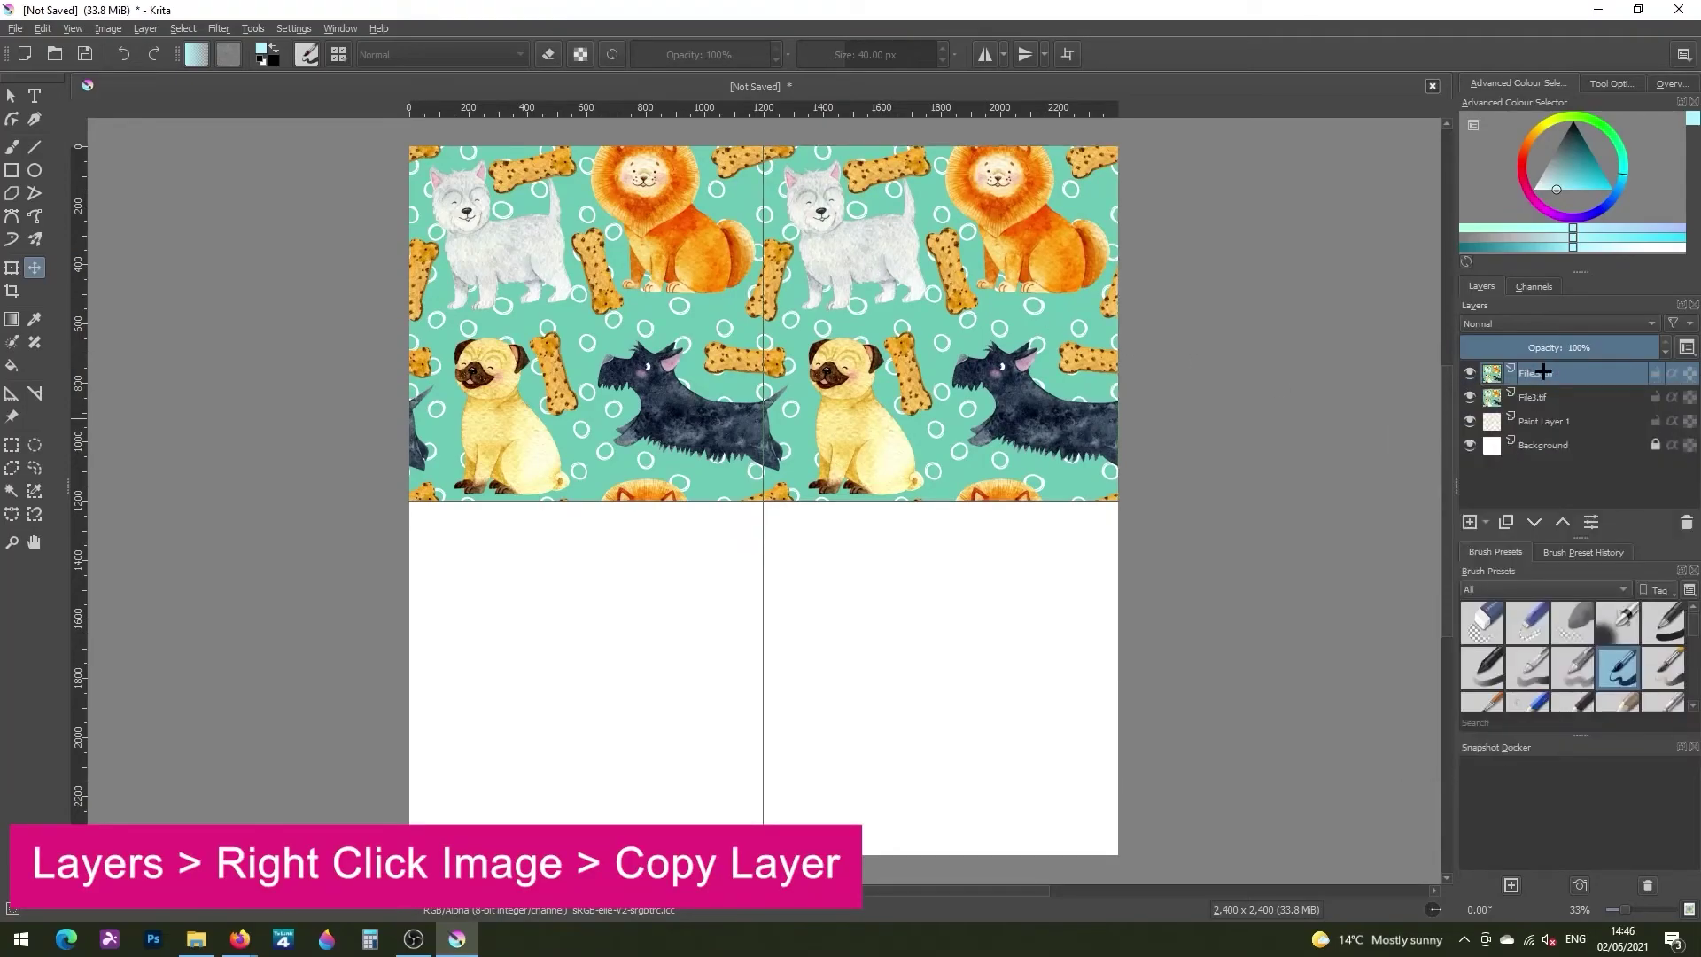
right_click(1542, 372)
left_click(1523, 448)
left_click_drag(939, 208, 885, 559)
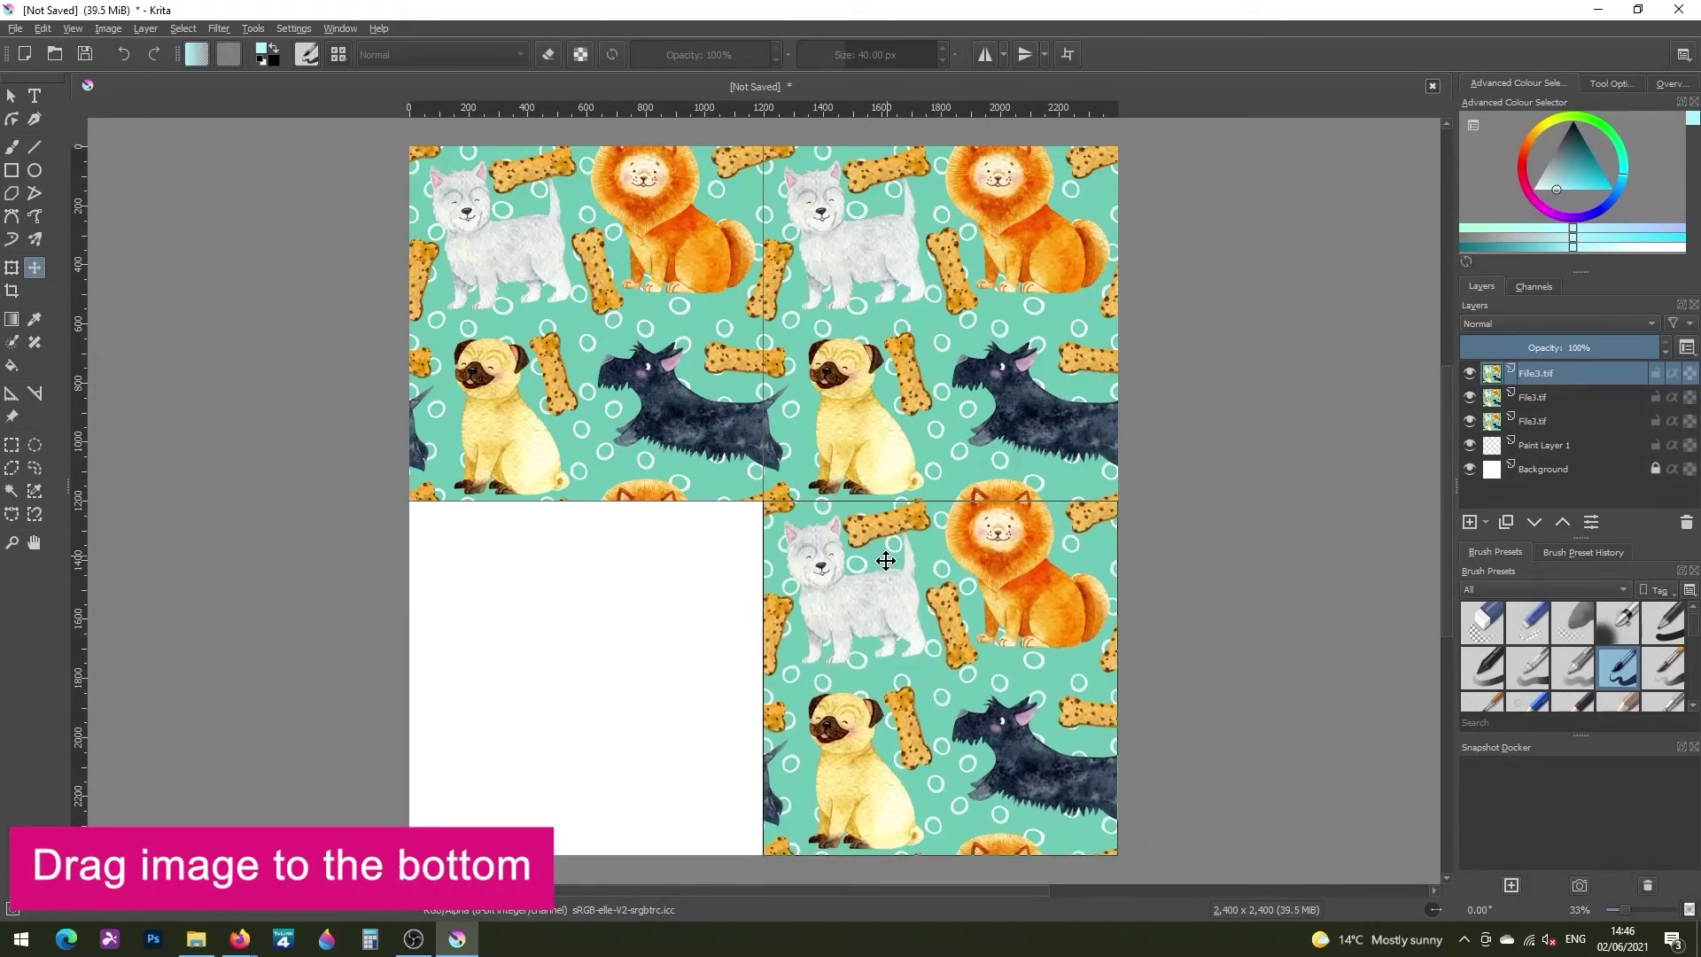
right_click(1549, 379)
left_click(1443, 468)
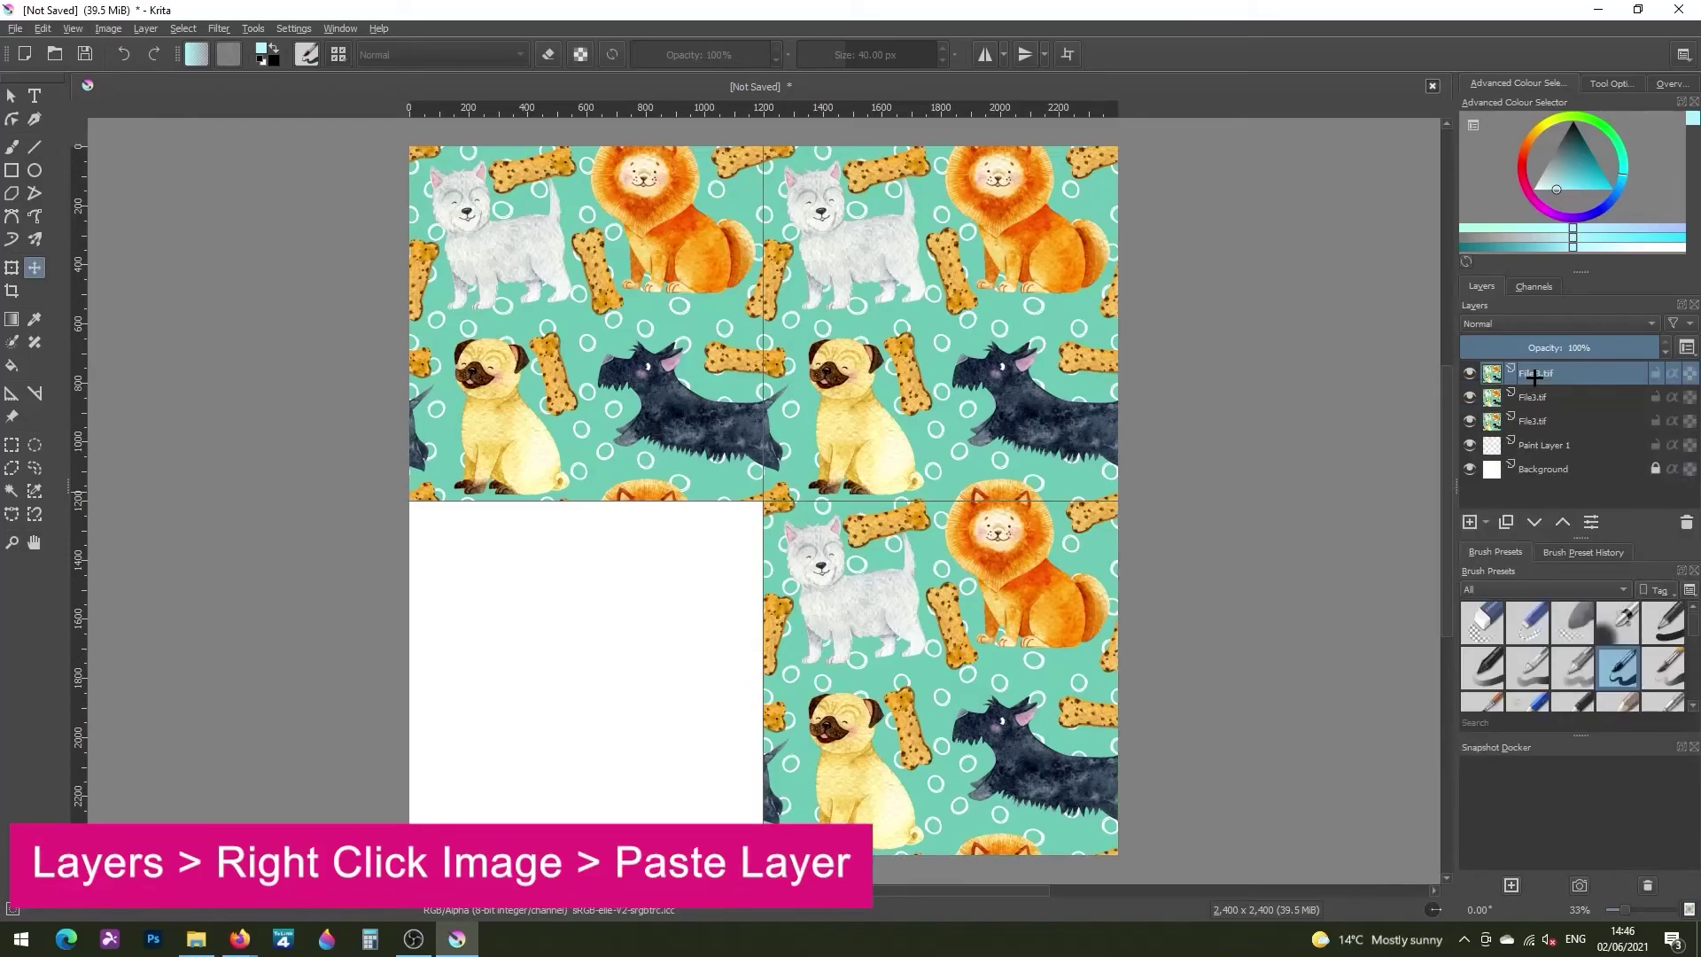
right_click(1529, 379)
left_click(1491, 487)
left_click_drag(1103, 564, 745, 565)
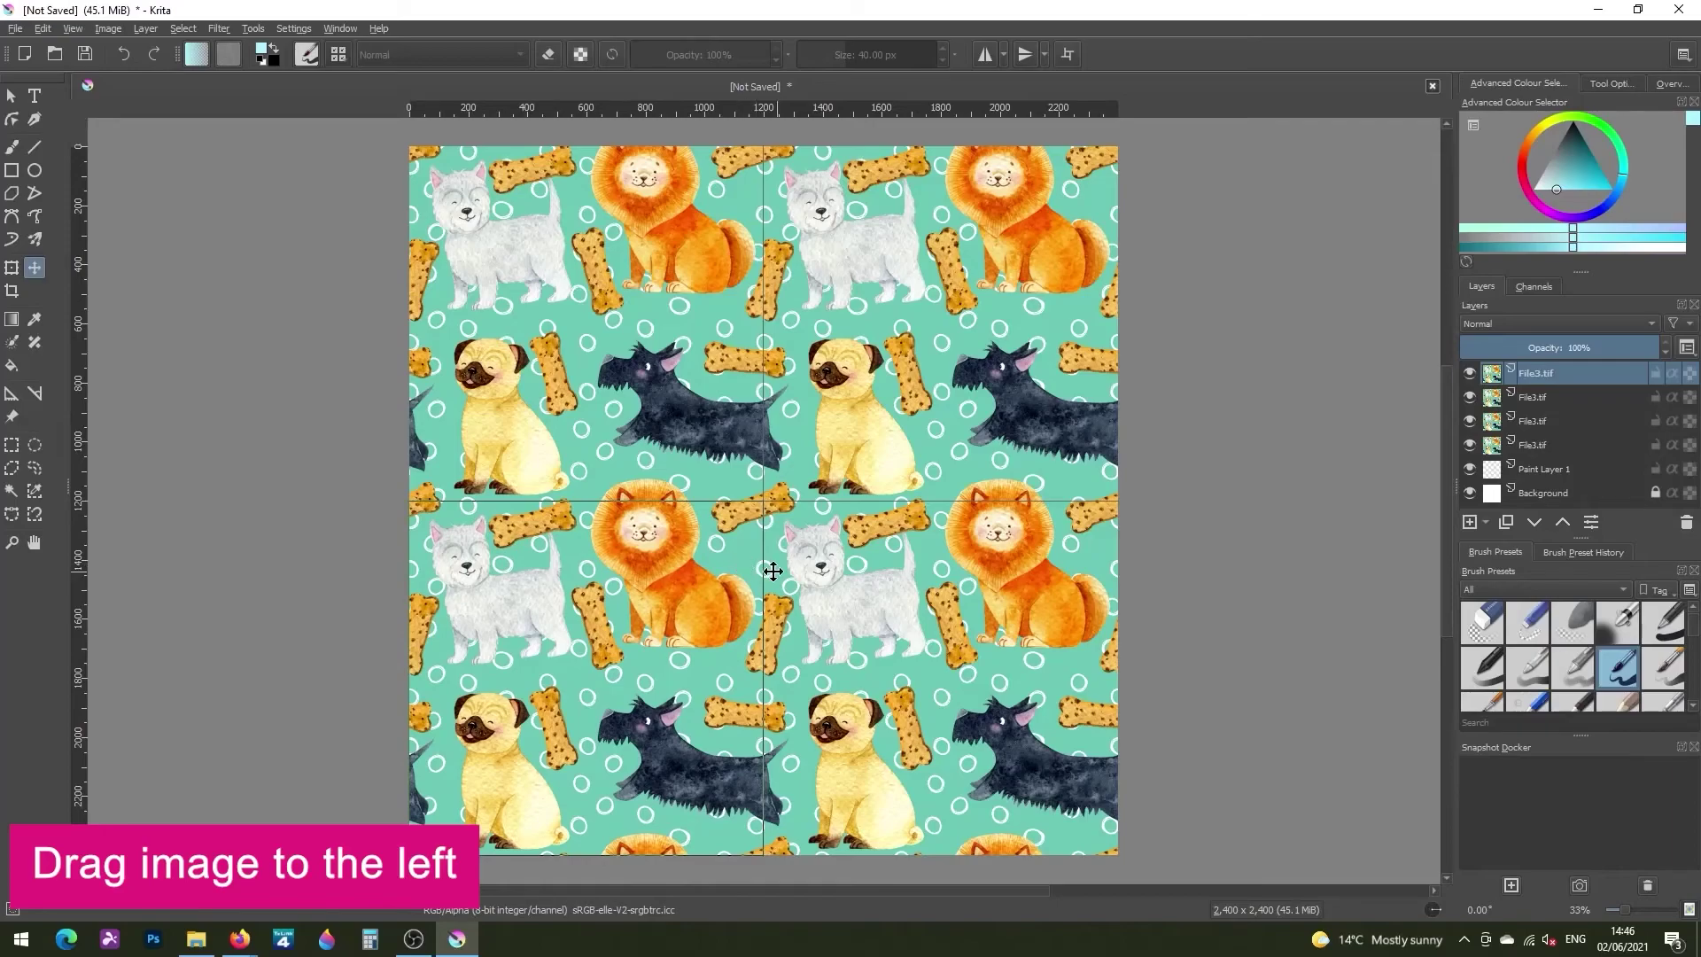
key("plus")
key("plus")
key("plus")
key("plus")
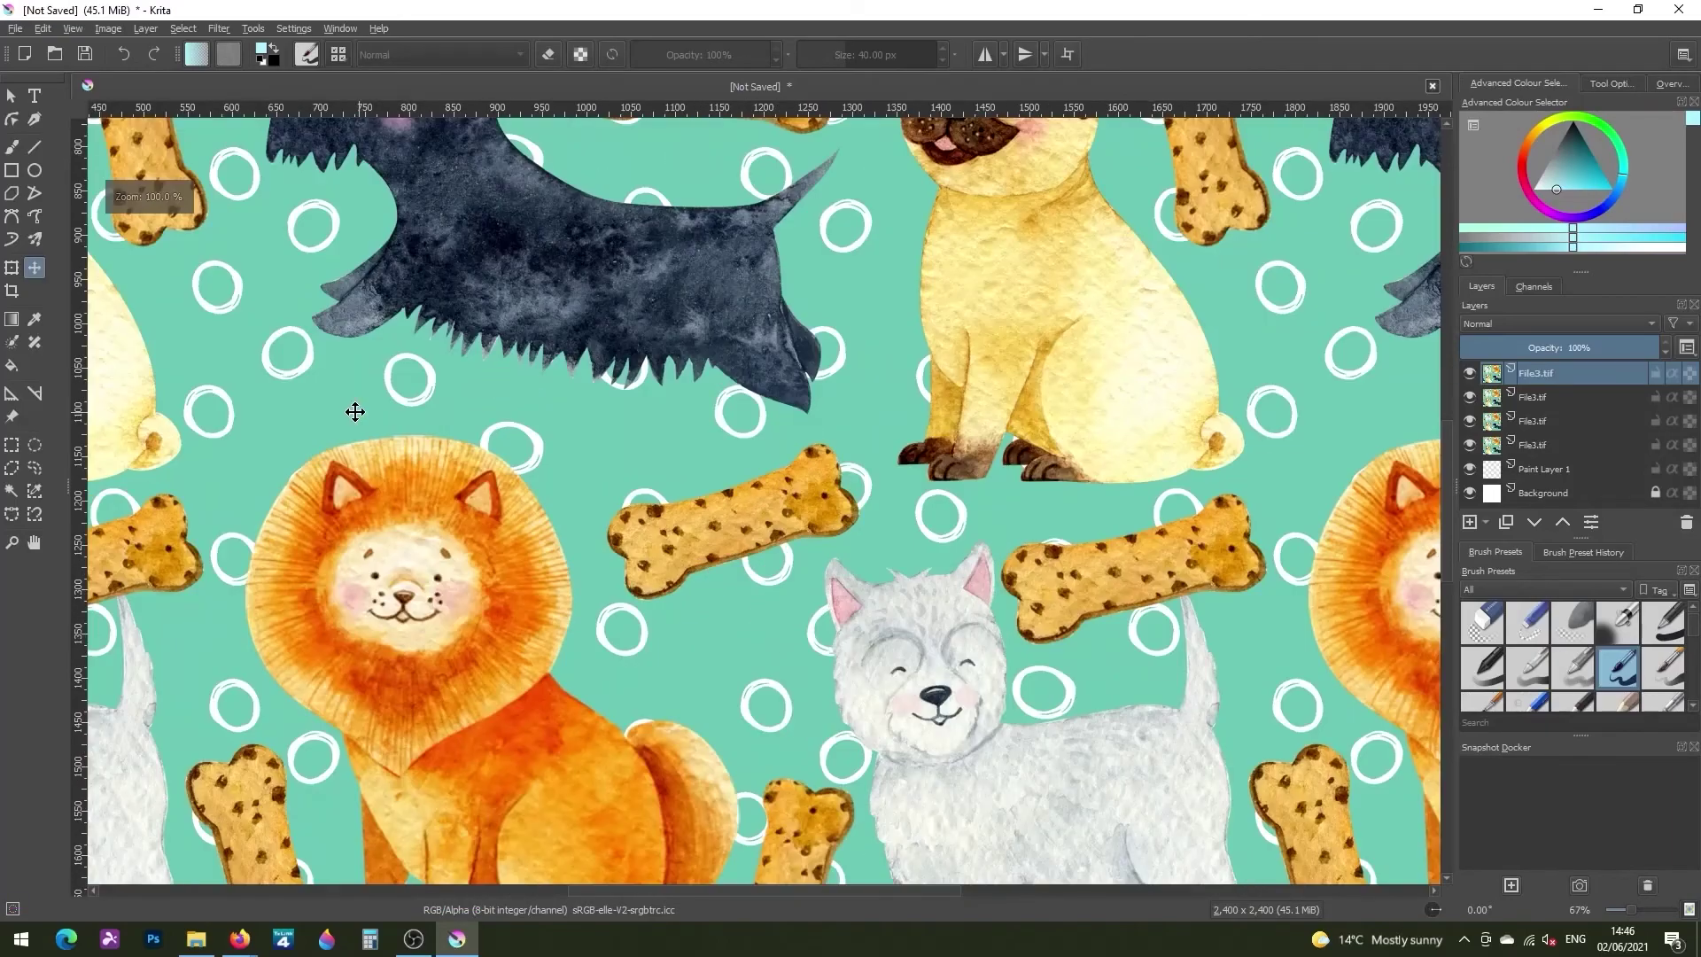
mouse_move(656, 489)
left_mouse_down()
mouse_move(626, 380)
mouse_move(859, 327)
left_mouse_up()
mouse_move(436, 646)
left_mouse_down()
mouse_move(407, 362)
mouse_move(824, 617)
left_mouse_up()
key("minus")
left_click_drag(1054, 363, 732, 535)
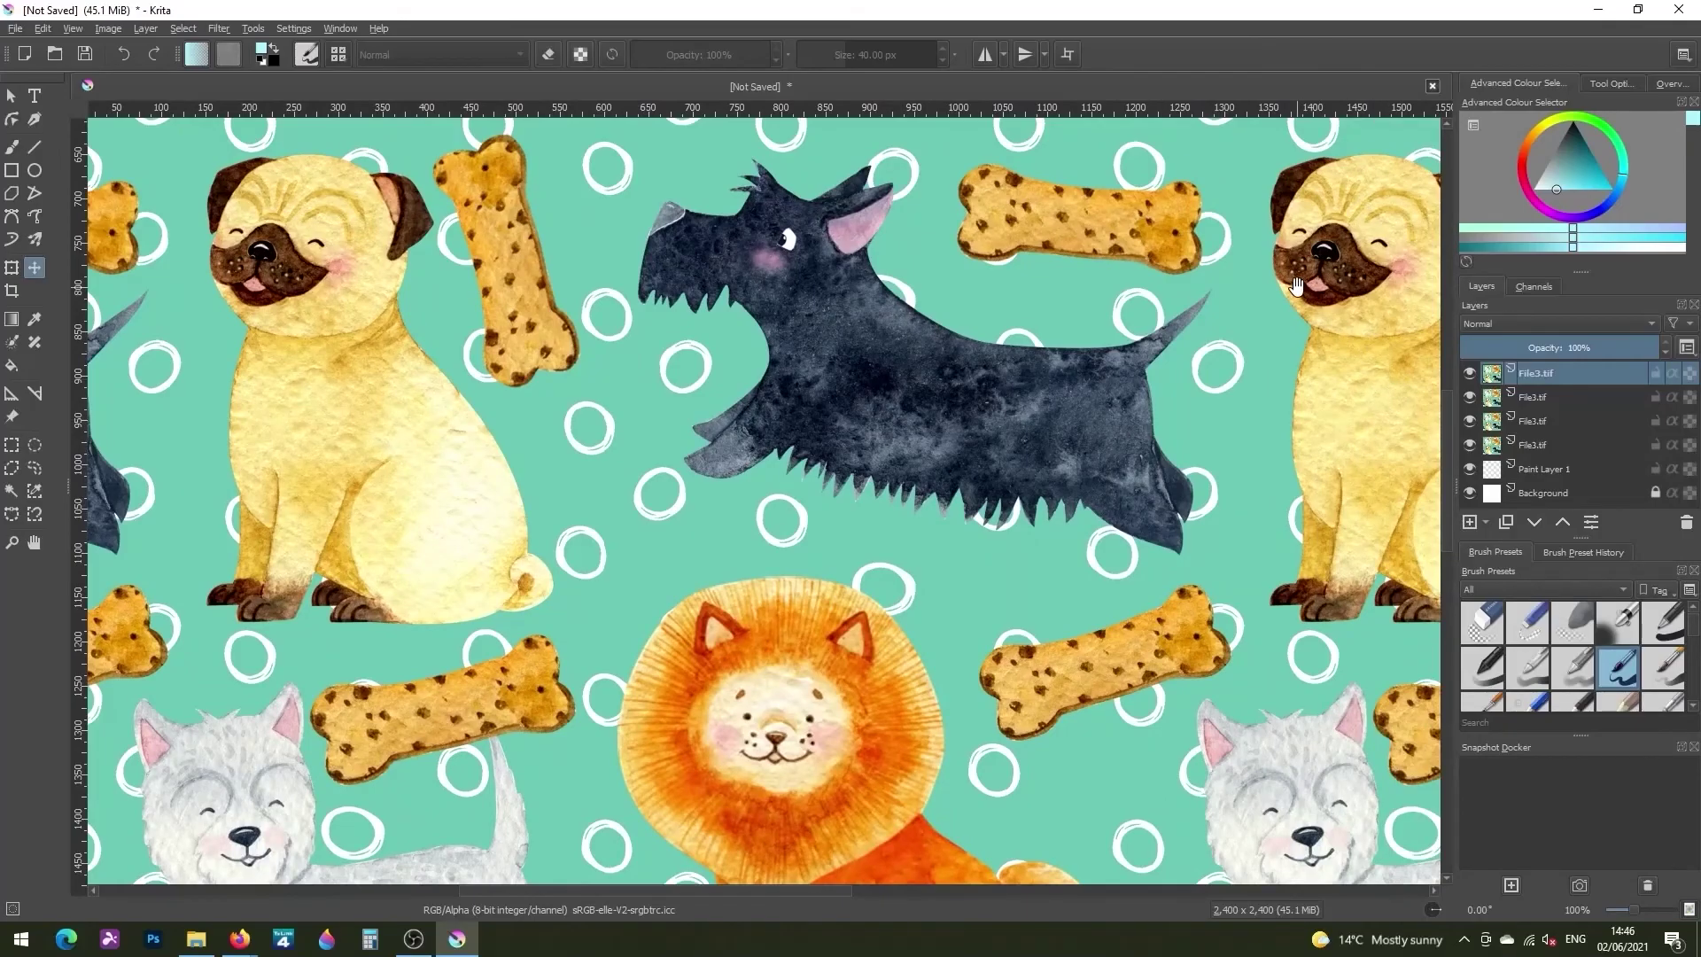
mouse_move(1295, 285)
left_mouse_down()
mouse_move(945, 459)
mouse_move(922, 626)
left_mouse_up()
left_click_drag(1275, 292, 1016, 491)
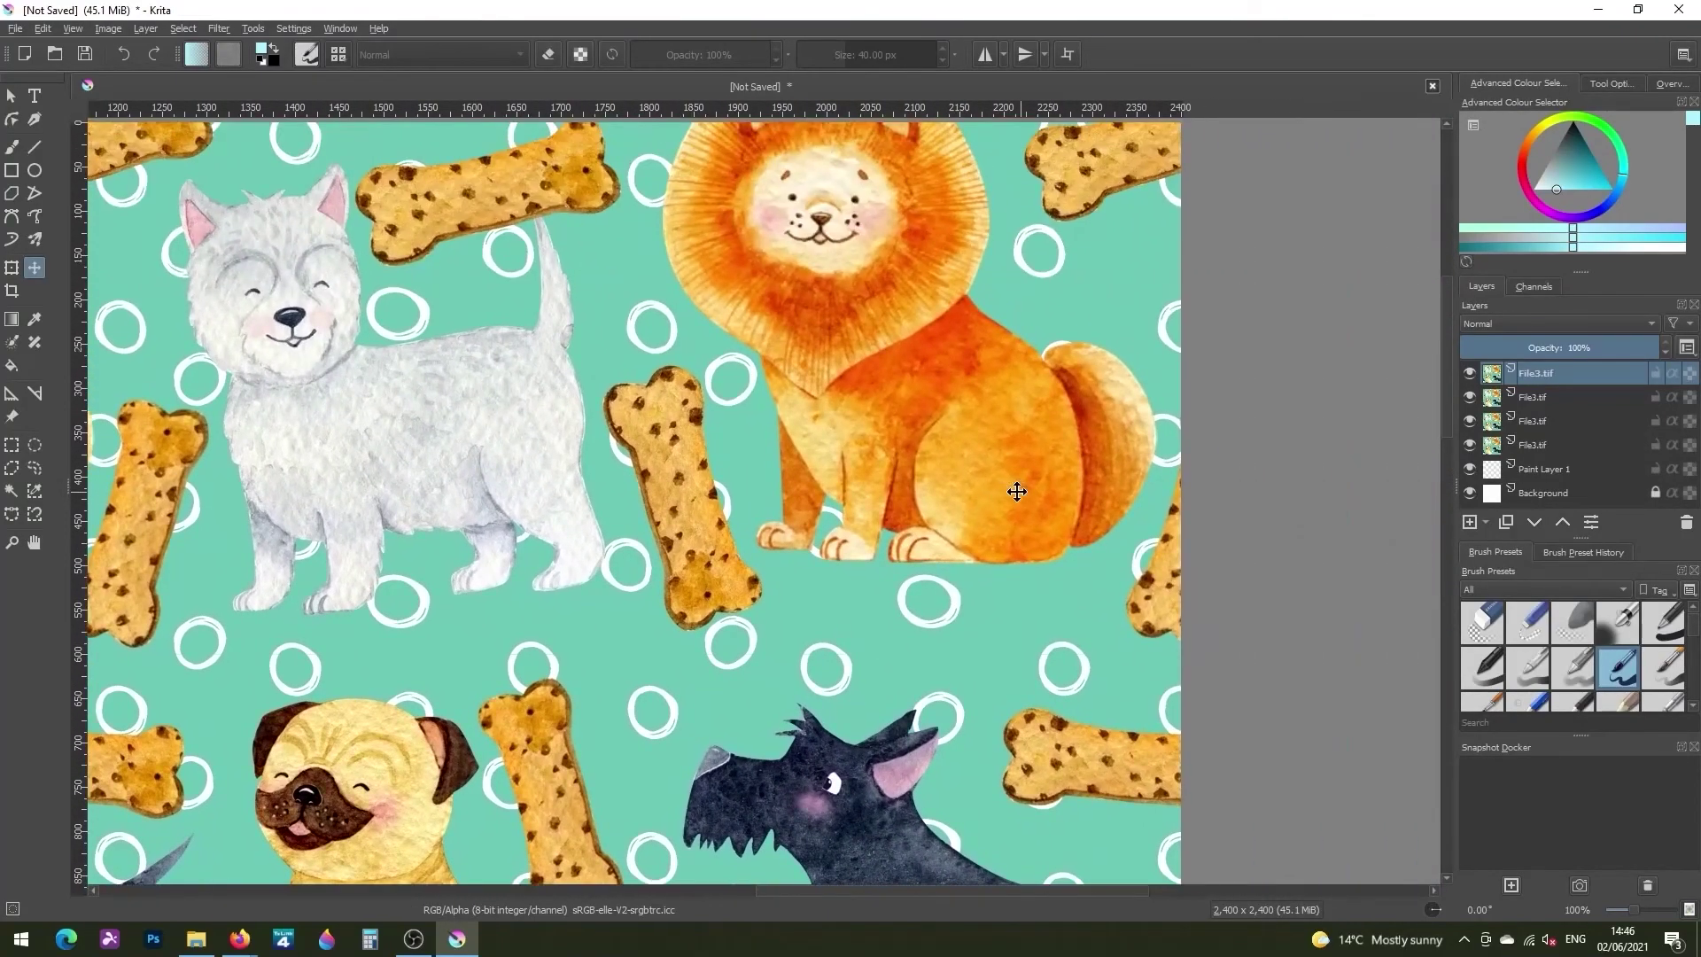
key("minus")
key("minus")
key("minus")
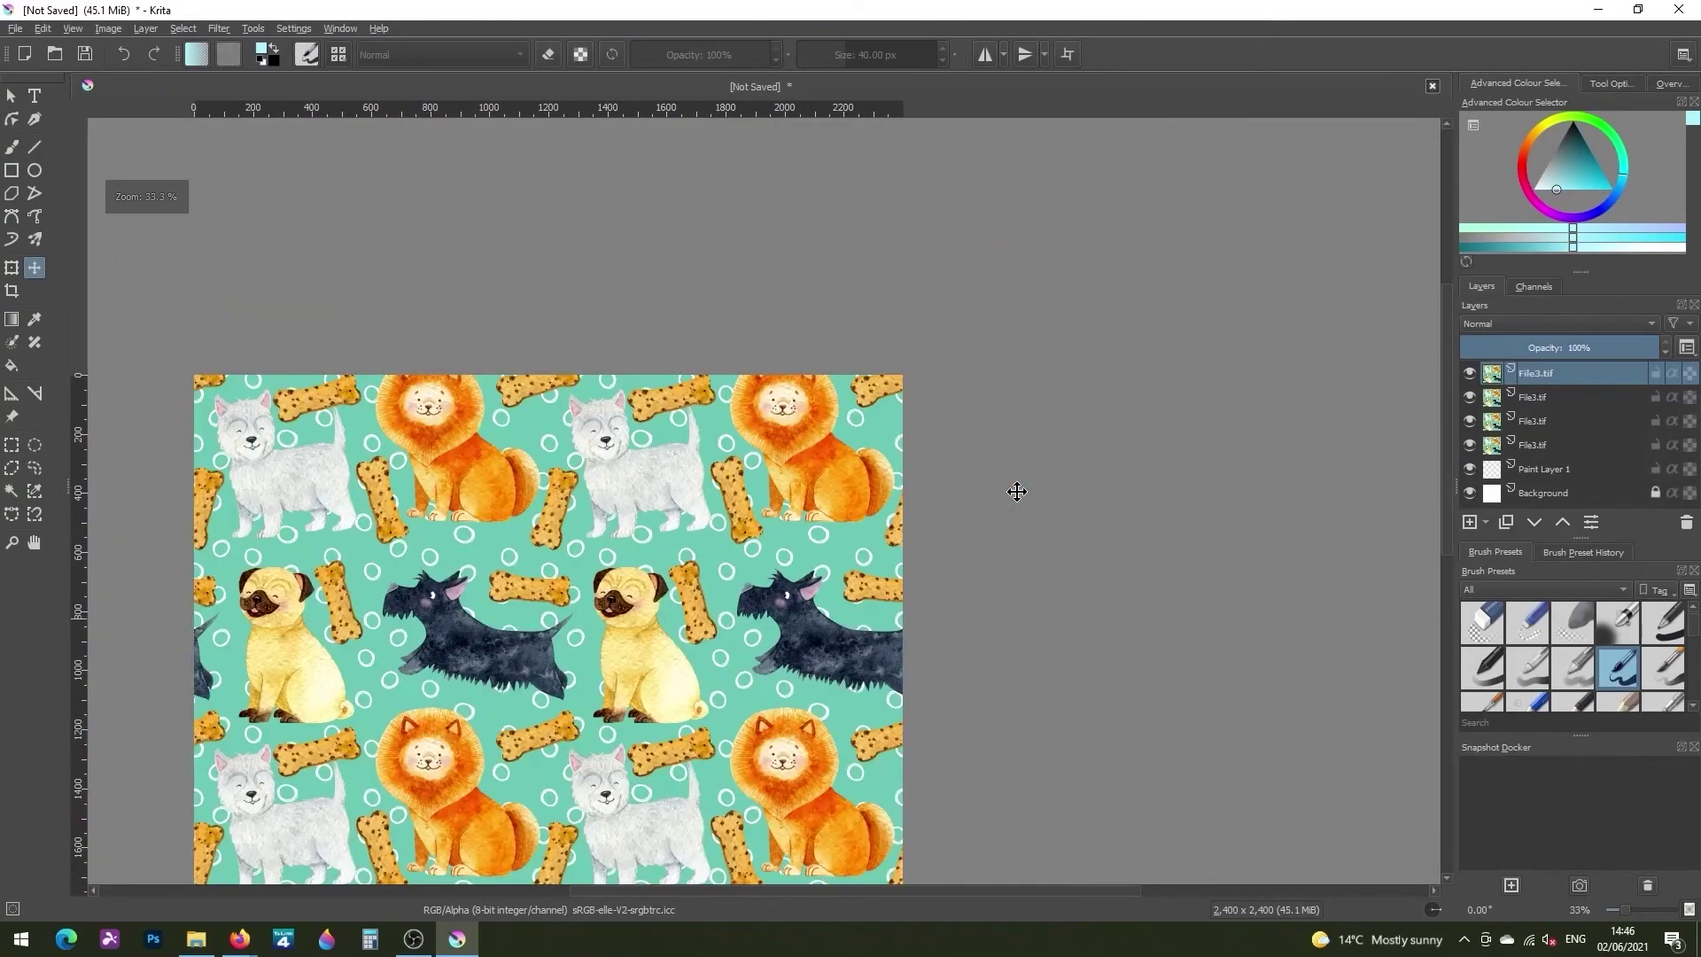
left_click_drag(868, 532, 1063, 305)
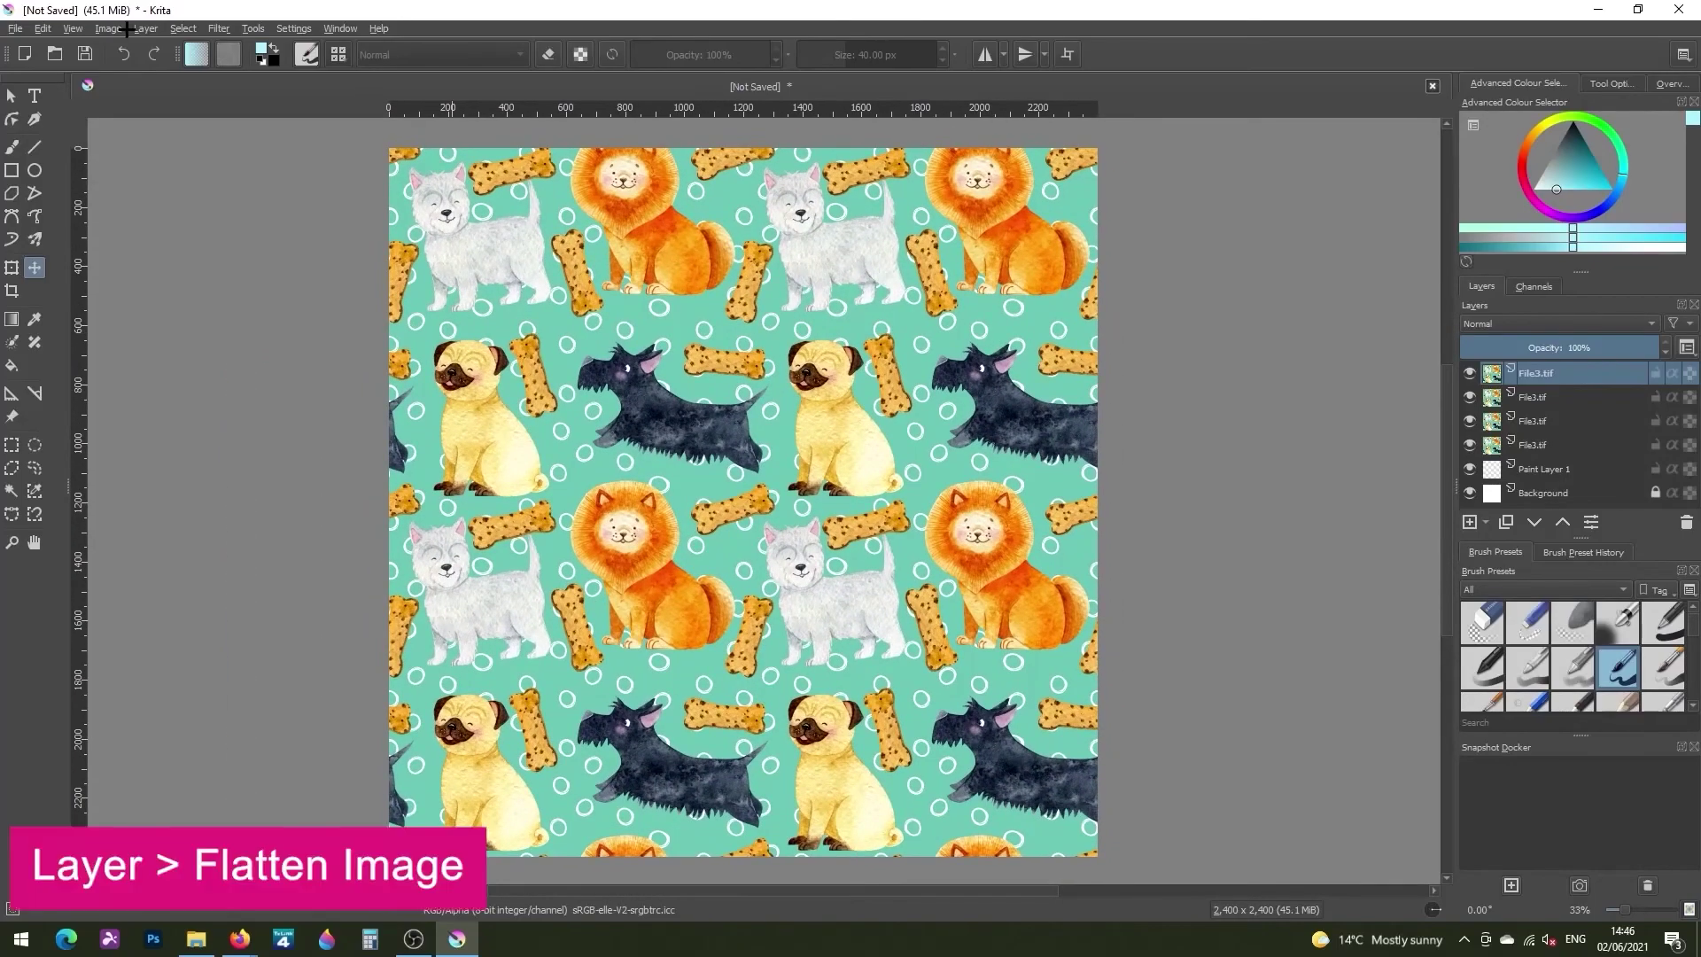
Flatten the four tiles into one layer and save it as Final in TIFF format
left_click(146, 28)
left_click(213, 332)
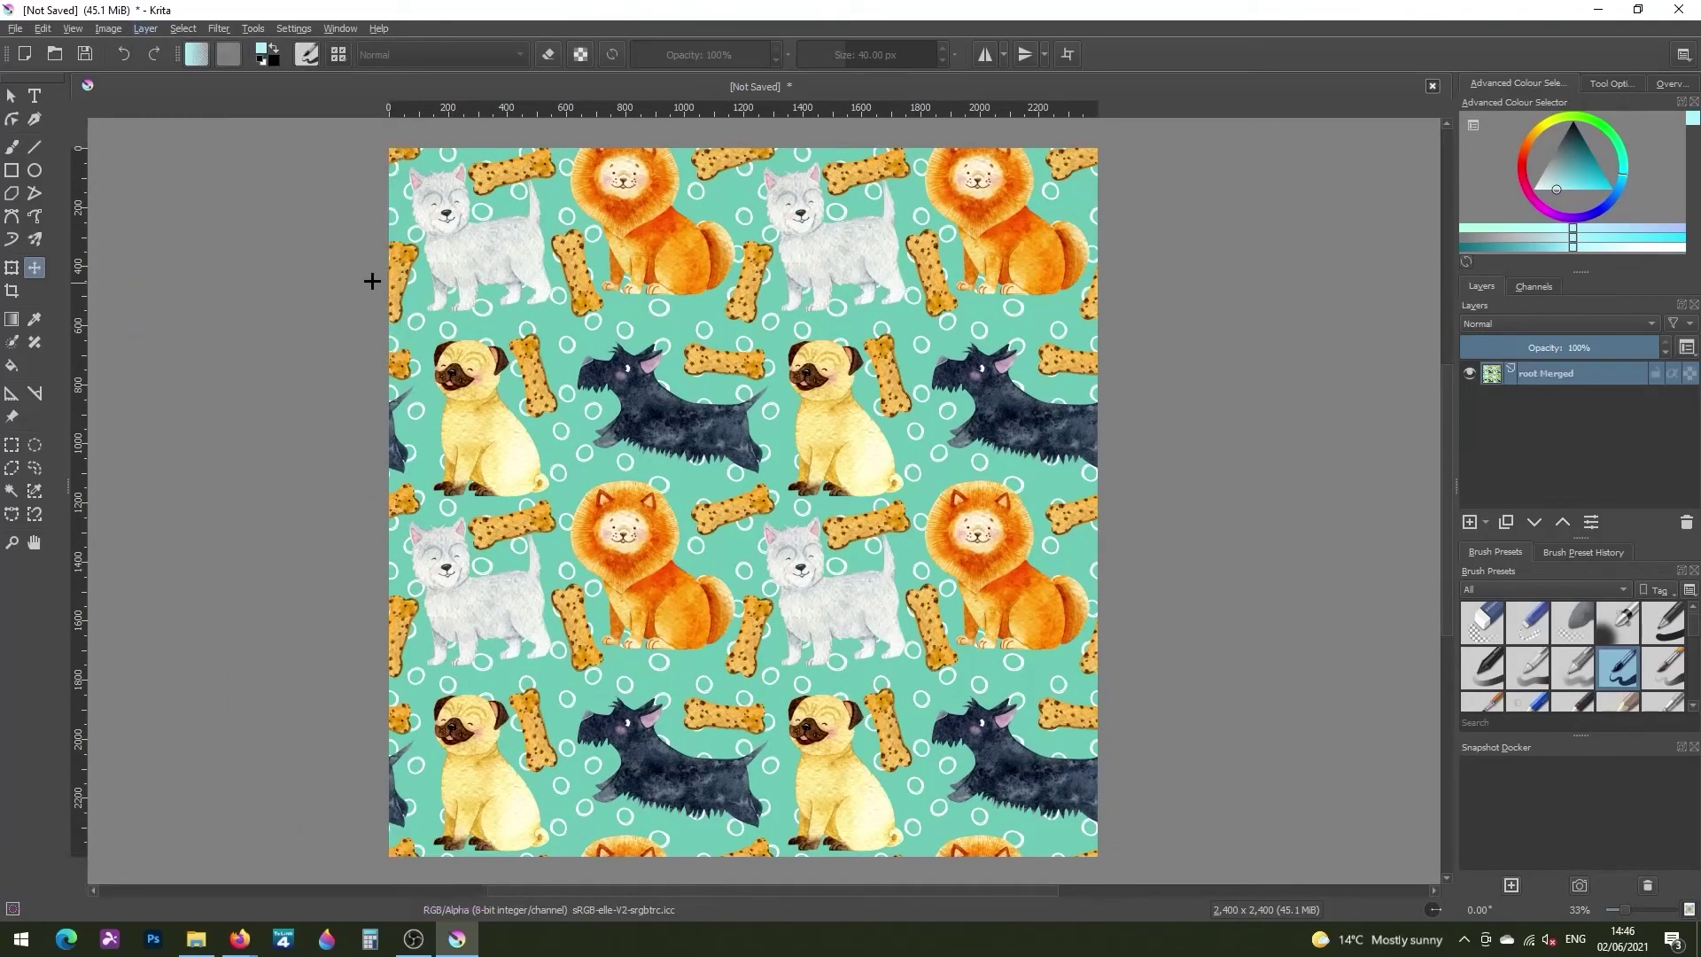
key("ctrl+s")
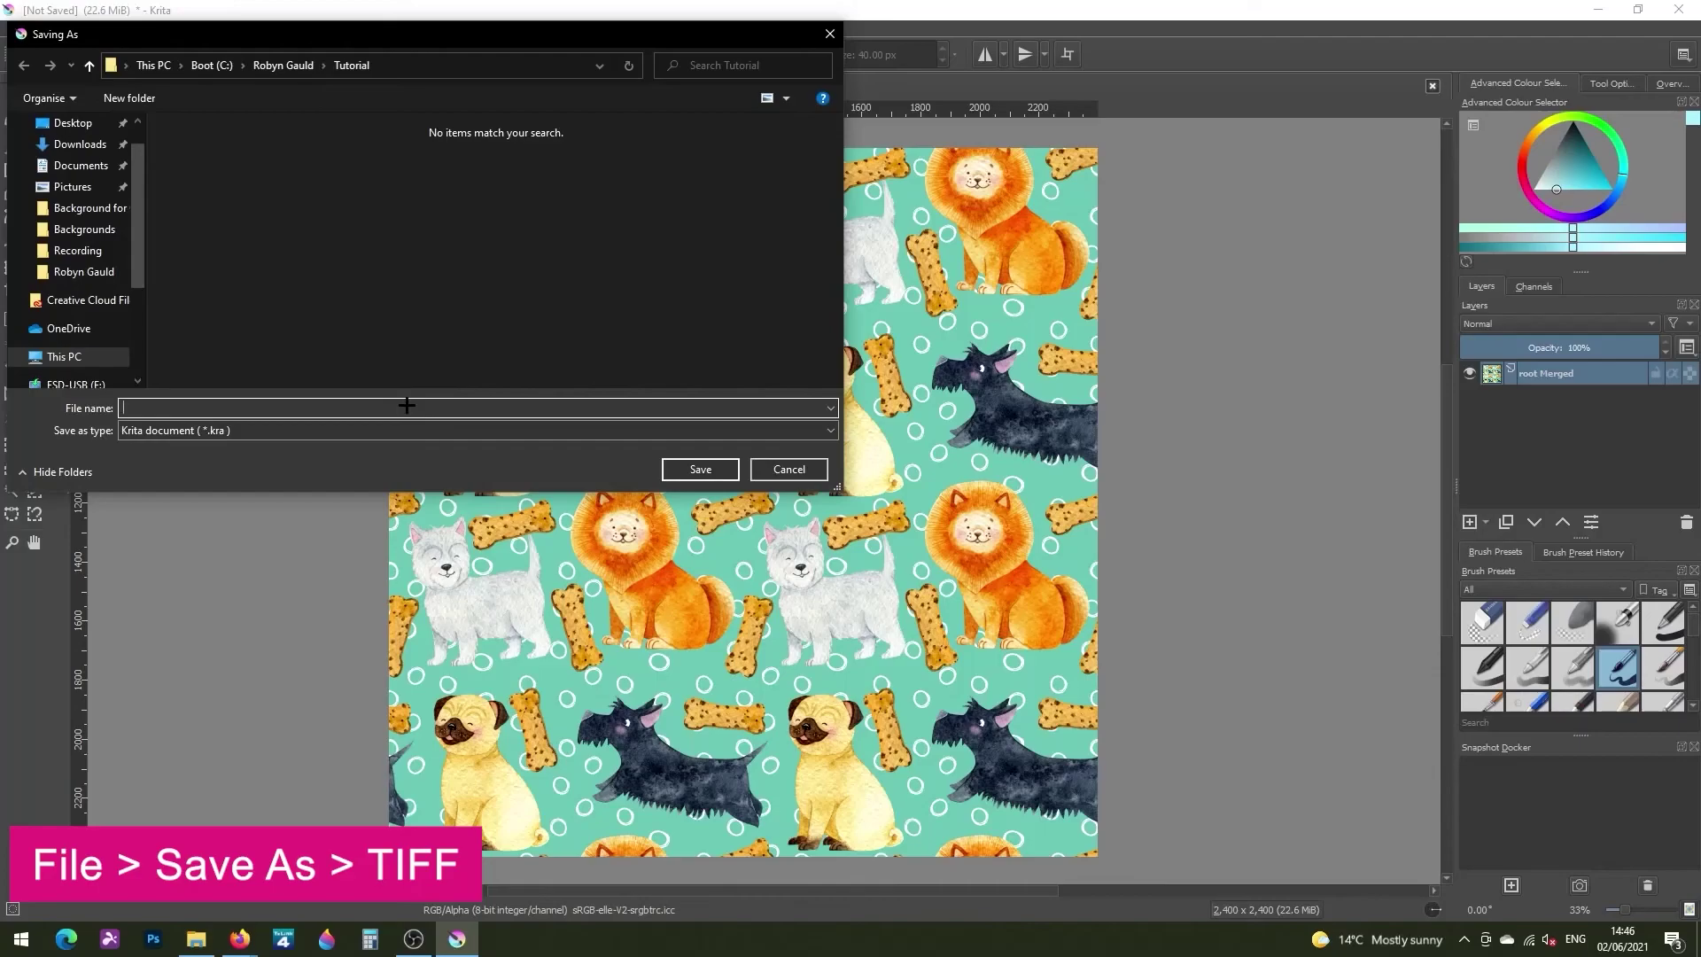
left_click(385, 428)
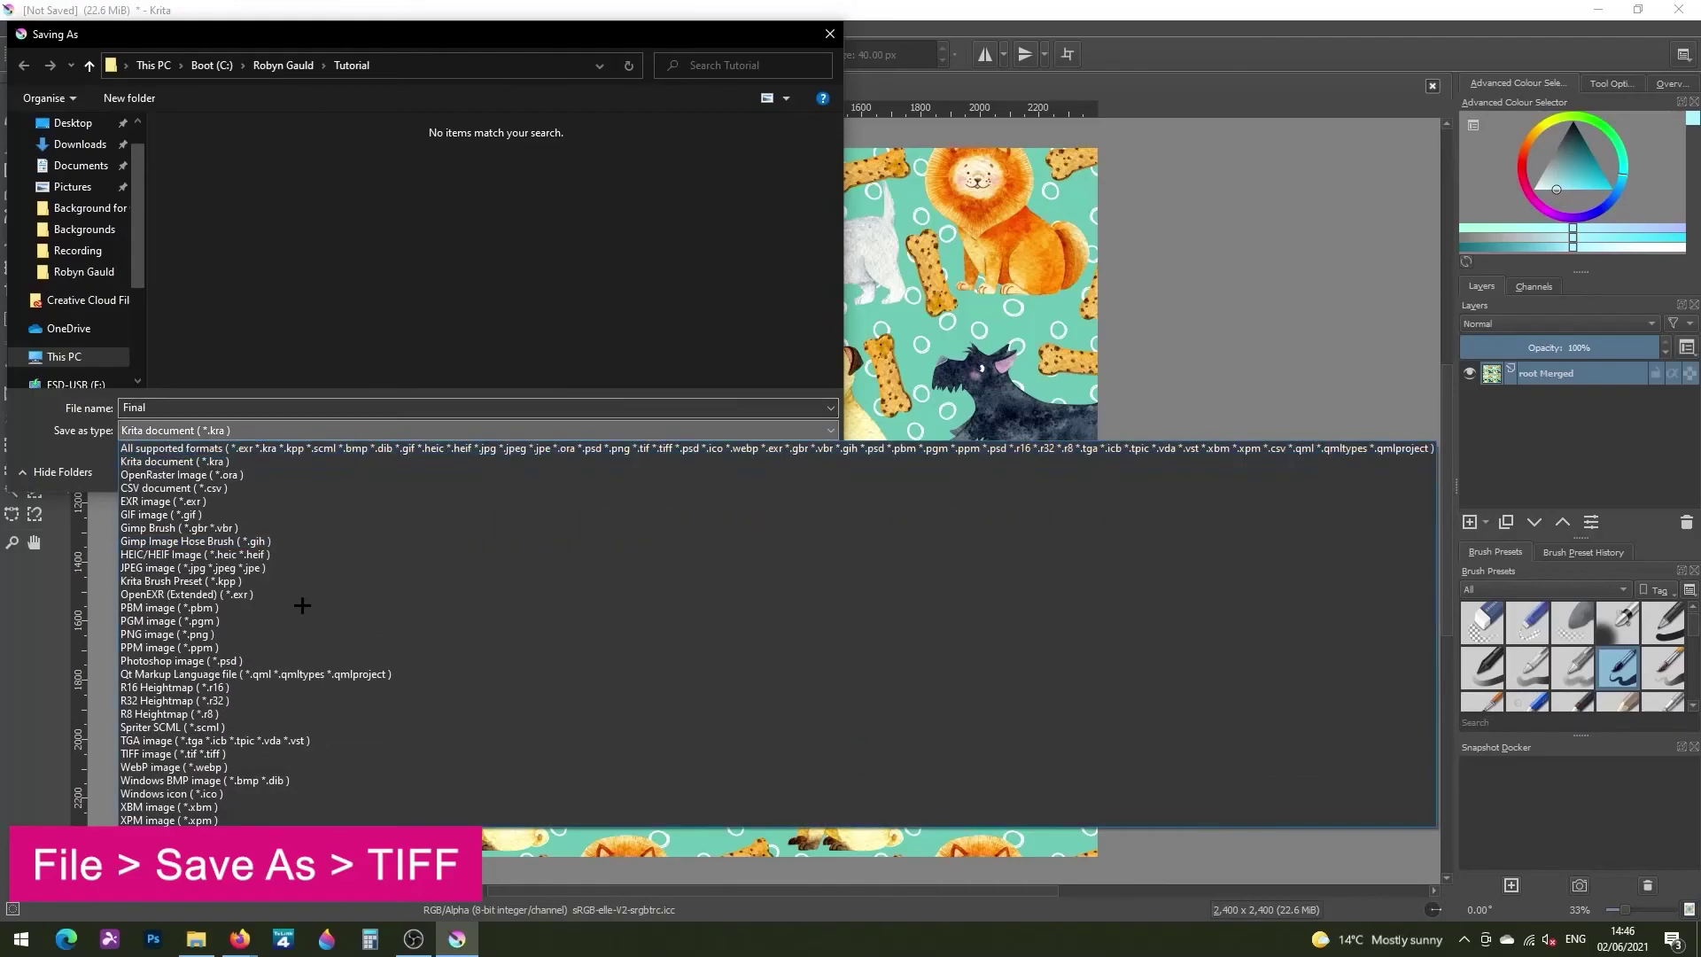
left_click(283, 753)
left_click(708, 468)
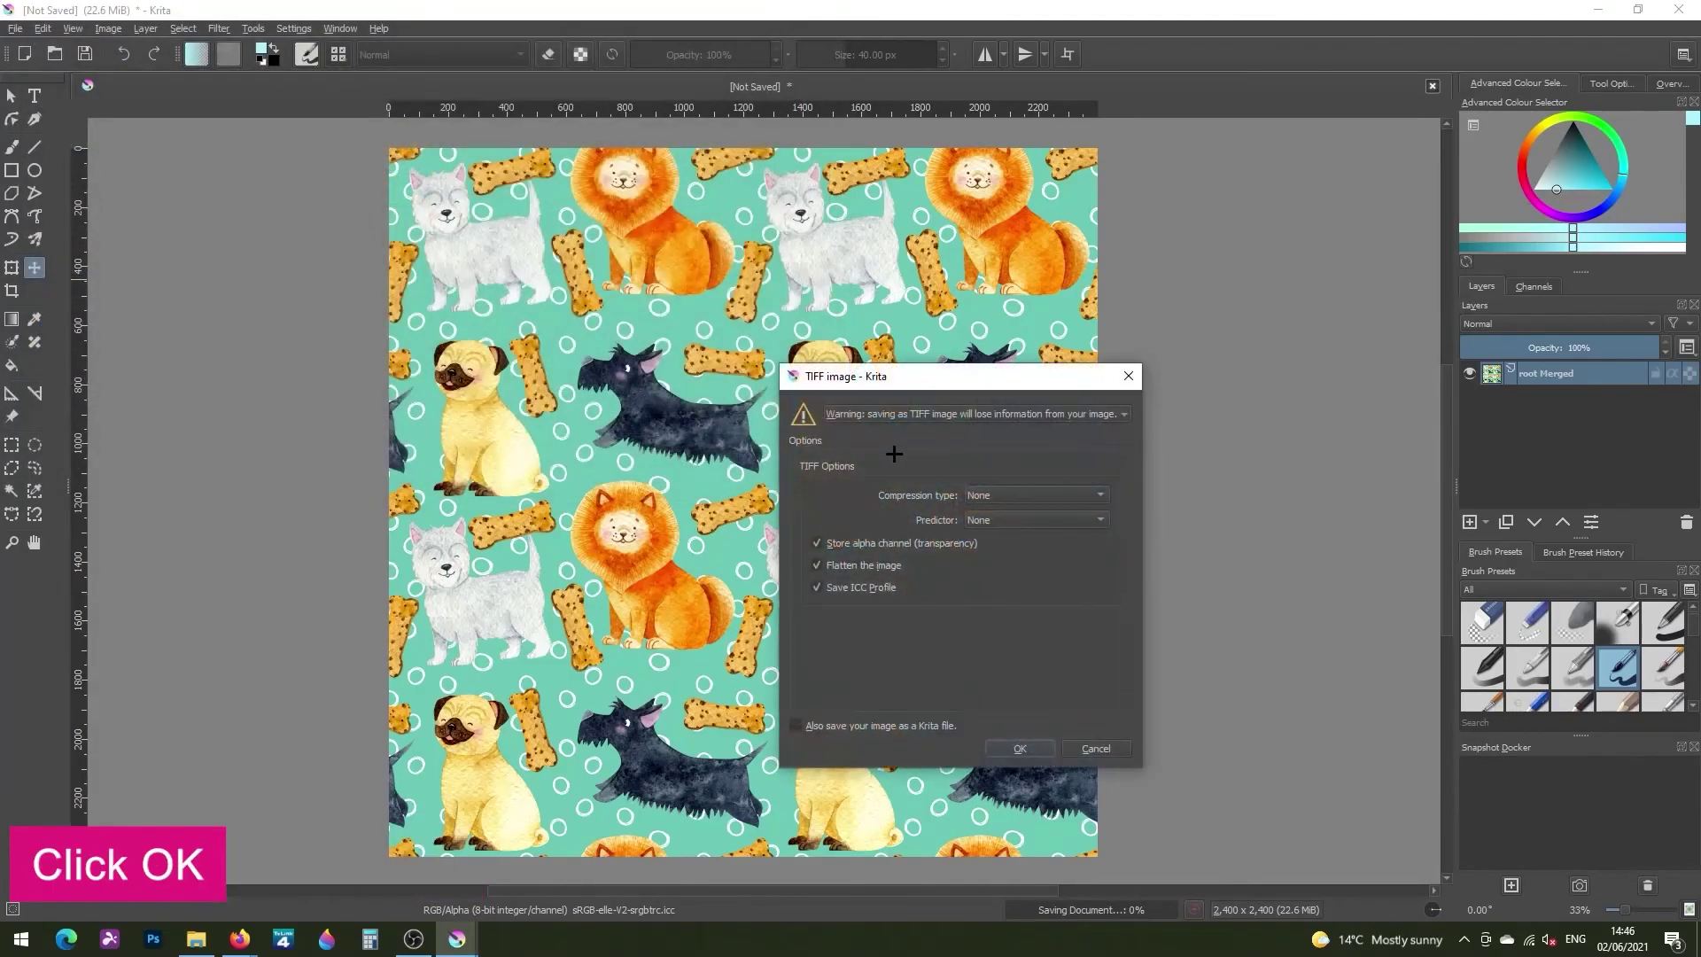